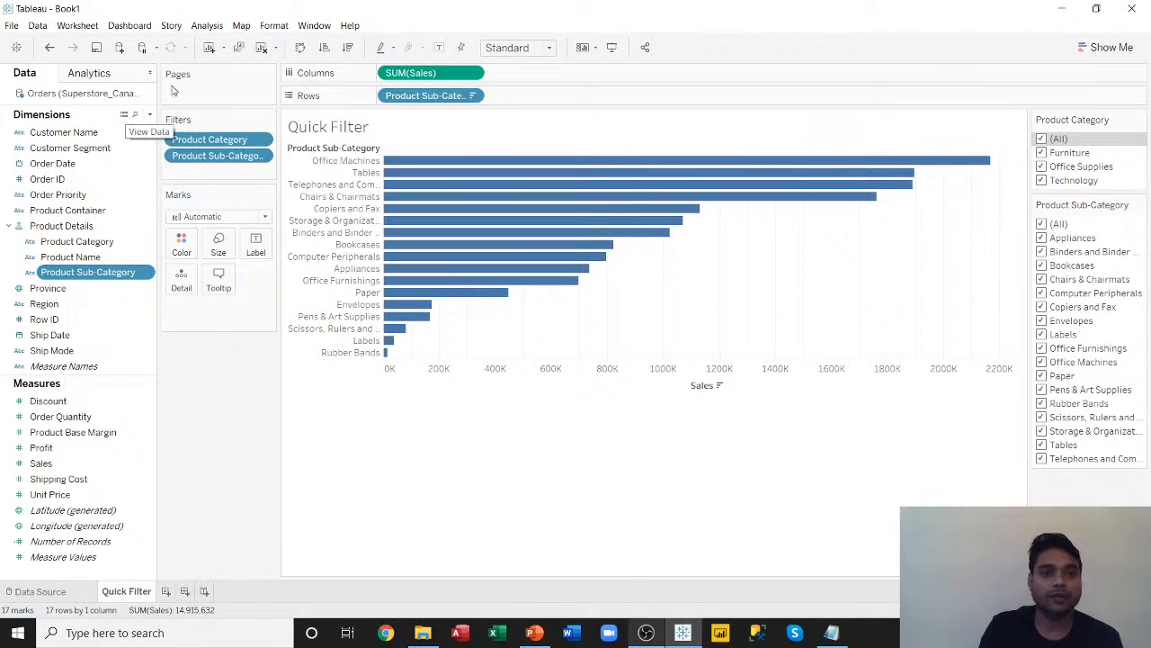
Clear the Quick Filter sheet and remove the Product Details hierarchy from the dimensions.
left_click(262, 47)
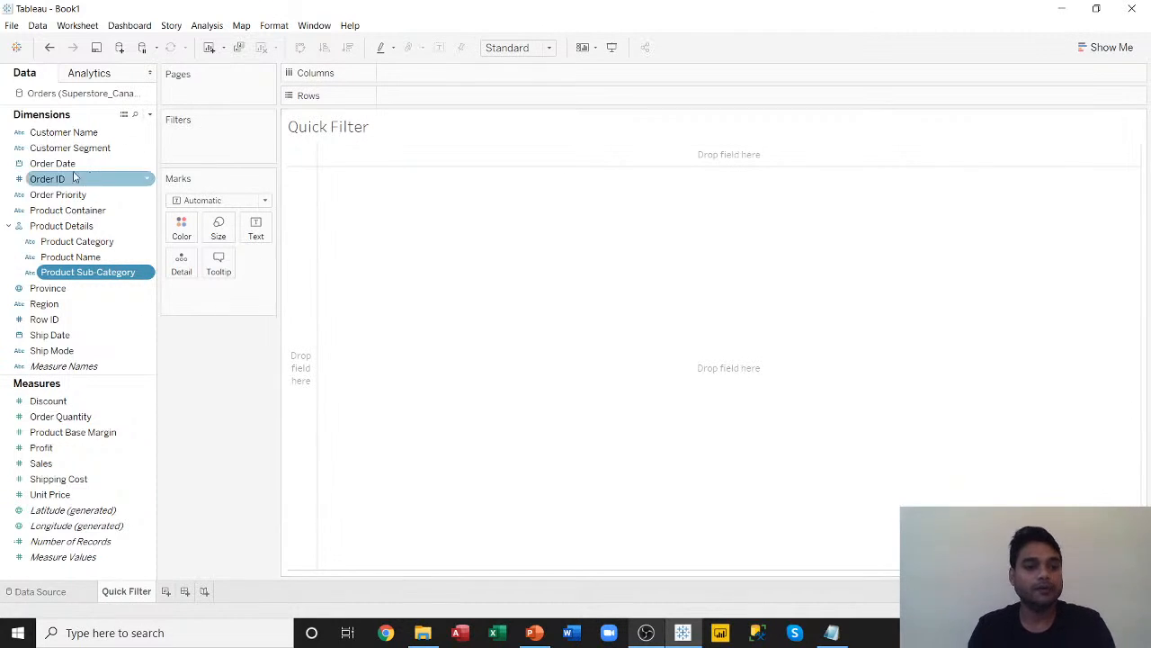
right_click(75, 227)
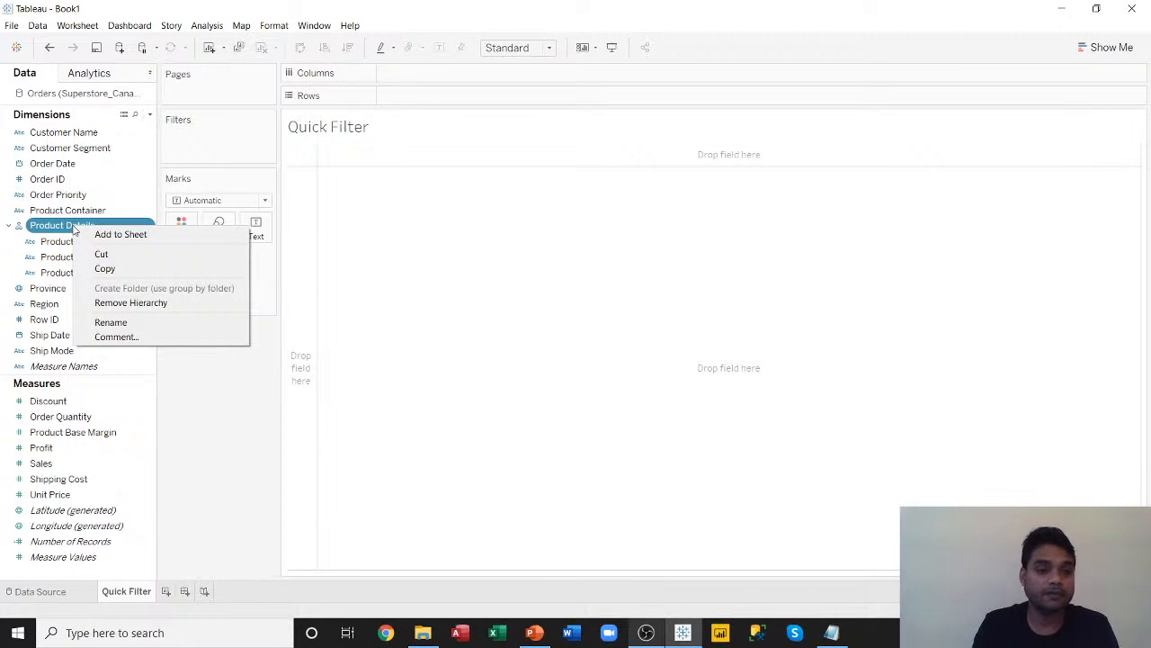
left_click(121, 302)
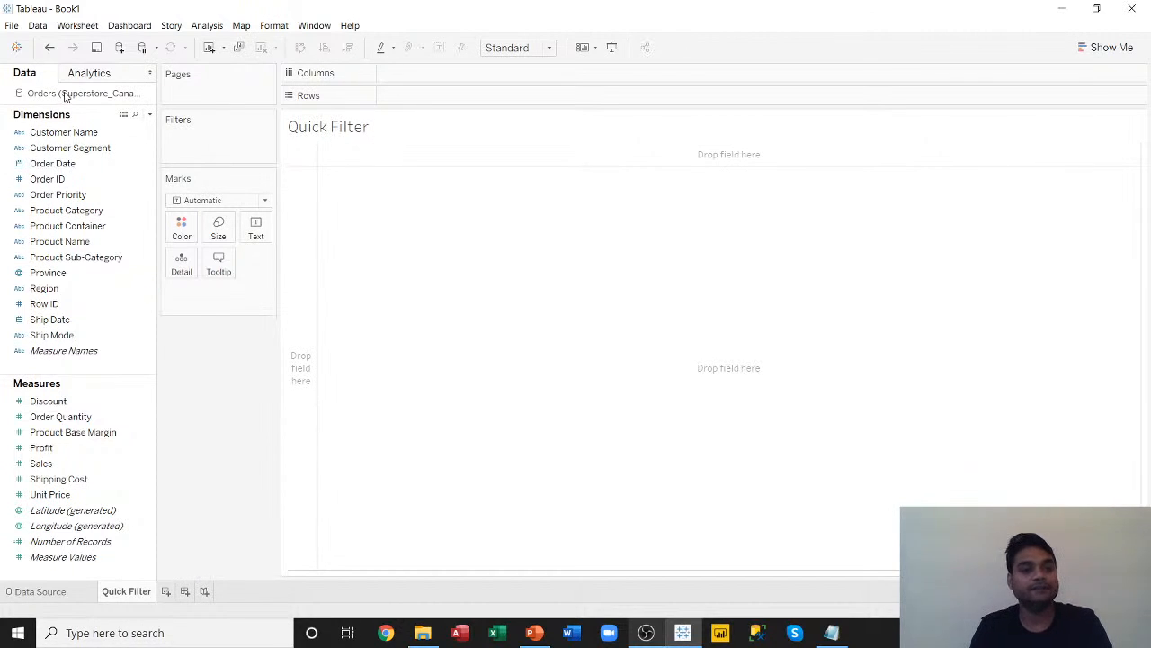
Examine the connection type of the Orders (Superstore_Canada) data source and return to the Quick Filter sheet.
left_click(53, 593)
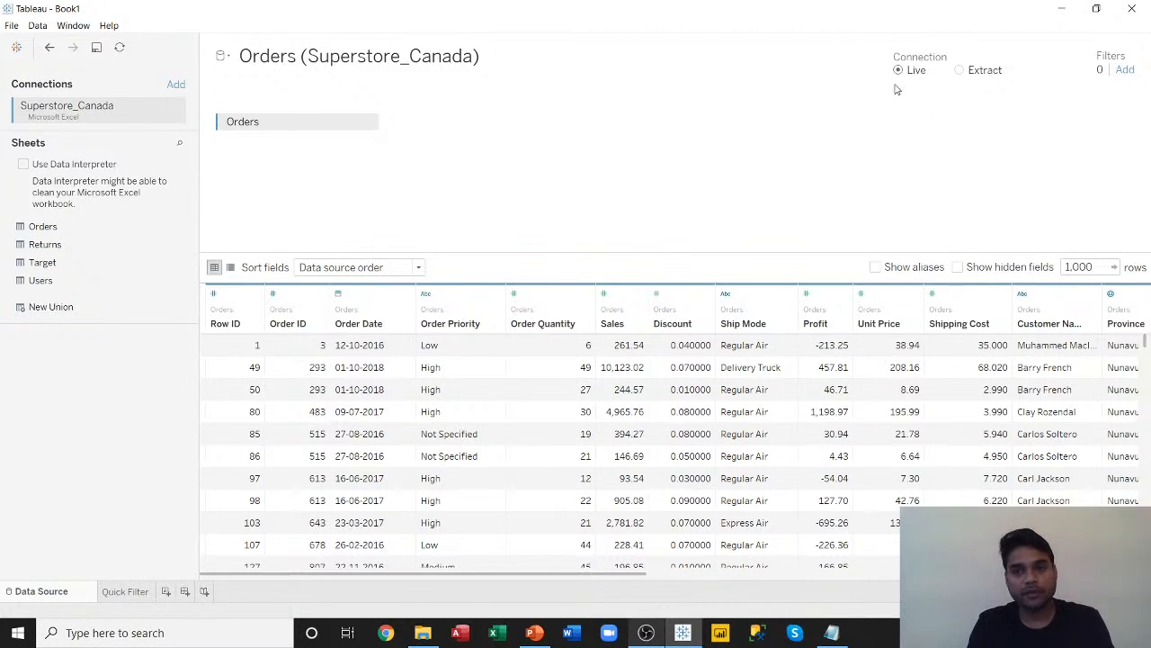
left_click(140, 594)
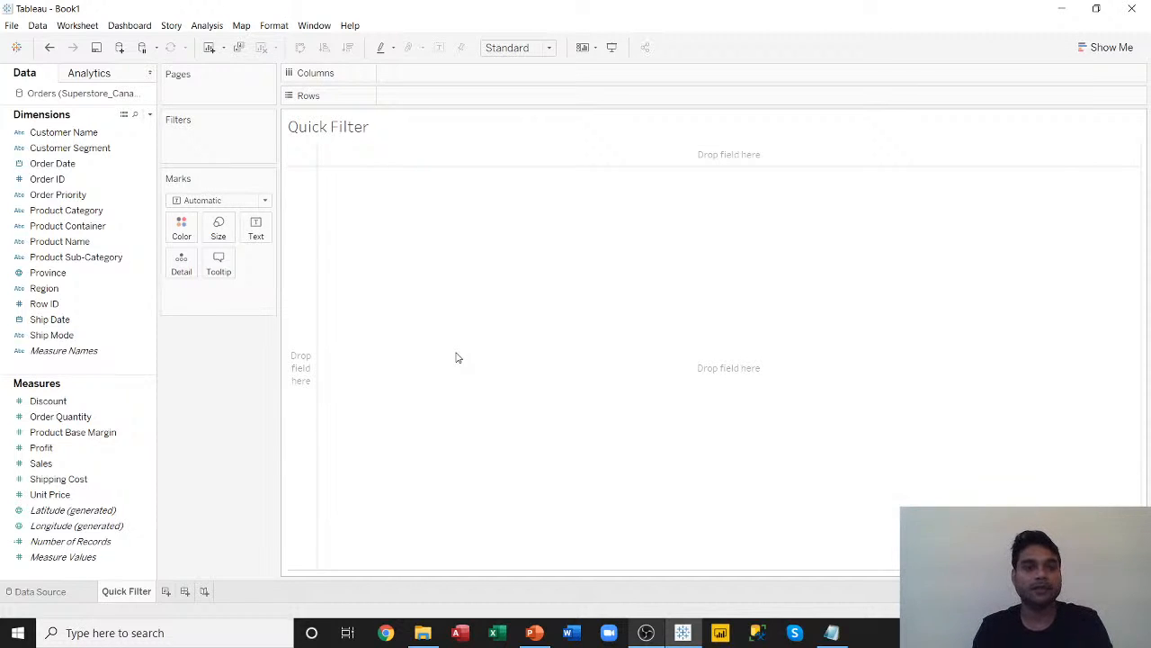
Create a horizontal bar chart of Sales by Product Sub-Category with Show Me.
left_click(101, 258)
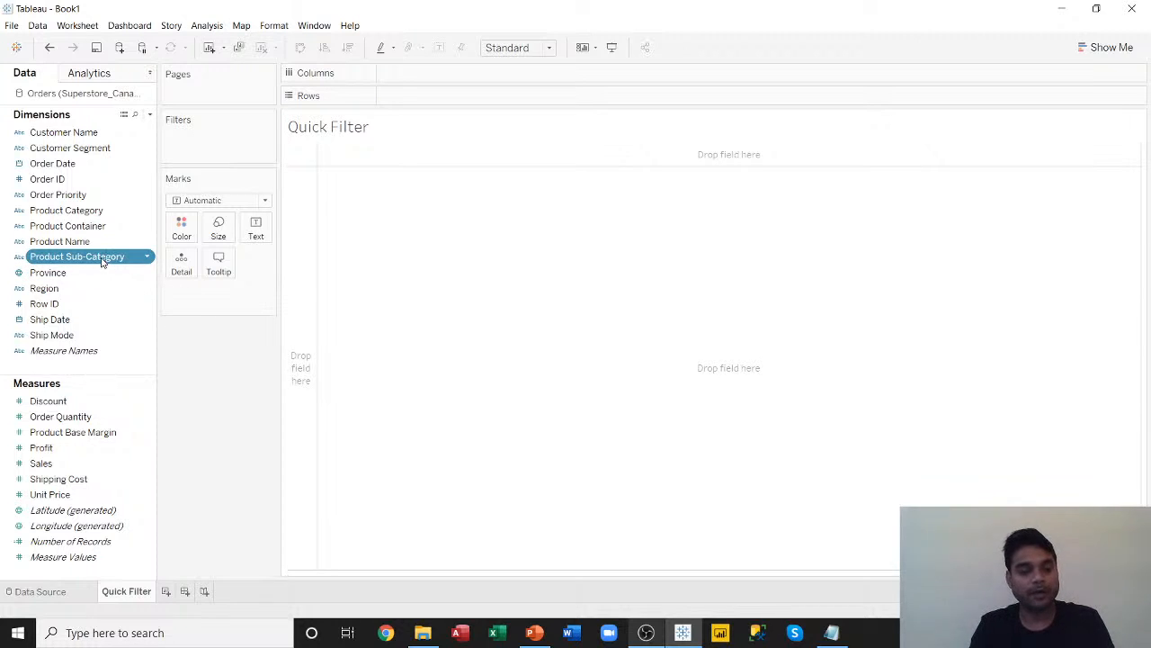
left_click(54, 464, "ctrl")
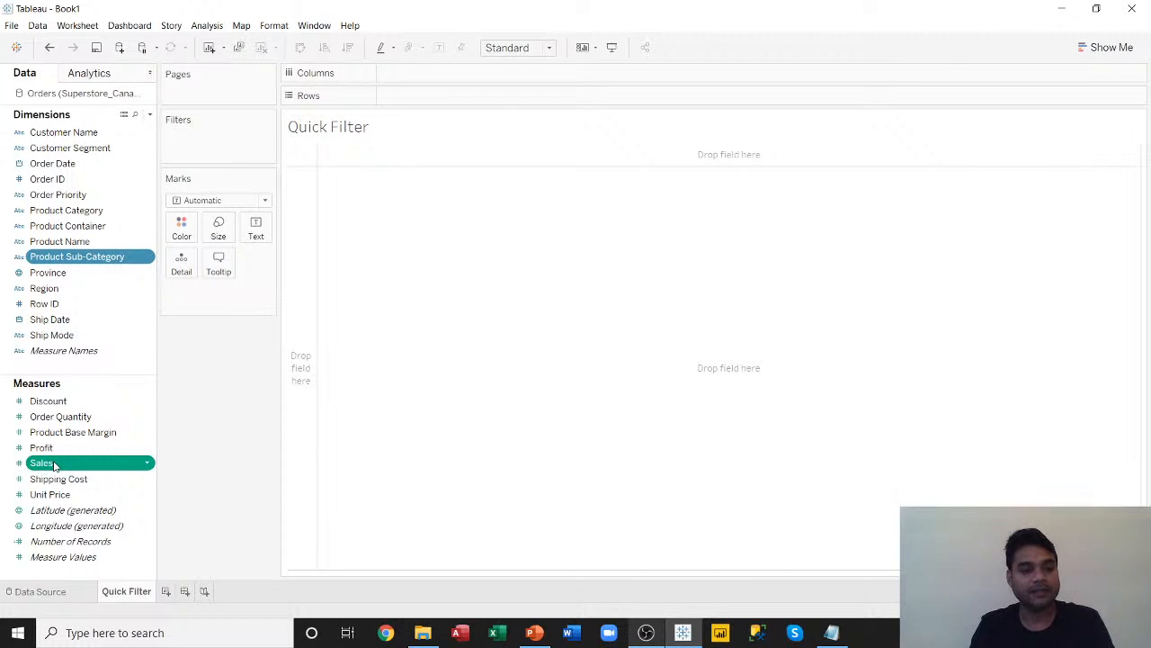
left_click(1112, 48)
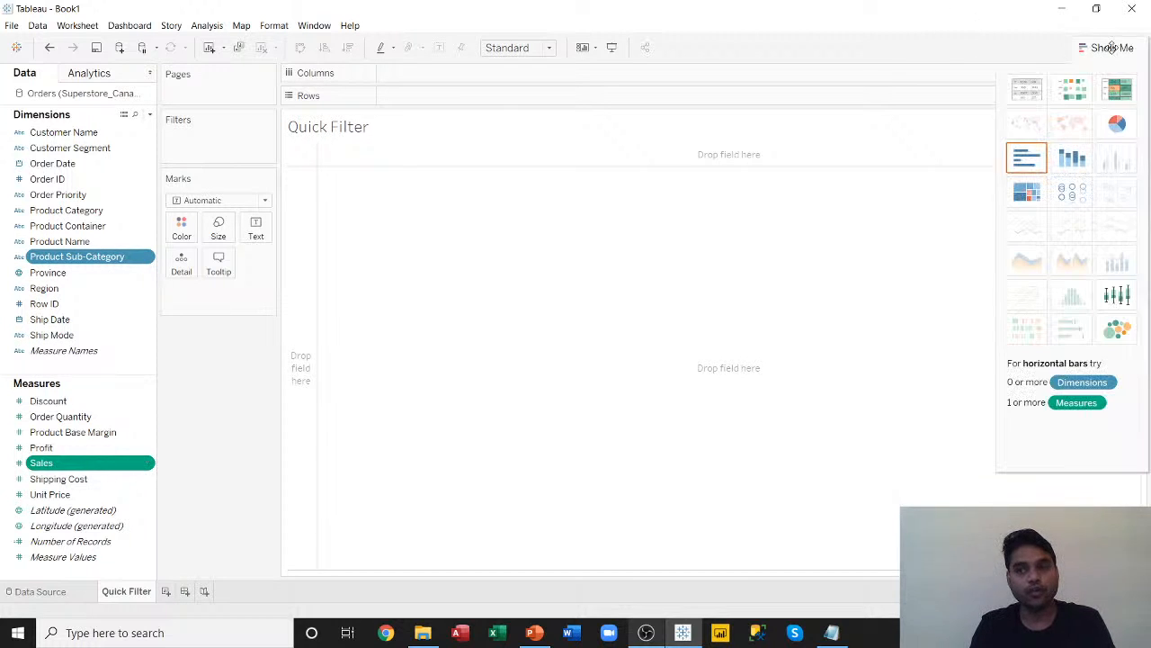
left_click(1034, 161)
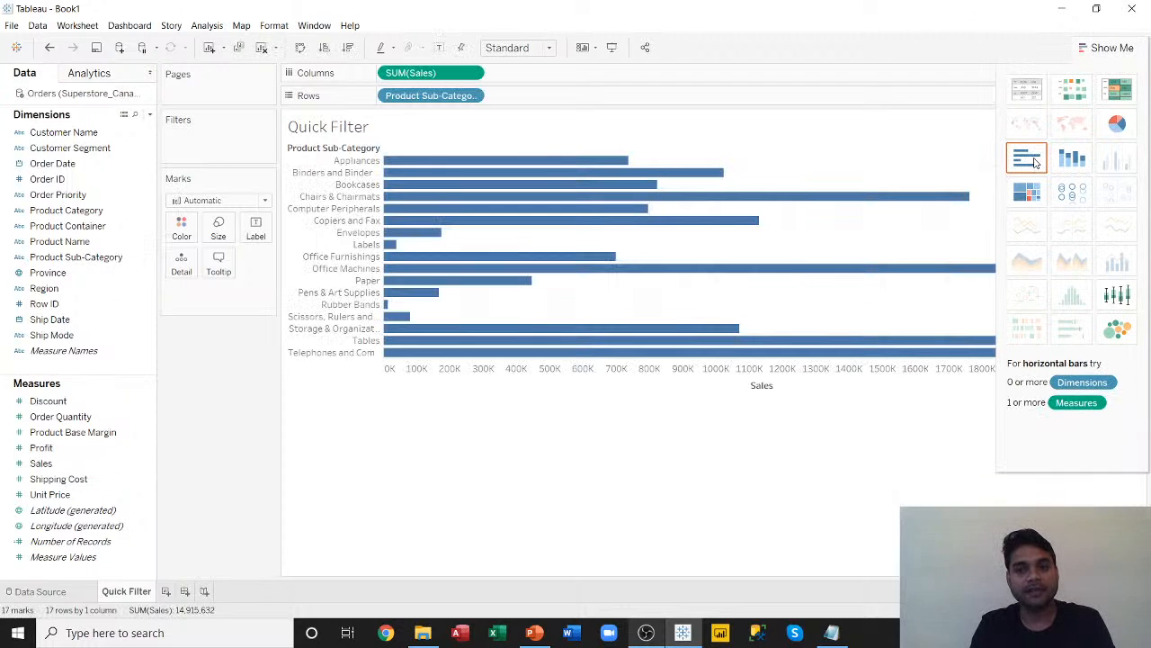
left_click(1111, 48)
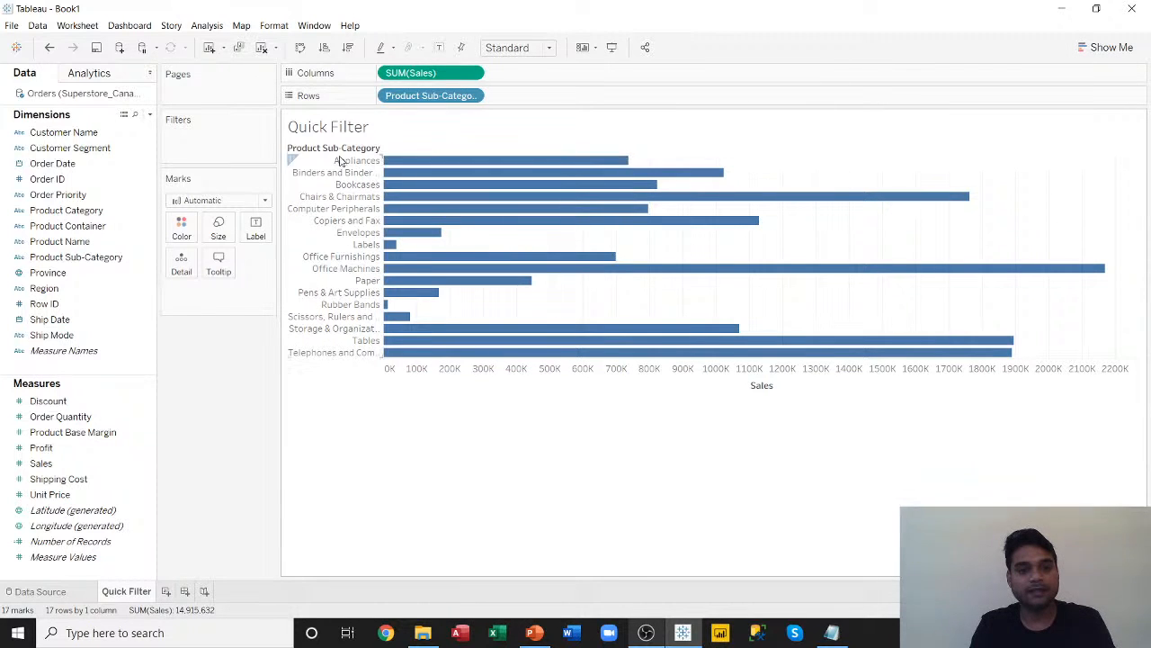
Sort the sub-category bars in descending order of Sales and show their mark labels.
left_click(349, 47)
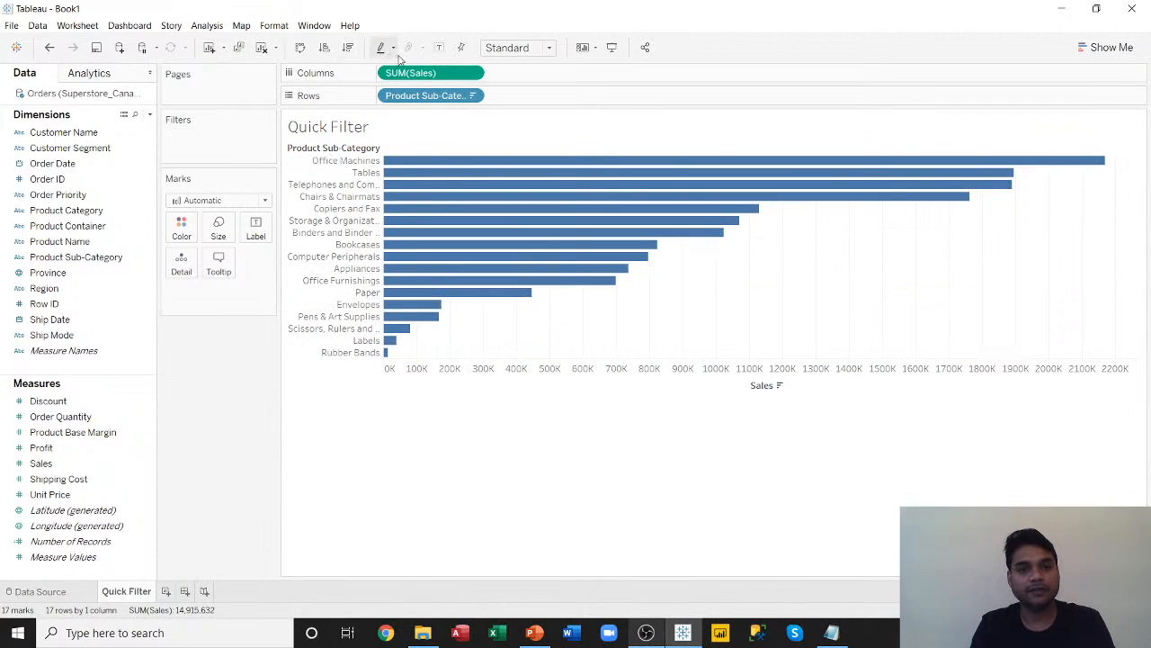
left_click(440, 47)
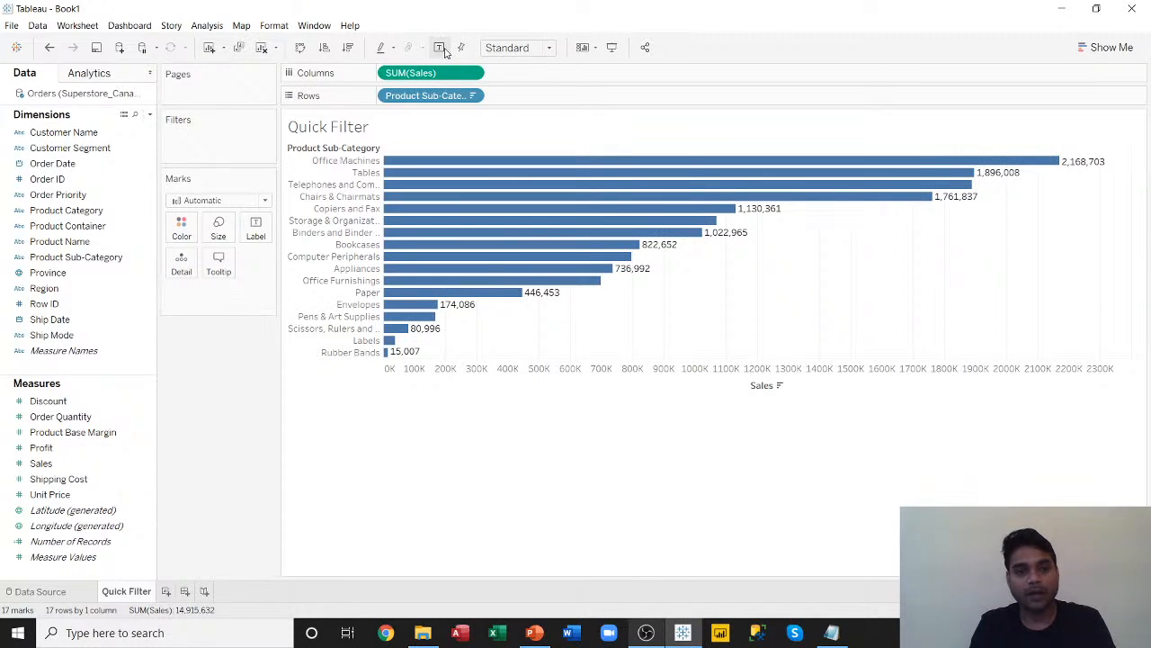
mouse_move(428, 183)
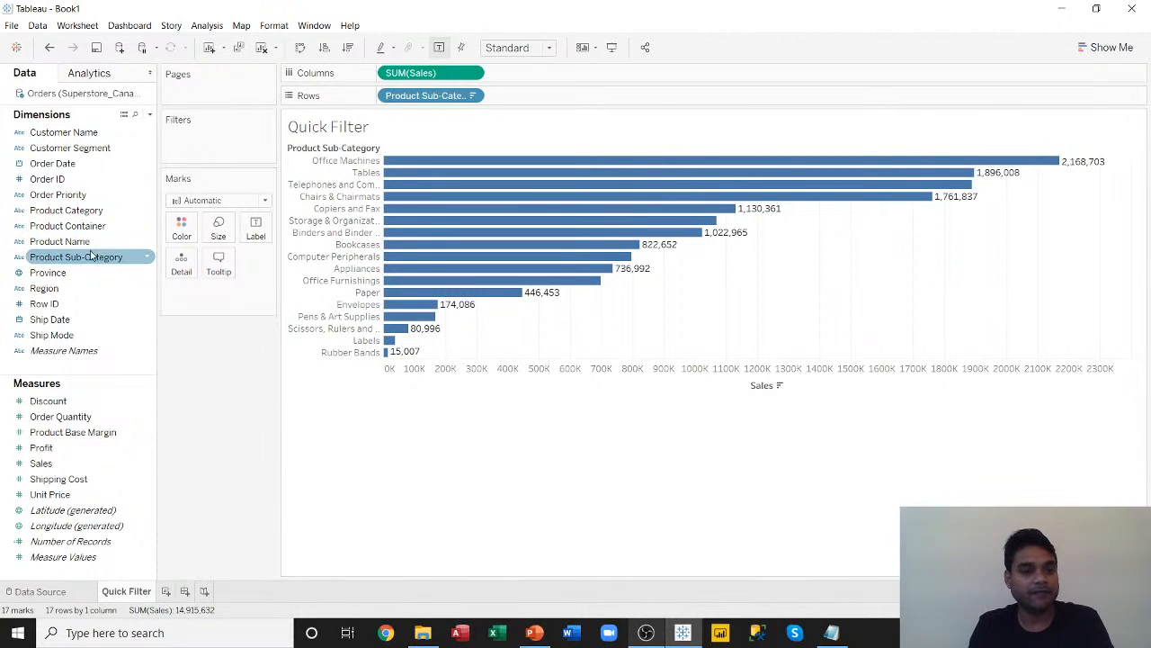
Show a quick filter for the Product Category dimension on the sheet.
left_click(90, 211)
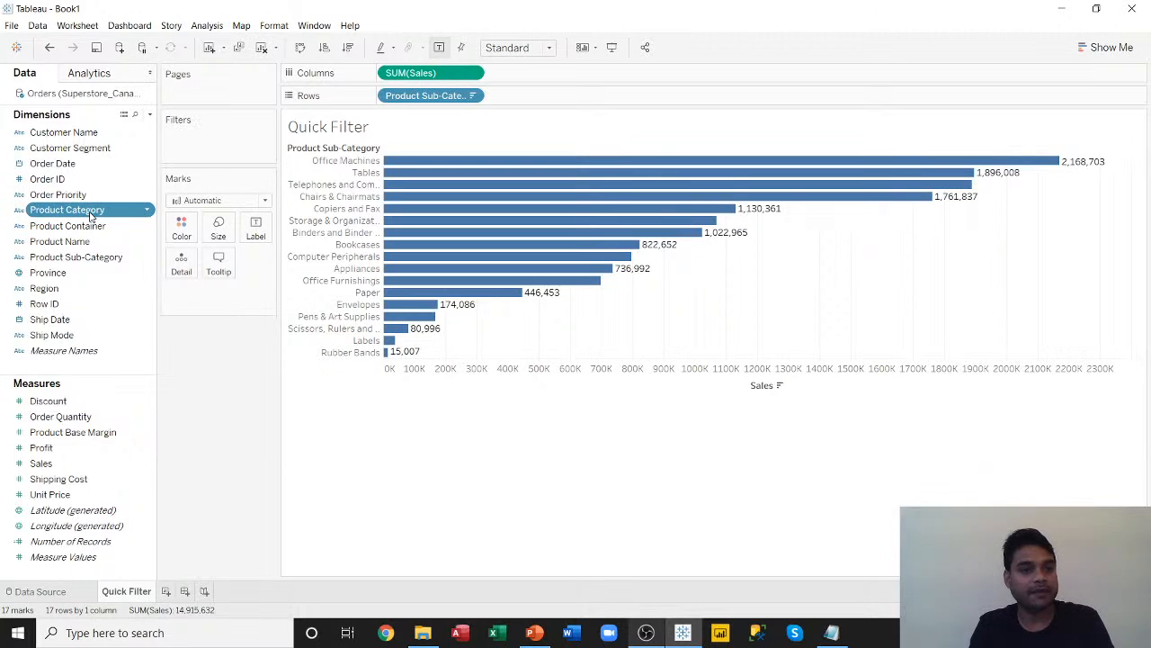
left_click(147, 209)
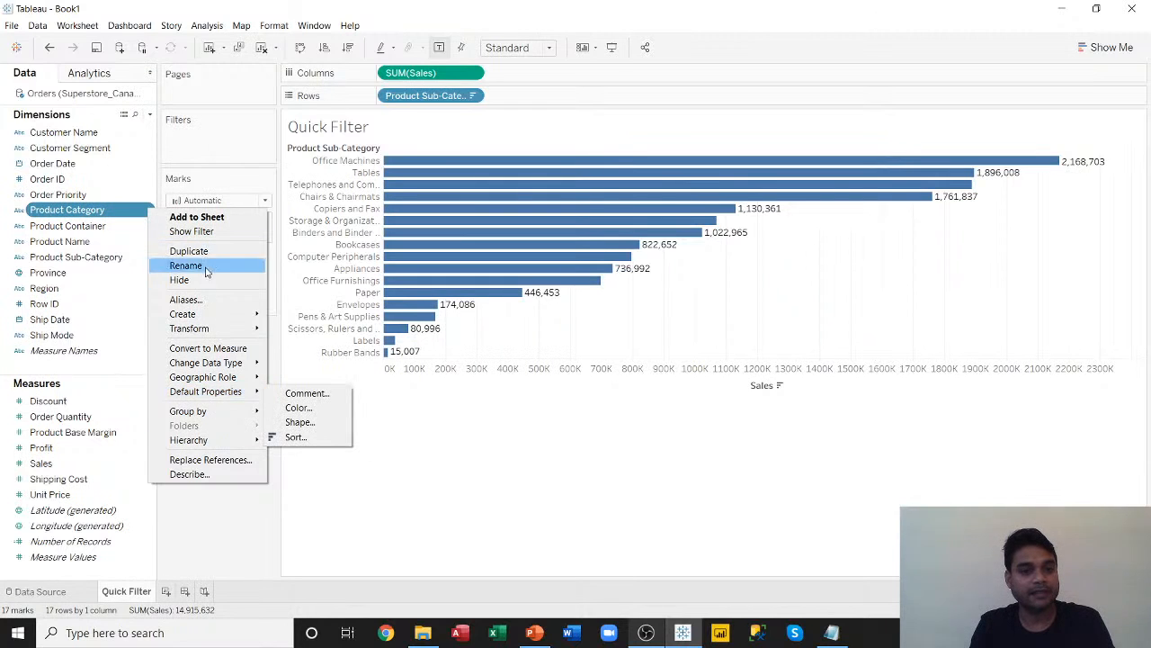
left_click(209, 233)
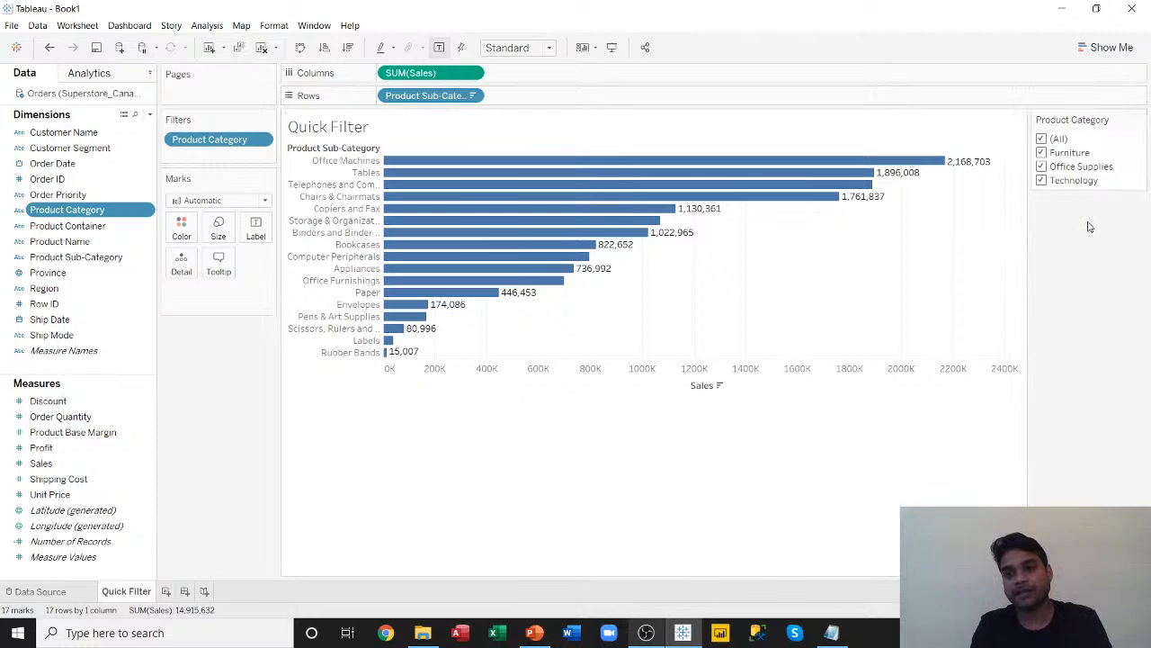
Deselect all values in the Product Category filter and reselect Furniture, Office Supplies and Technology.
left_click(1042, 138)
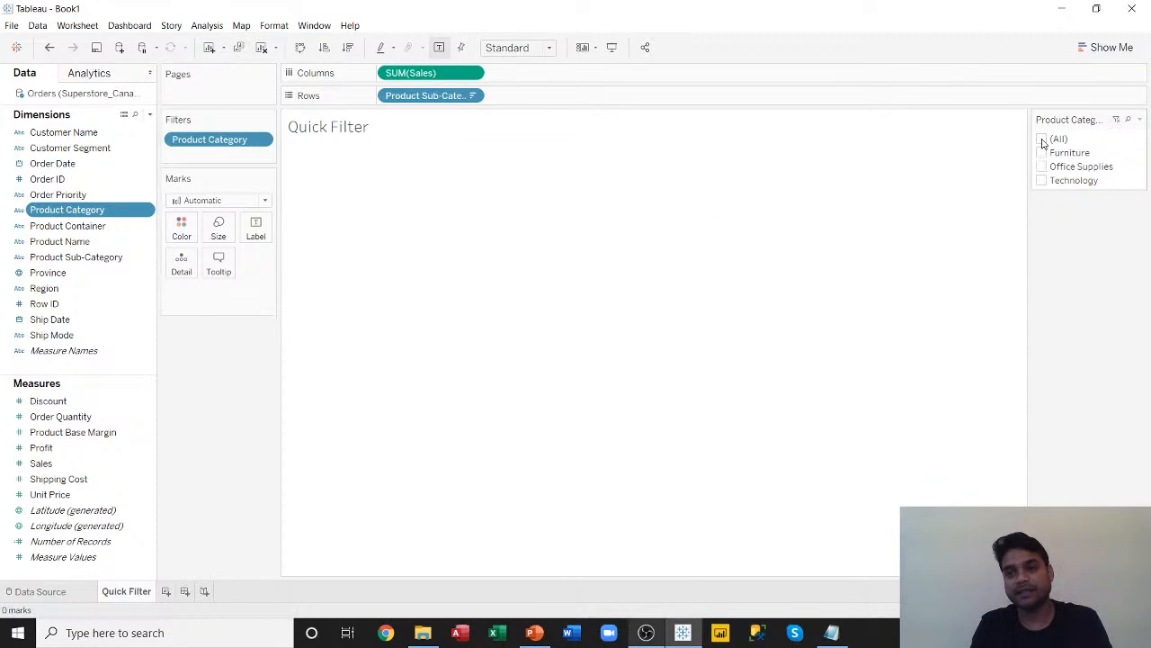
left_click(1041, 153)
left_click(1041, 166)
left_click(1042, 180)
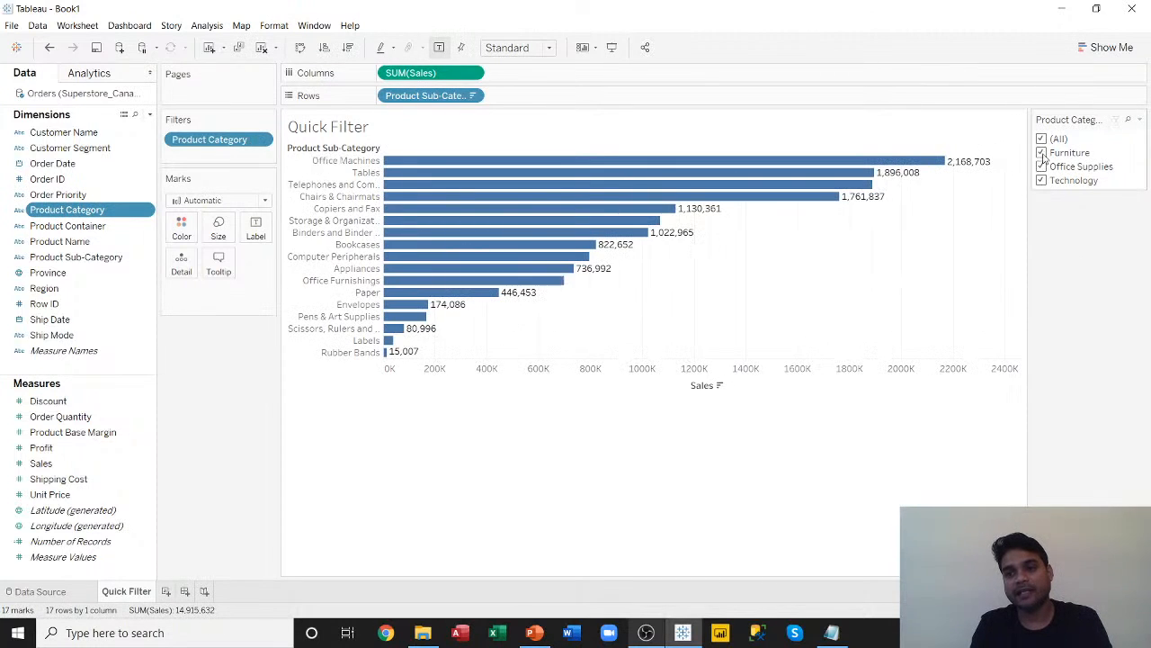
Change the Product Category filter's display to Single Value (dropdown).
mouse_move(510, 246)
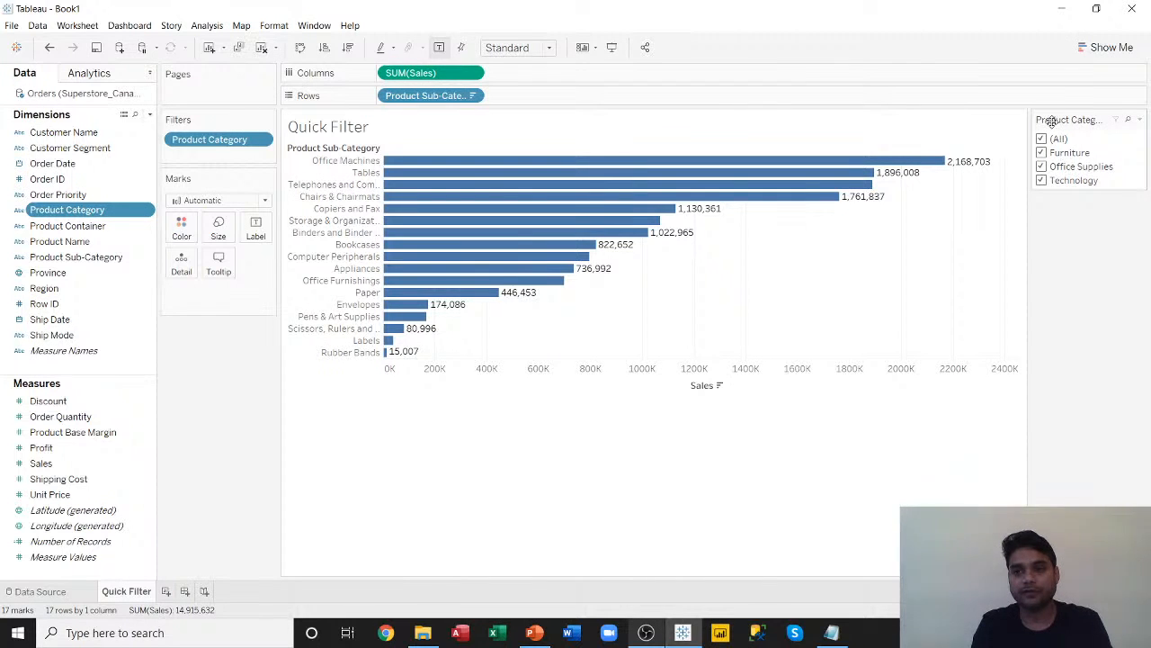
left_click(1140, 120)
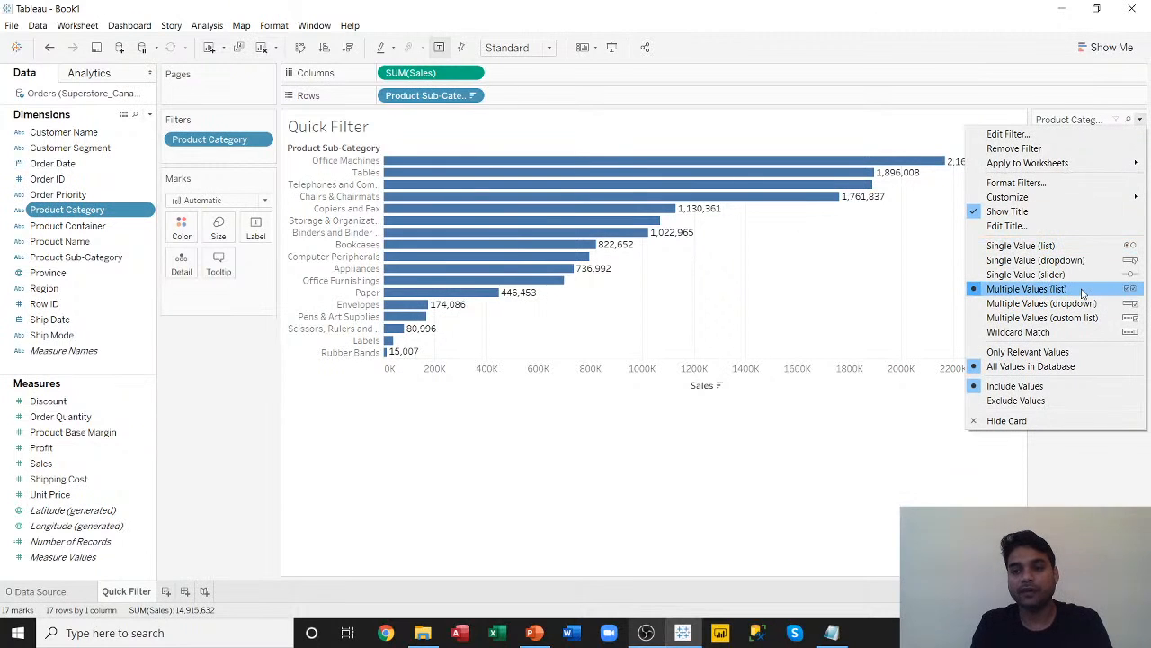
left_click(1022, 261)
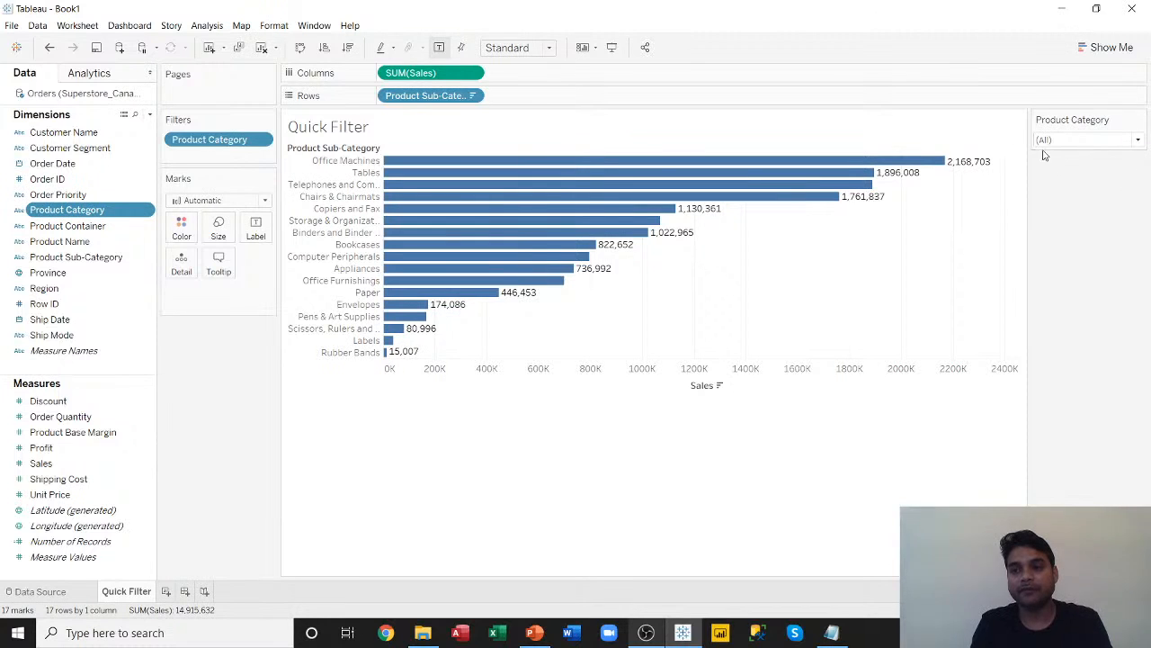
Filter the chart by Furniture, Office Supplies and Technology one after another, and set the Product Category filter back to (All).
left_click(1137, 140)
left_click(1067, 166)
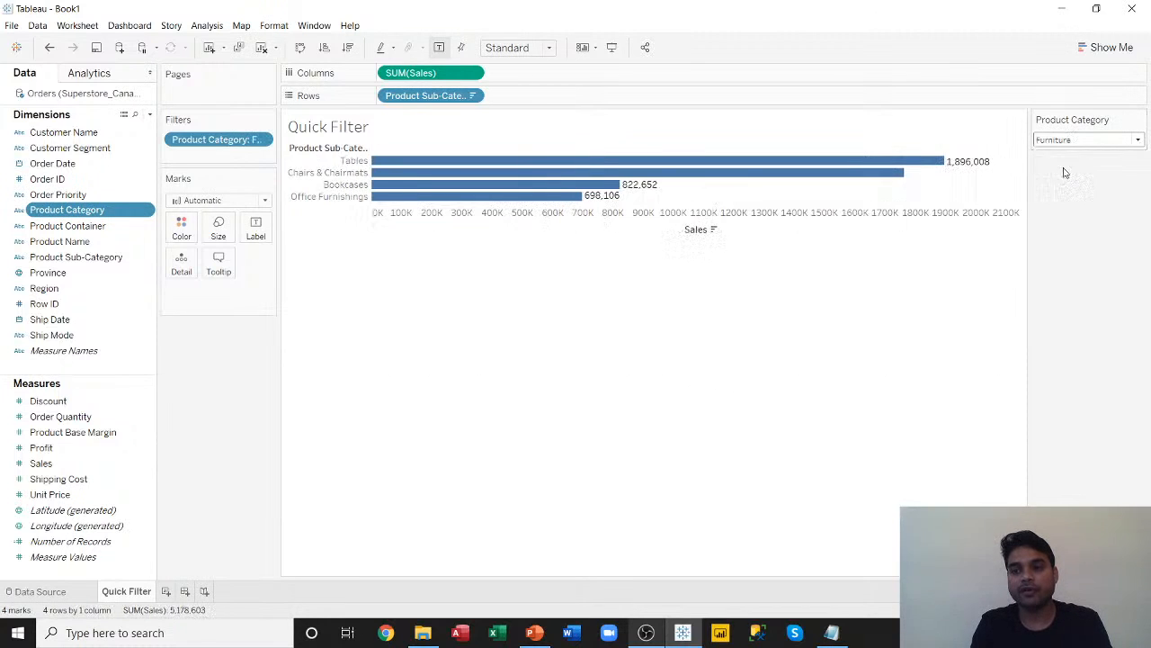
left_click(1138, 141)
left_click(1092, 185)
left_click(1137, 140)
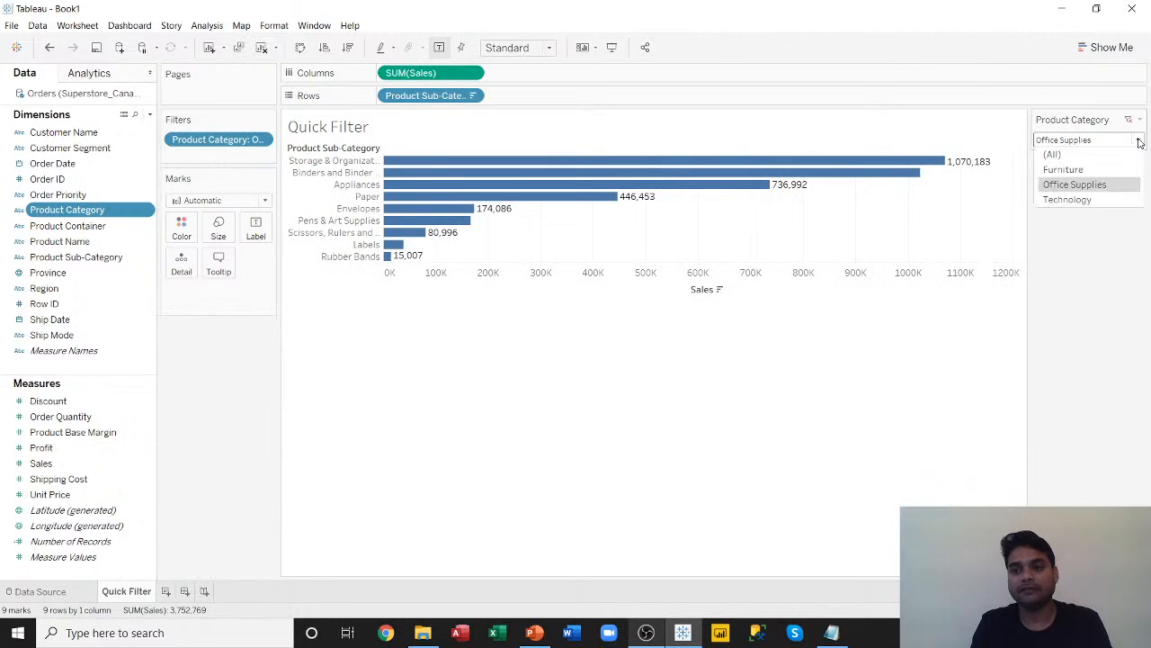
left_click(1090, 200)
left_click(1138, 140)
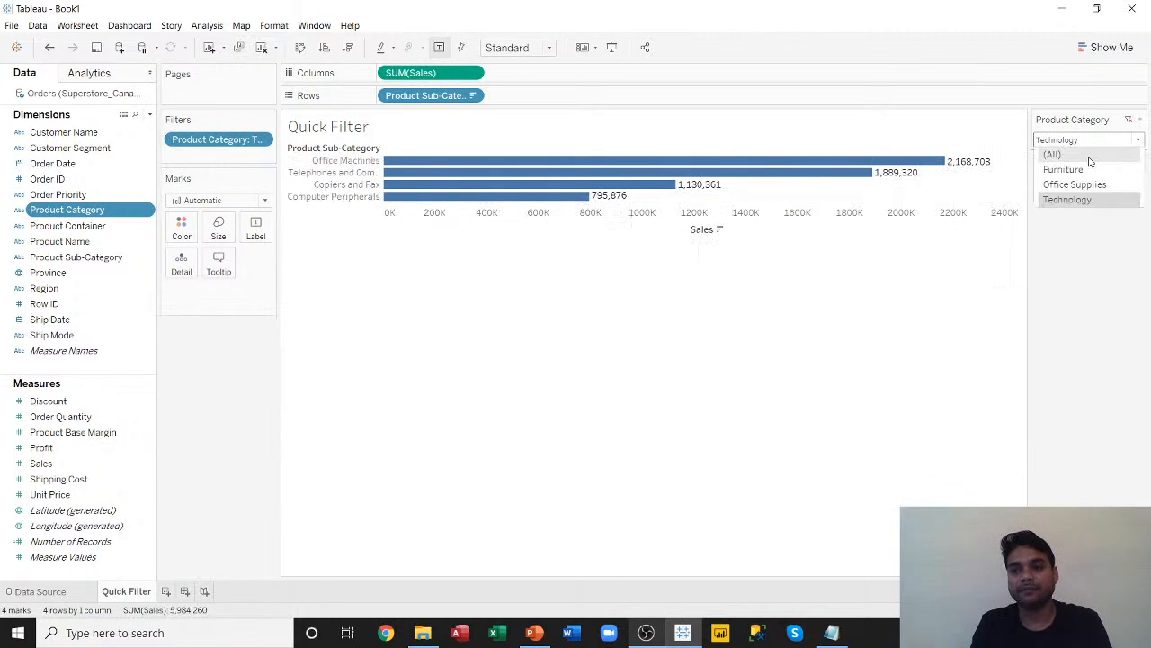
left_click(1088, 153)
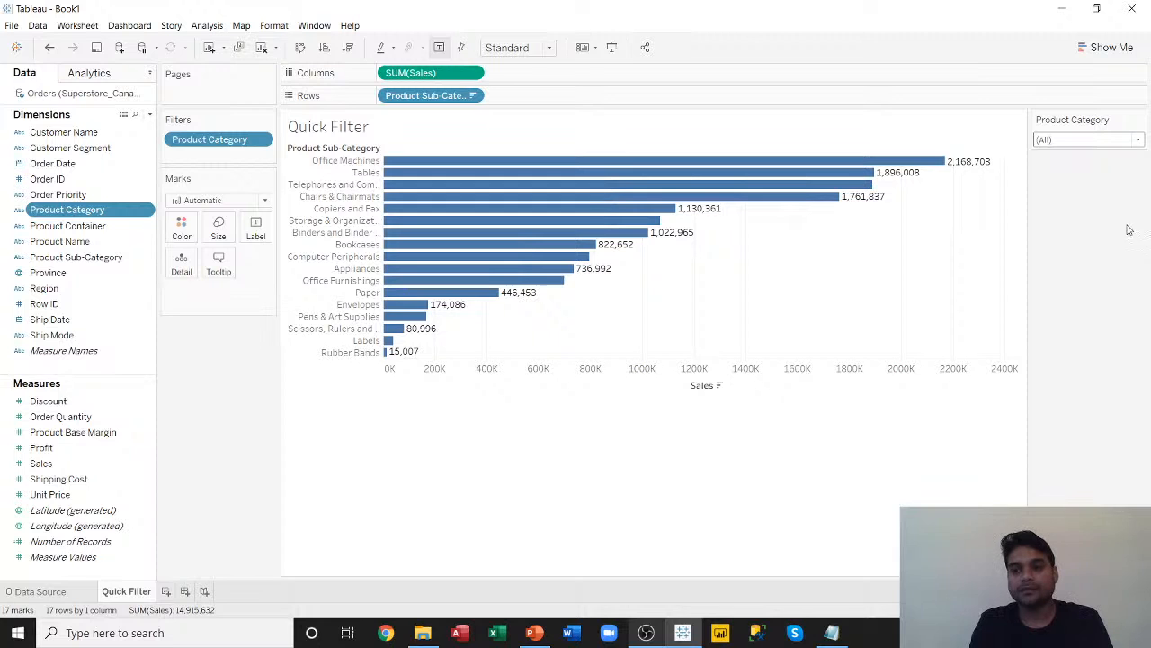
Turn off the "All" value in the Product Category filter's customization and check its list of choices.
left_click(1140, 119)
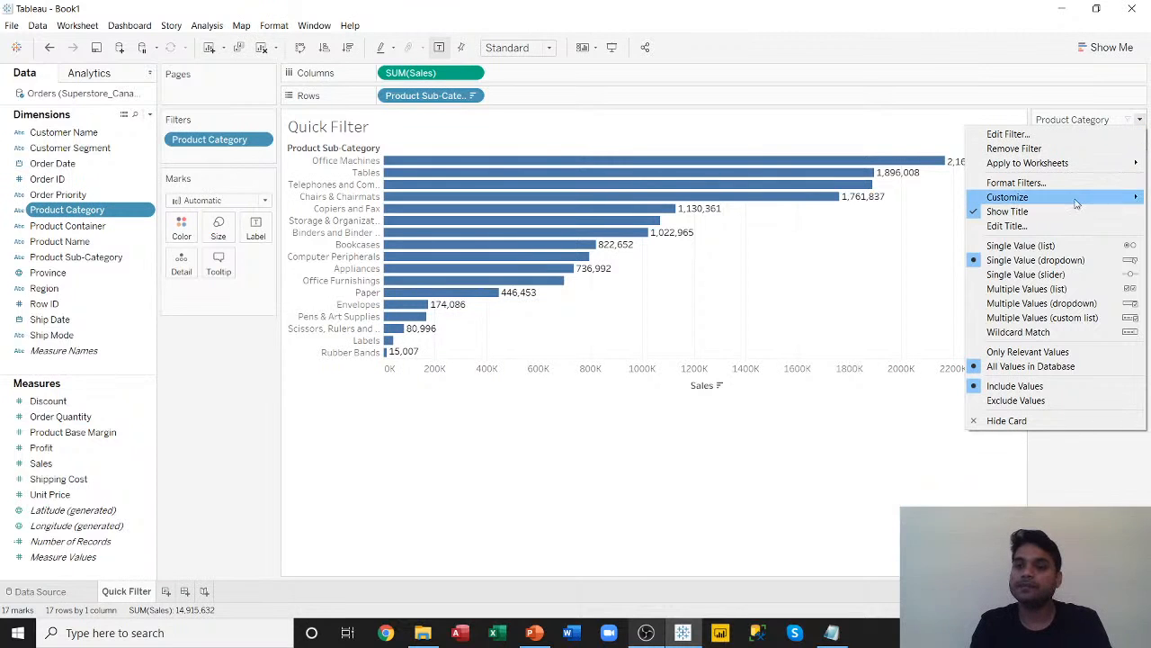
mouse_move(1048, 199)
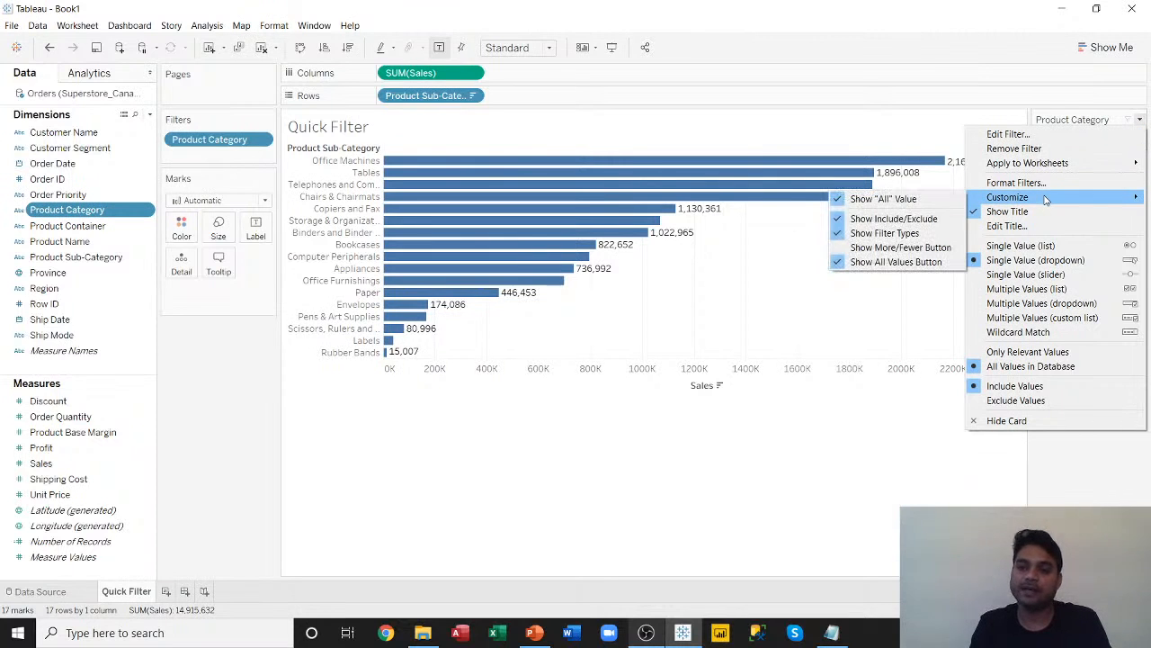
left_click(889, 202)
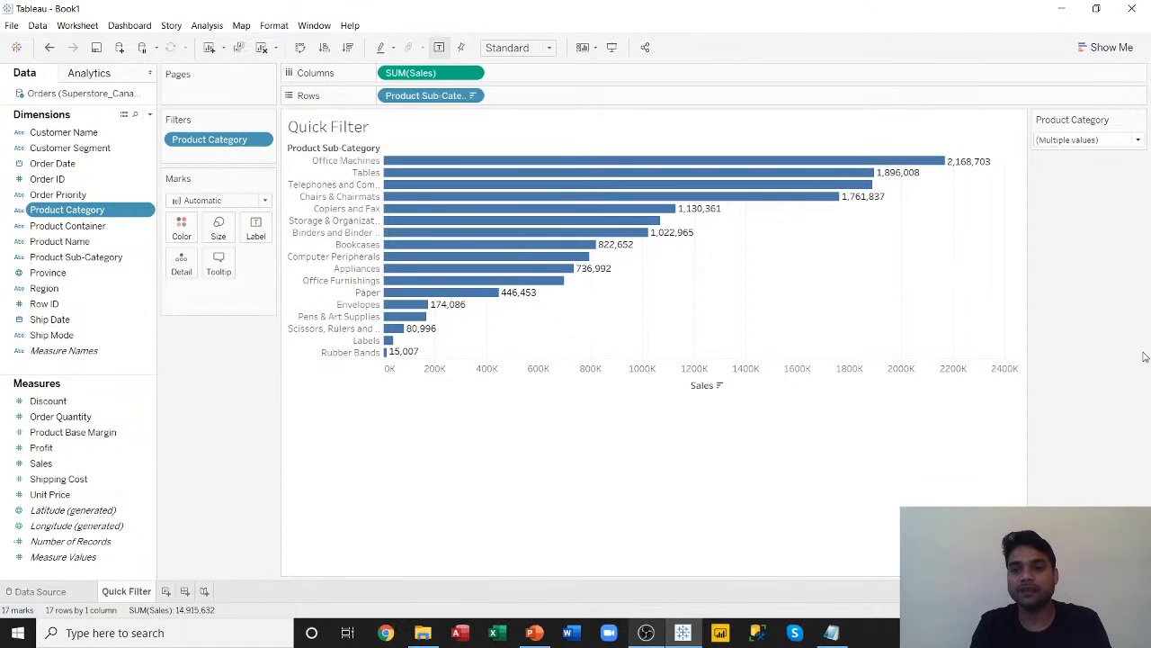
left_click(1138, 140)
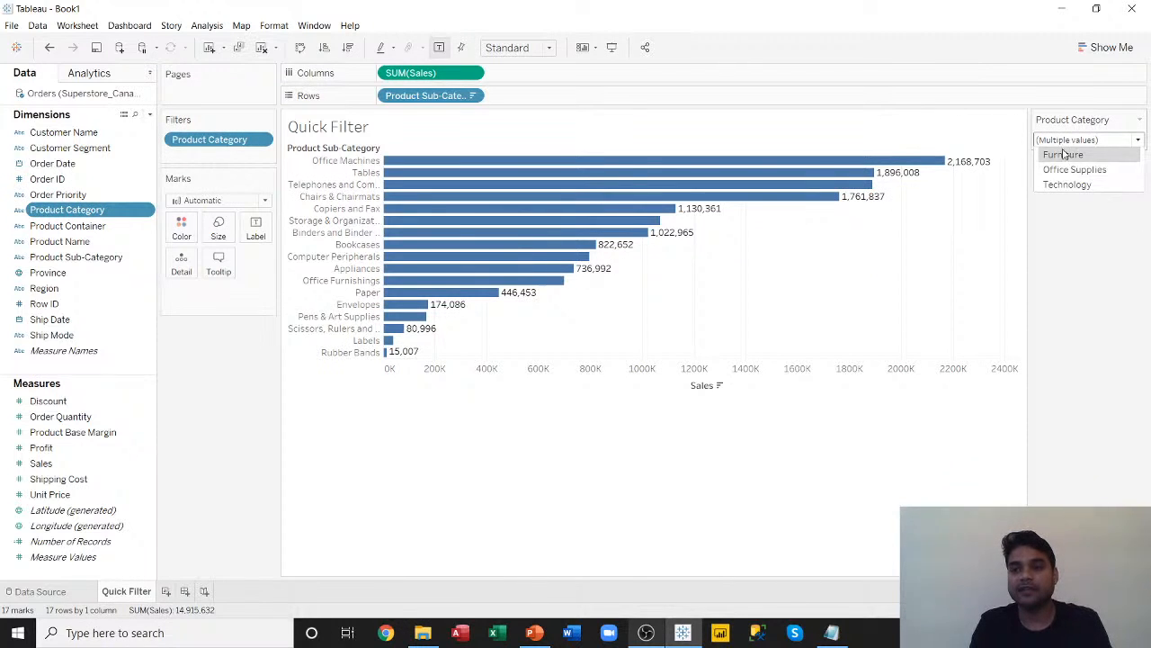
left_click(1066, 156)
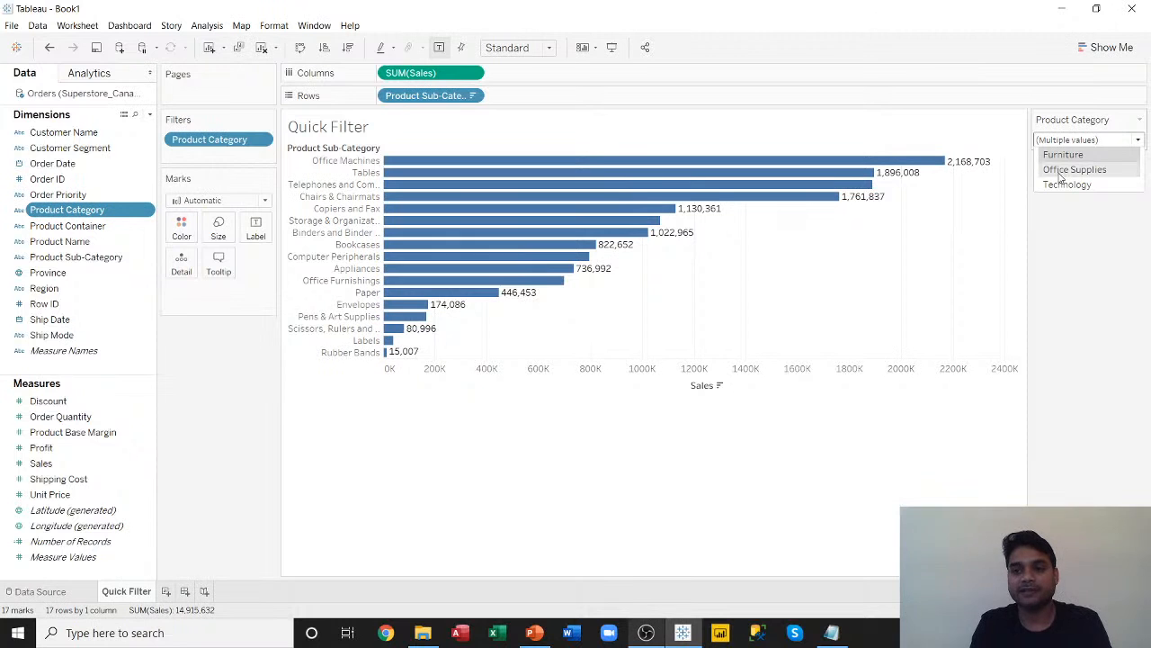
Turn the "All" value back on in the Product Category filter's customization.
left_click(1139, 120)
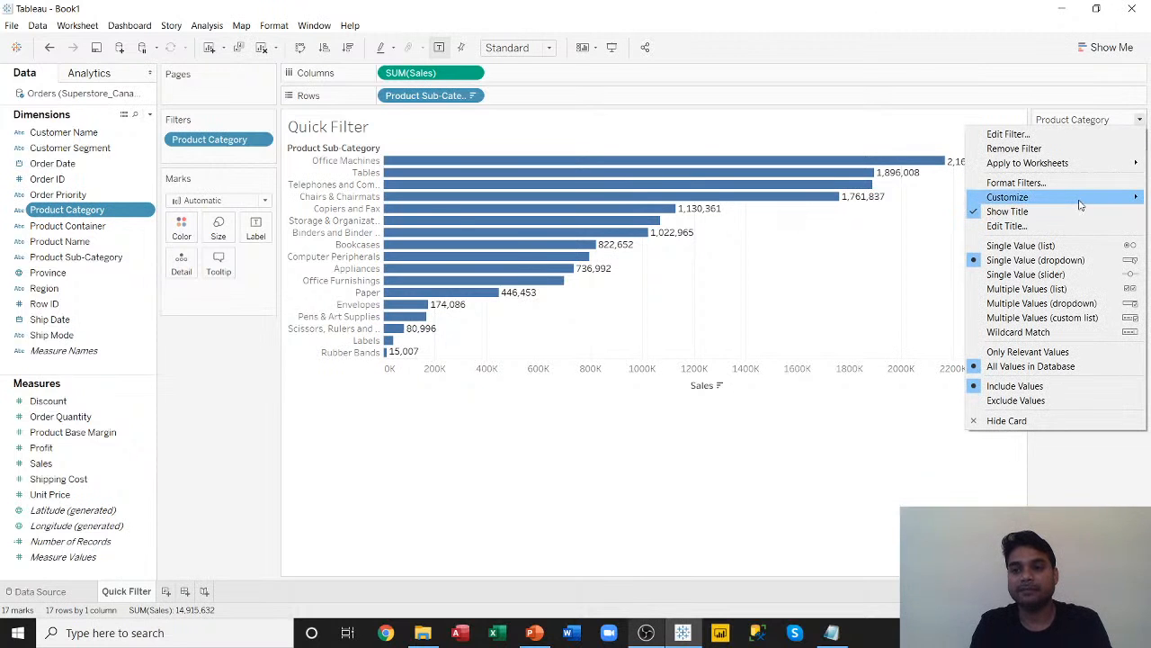
mouse_move(1080, 205)
left_click(922, 206)
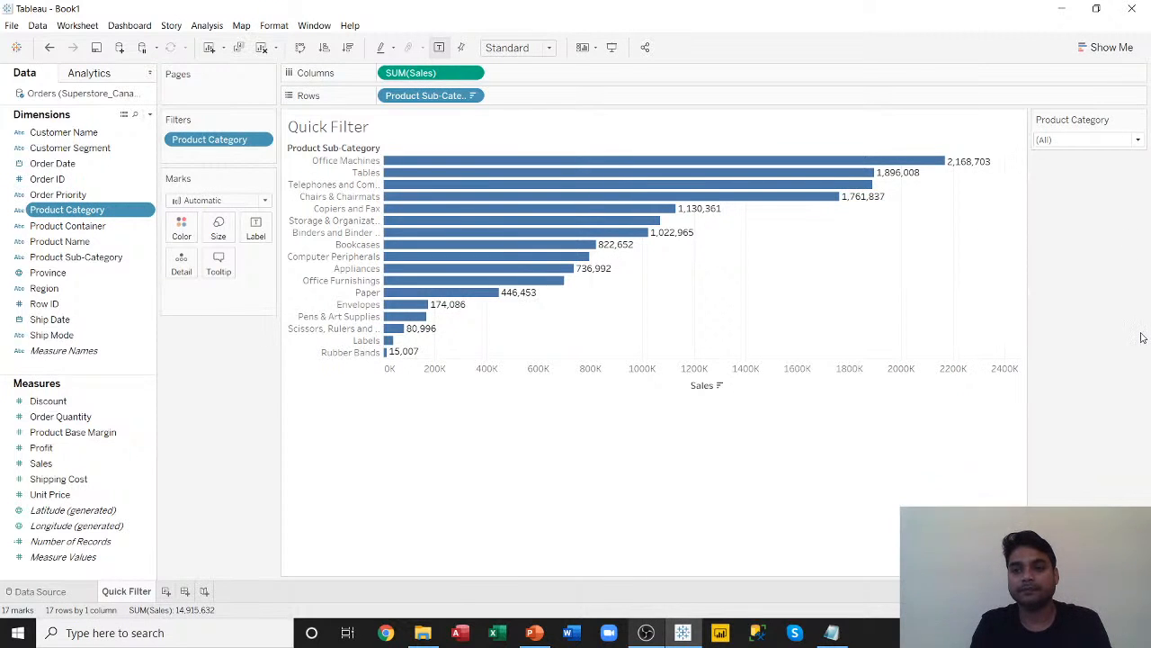
left_click(1112, 142)
Change the Product Category filter to Single Value (list) and filter the chart by Furniture, followed by Office Supplies.
left_click(1140, 119)
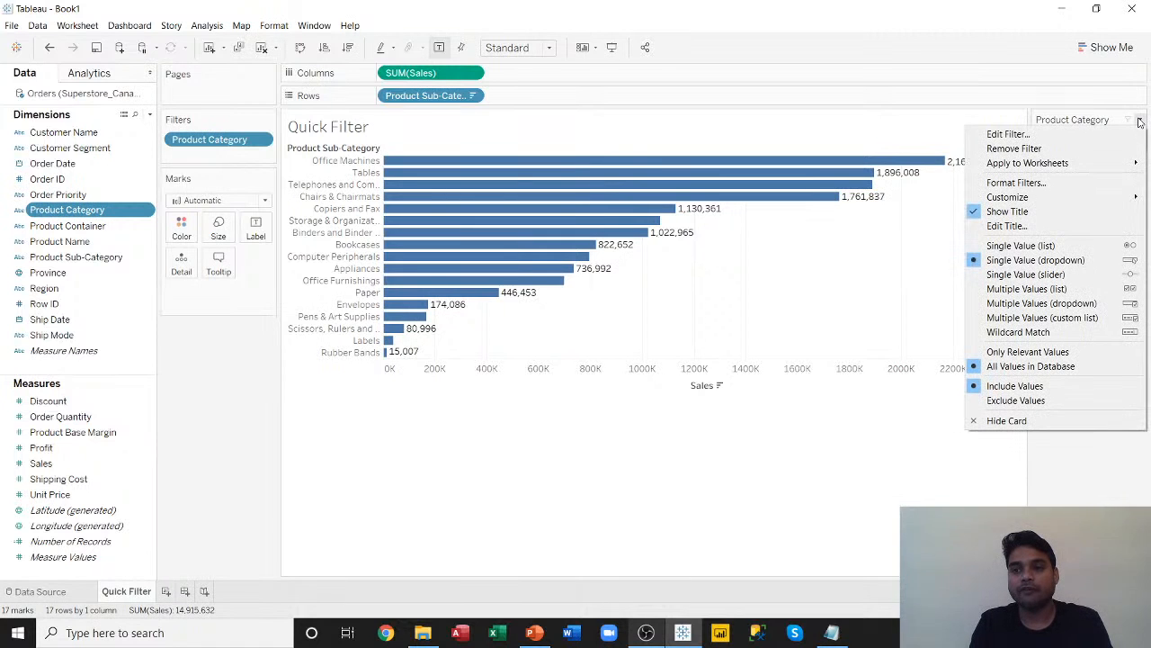
left_click(1070, 246)
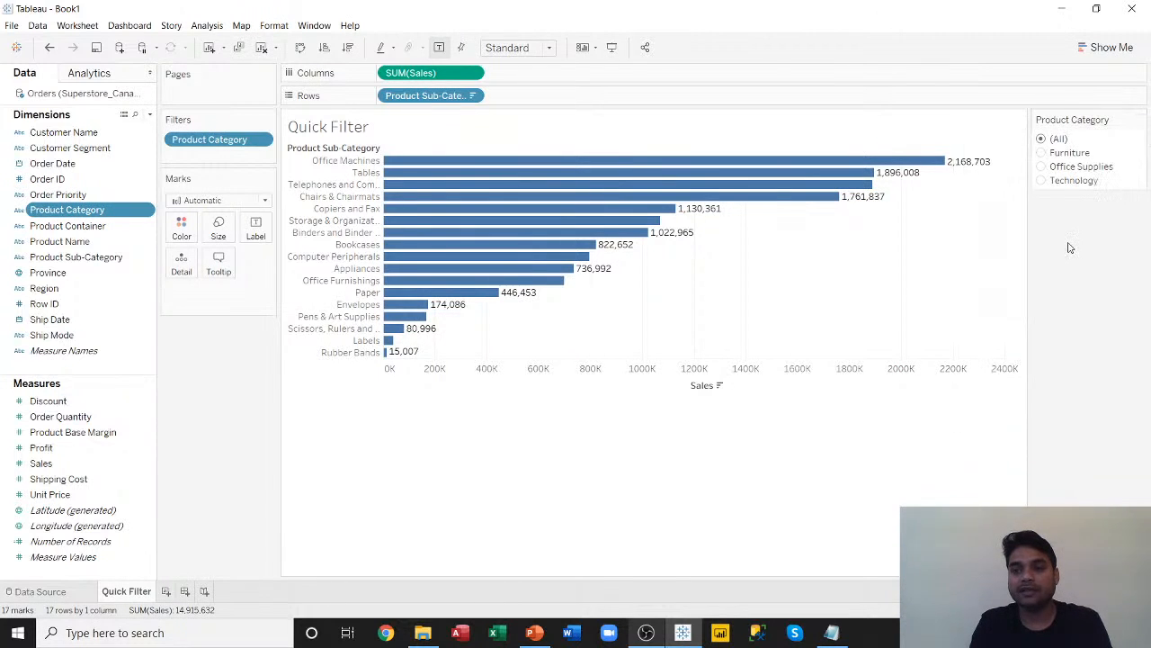
left_click(1043, 153)
left_click(1042, 167)
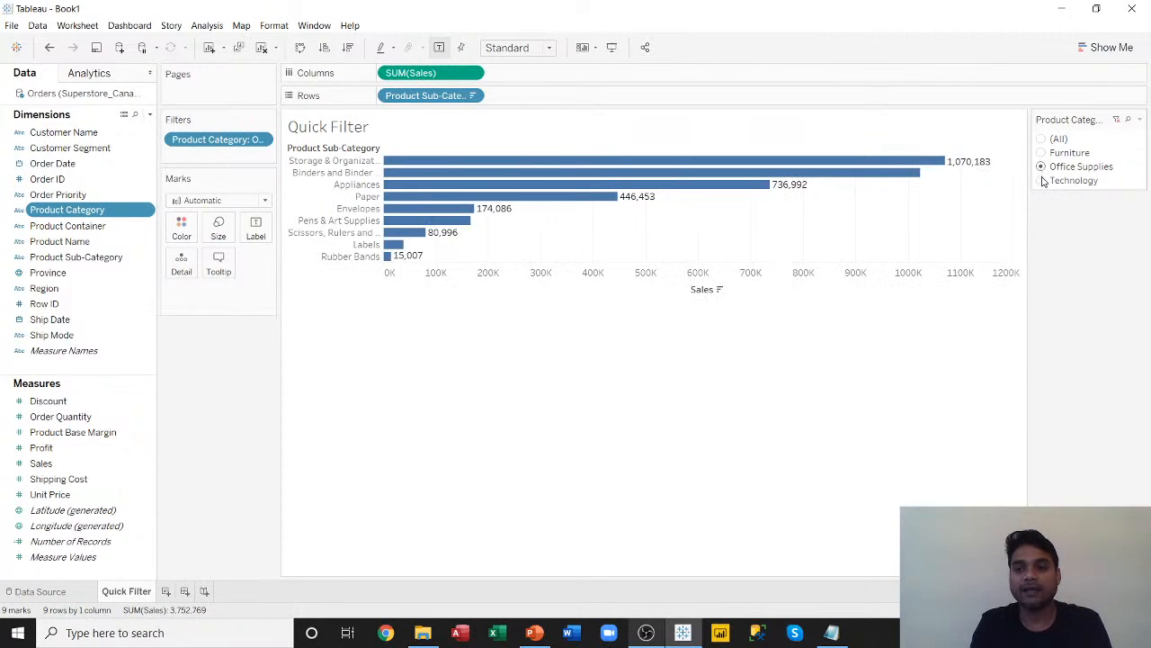
Filter the chart by Technology, reset the Product Category filter to (All) and change its display type to Multiple Values (list).
left_click(1042, 181)
left_click(1041, 139)
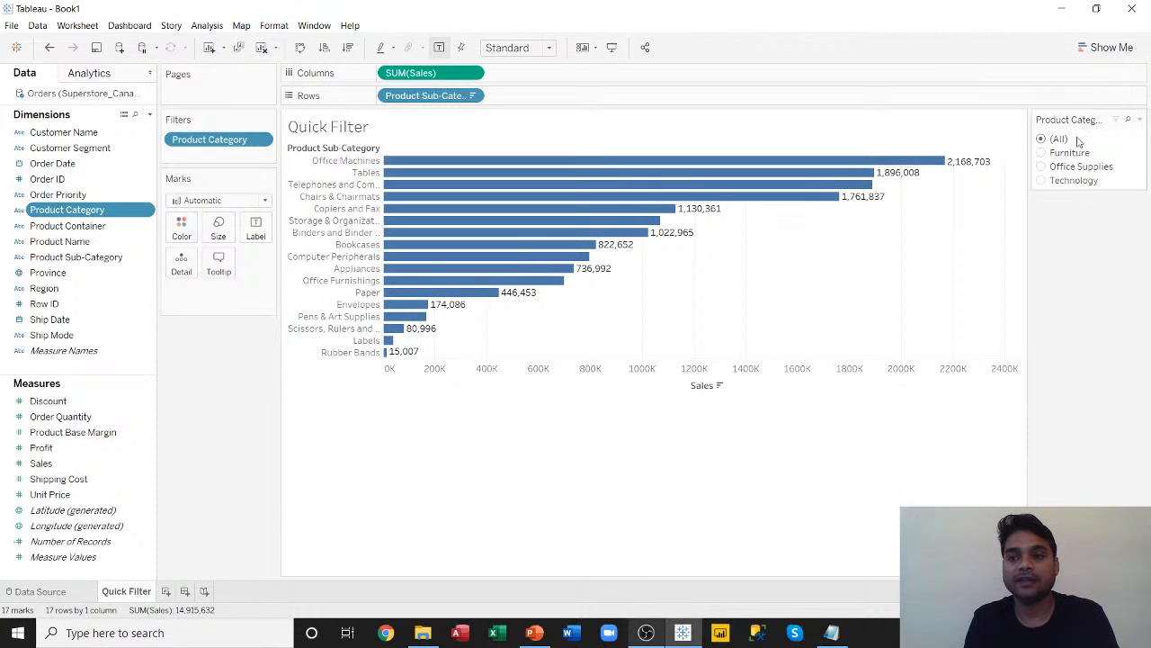
left_click(1139, 119)
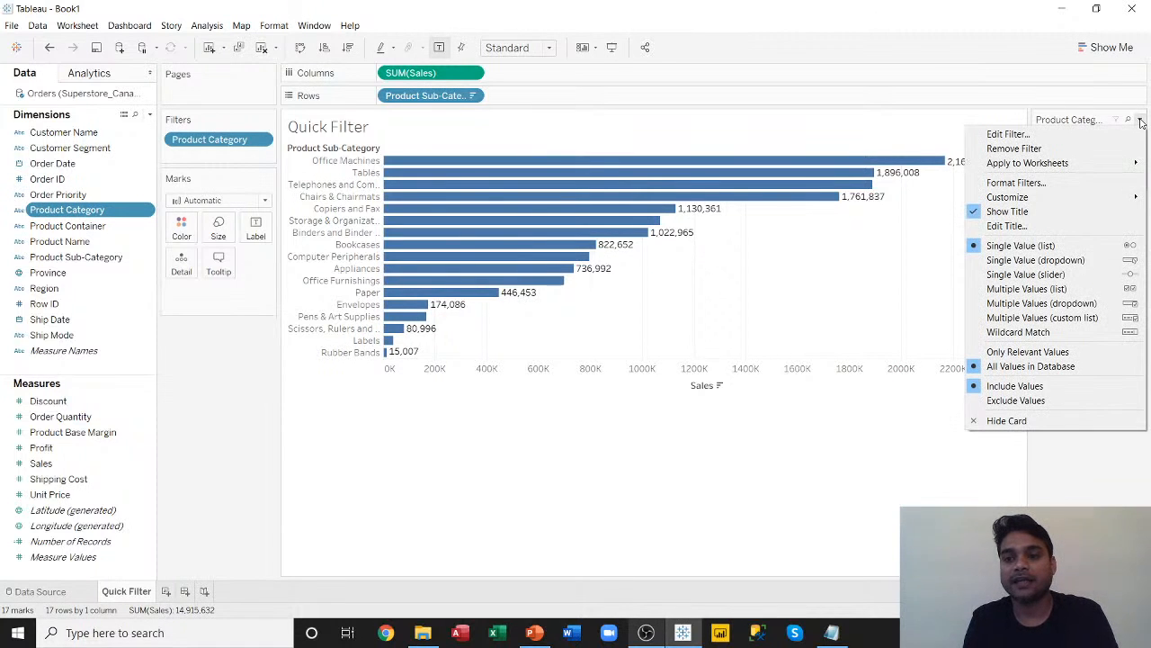
left_click(1039, 288)
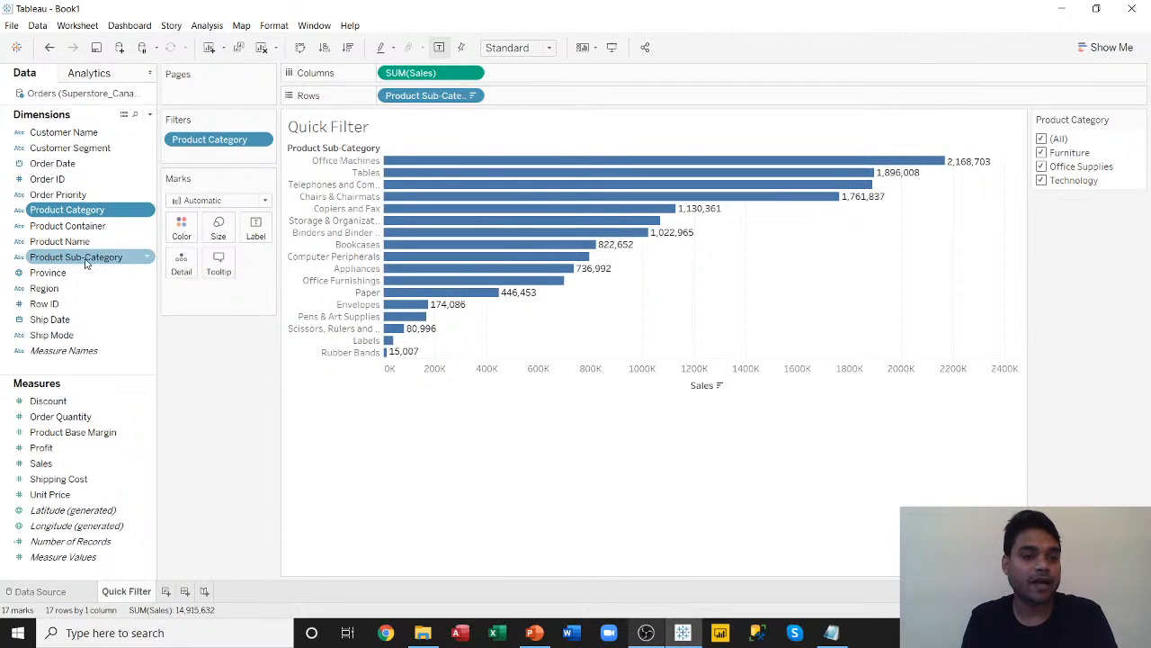
Show a quick filter for Product Sub-Category and place the Product Category filter above it.
right_click(147, 258)
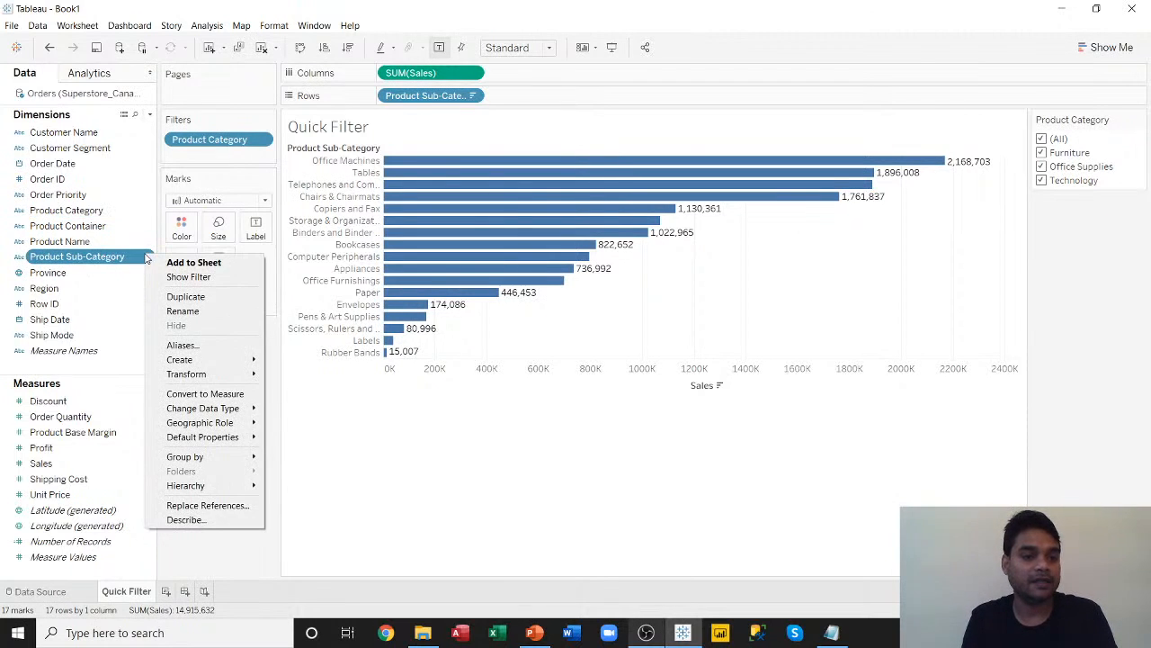
left_click(189, 278)
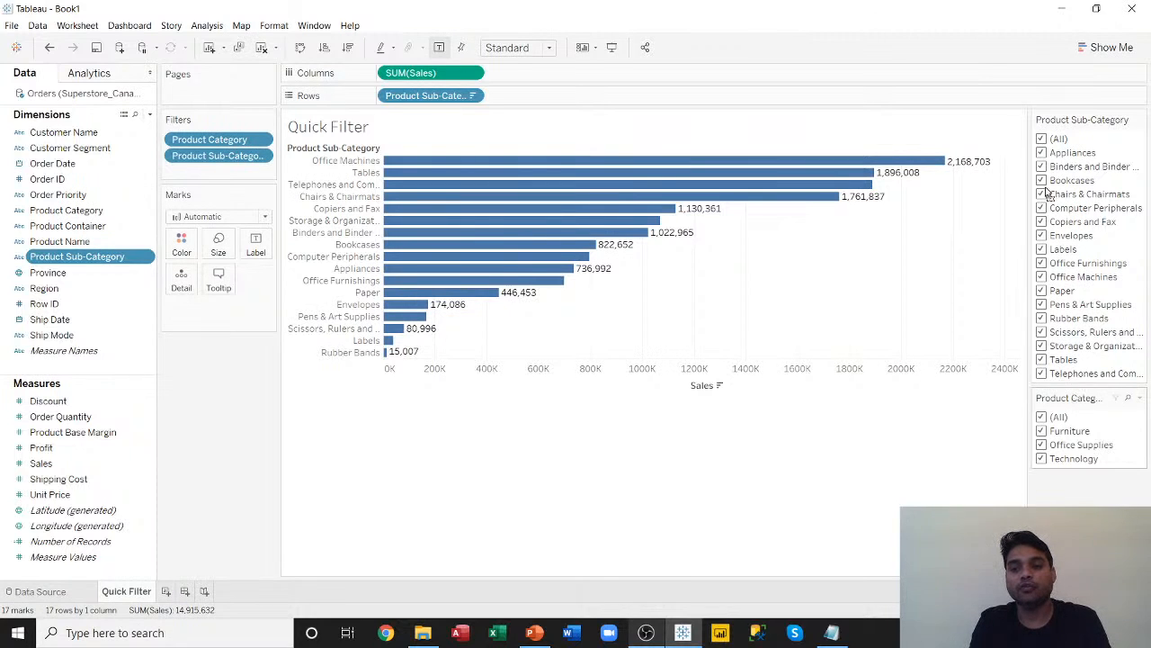
left_click_drag(1071, 124, 1068, 117)
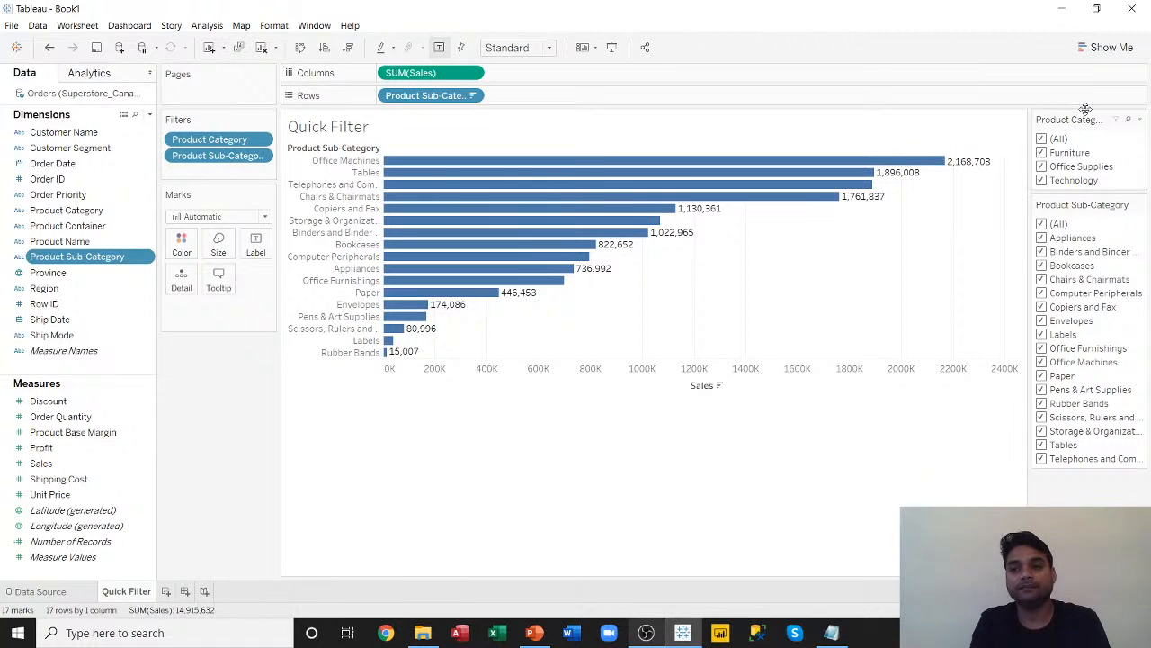
Narrow the Product Sub-Category filter to Bookcases, Copiers and Fax, Rubber Bands, Scissors, Storage, Telephones and Tables, and restore it to (All).
left_click(1042, 224)
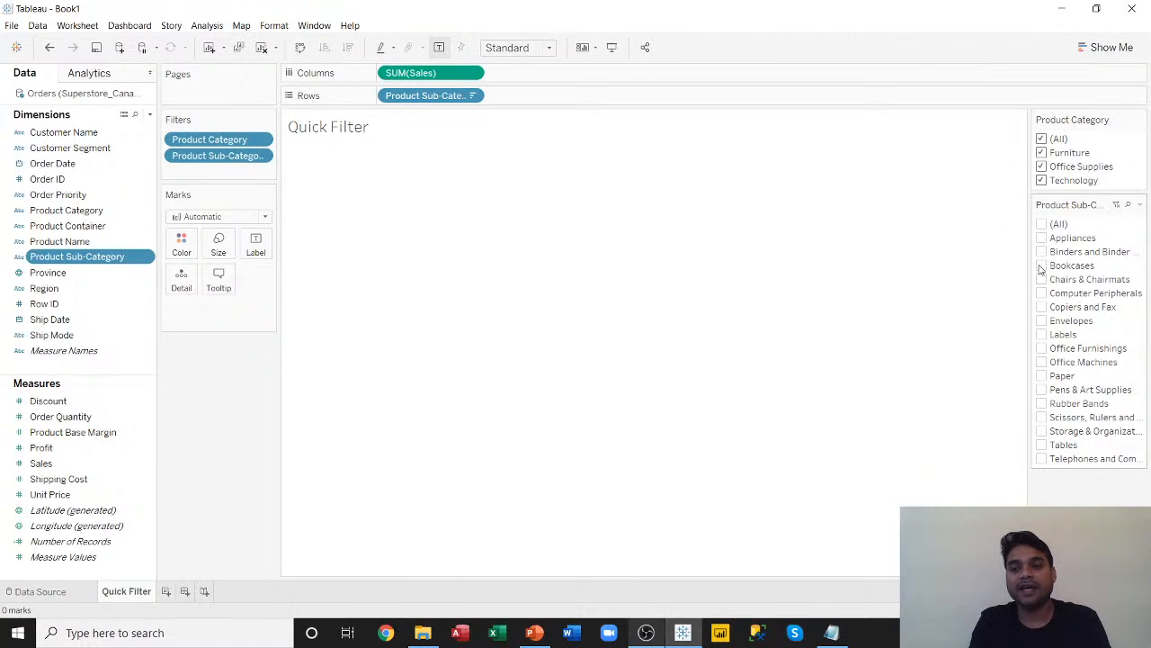
left_click(1041, 265)
left_click(1041, 307)
left_click(1042, 403)
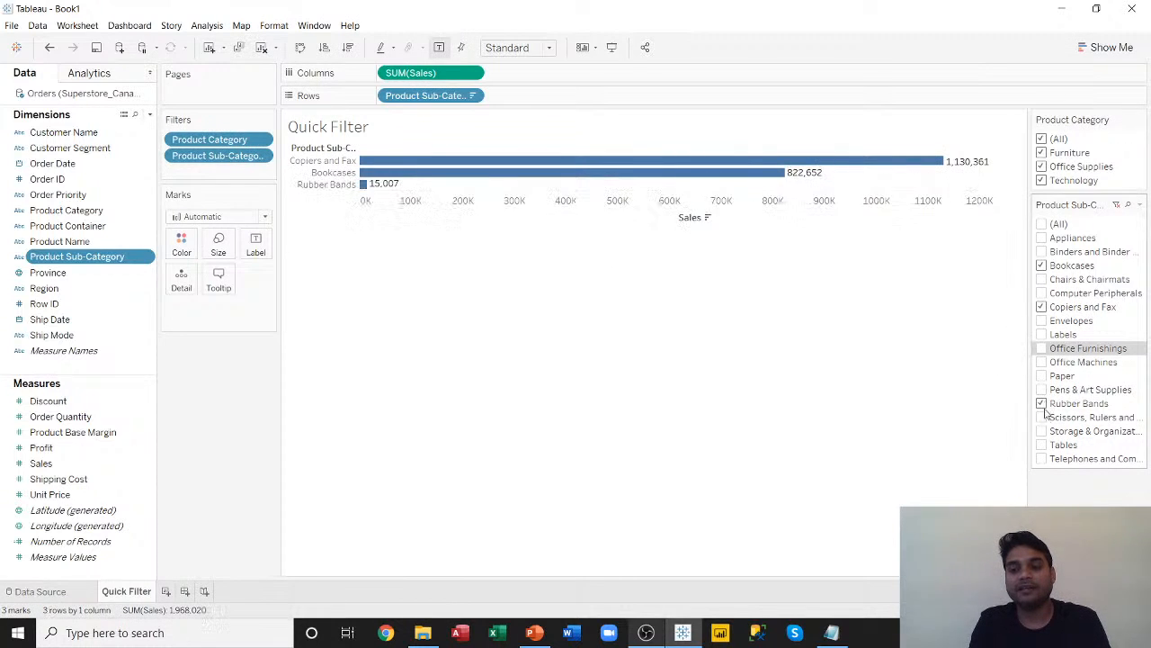
left_click(1042, 417)
left_click(1041, 431)
left_click(1041, 458)
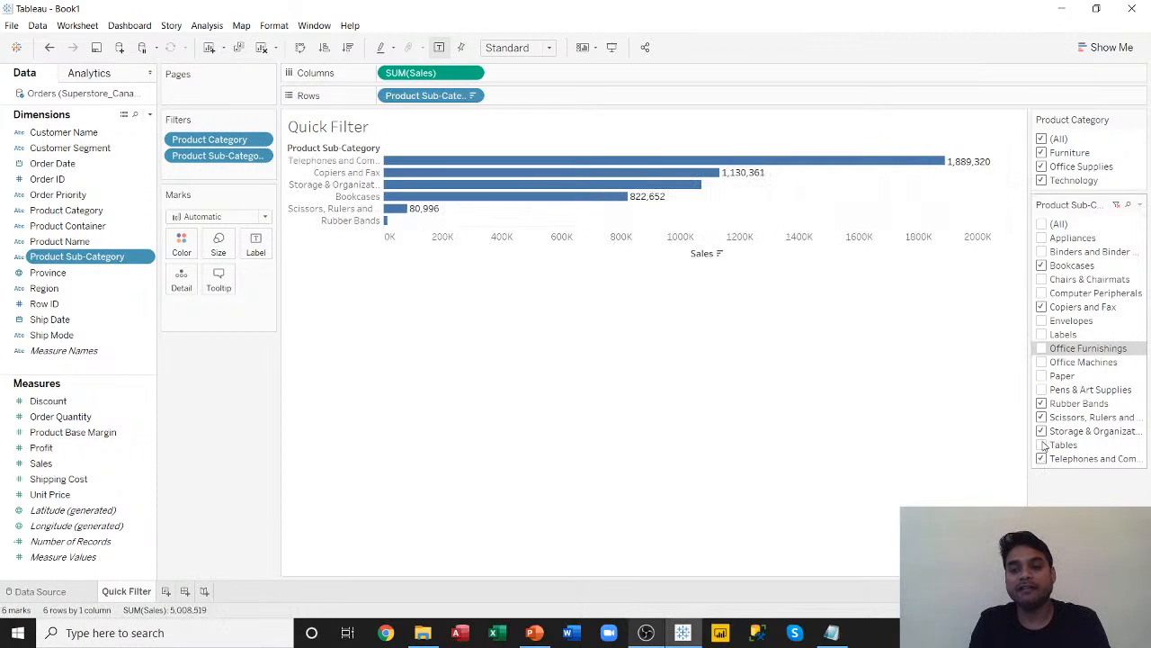
left_click(1042, 444)
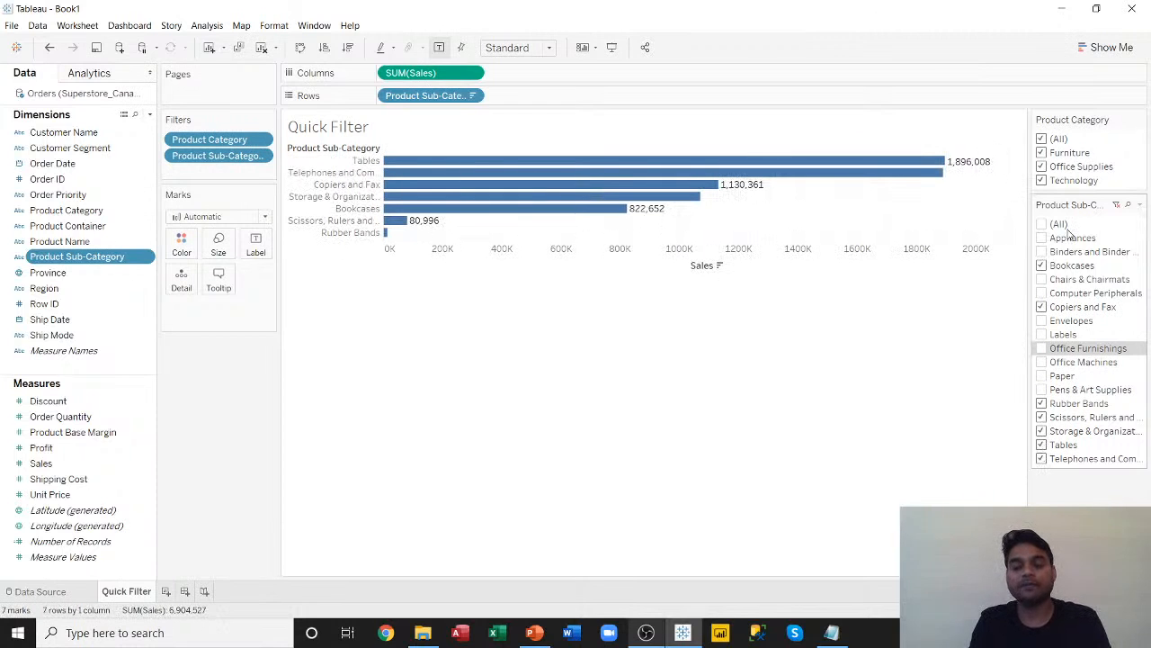
left_click(1048, 223)
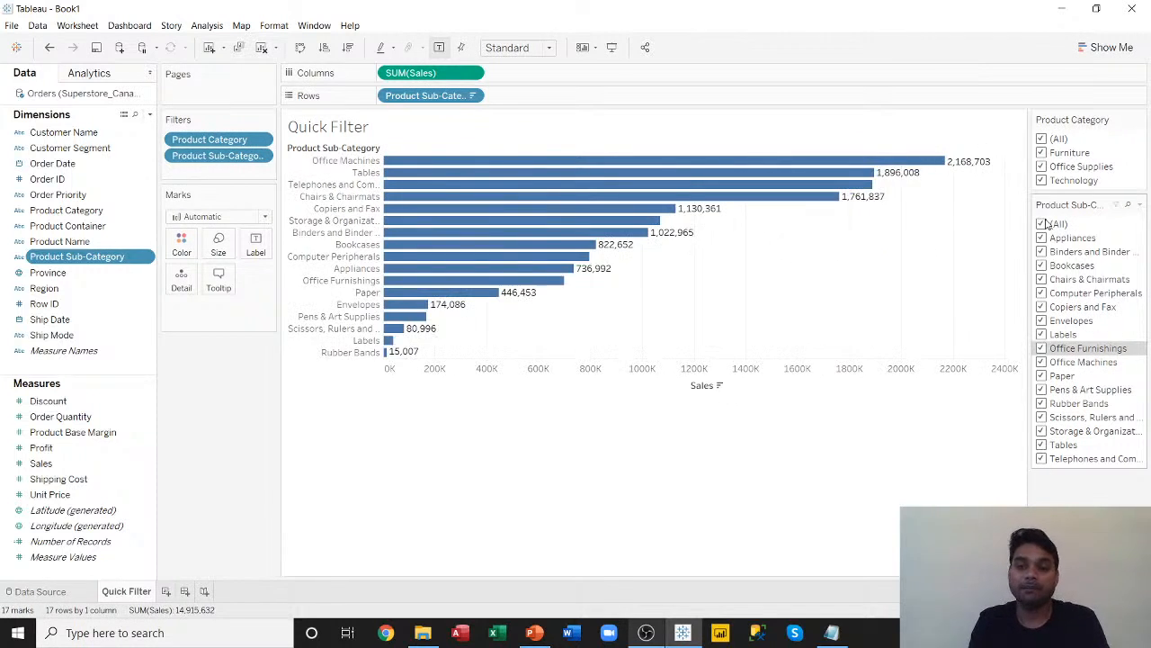
Exclude Furniture in the Product Category filter, include it again, filter by Furniture alone, and set the filter back to (All).
left_click(1042, 139)
left_click(1041, 140)
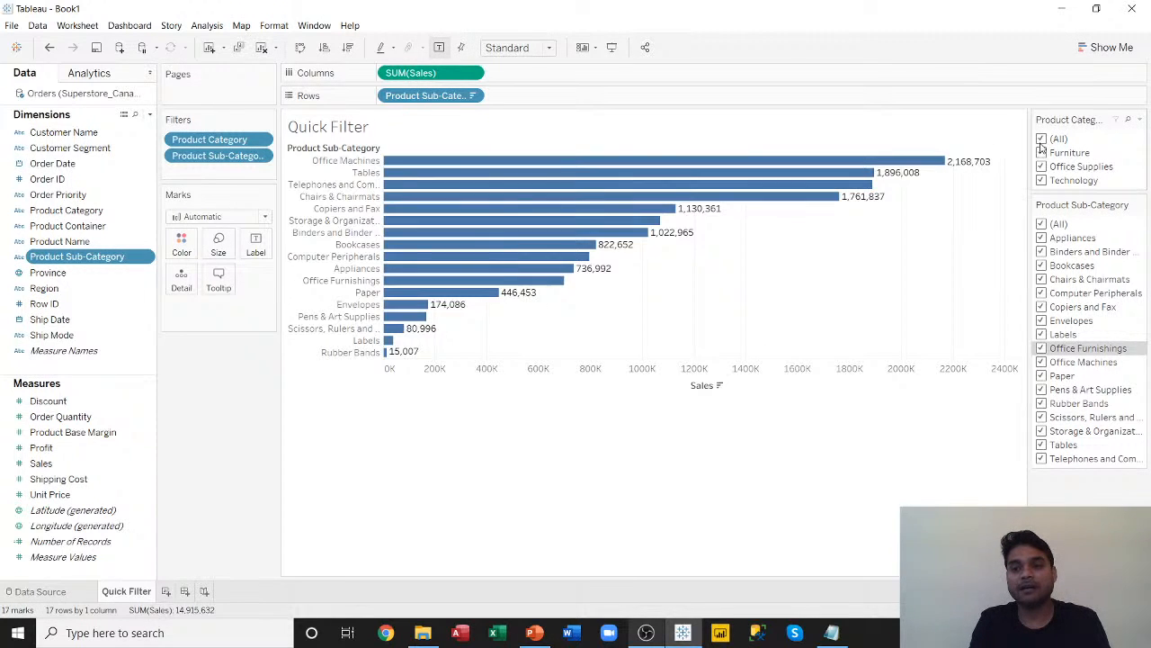
left_click(1042, 153)
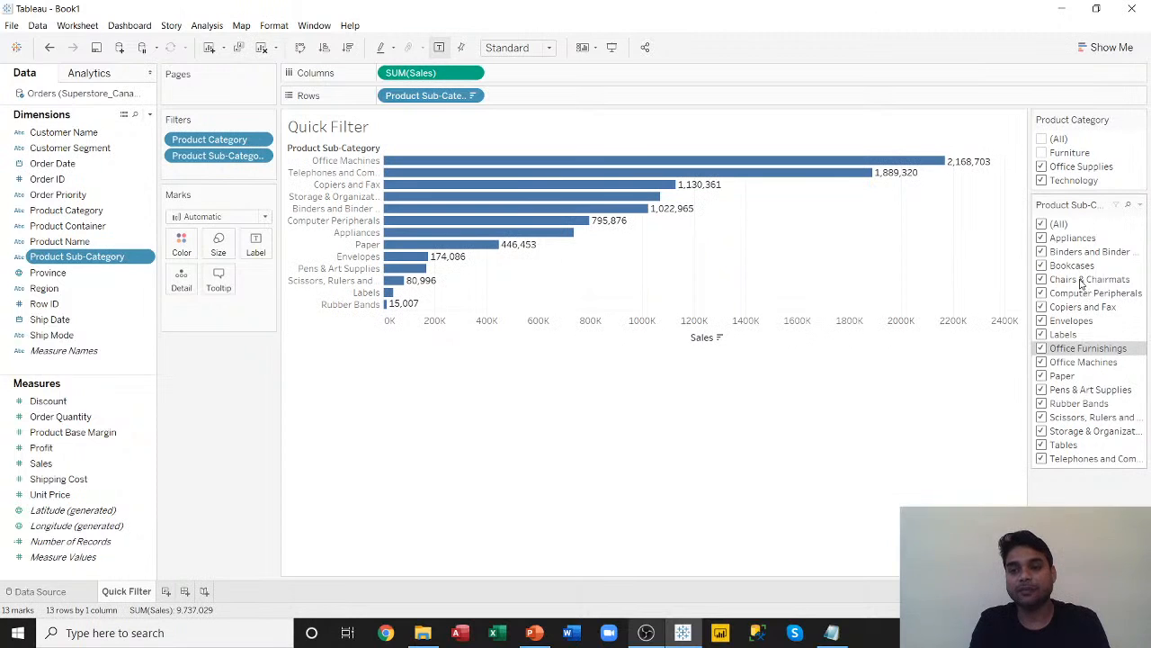
left_click(1042, 153)
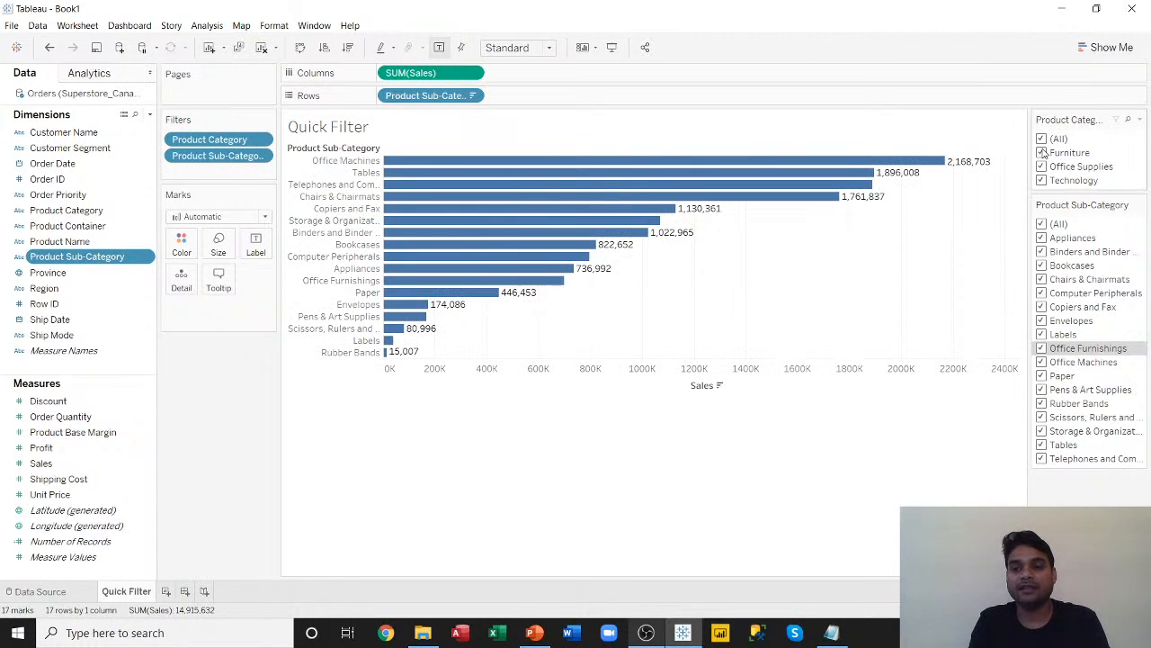
left_click(1042, 139)
left_click(1042, 153)
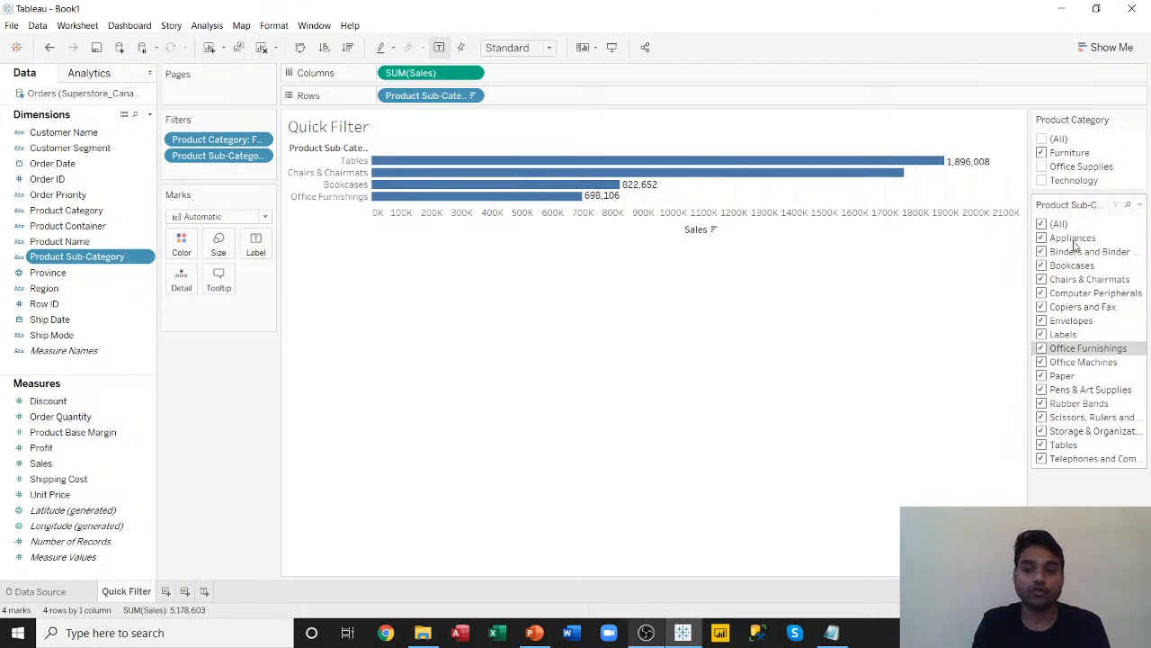
left_click(1048, 140)
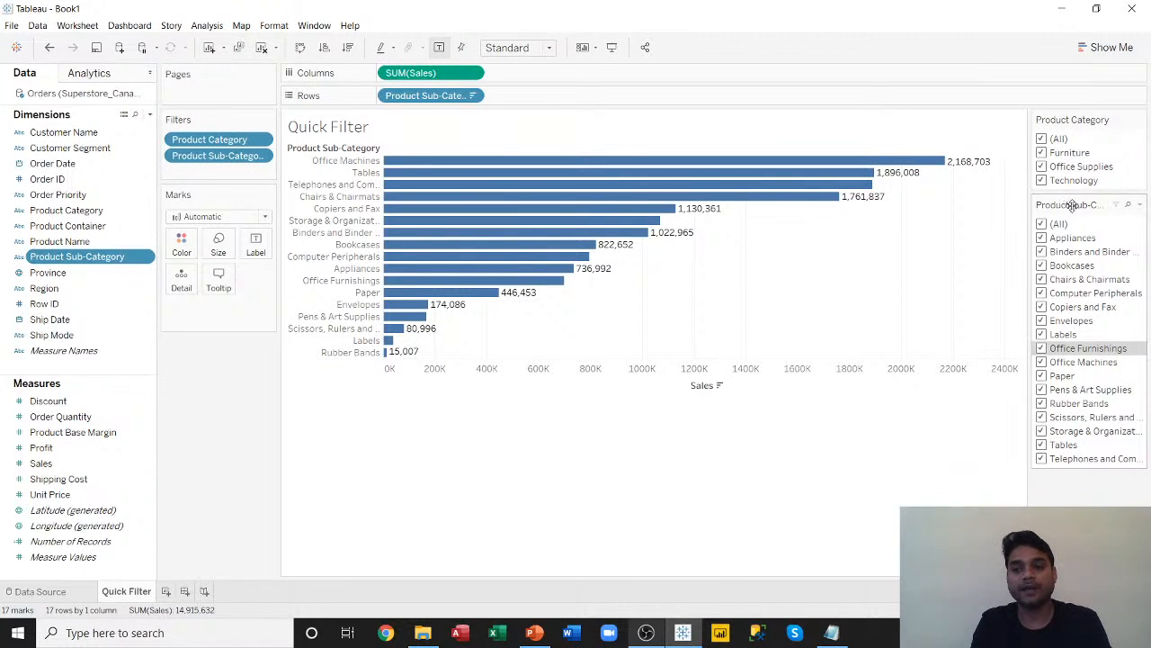
Set the Product Sub-Category filter to Only Relevant Values and filter Product Category by Furniture alone.
left_click(1140, 206)
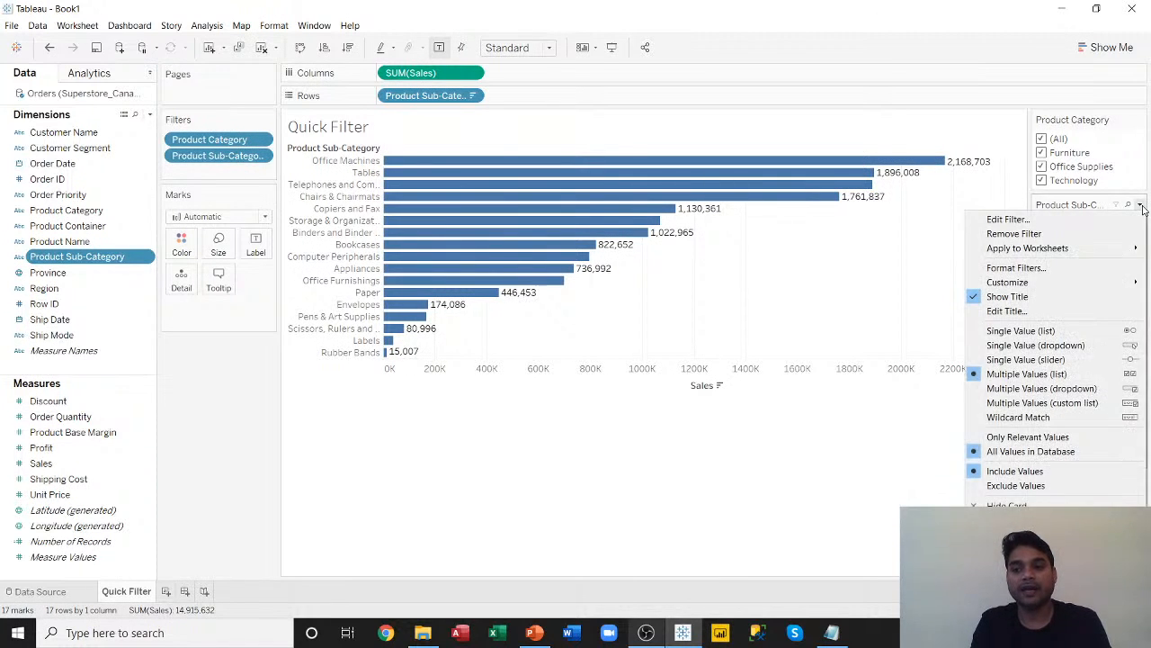
left_click(1023, 439)
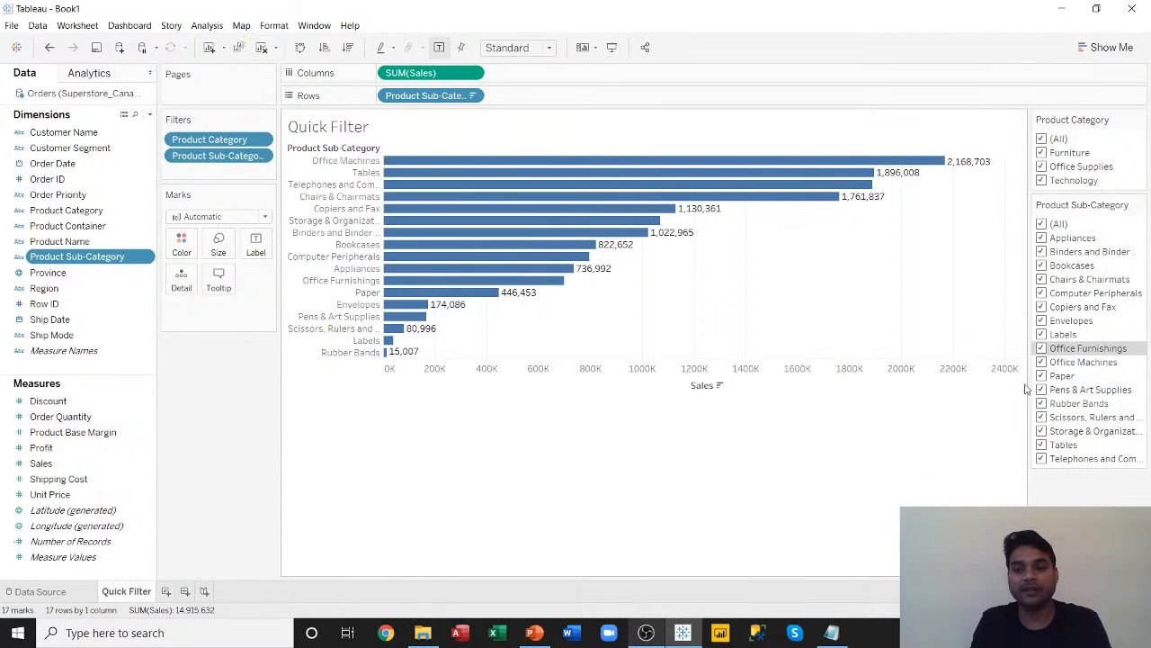
left_click(1042, 139)
left_click(1042, 152)
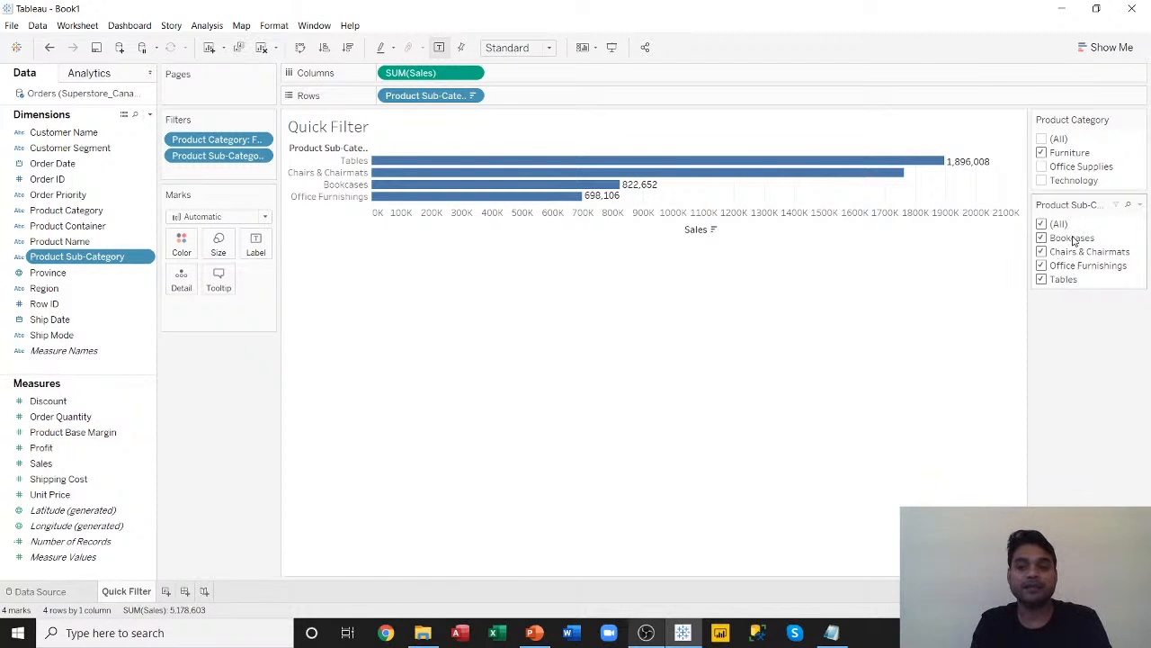
Switch the Product Category filter to Office Supplies alone, followed by Technology alone, and reset it to (All).
left_click(1042, 166)
left_click(1042, 152)
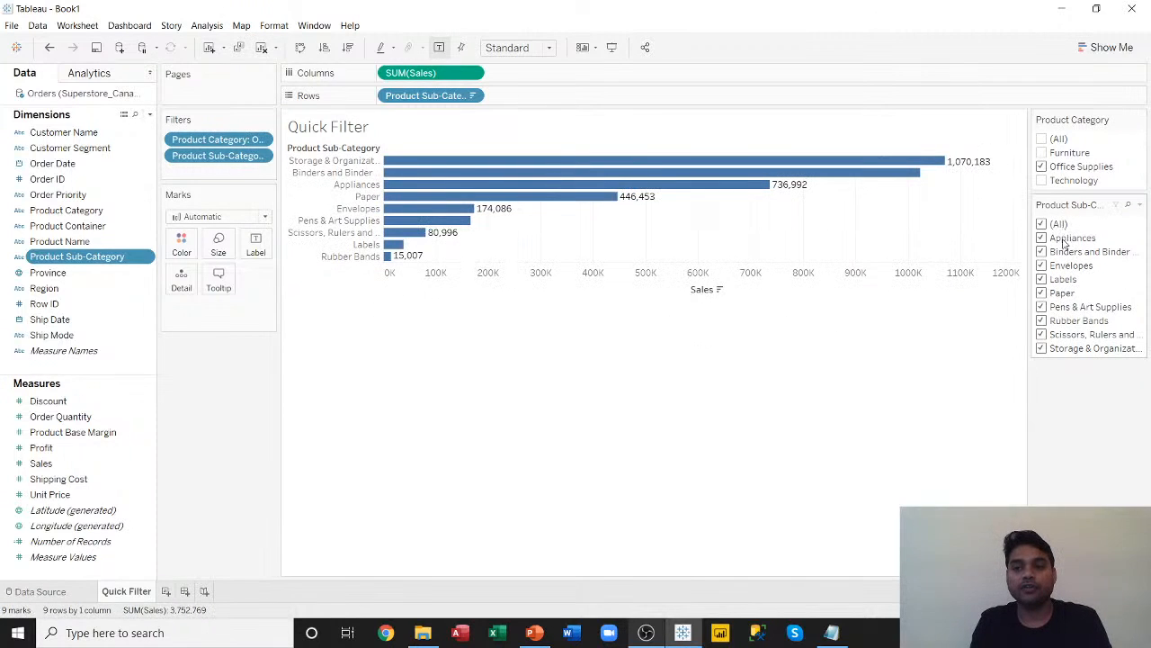
left_click(1042, 181)
left_click(1043, 168)
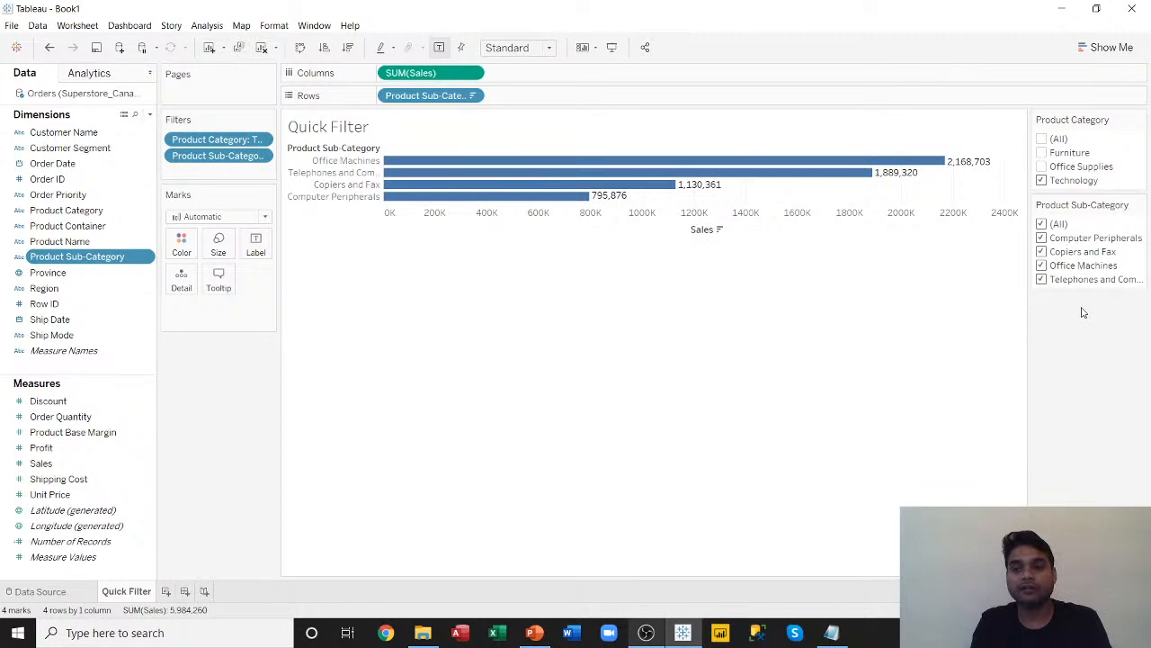
left_click(1042, 139)
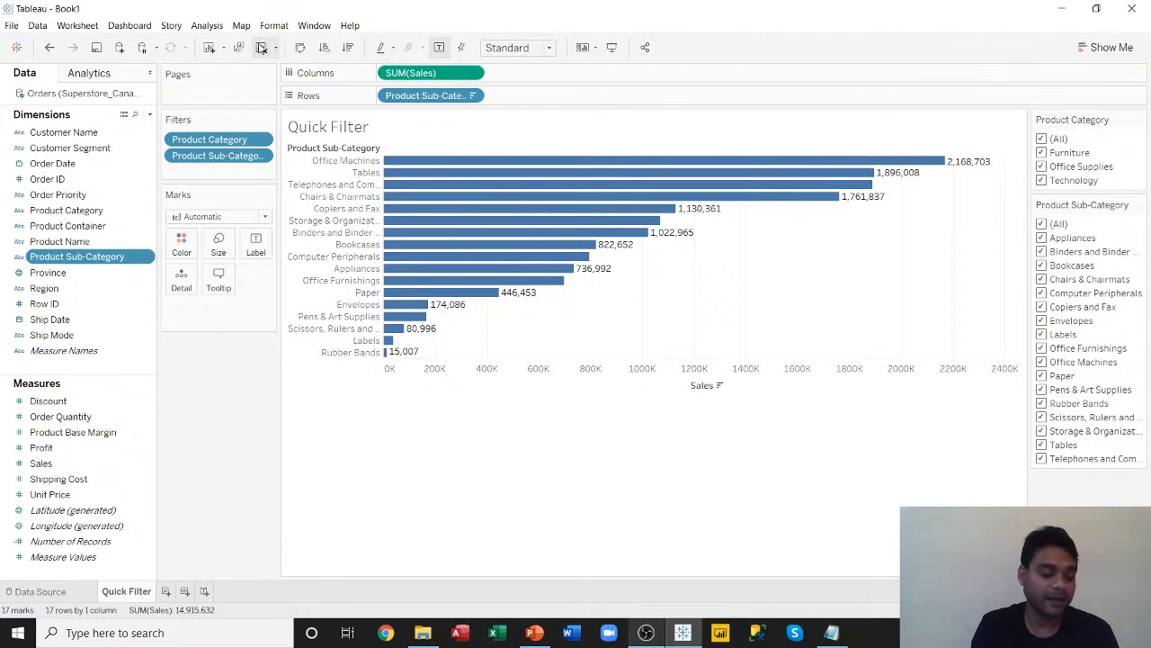
Clear the worksheet and combine Product Category, Product Sub-Category and Product Name into a hierarchy named Product Details.
left_click(261, 48)
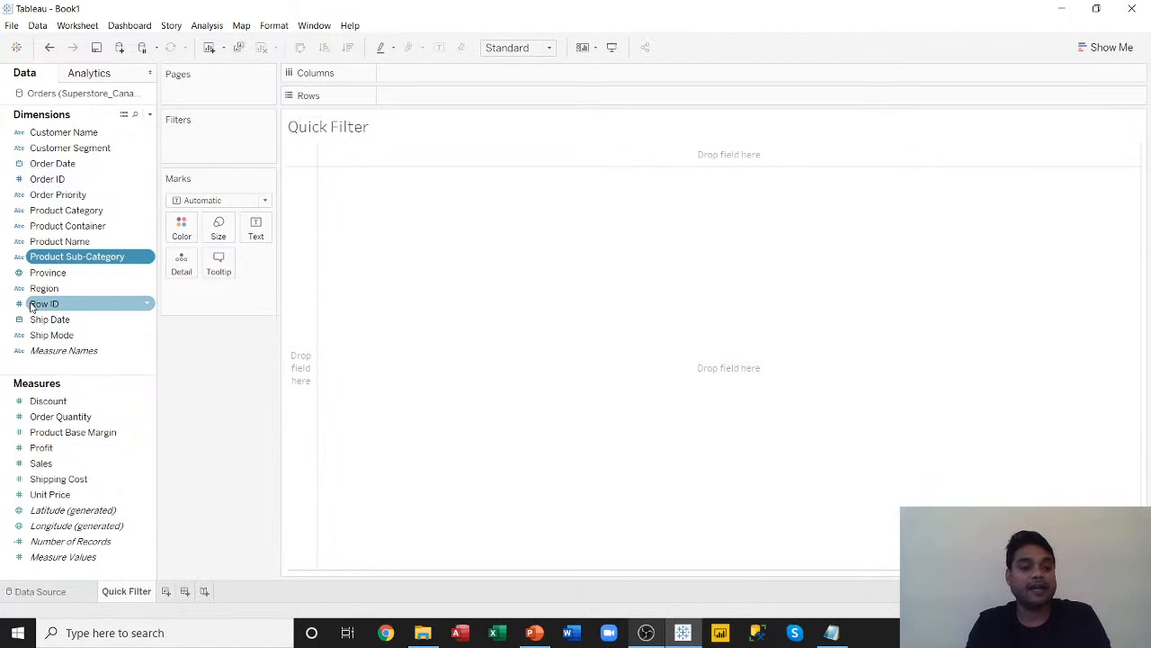
left_click(112, 210)
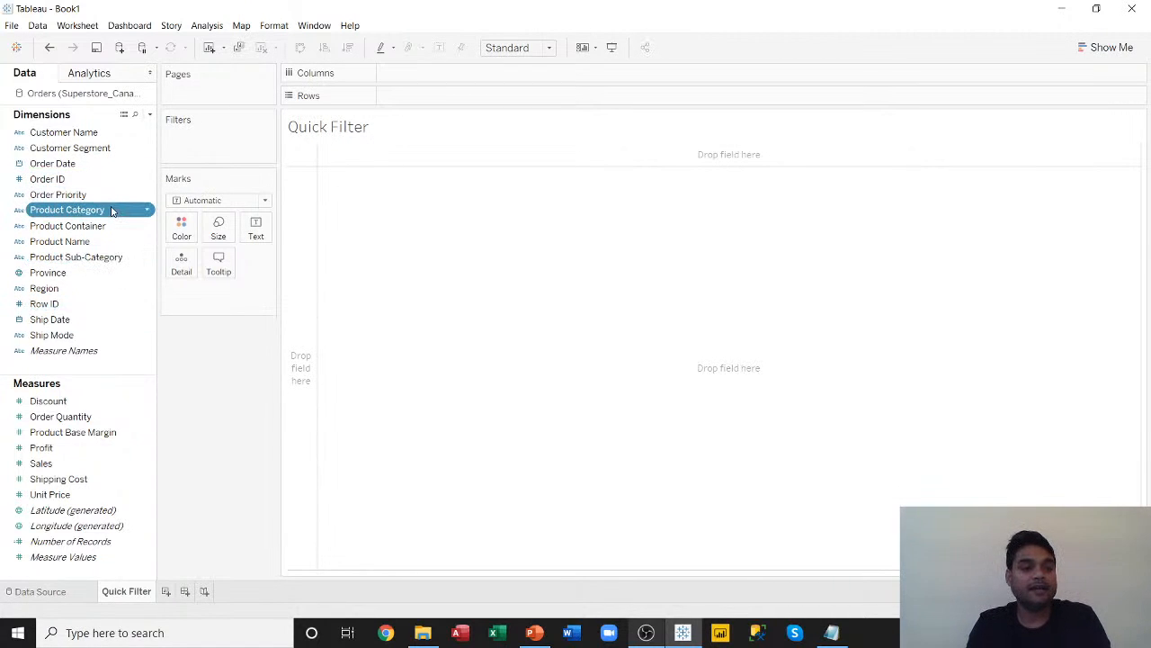
left_click(104, 257, "ctrl")
left_click(86, 241, "ctrl")
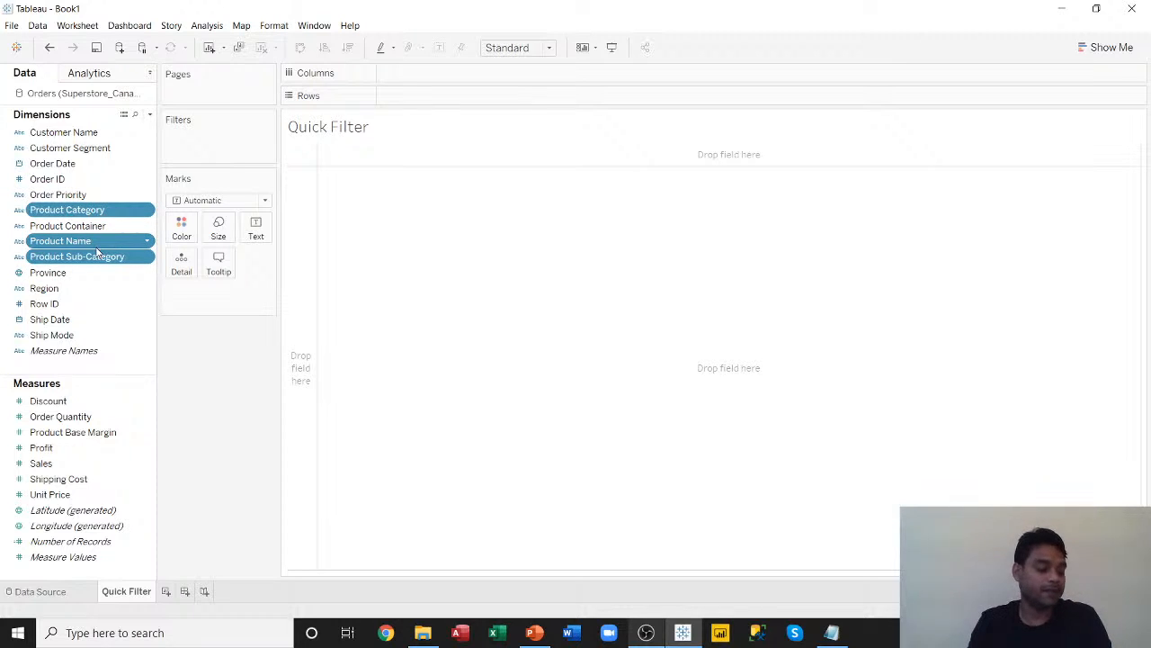
right_click(149, 258)
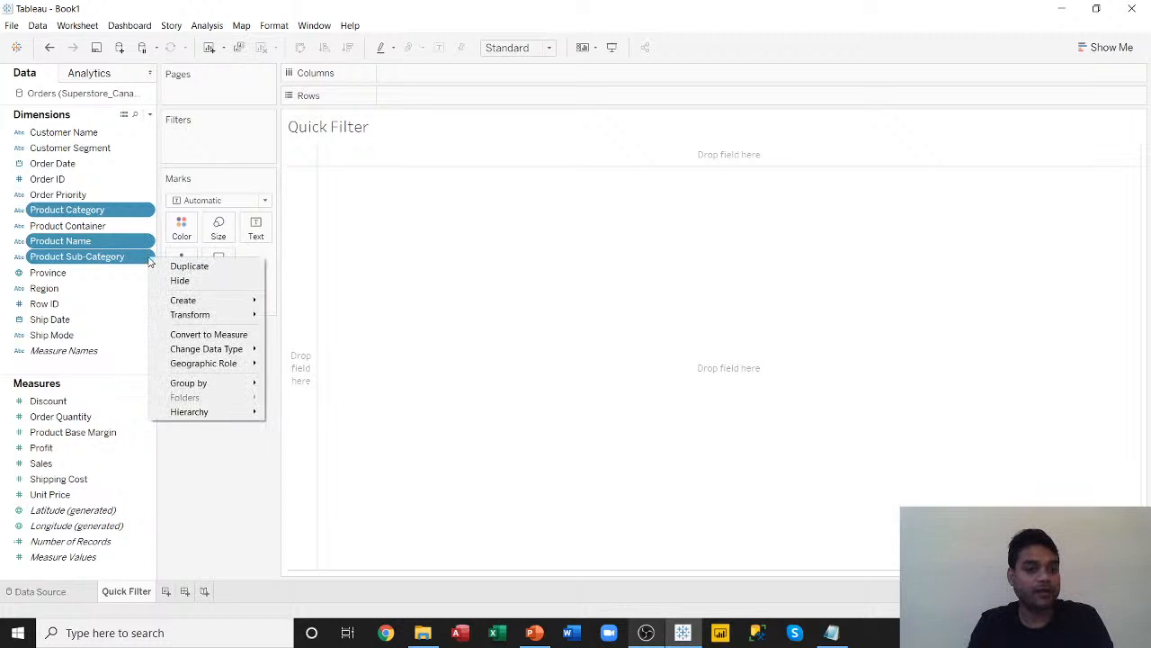
mouse_move(193, 413)
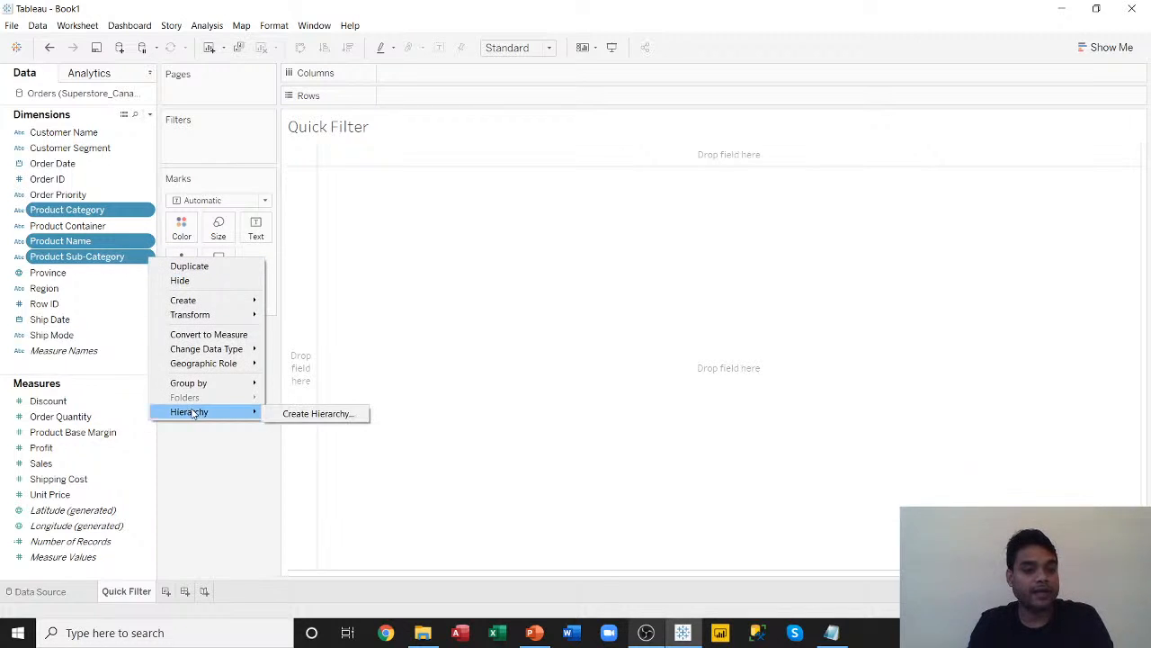
left_click(310, 413)
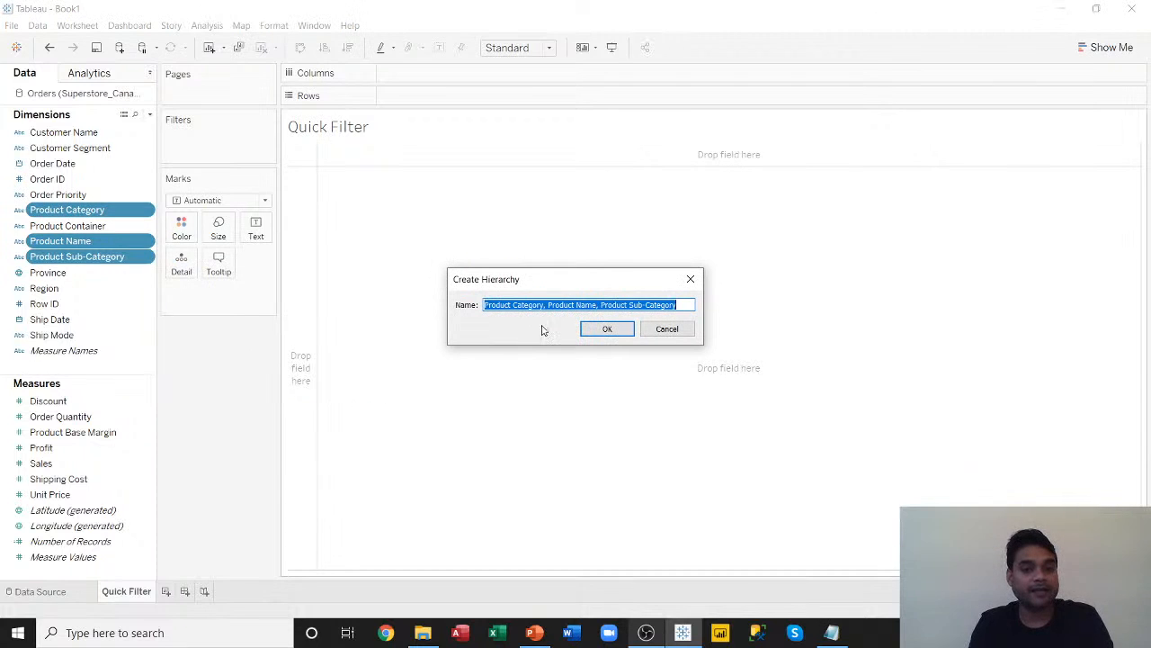
type("Product")
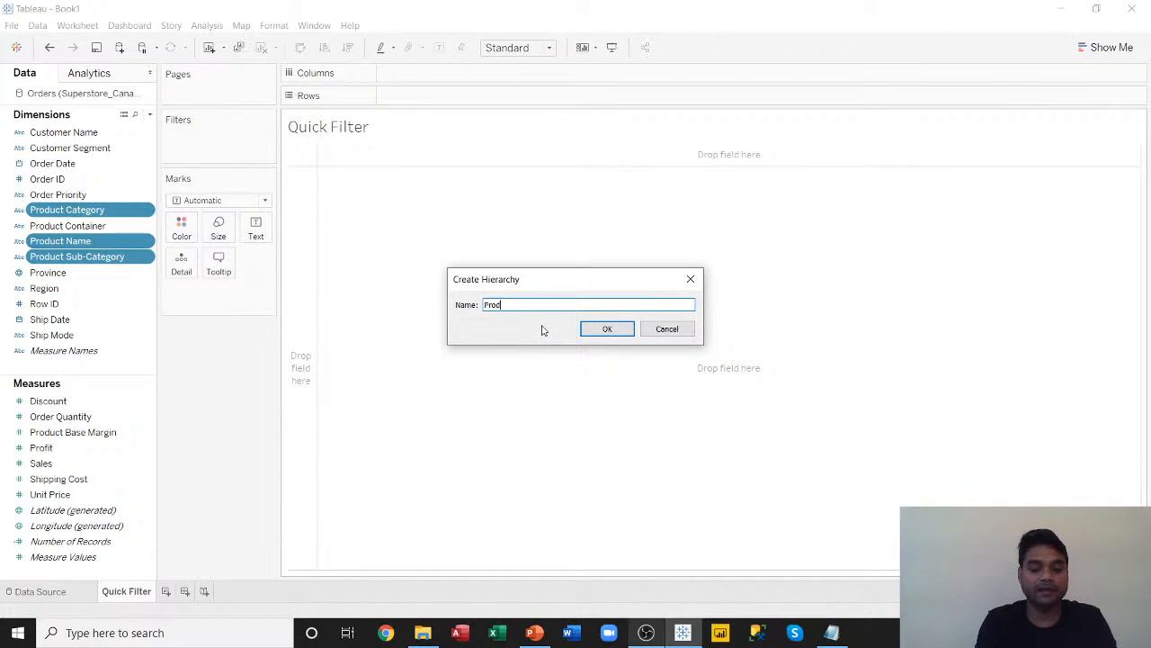
type(" Details")
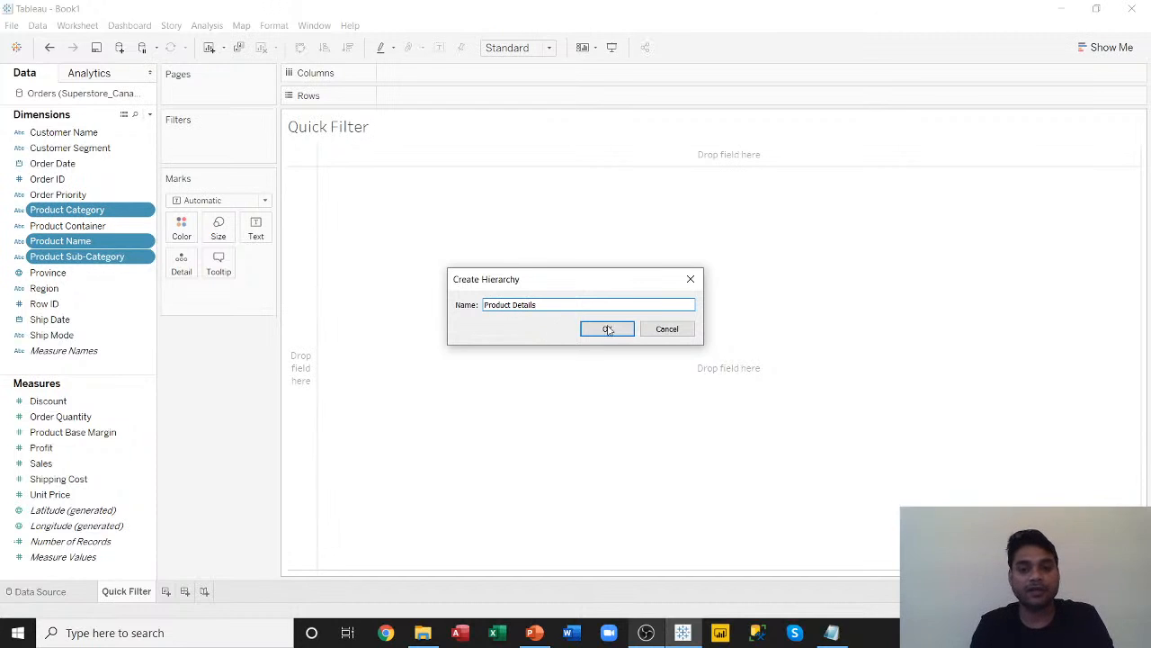
left_click(608, 330)
left_click(38, 232)
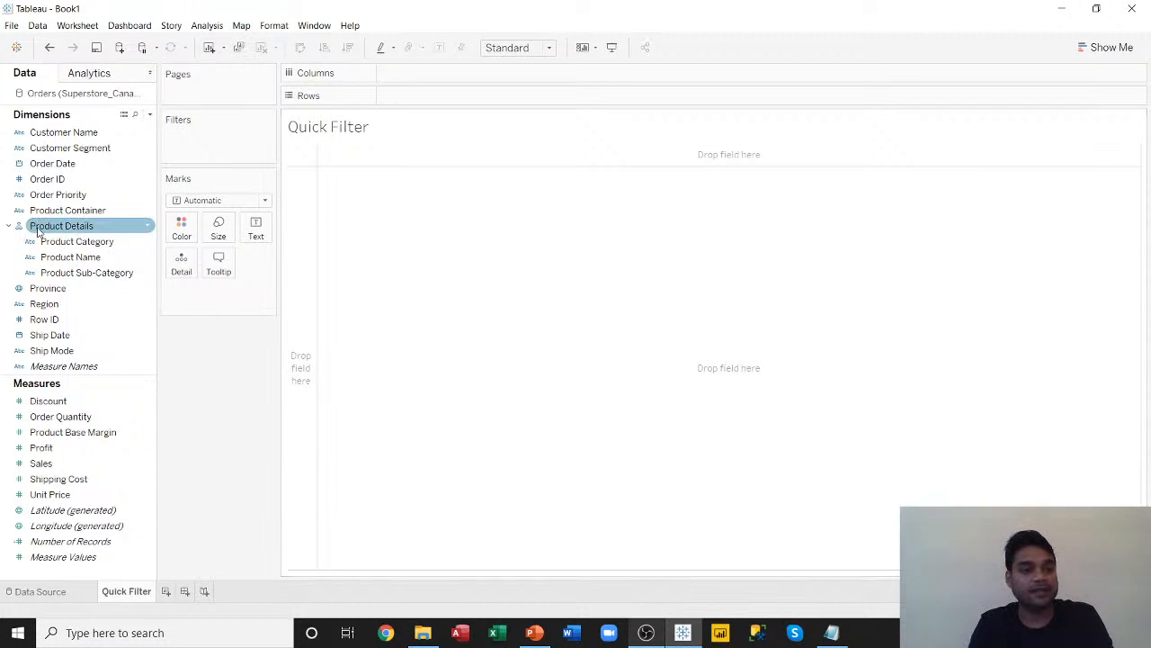
left_click(38, 233)
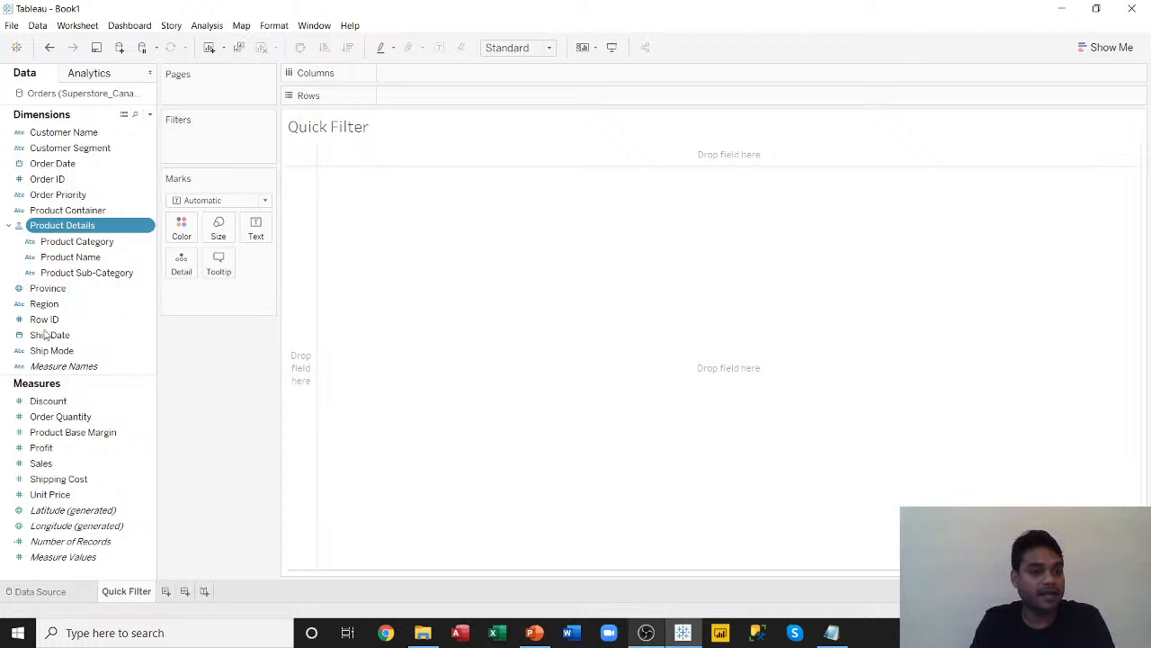
Combine the Province and Region dimensions into a new hierarchy named Region.
left_click(52, 290)
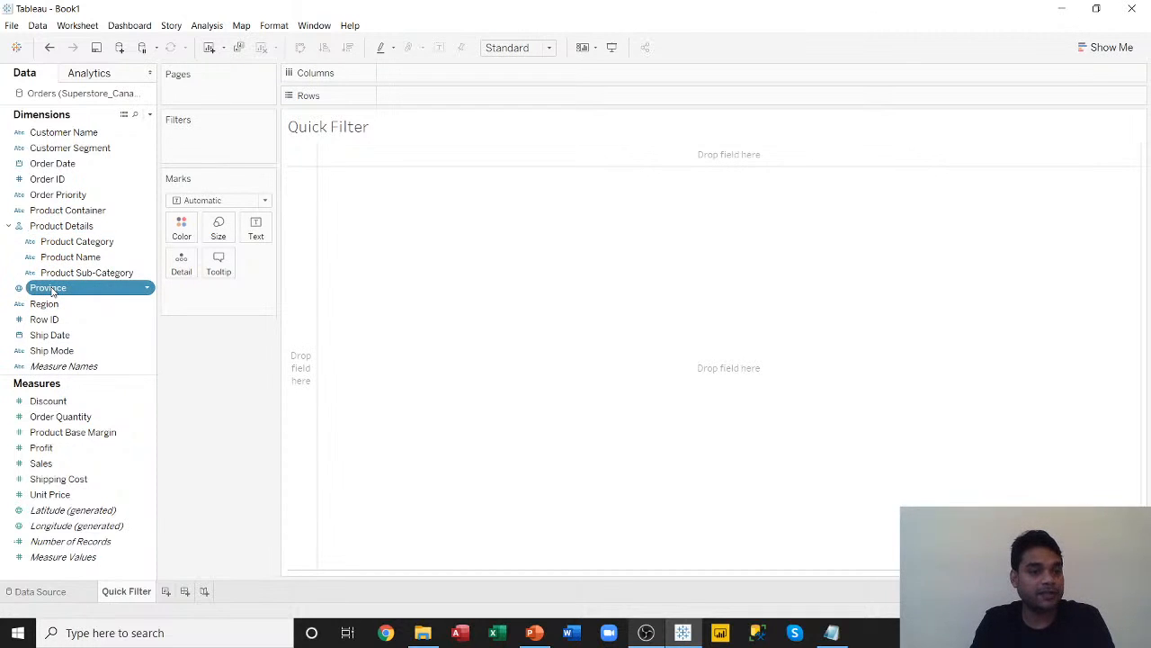
left_click(50, 304, "ctrl")
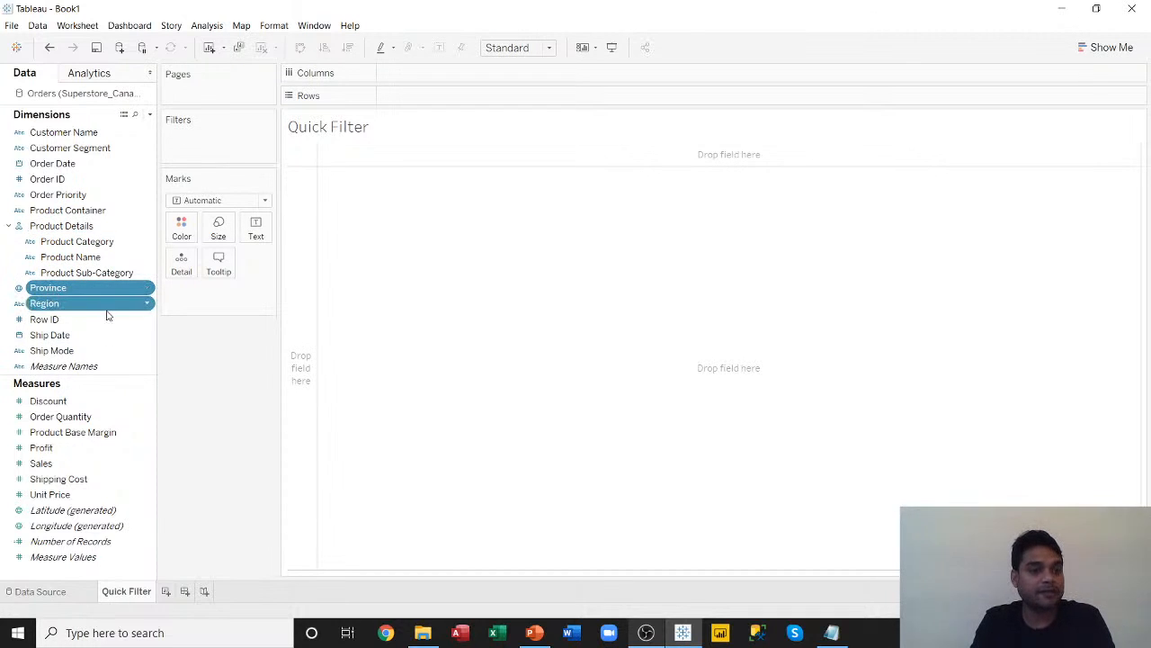
right_click(148, 307)
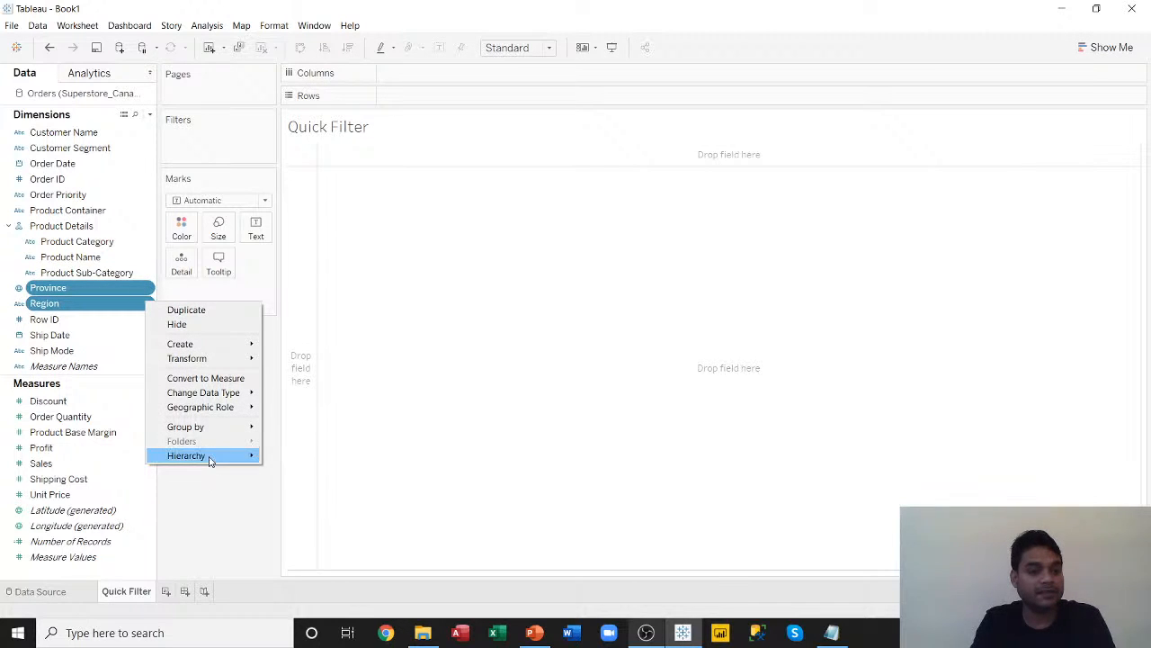
mouse_move(205, 456)
mouse_move(318, 461)
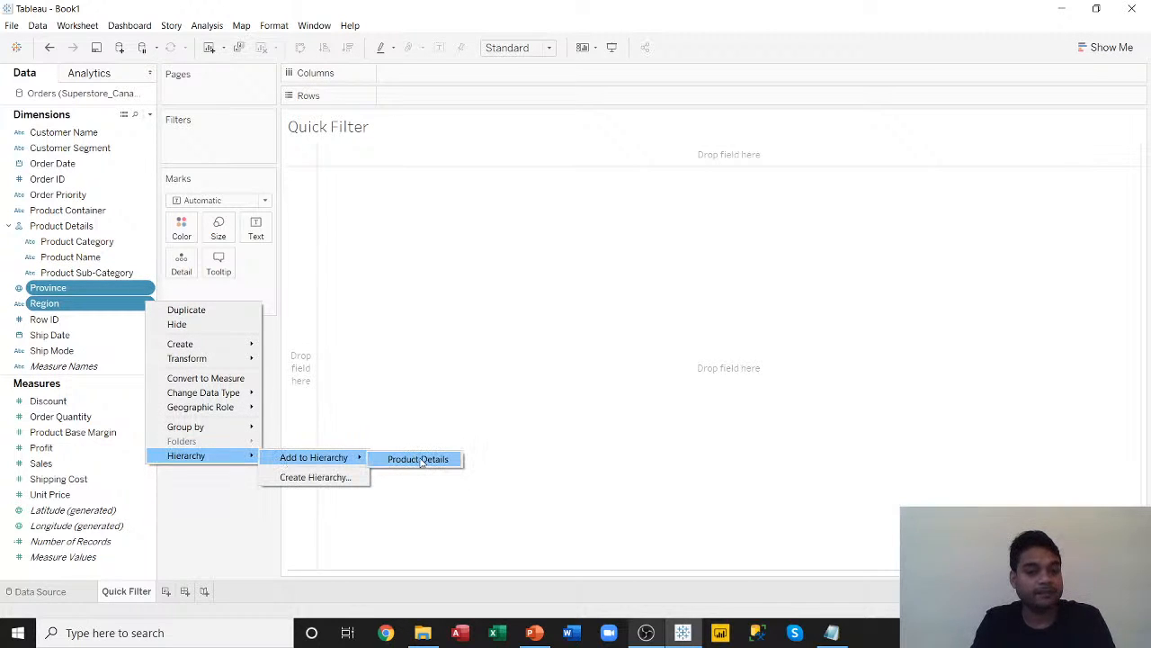
left_click(300, 477)
type("Region")
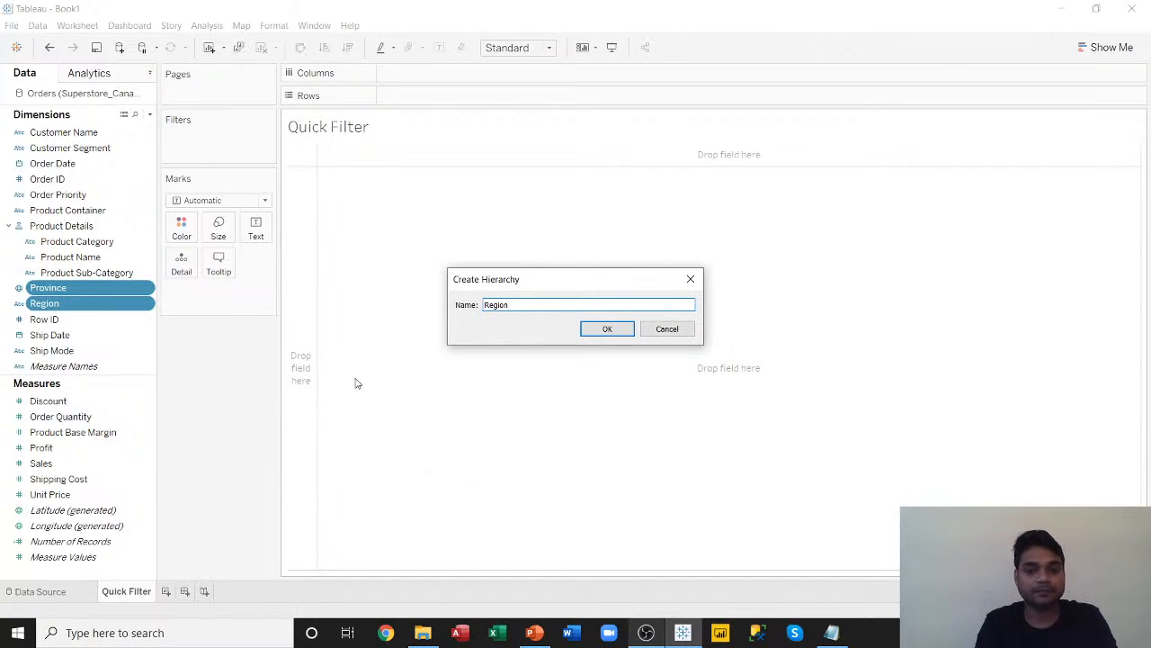
left_click(609, 329)
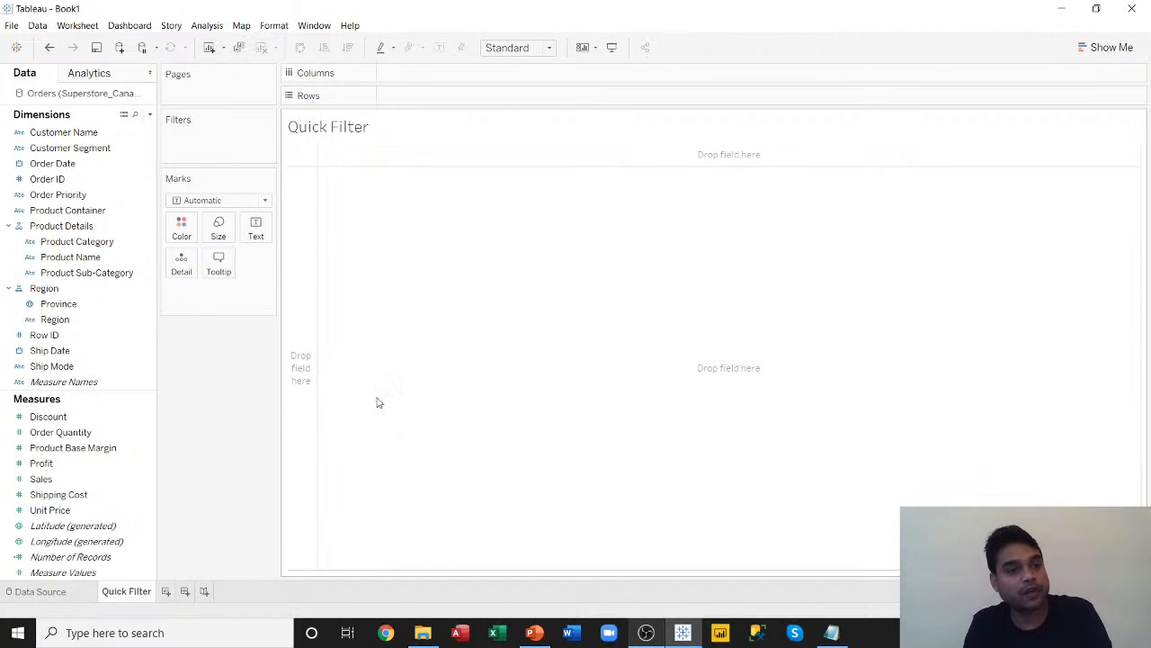
Collapse and re-expand the Region hierarchy, and select the Product Details hierarchy.
left_click(8, 289)
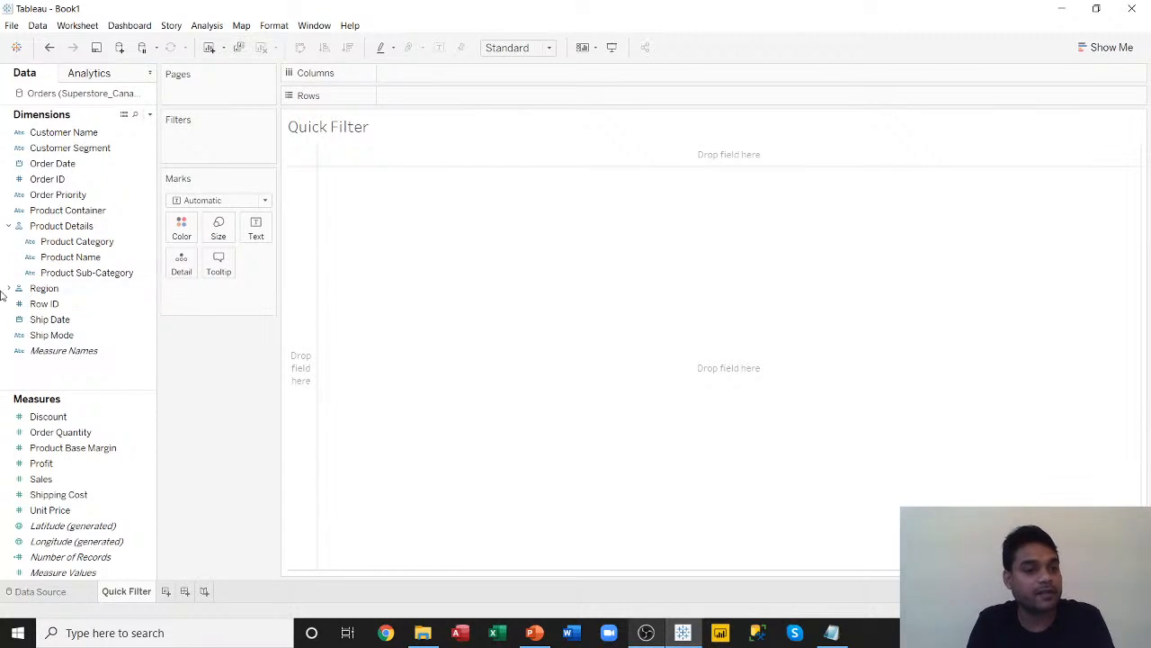
left_click(9, 289)
left_click(12, 231)
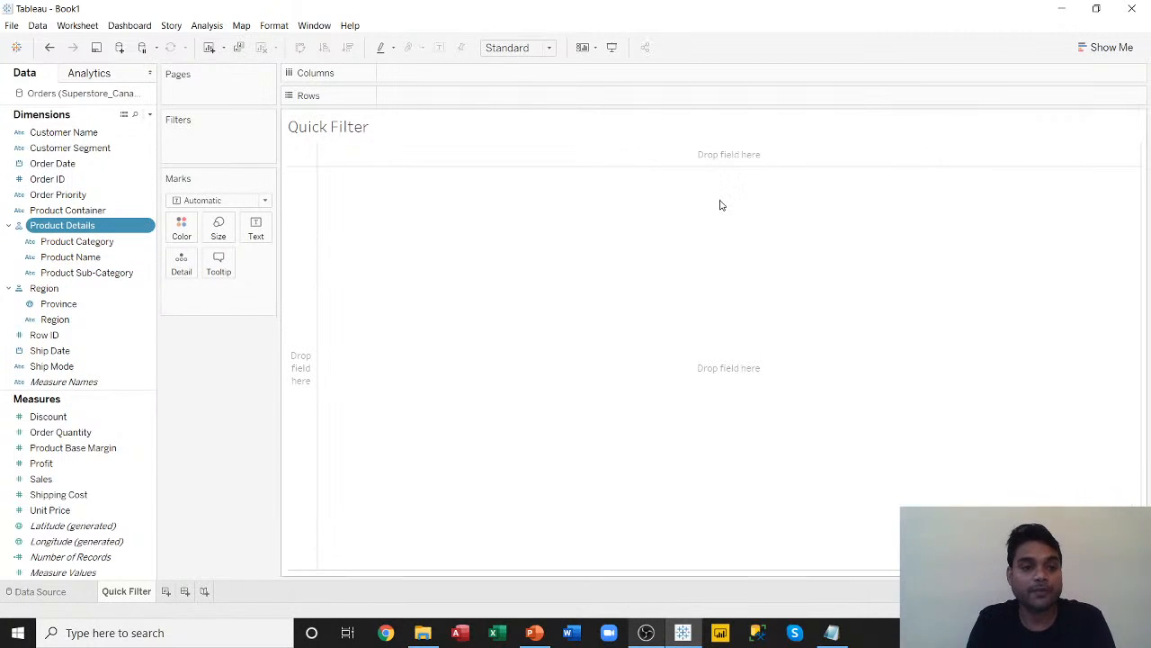
Build a horizontal bar chart of Sales by Product Sub-Category, sorted in descending order with mark labels.
left_click(81, 272)
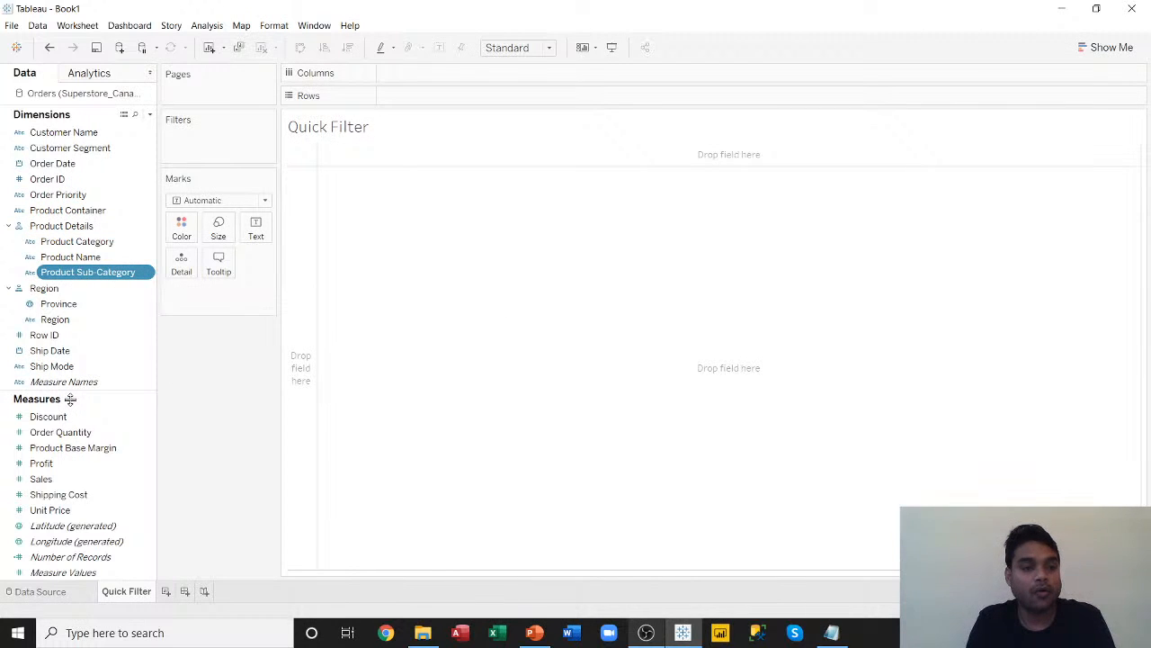
left_click(65, 479)
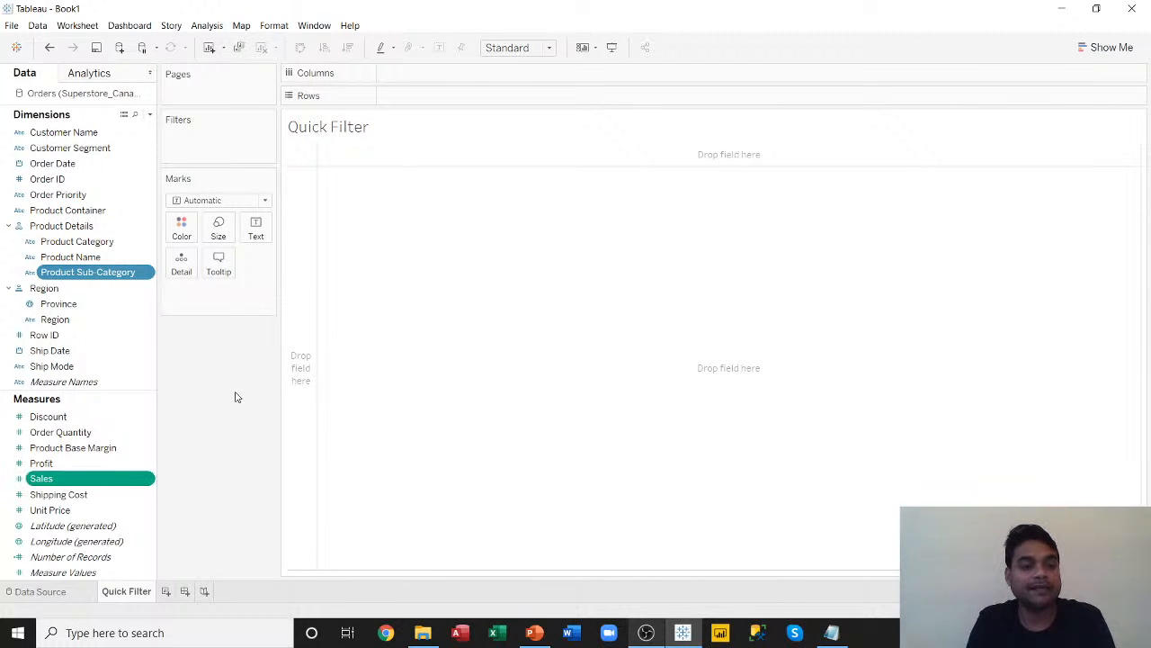
left_click(1101, 47)
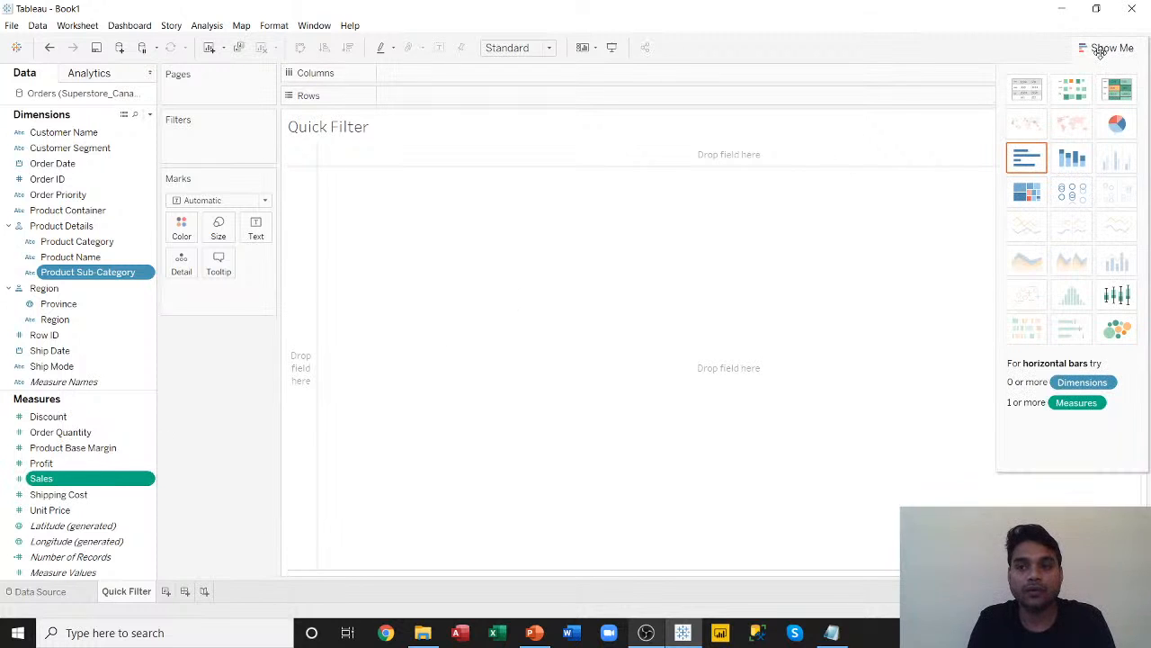
left_click(1025, 159)
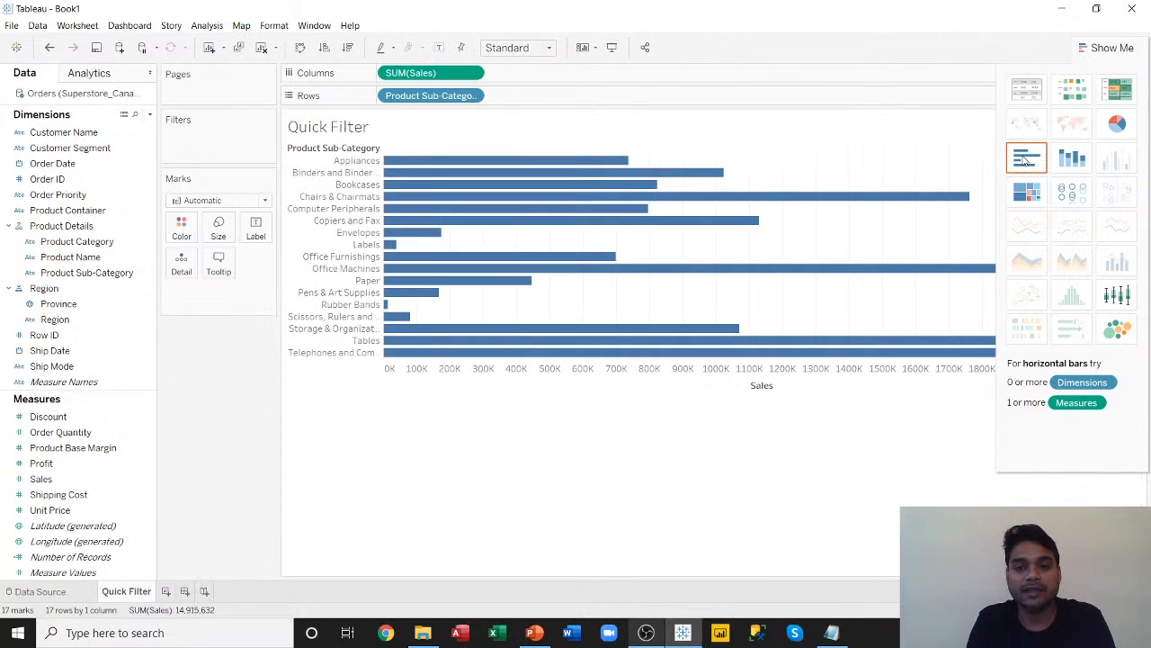
left_click(1101, 48)
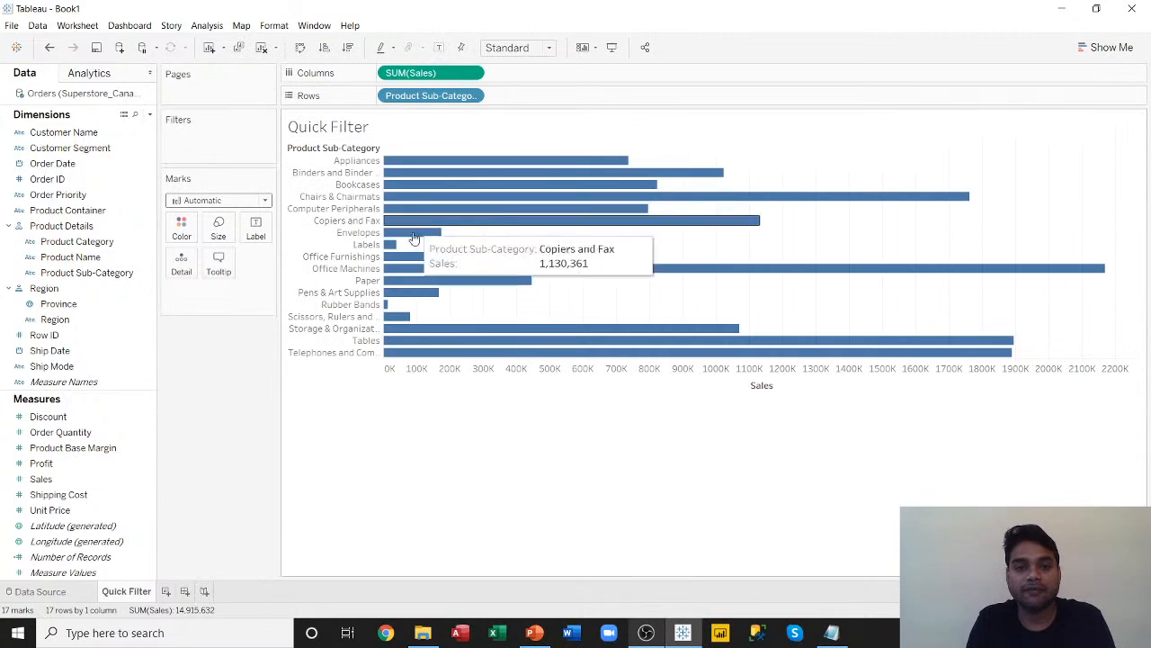
left_click(348, 48)
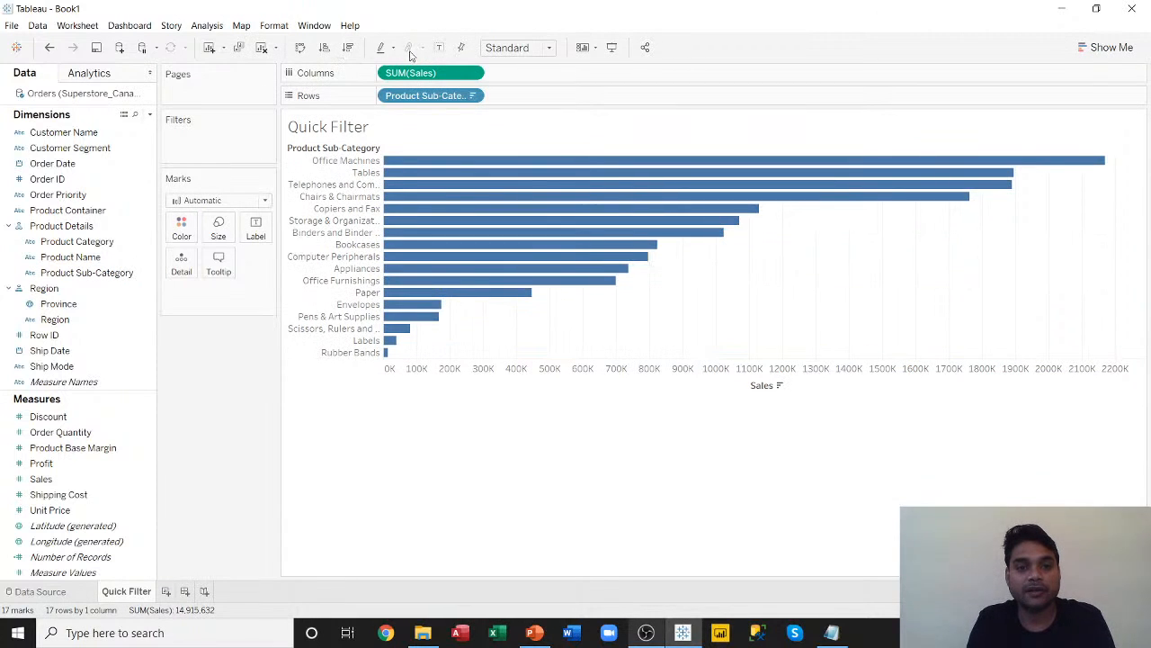
left_click(439, 47)
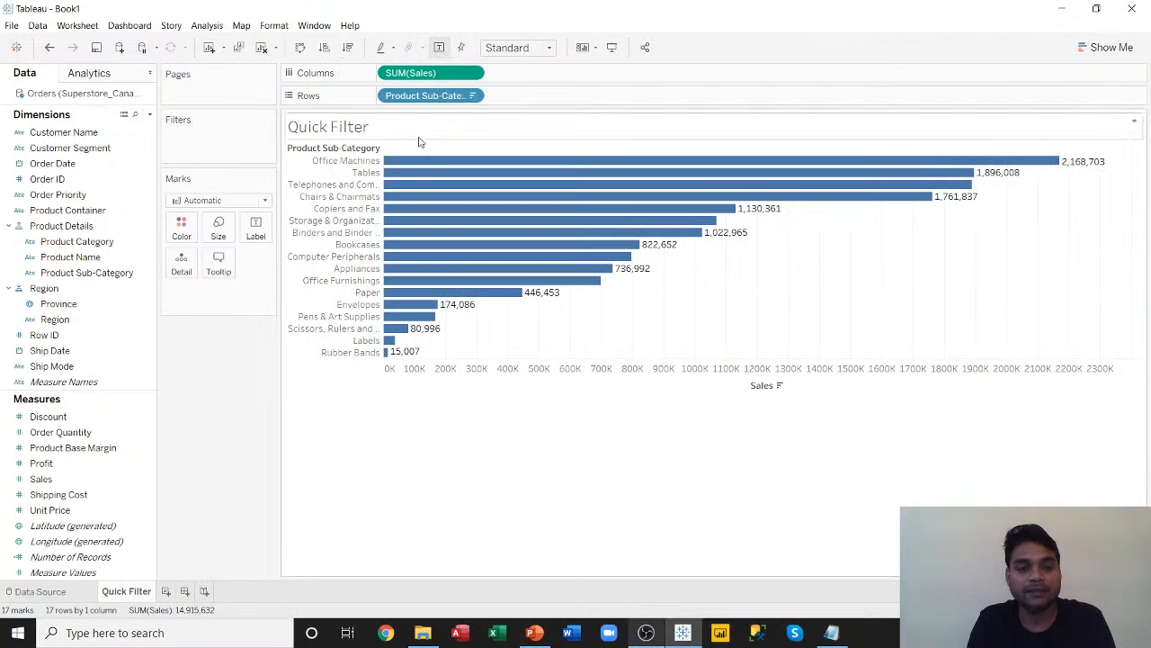
Show quick filters for Product Sub-Category and Product Category beside the chart.
left_click(144, 274)
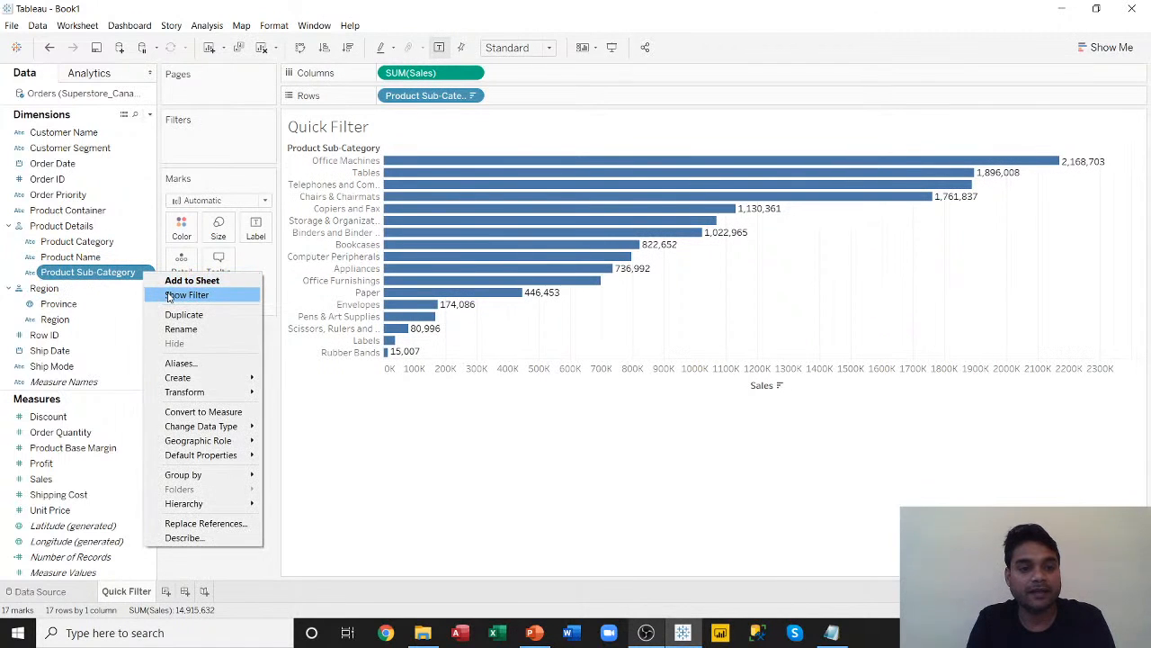
left_click(170, 297)
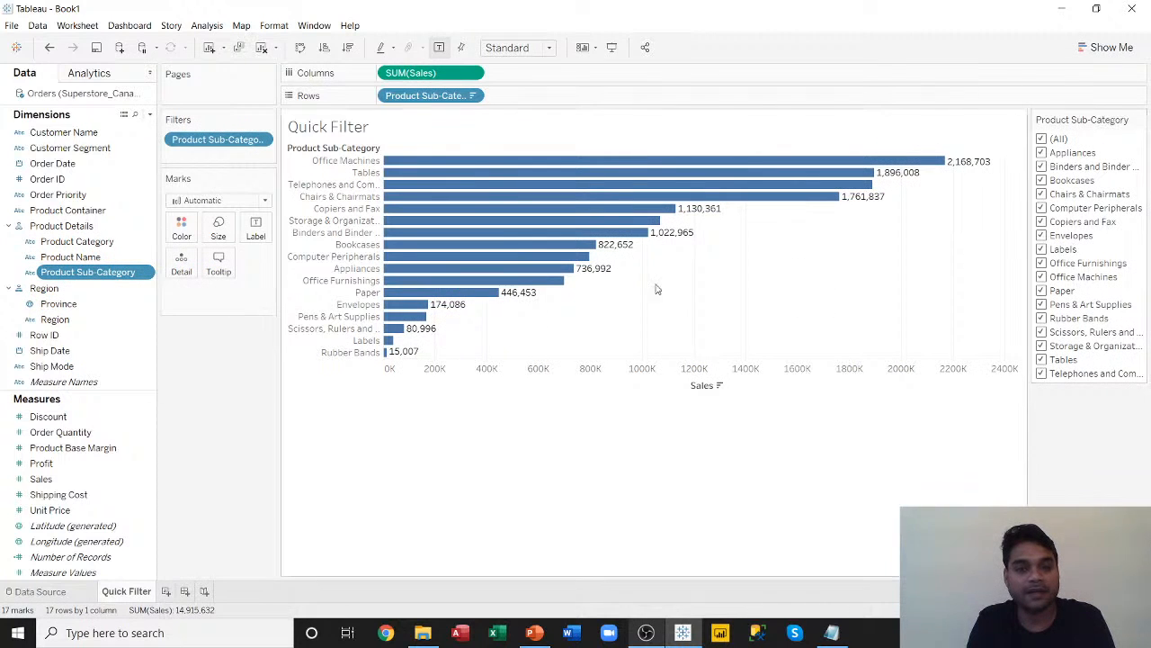
left_click(148, 242)
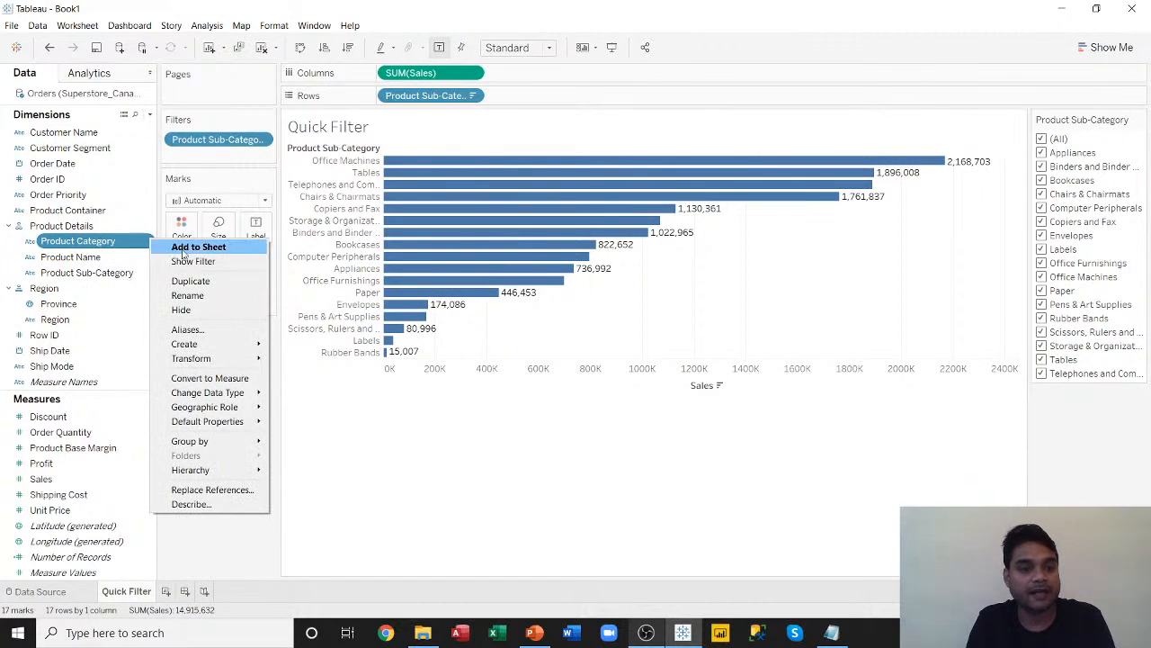
left_click(199, 262)
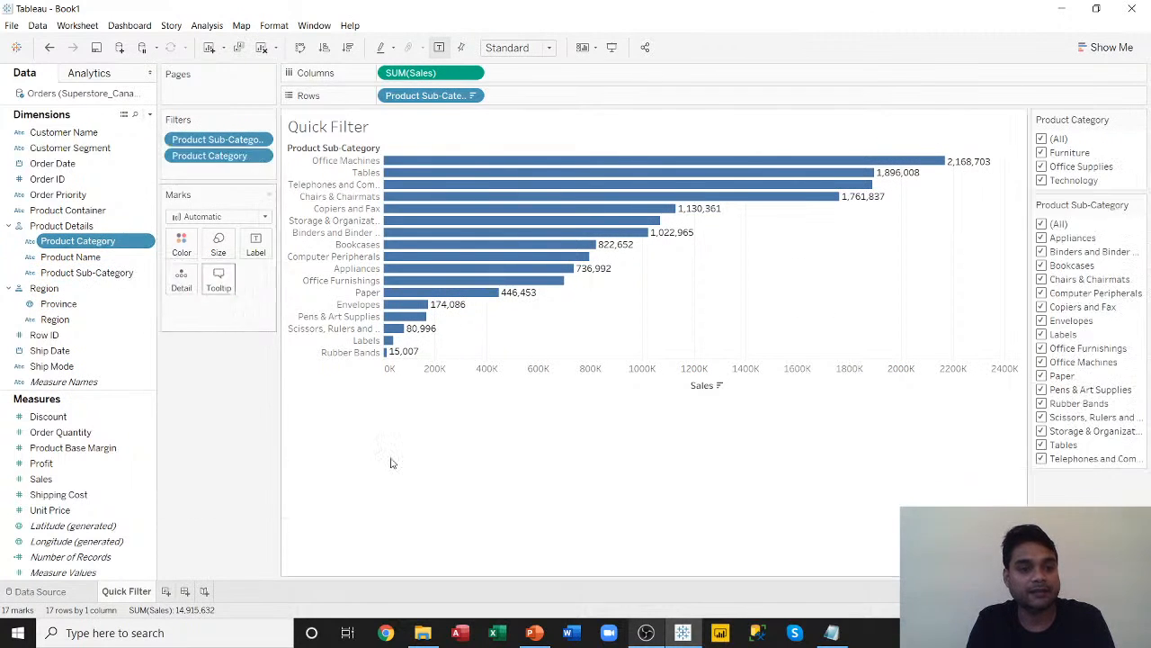
Filter Product Category by Furniture alone, and include Office Supplies and Technology again one at a time.
left_click(1041, 140)
left_click(1041, 152)
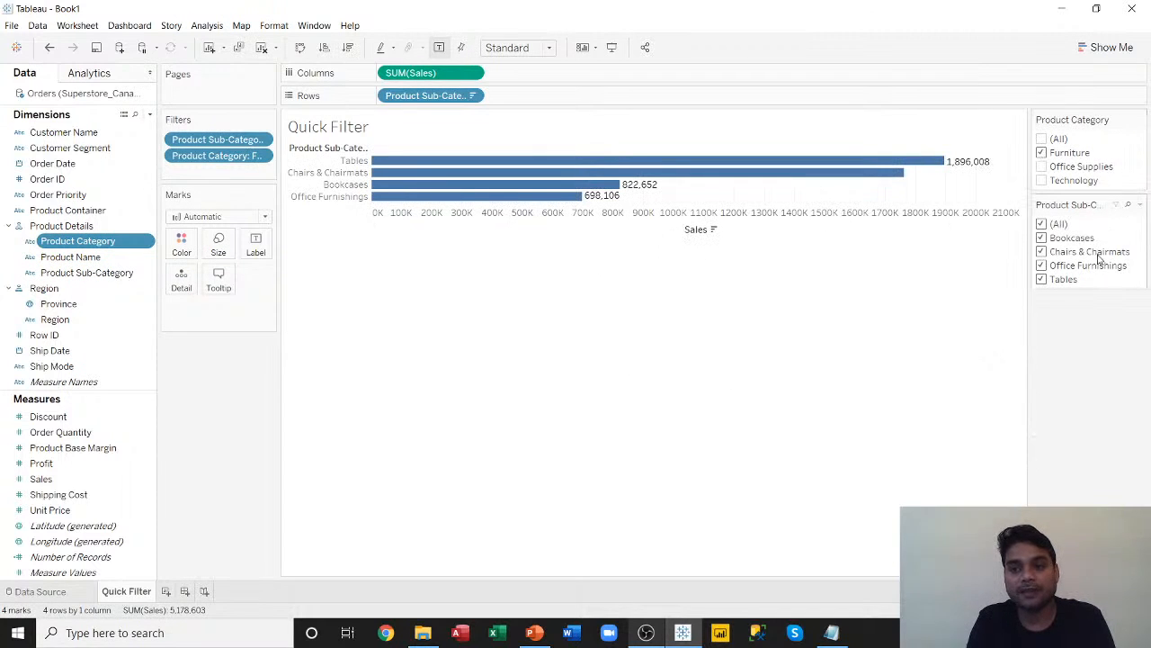
left_click(1042, 167)
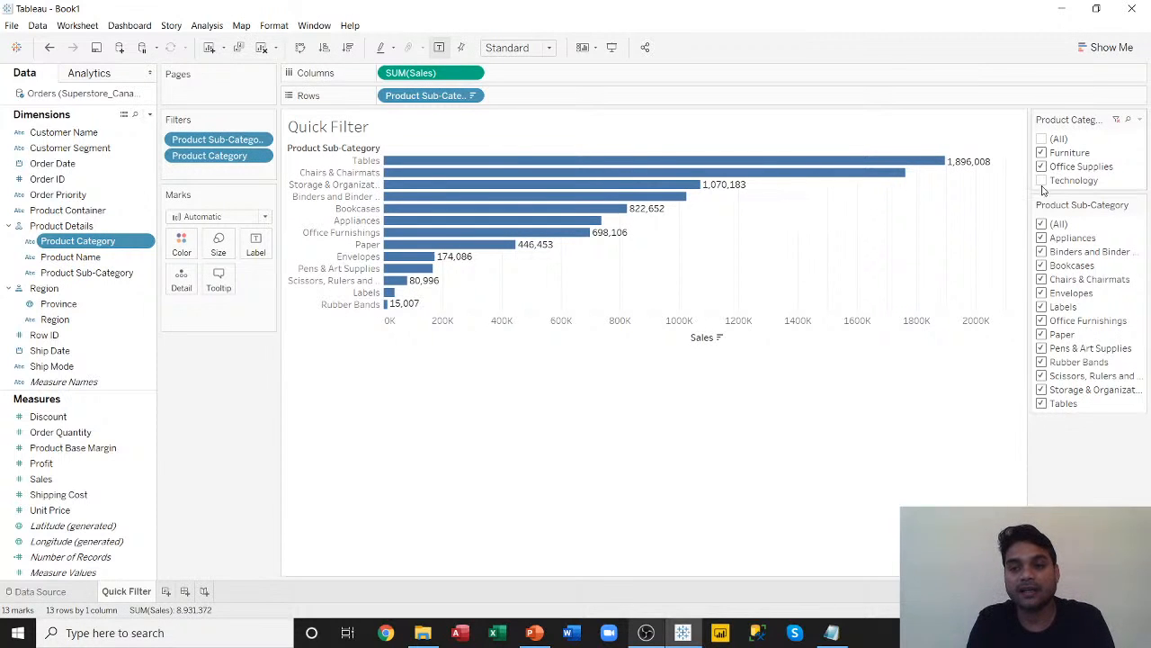
left_click(1042, 181)
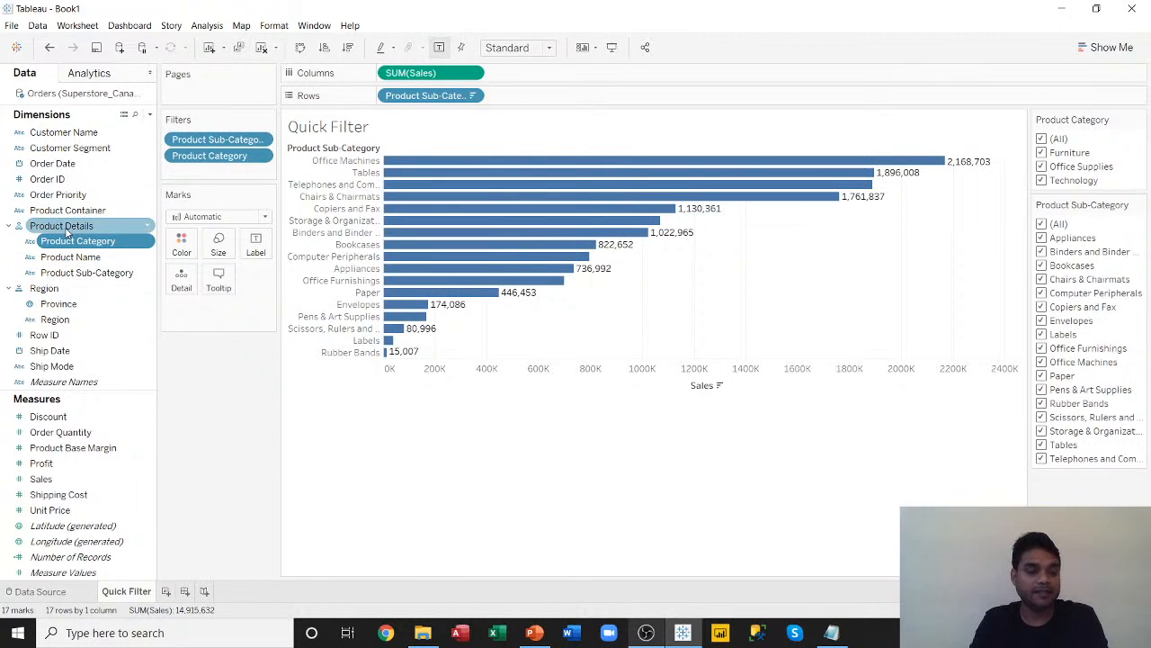
Review which value-scope option the Product Sub-Category filter uses, leaving its settings as they are.
mouse_move(1122, 222)
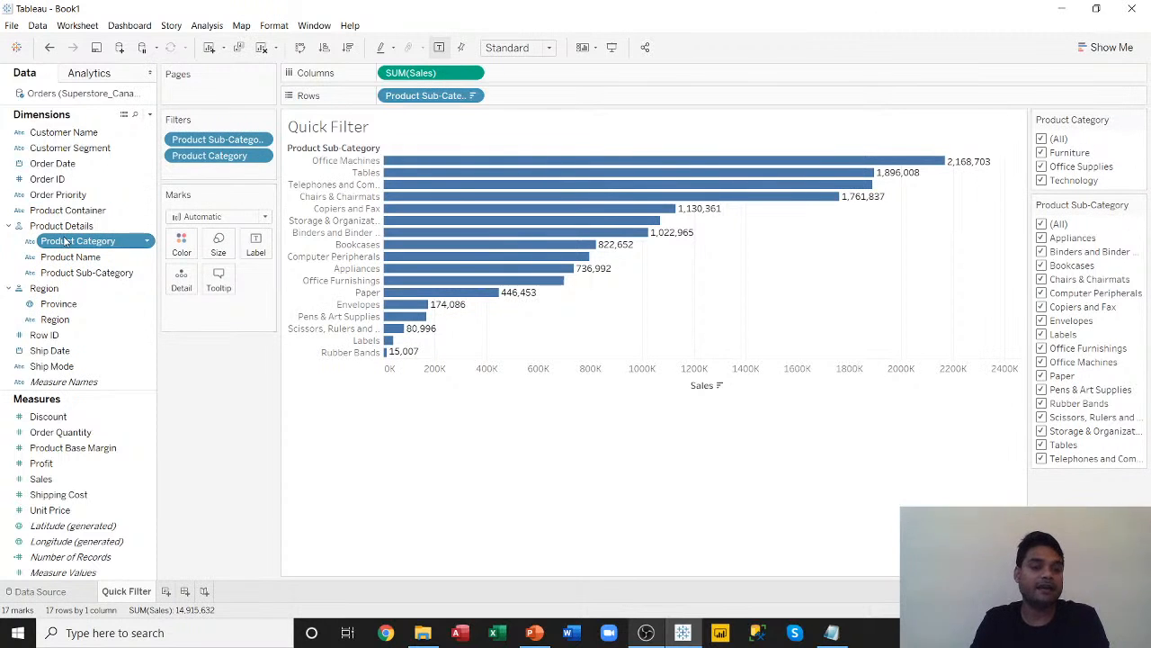
left_click(1140, 205)
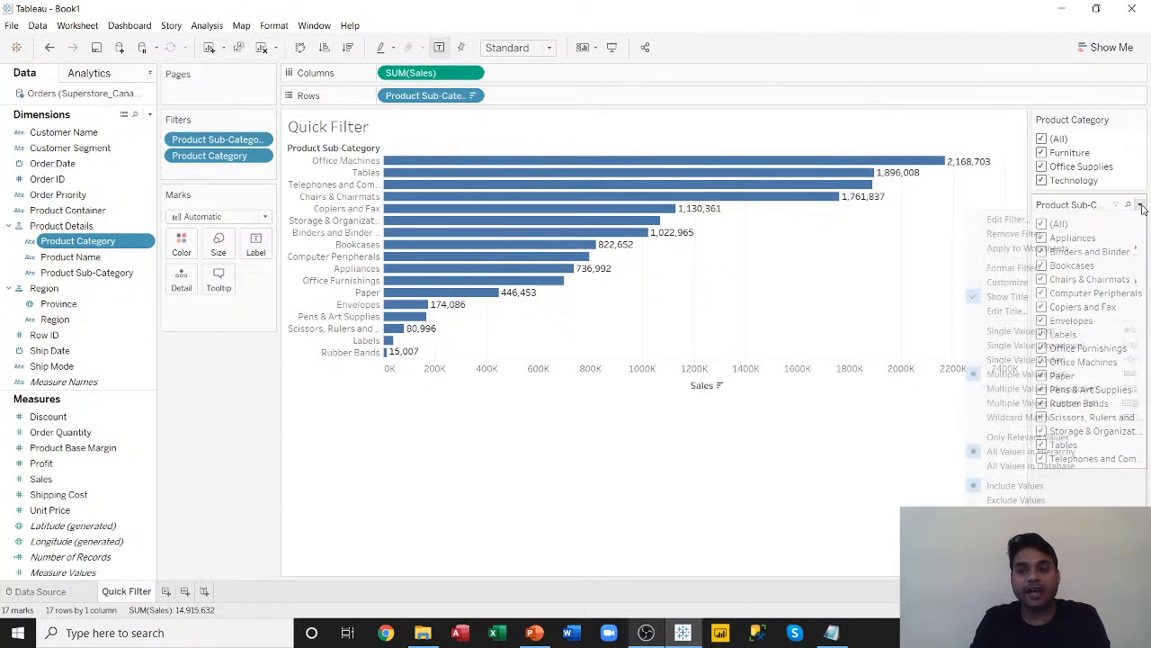
left_click(863, 484)
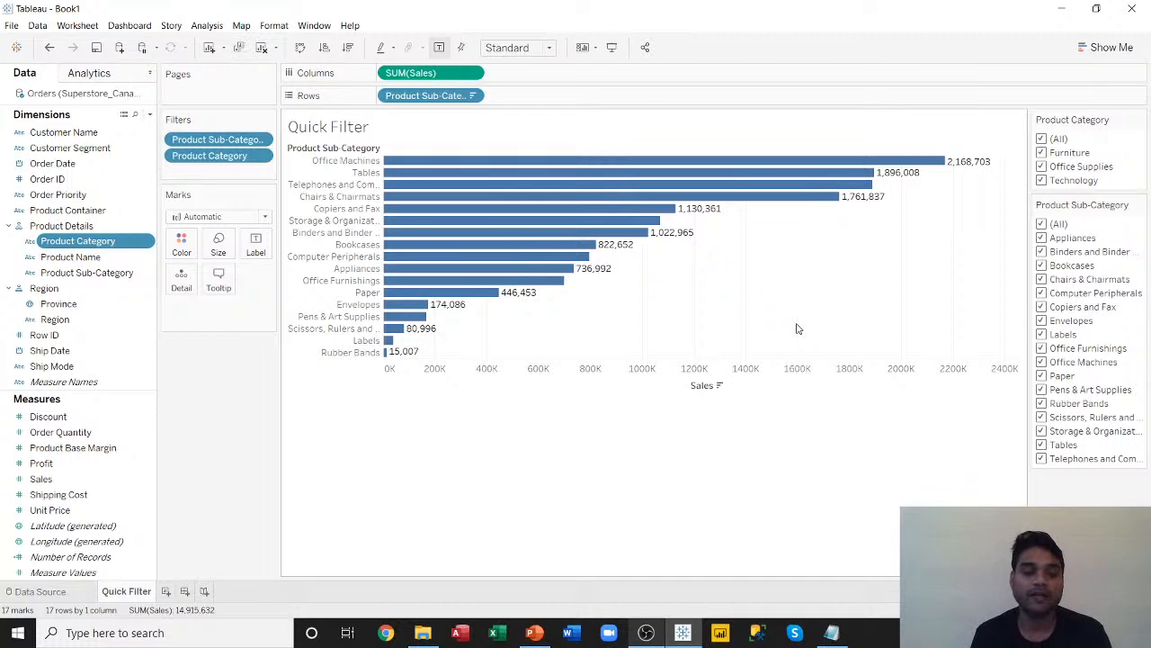
Add a new worksheet and name it Admin Filter.
left_click(165, 591)
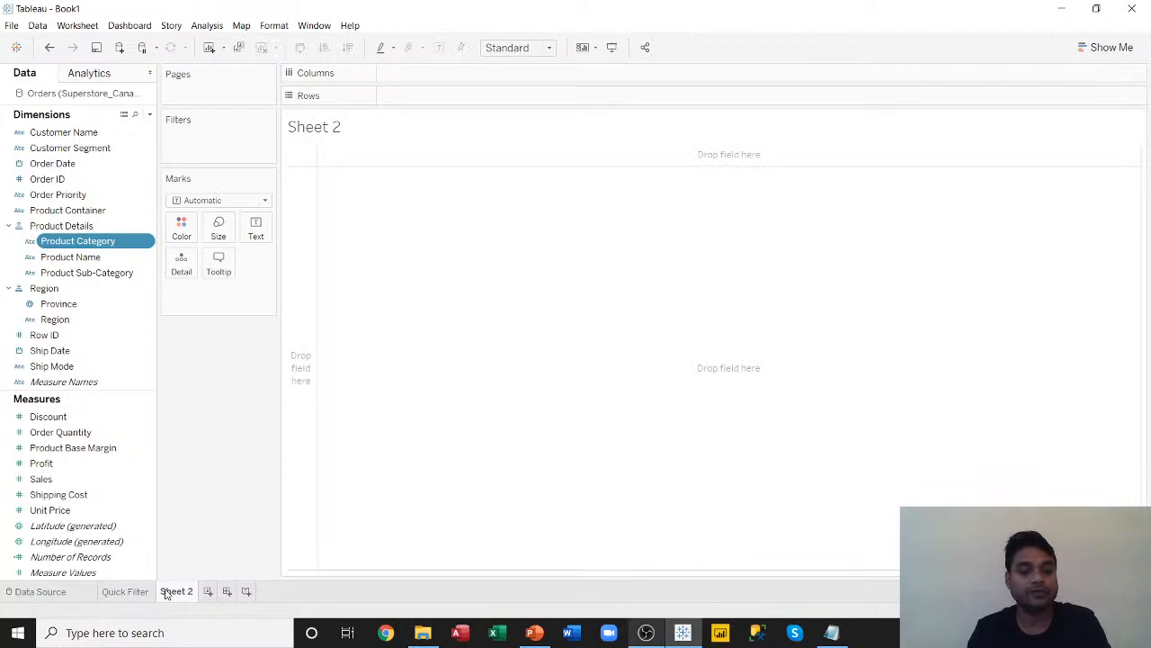
right_click(166, 593)
left_click(270, 429)
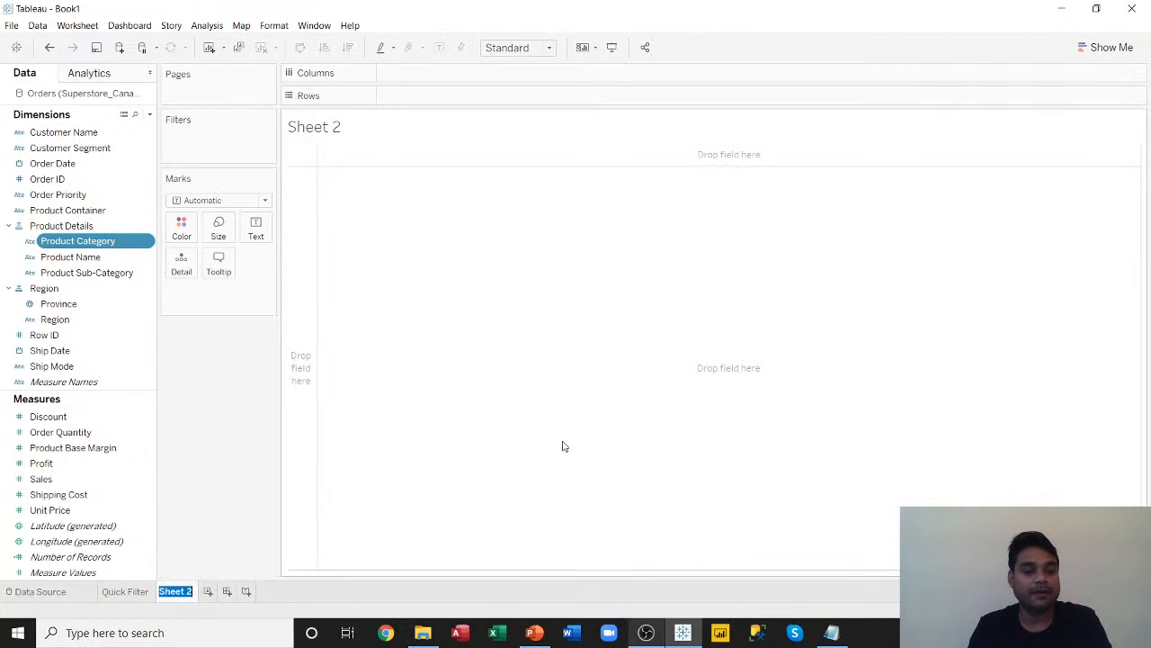
type("Admin")
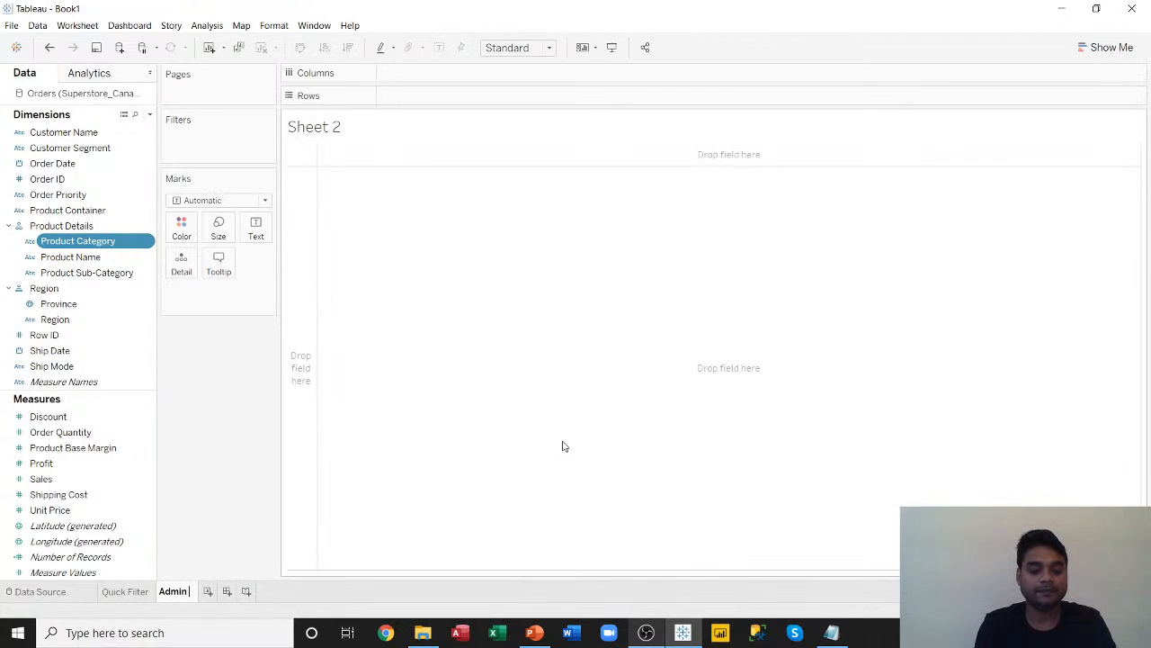
type(" Filter")
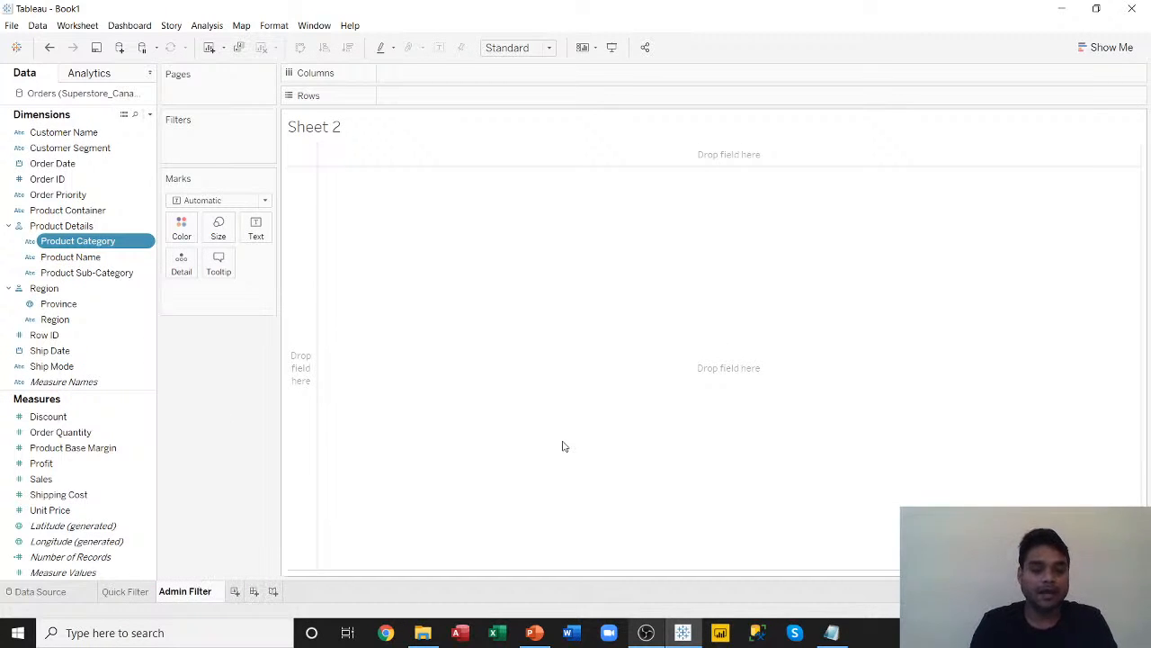
key("Return")
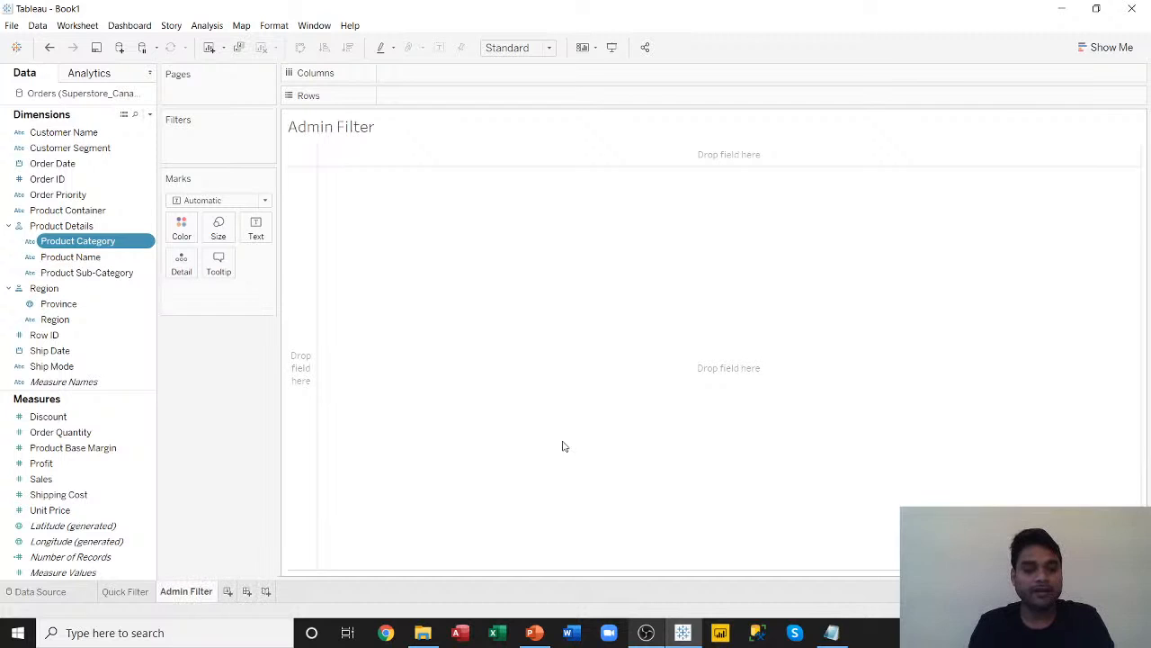
Create a horizontal bar chart of Sales by Product Sub-Category on the Admin Filter sheet, sorted in descending order.
left_click(90, 272)
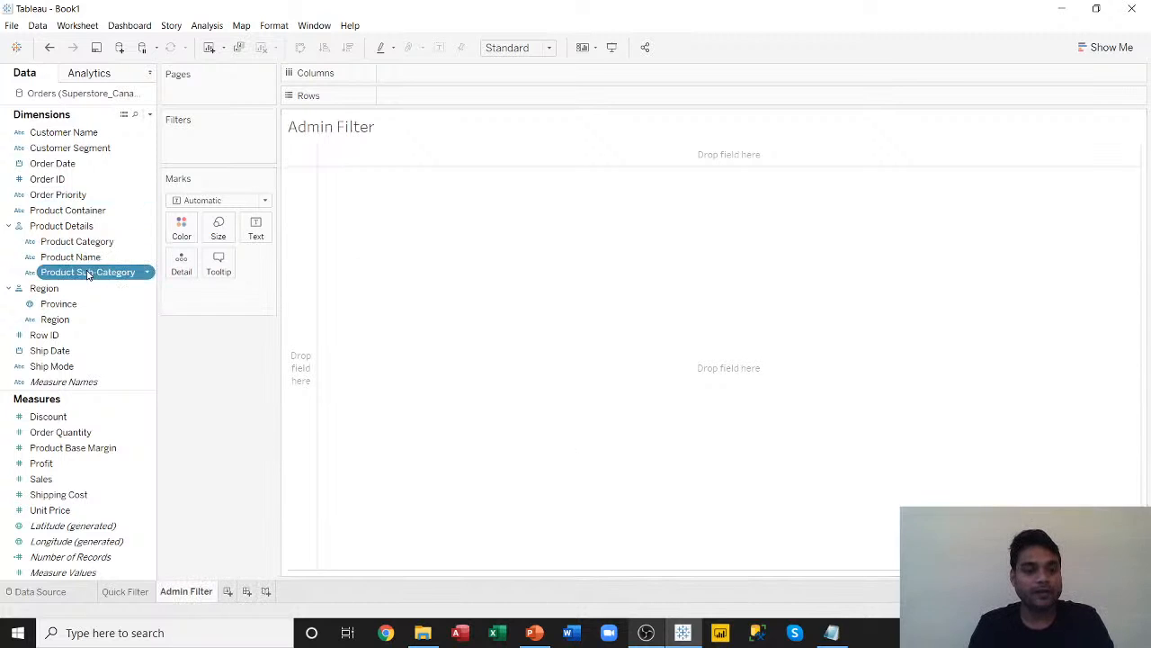
left_click(65, 477, "ctrl")
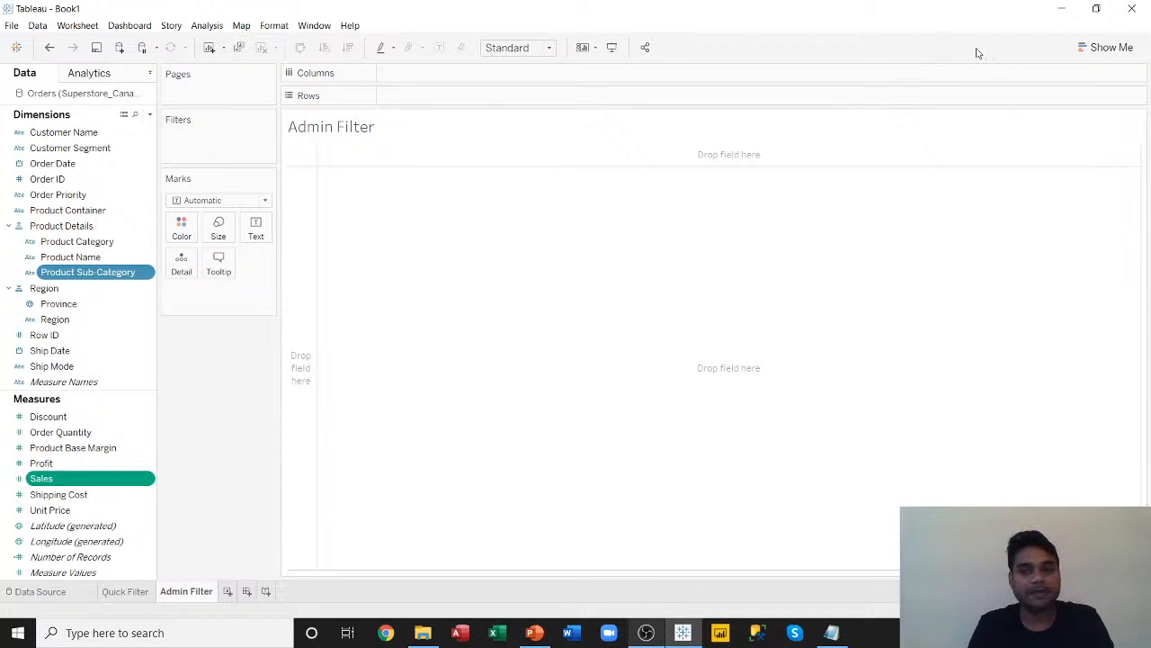
left_click(1110, 48)
left_click(1027, 159)
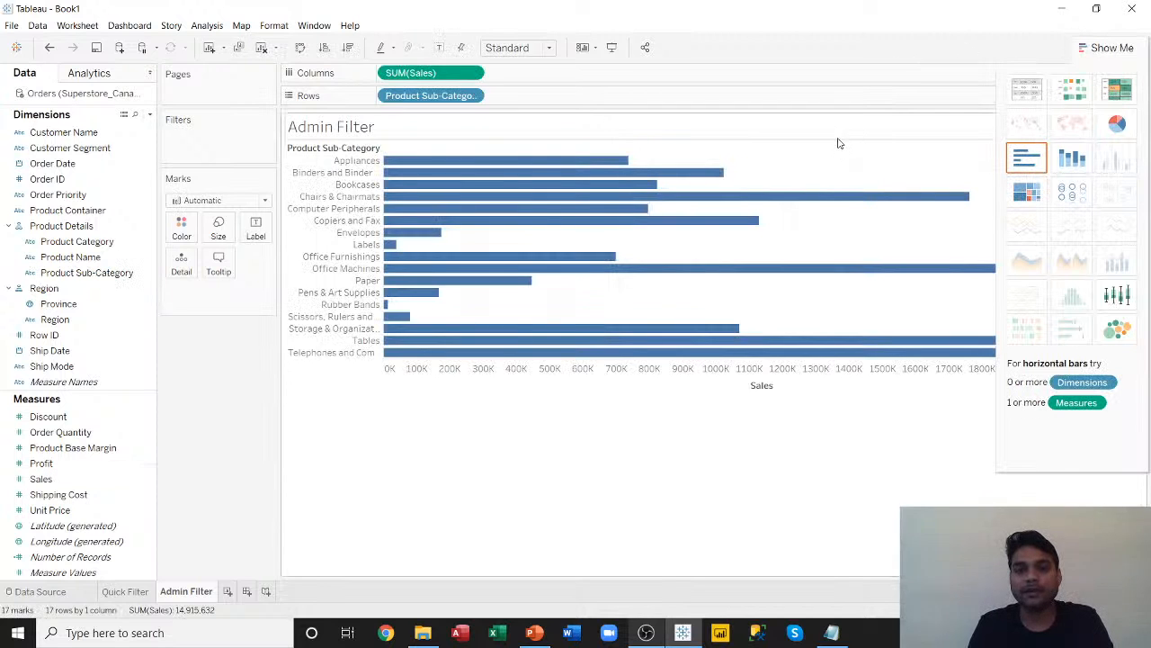
left_click(1122, 47)
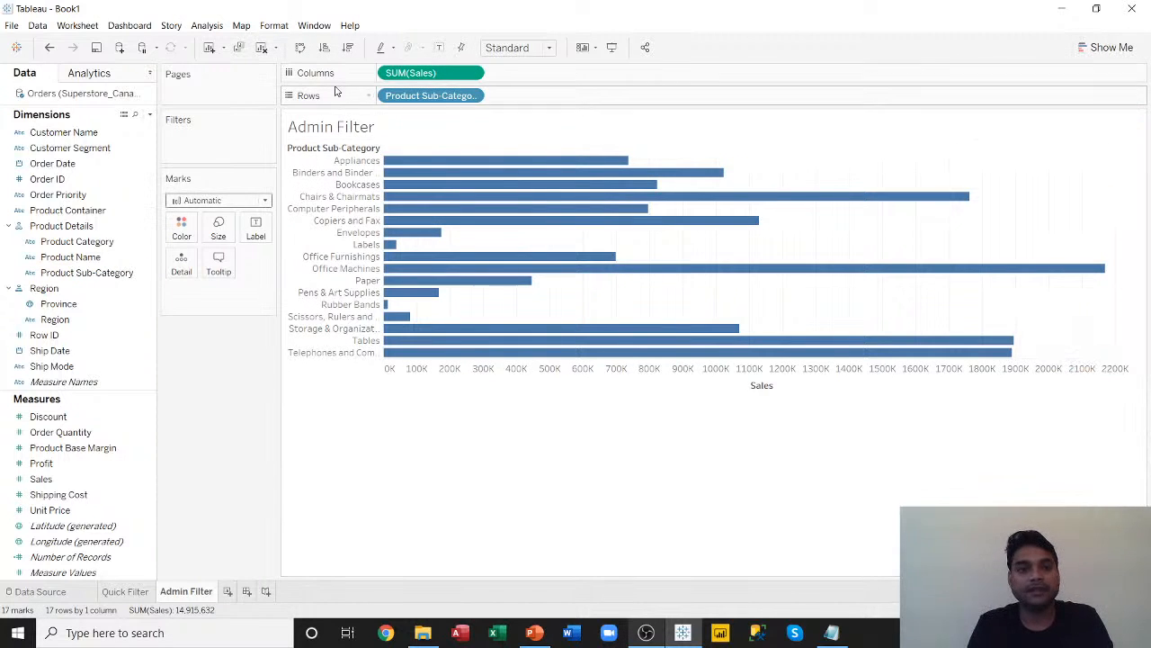
left_click(348, 49)
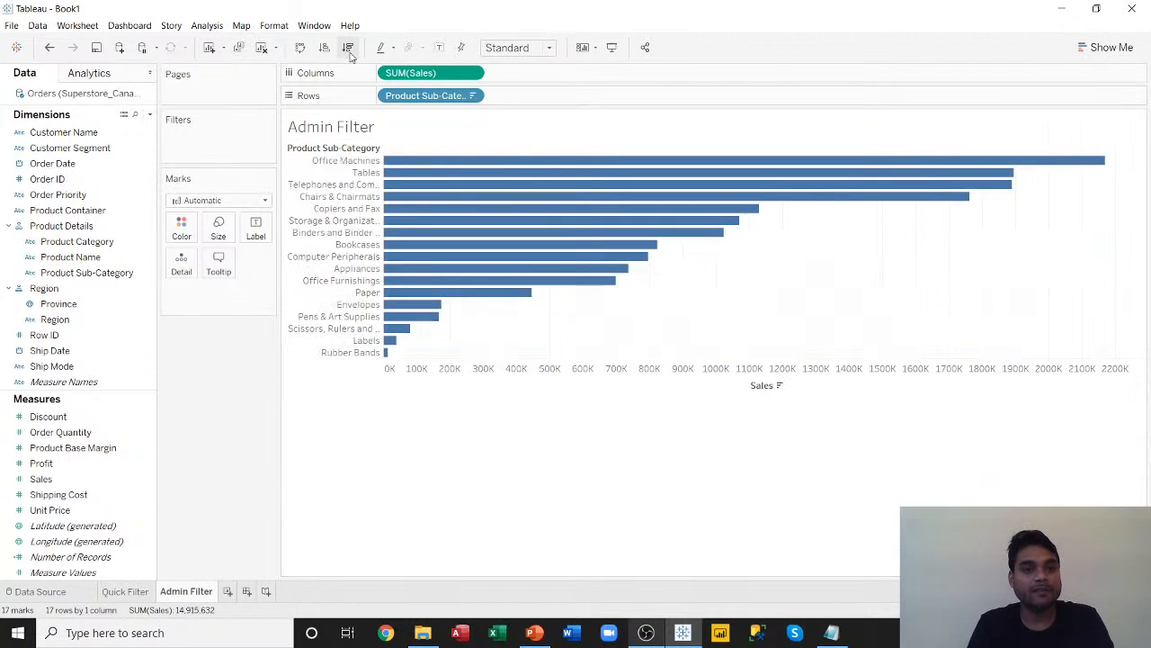
Show mark labels on the Admin Filter chart's bars and check the sales values of the unlabelled ones.
left_click(439, 47)
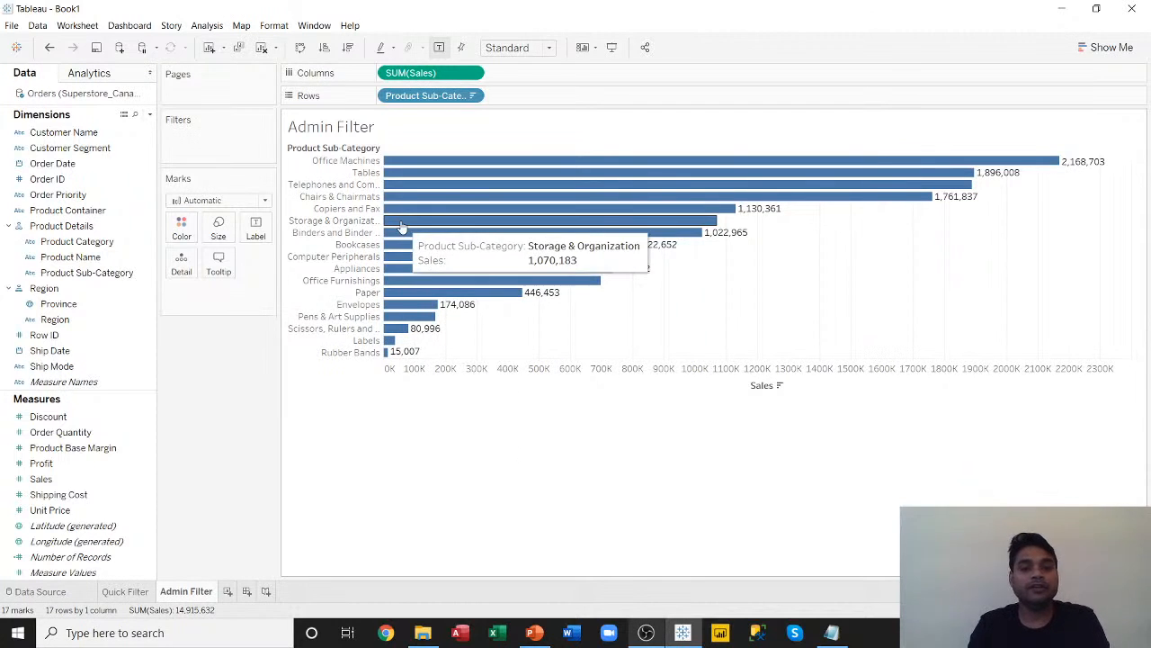
mouse_move(409, 232)
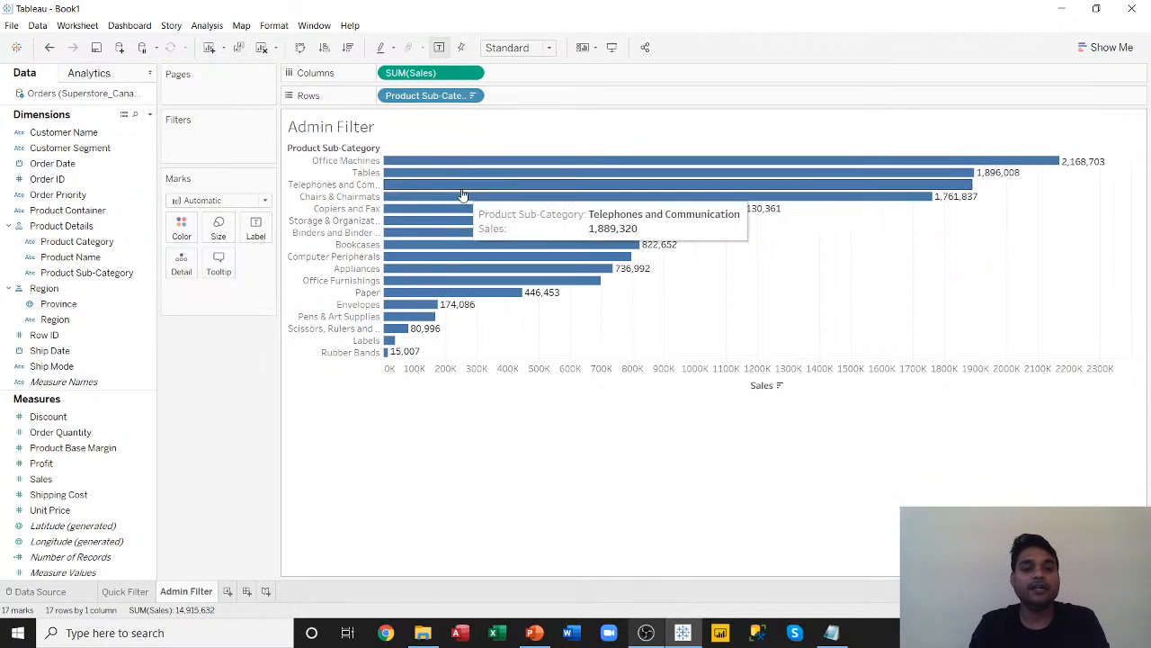
mouse_move(467, 178)
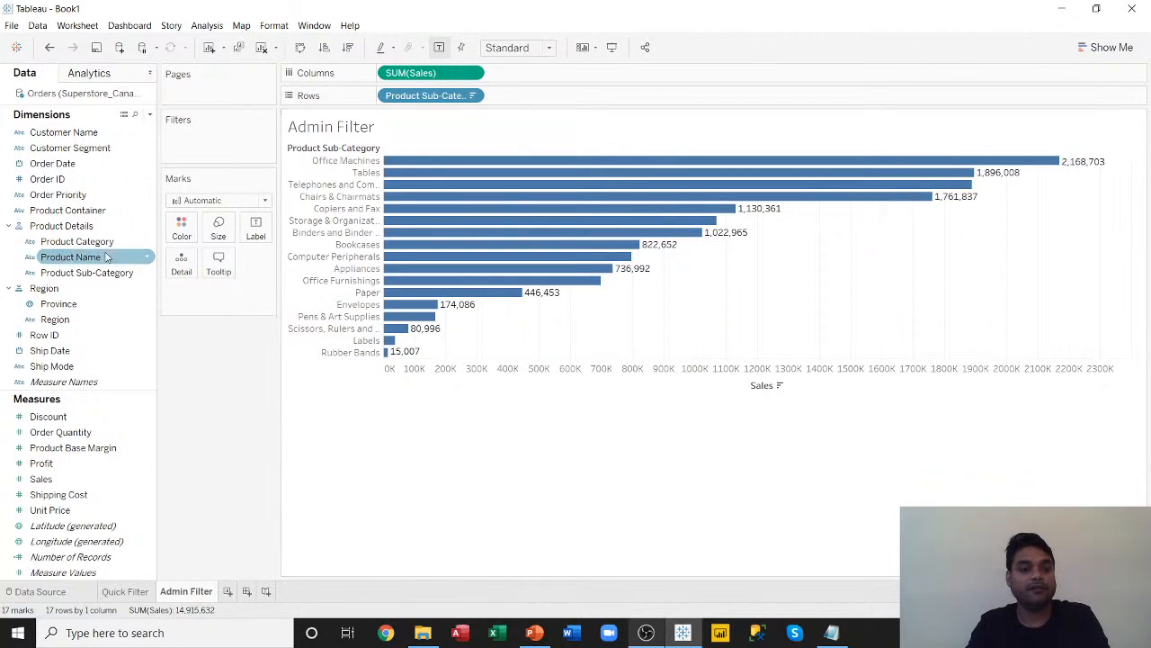
Set up a filter on Product Category and review its wildcard, condition and top options, leaving them unchanged.
right_click(137, 243)
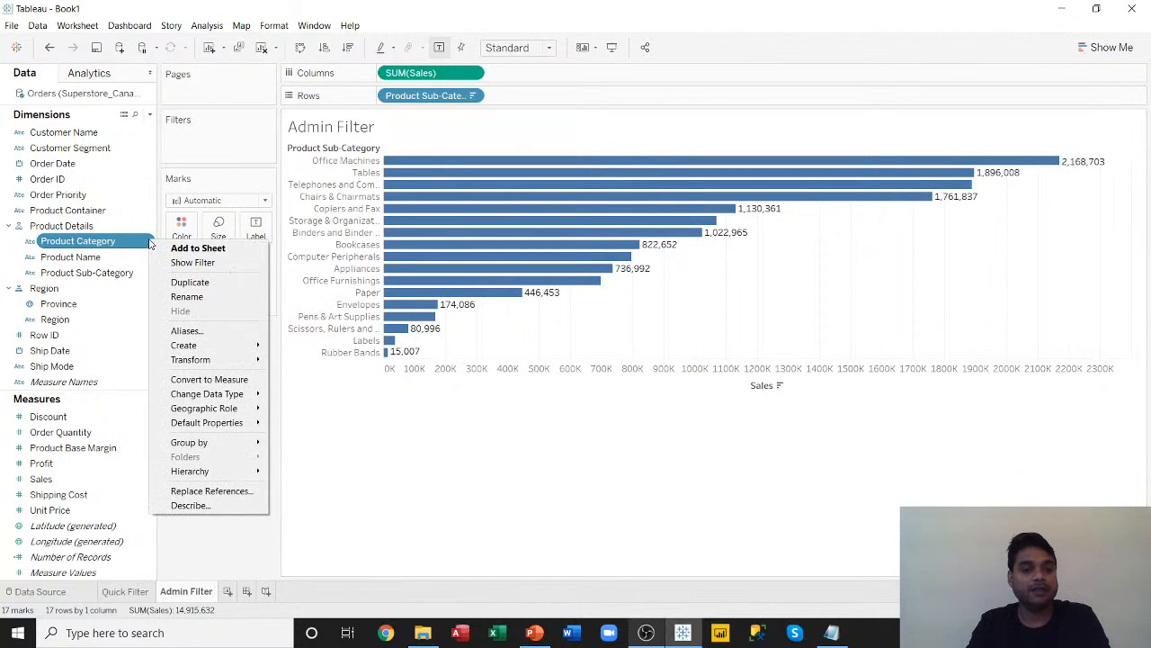
left_click(351, 421)
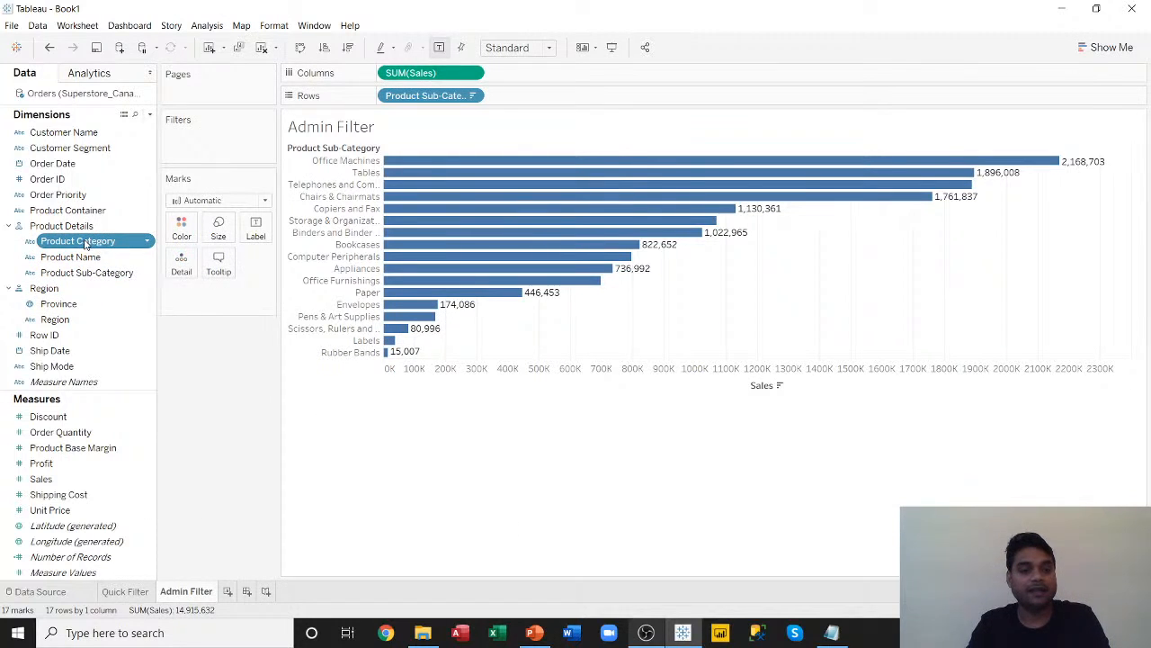
left_click_drag(87, 244, 205, 136)
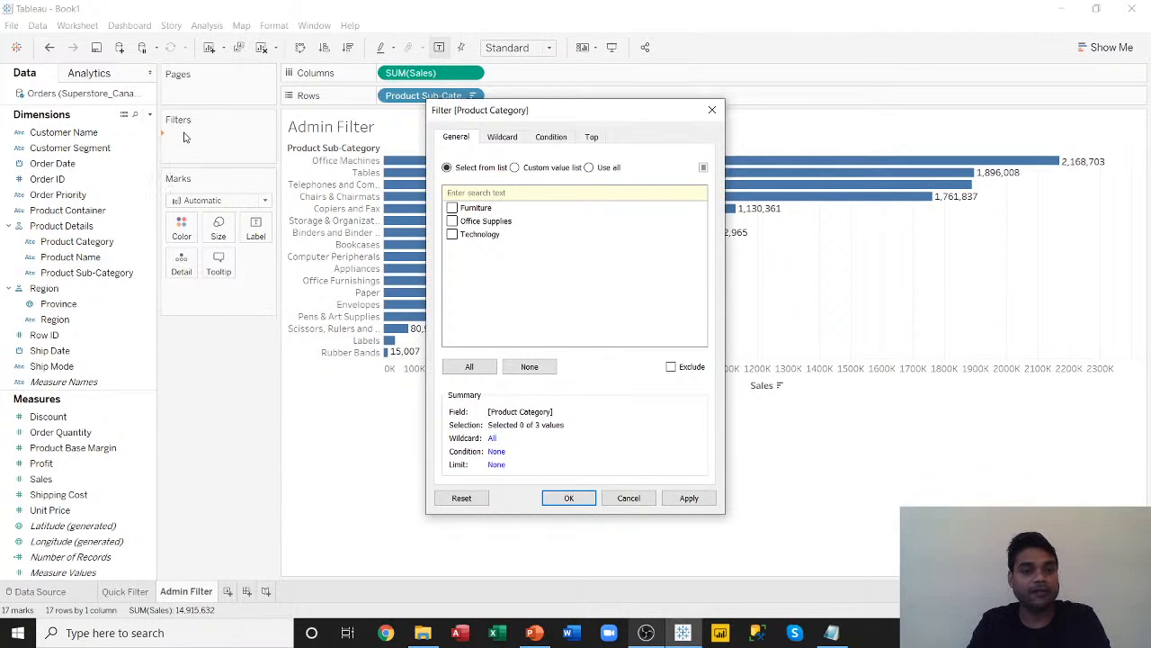
left_click_drag(572, 109, 679, 101)
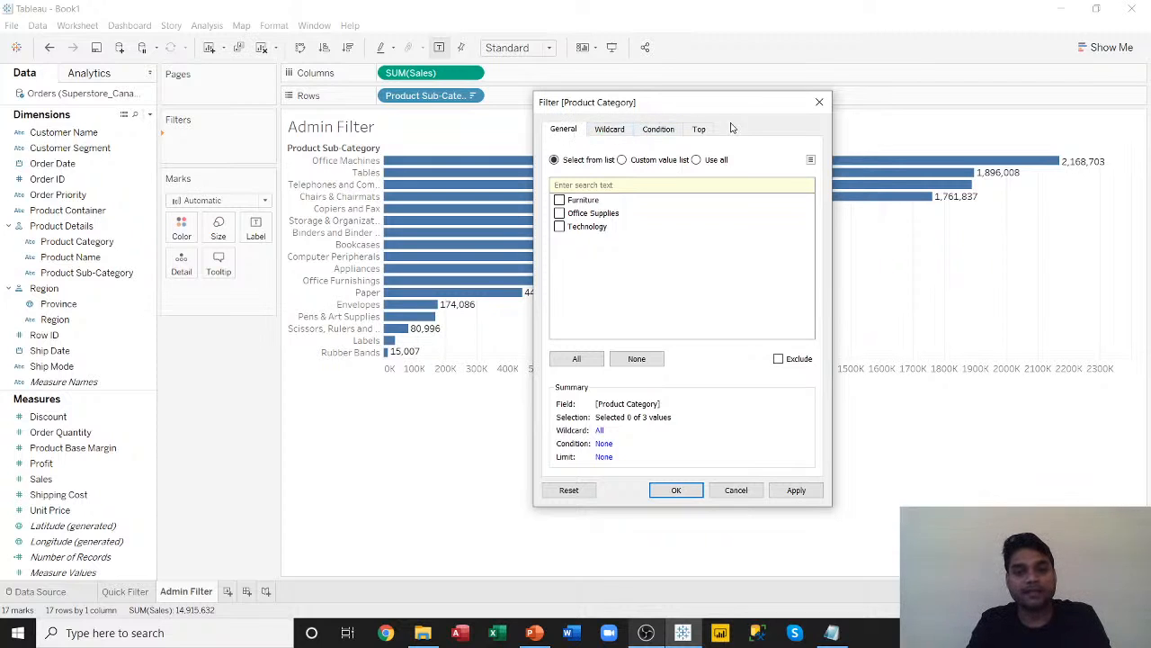
left_click(609, 130)
left_click(657, 130)
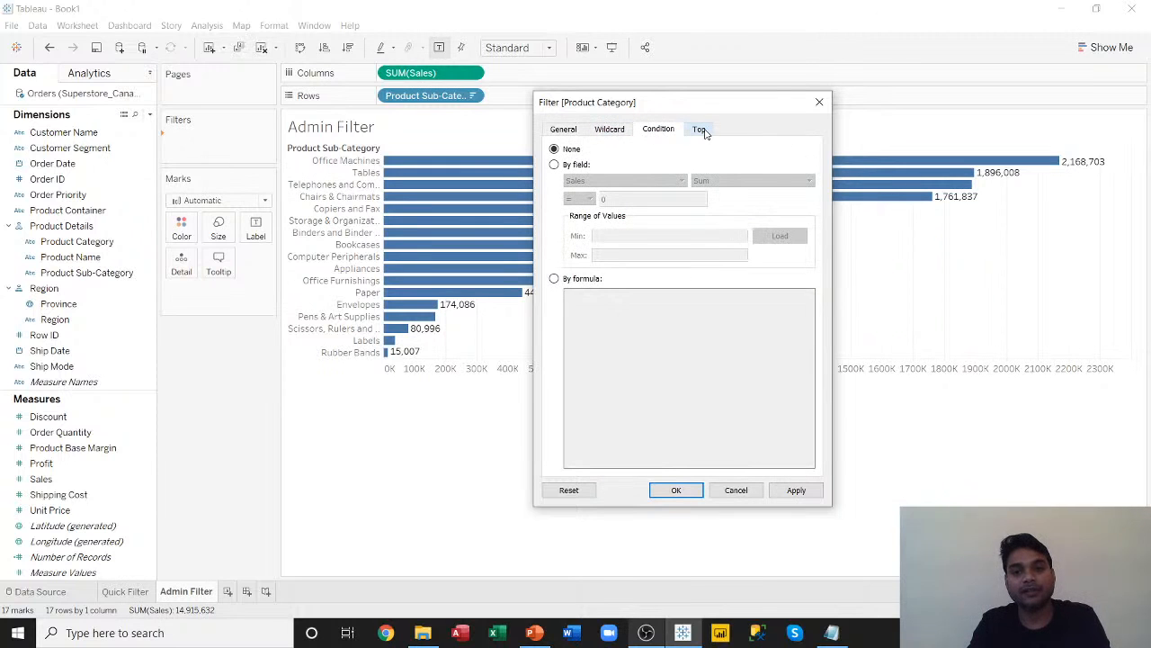
left_click(701, 131)
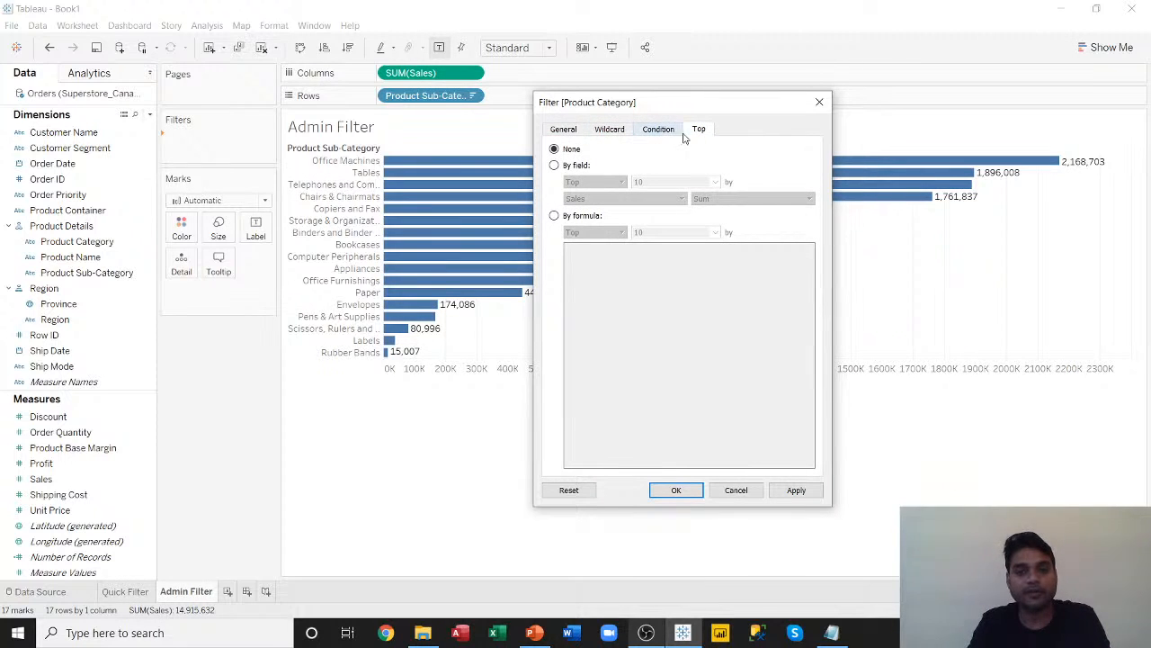
left_click(563, 130)
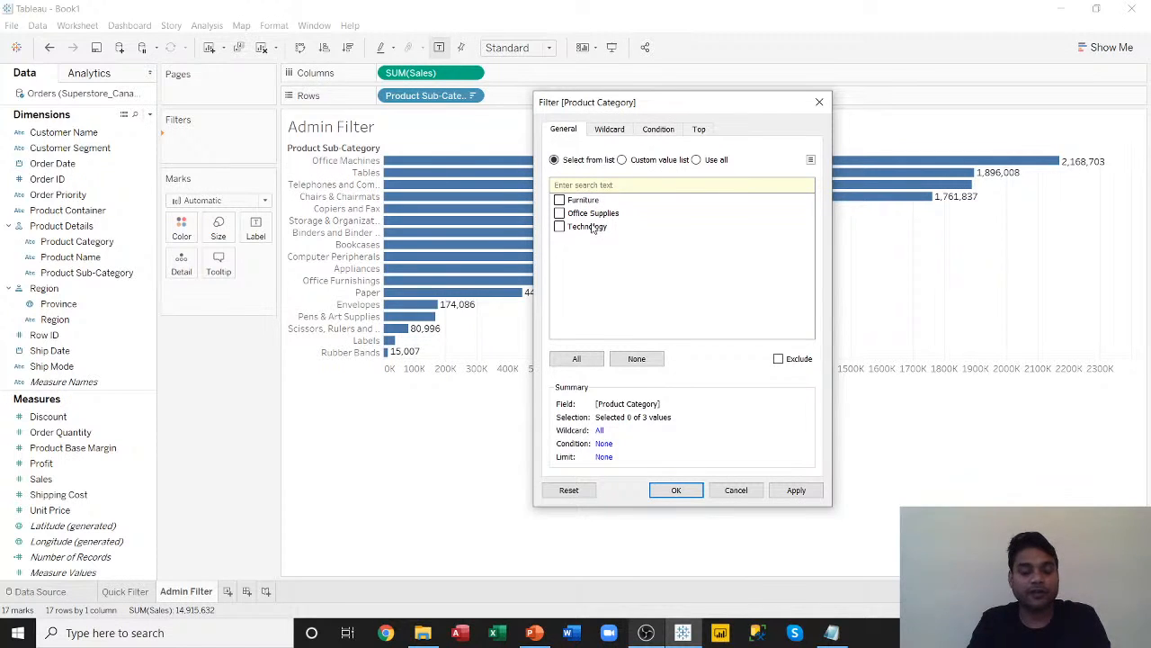
Limit the Product Category filter to Furniture and apply it to the Admin Filter sheet.
left_click(561, 200)
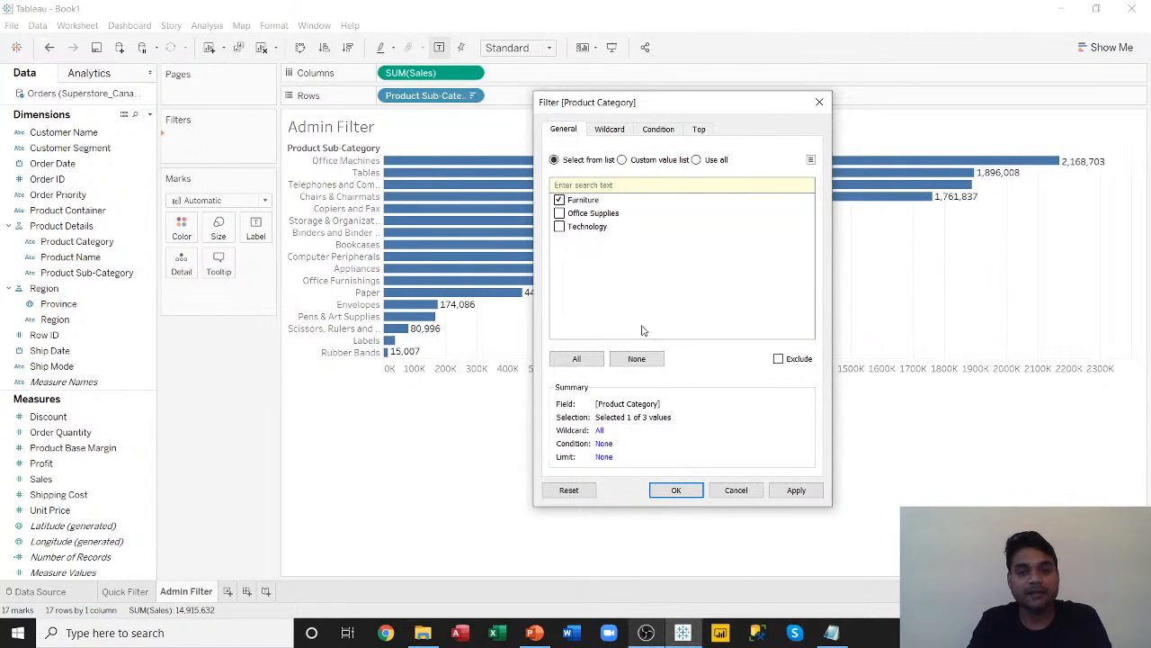
left_click(796, 491)
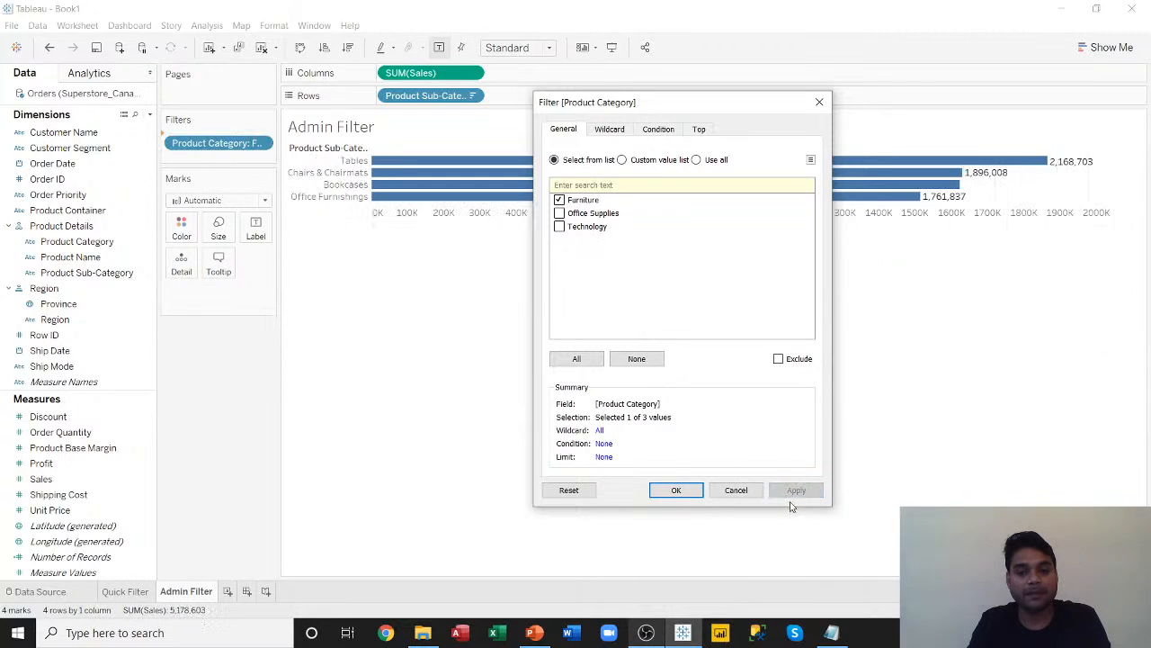
left_click(676, 490)
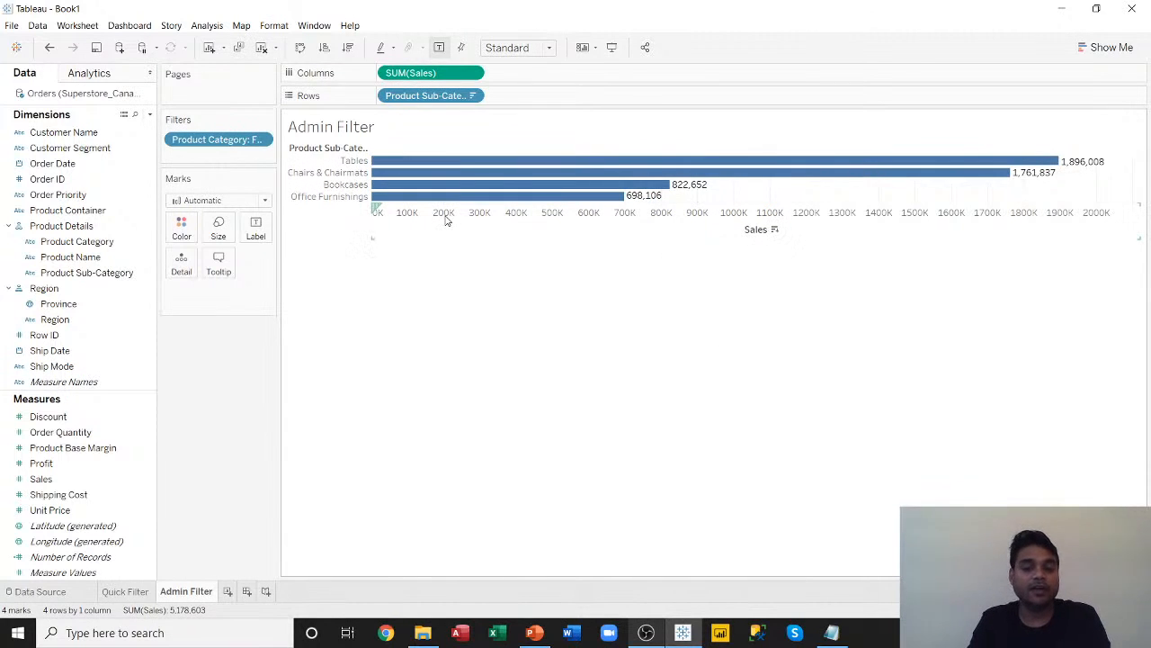
View the Admin Filter chart in presentation mode as an end user would see it, and return to editing.
left_click(612, 49)
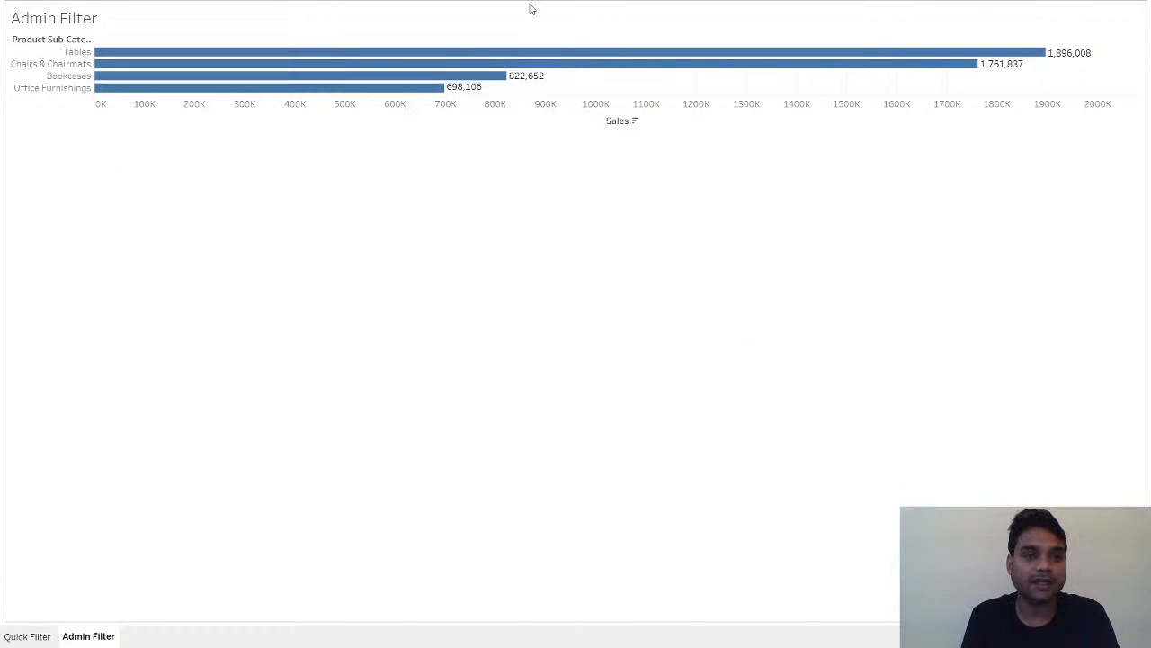
mouse_move(201, 72)
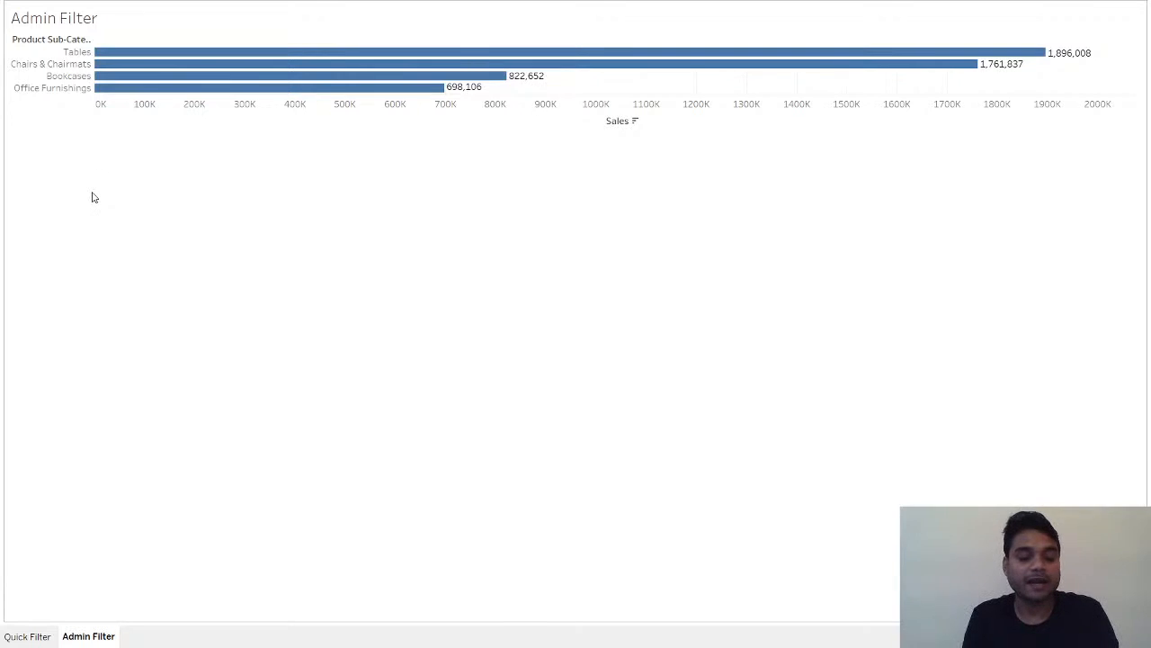
key("Escape")
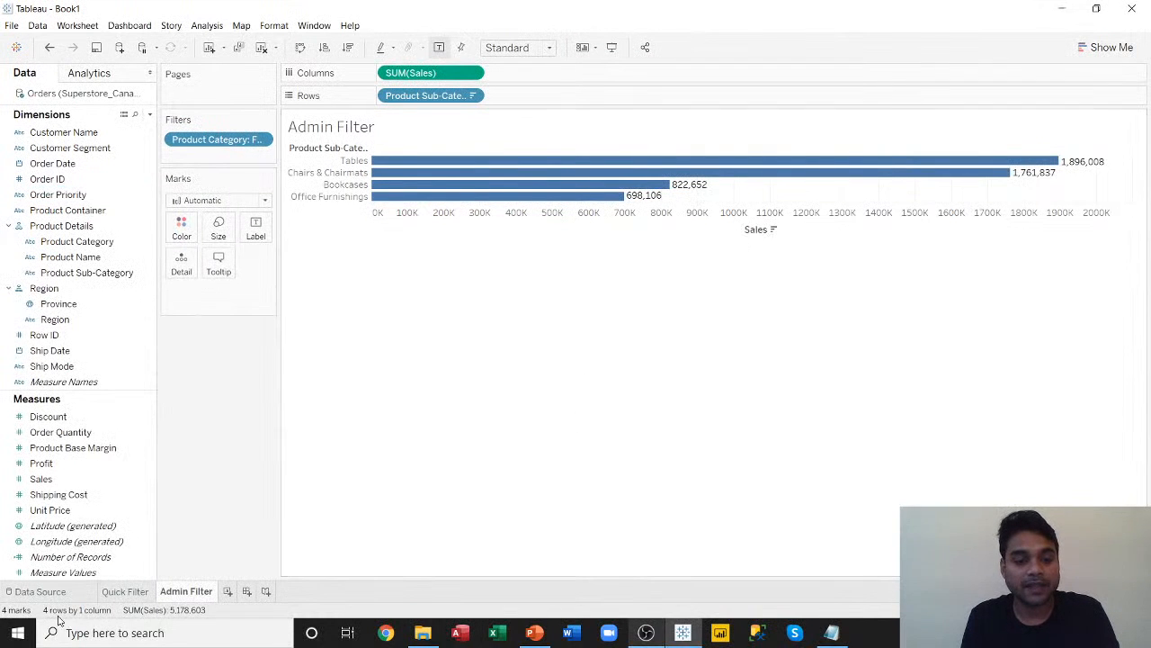
Add a new worksheet and name it ExcludeFilter.
left_click(229, 592)
right_click(232, 596)
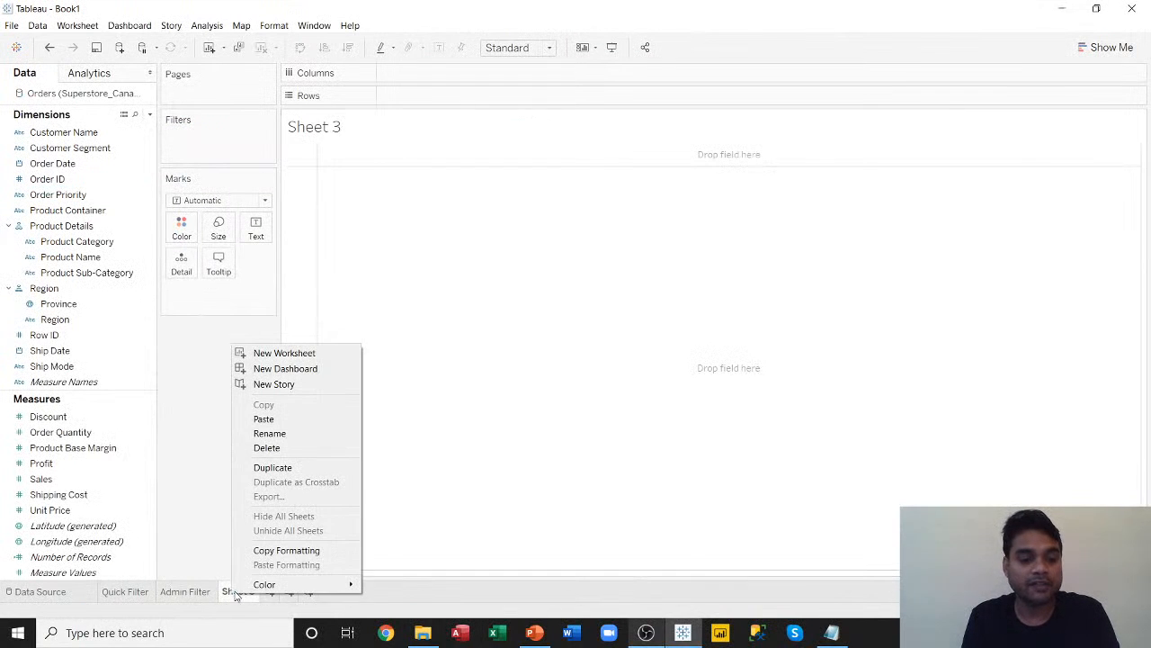
left_click(270, 433)
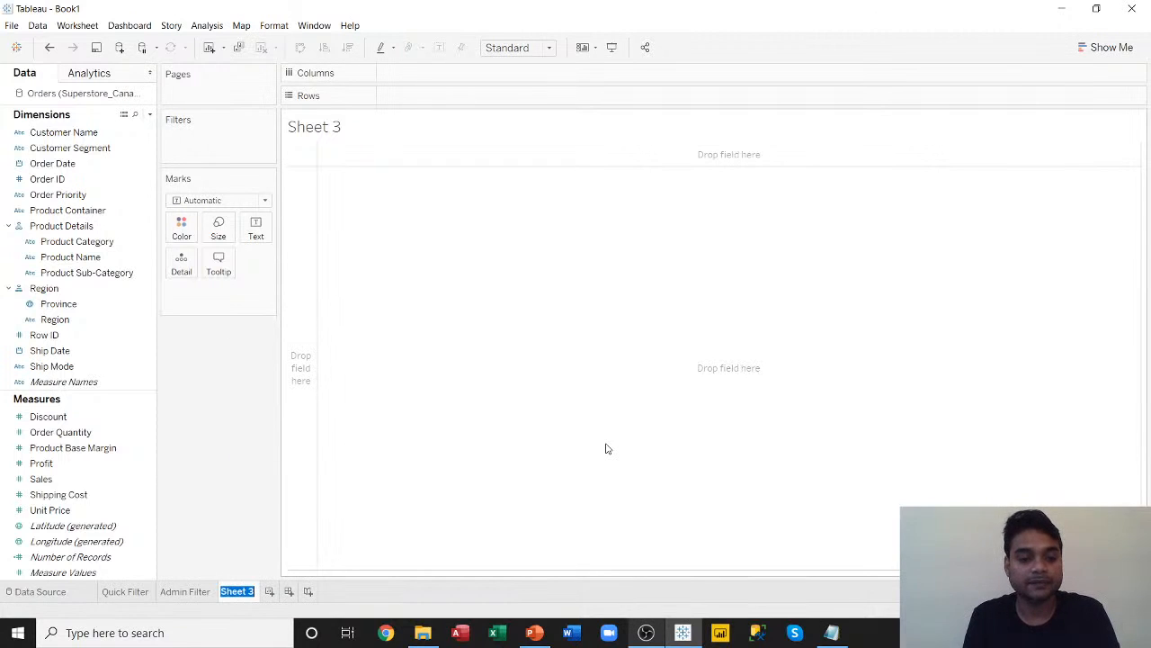
type("Exclud")
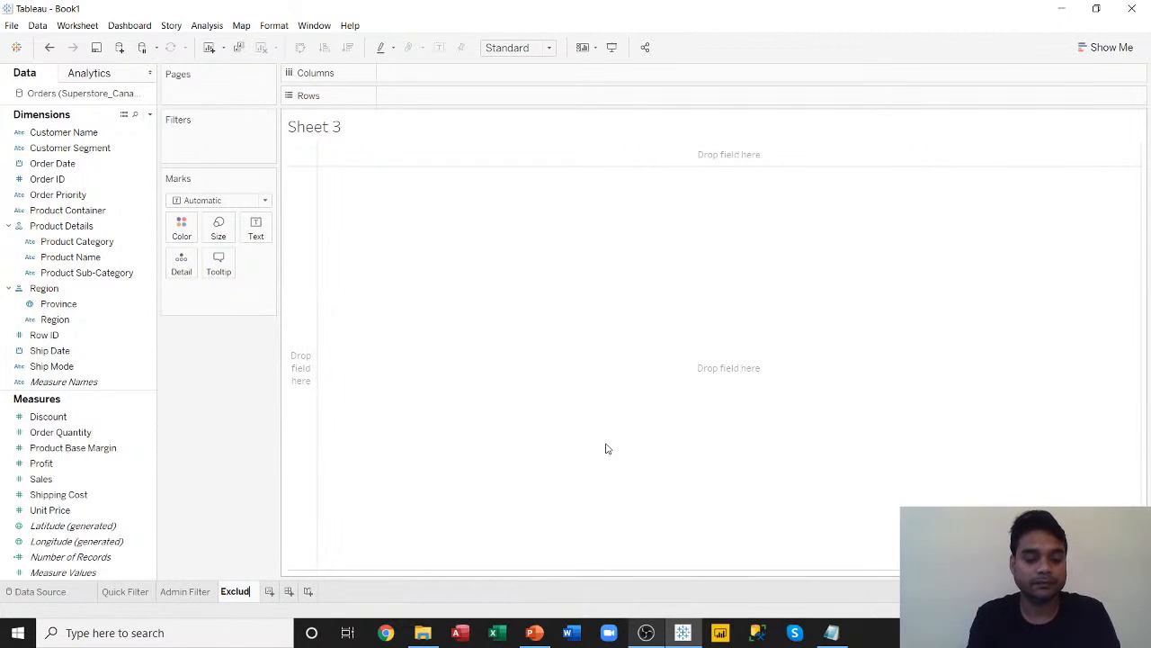
type("eFilter")
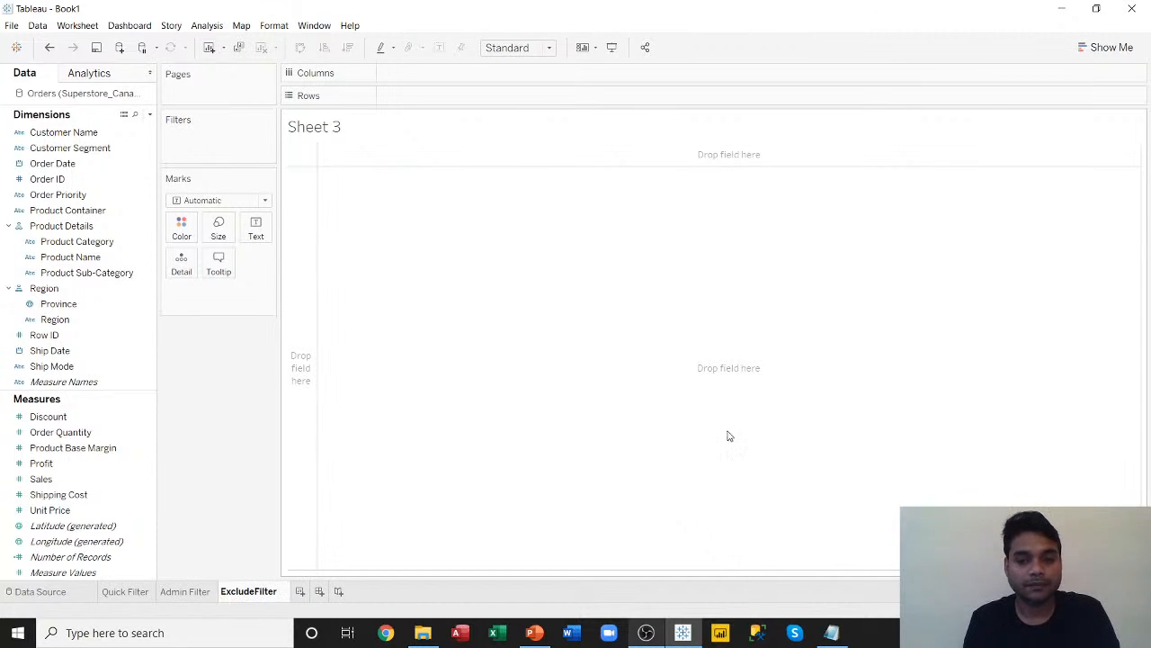
key("Return")
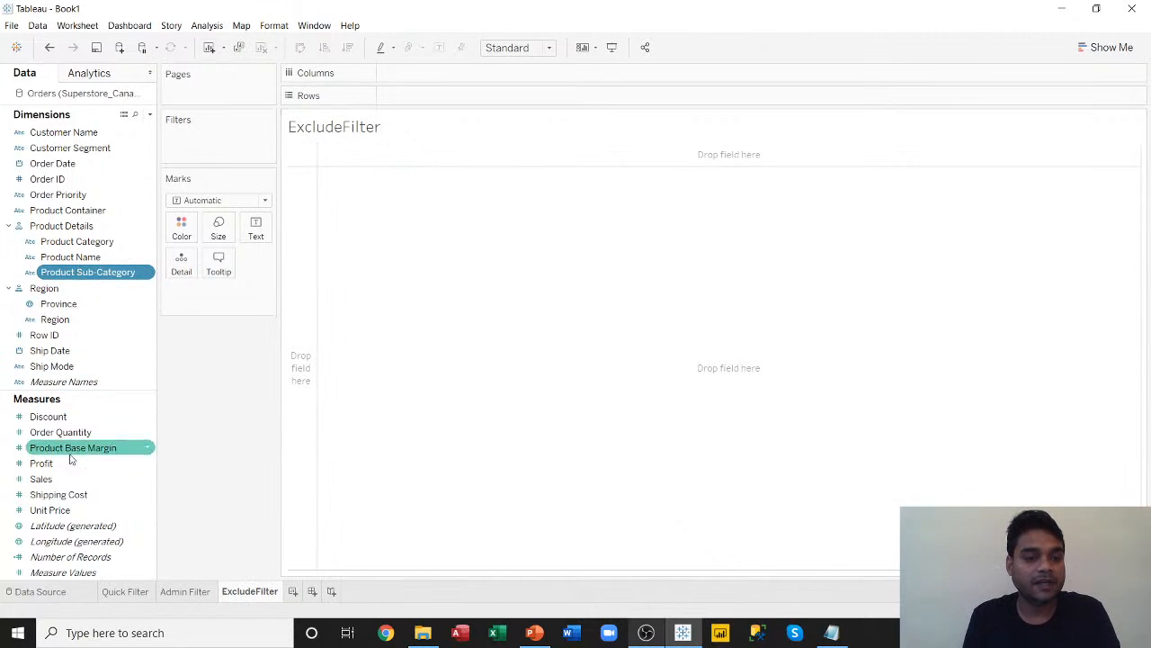
Create a horizontal bar chart of Sales by Product Sub-Category on the ExcludeFilter sheet, sorted in descending order.
left_click(40, 478, "ctrl")
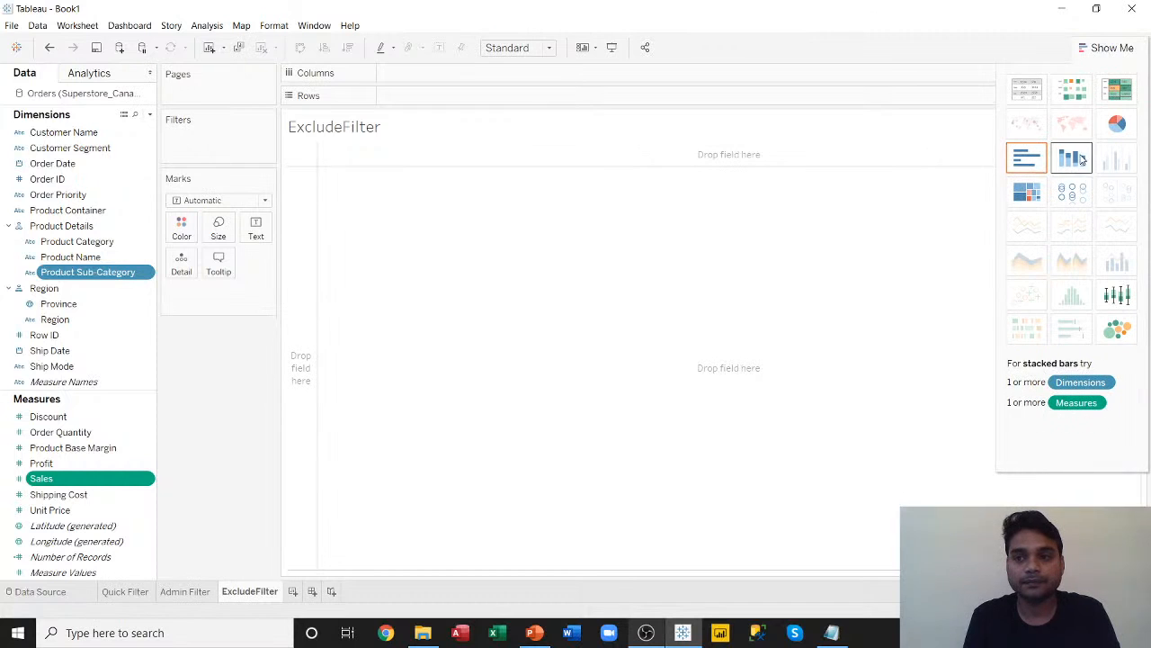
left_click(1026, 157)
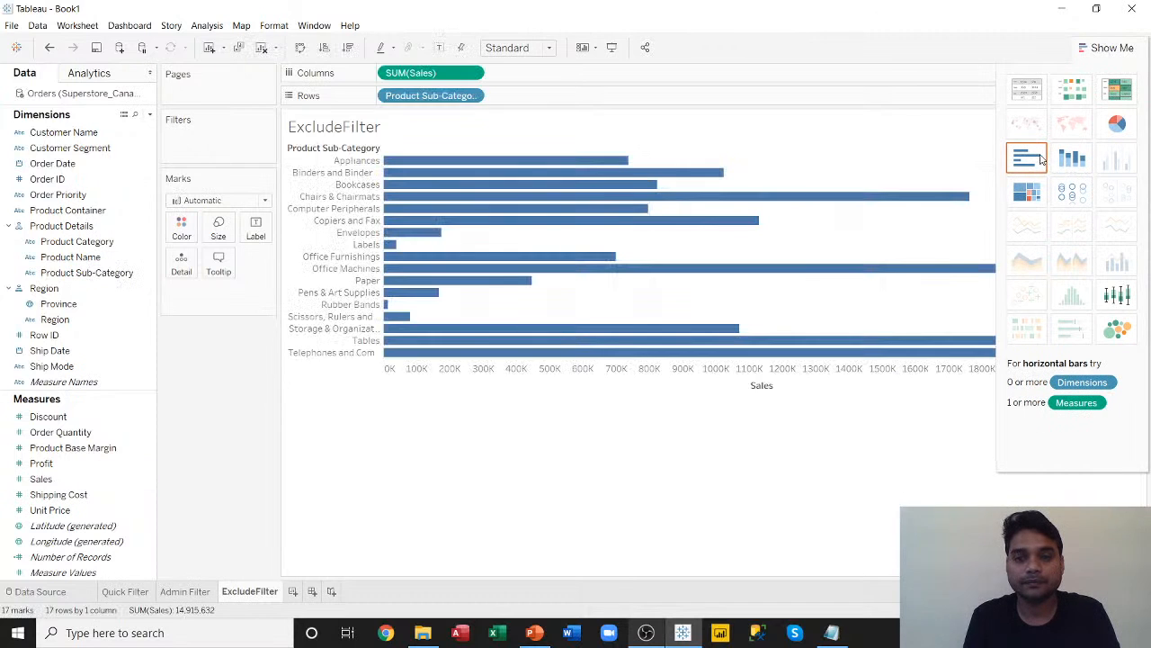
left_click(348, 48)
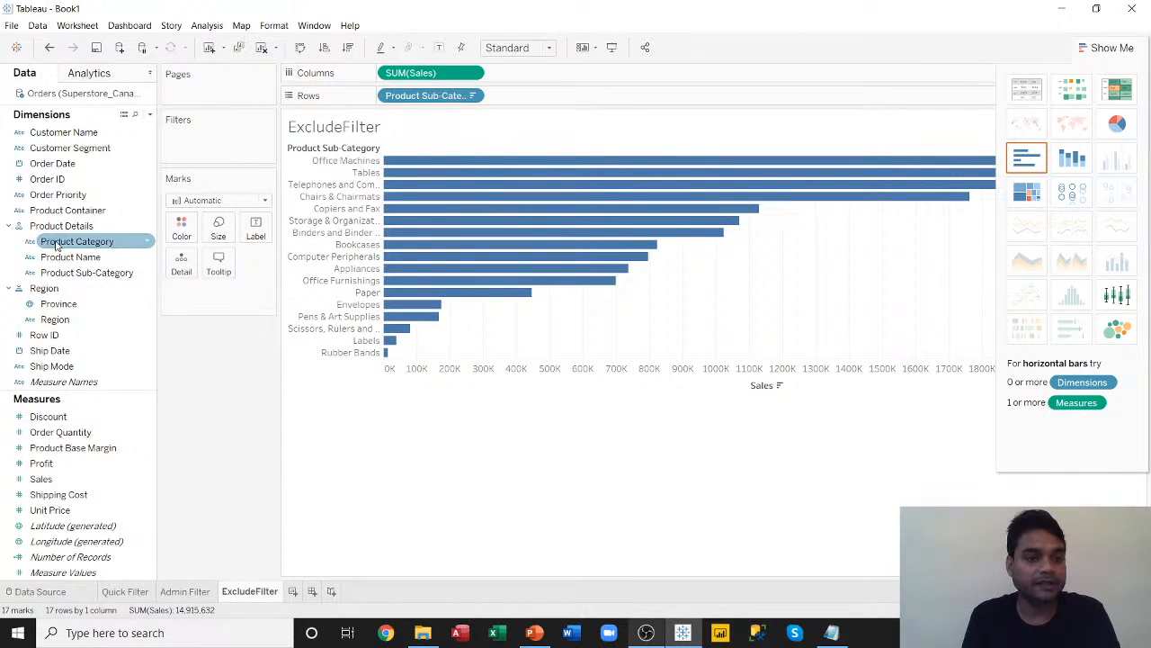
Add a Product Category filter in Exclude mode that leaves out Furniture and Technology.
left_click_drag(59, 243, 190, 147)
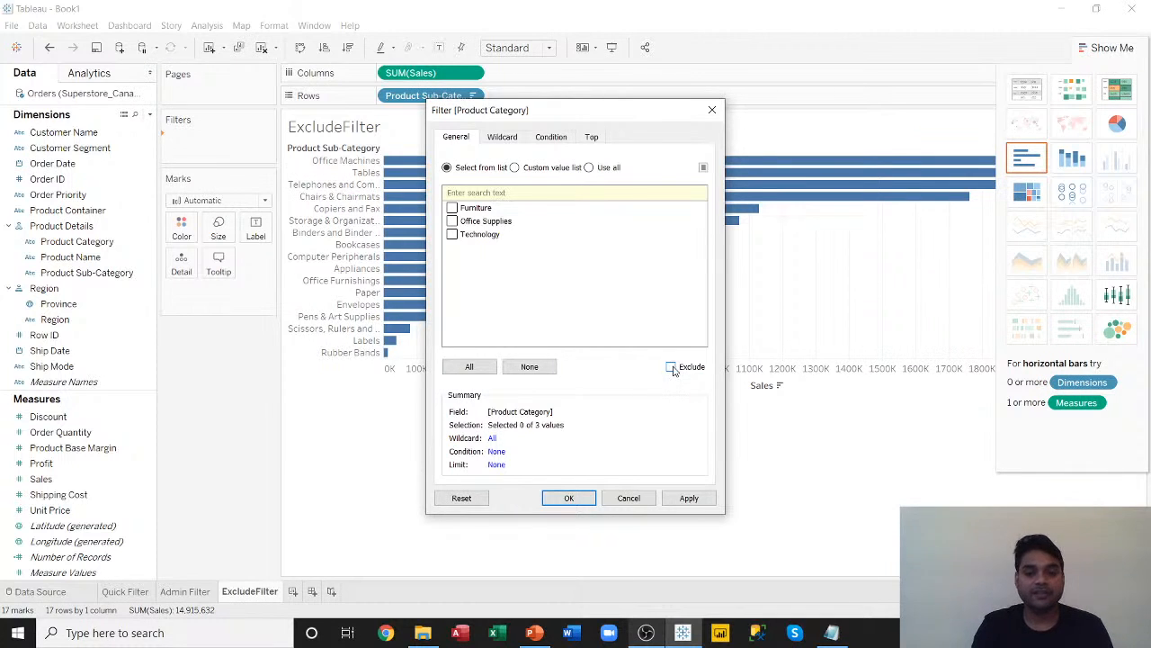
left_click(674, 369)
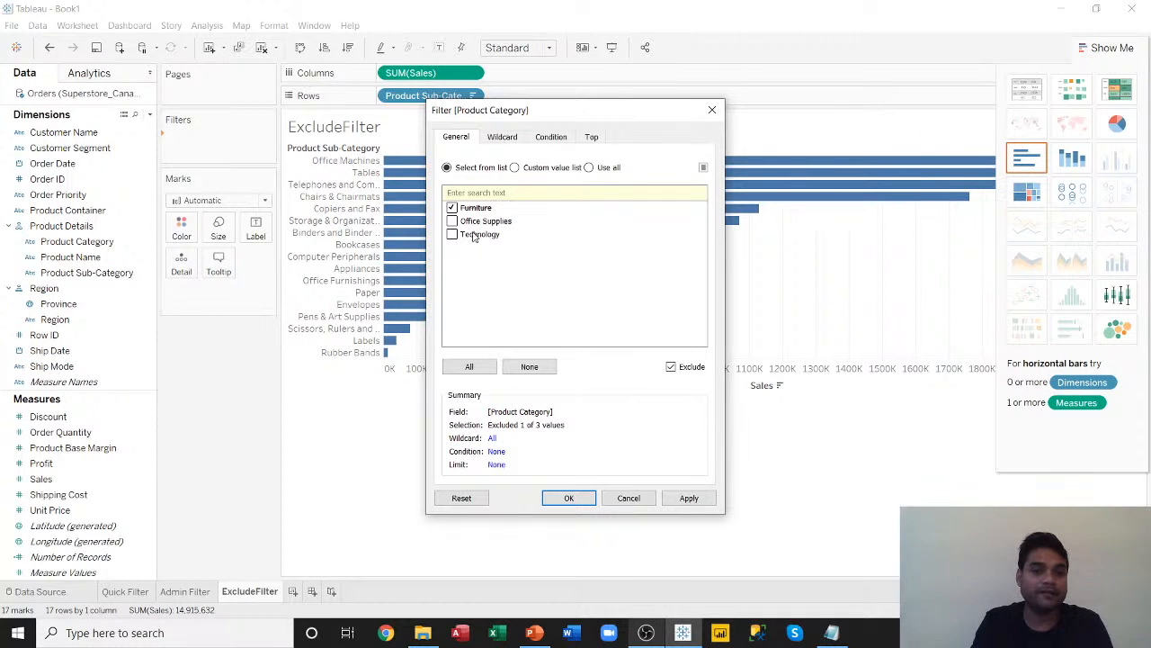
left_click(452, 234)
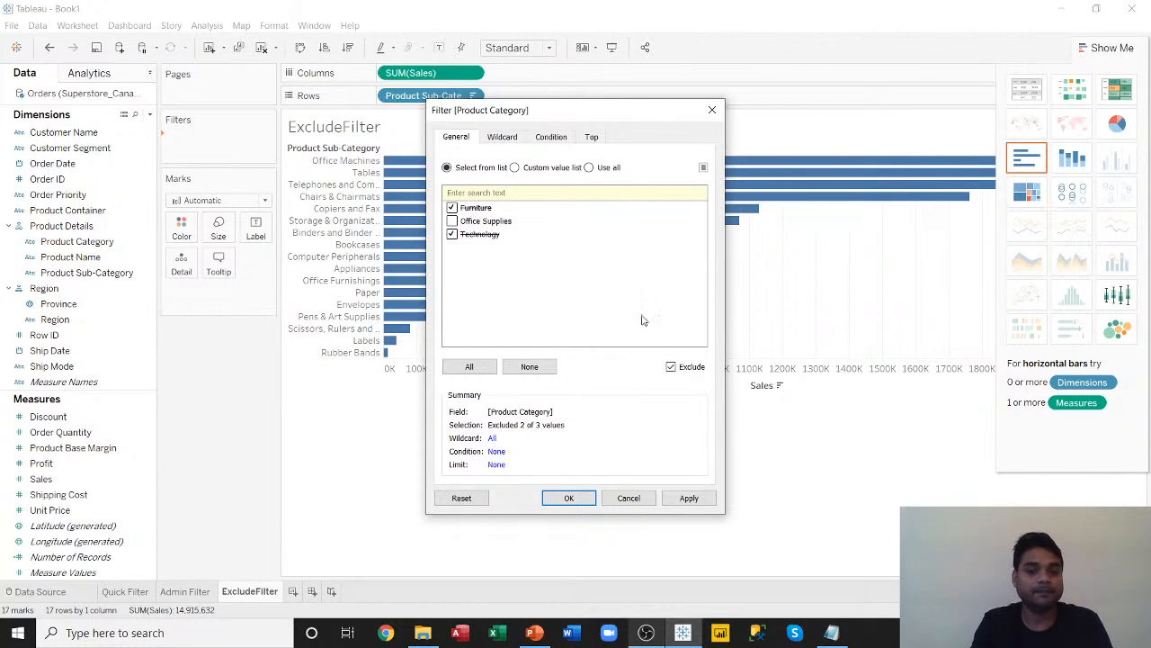
left_click(689, 497)
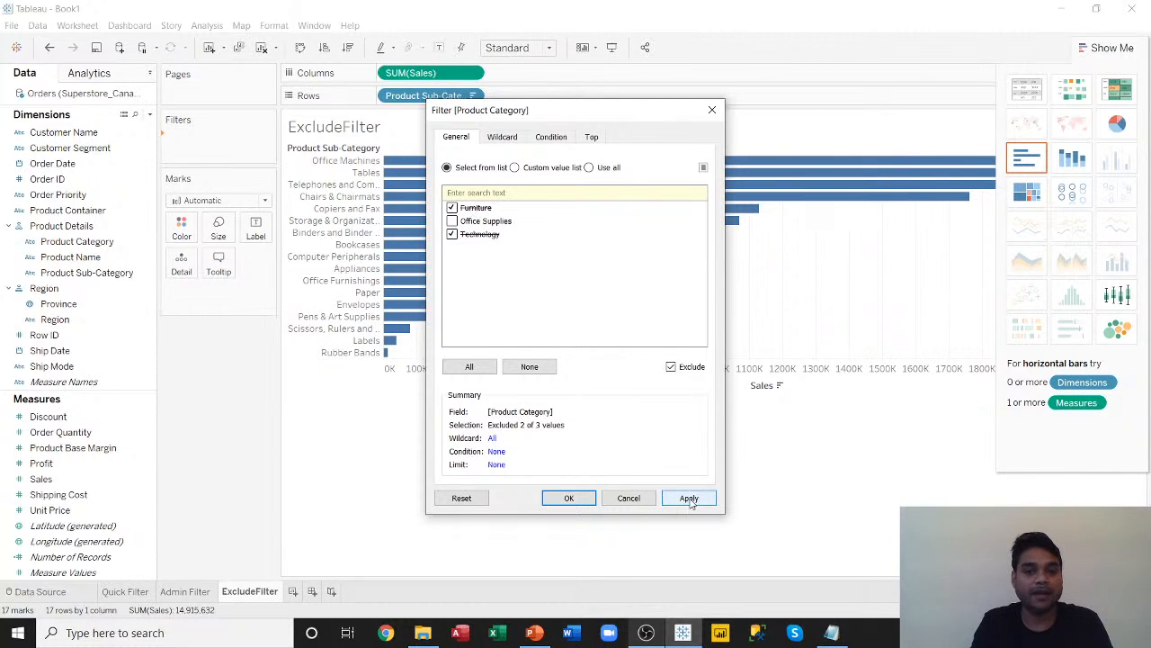
left_click(584, 497)
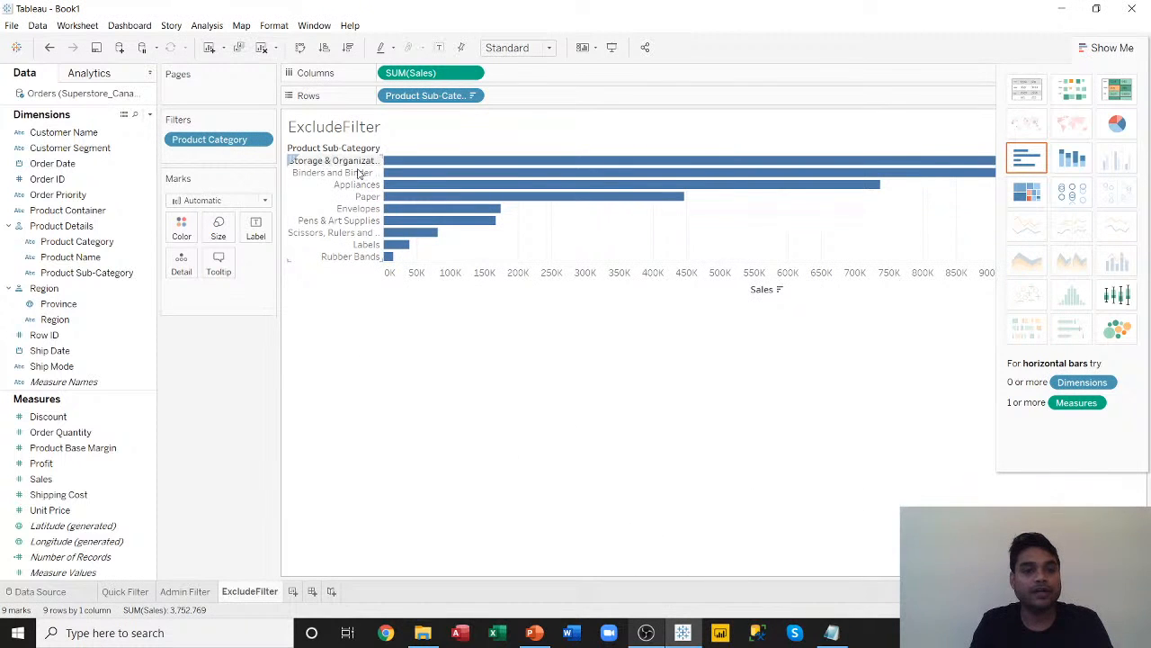
Hide the chart type suggestions and display the Product Category filter control beside the chart.
left_click(1113, 48)
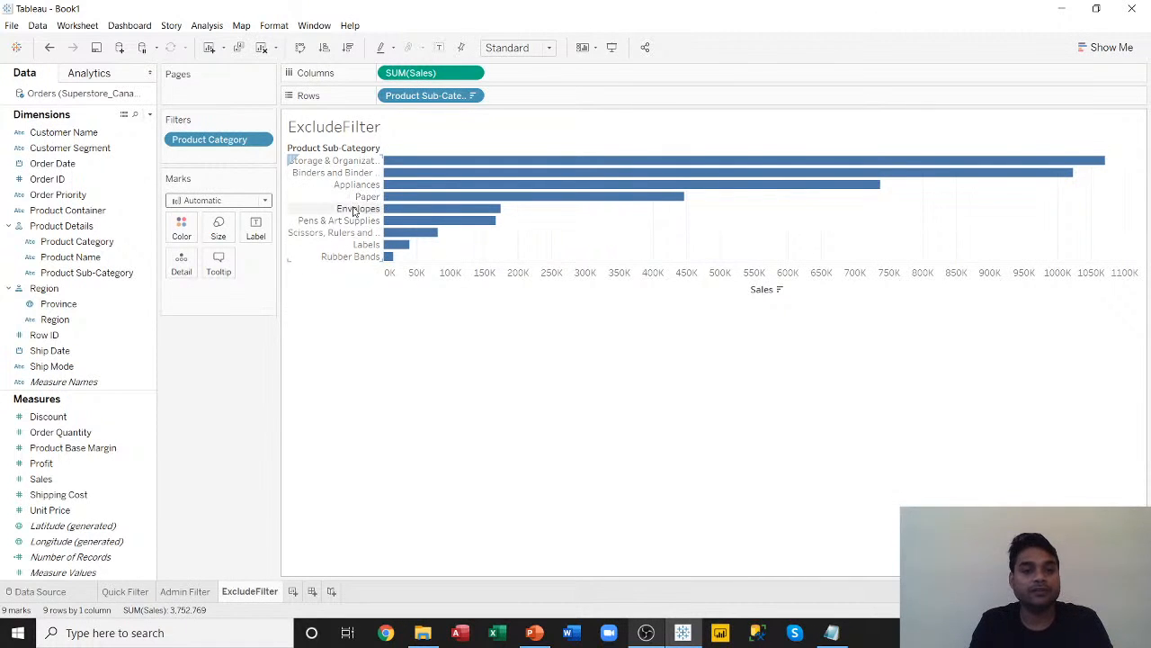
left_click(261, 142)
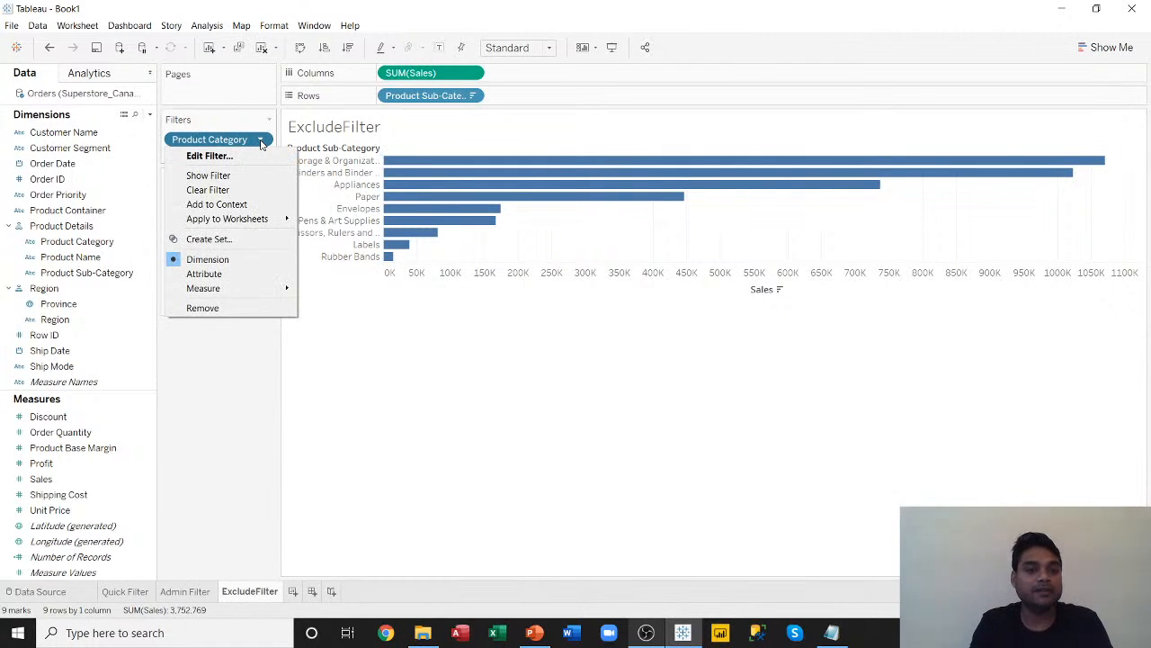
left_click(216, 176)
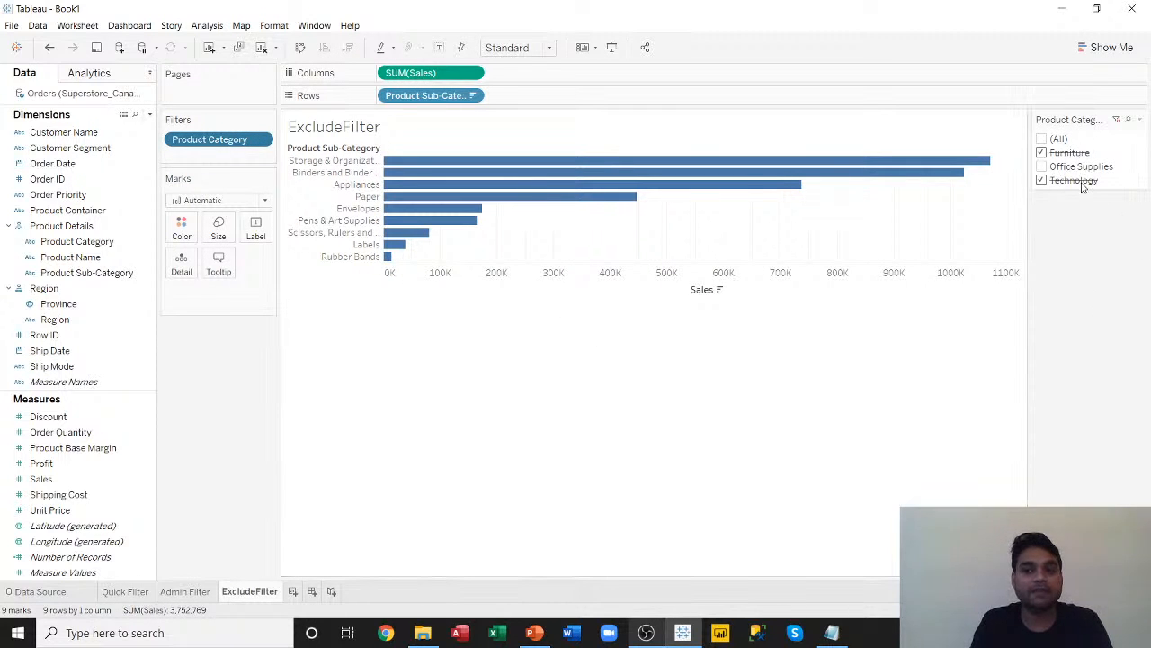
Bring Technology back into the chart and exclude it again, twice, using the displayed Product Category filter.
left_click(1043, 183)
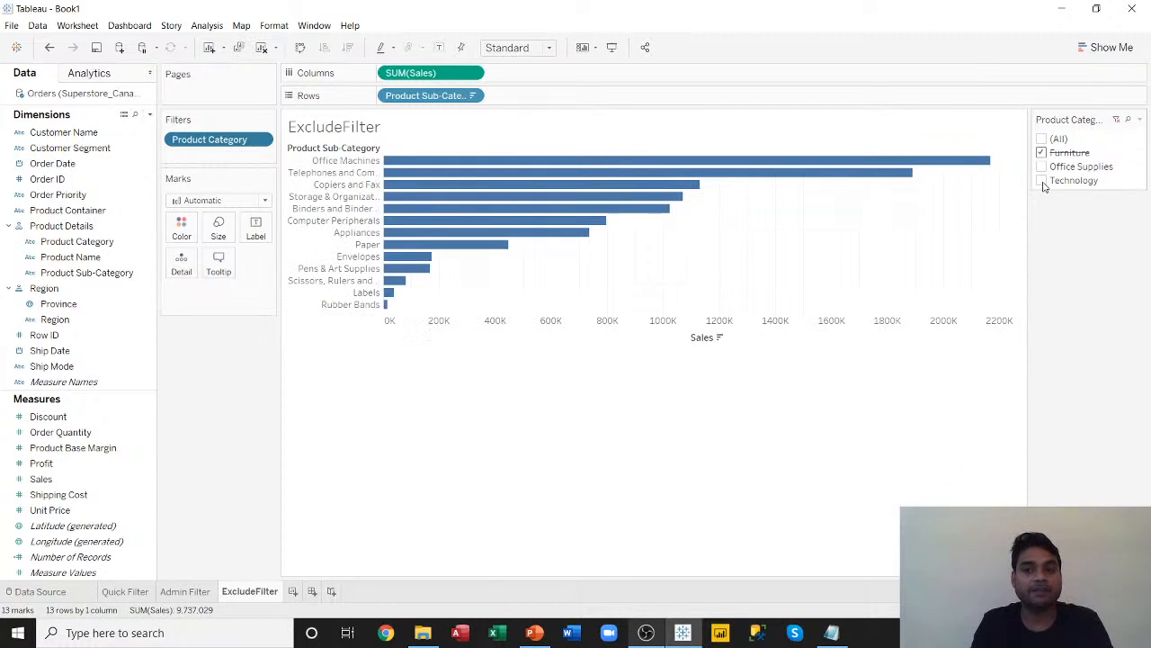
left_click(1042, 182)
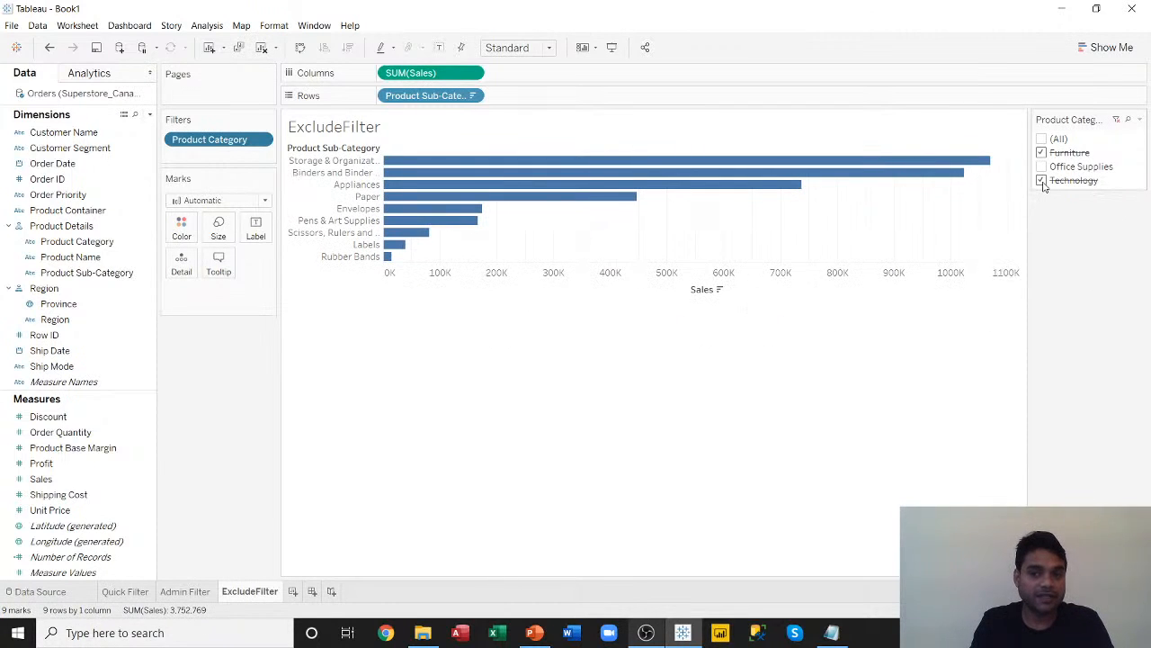
left_click(1043, 182)
left_click(1043, 183)
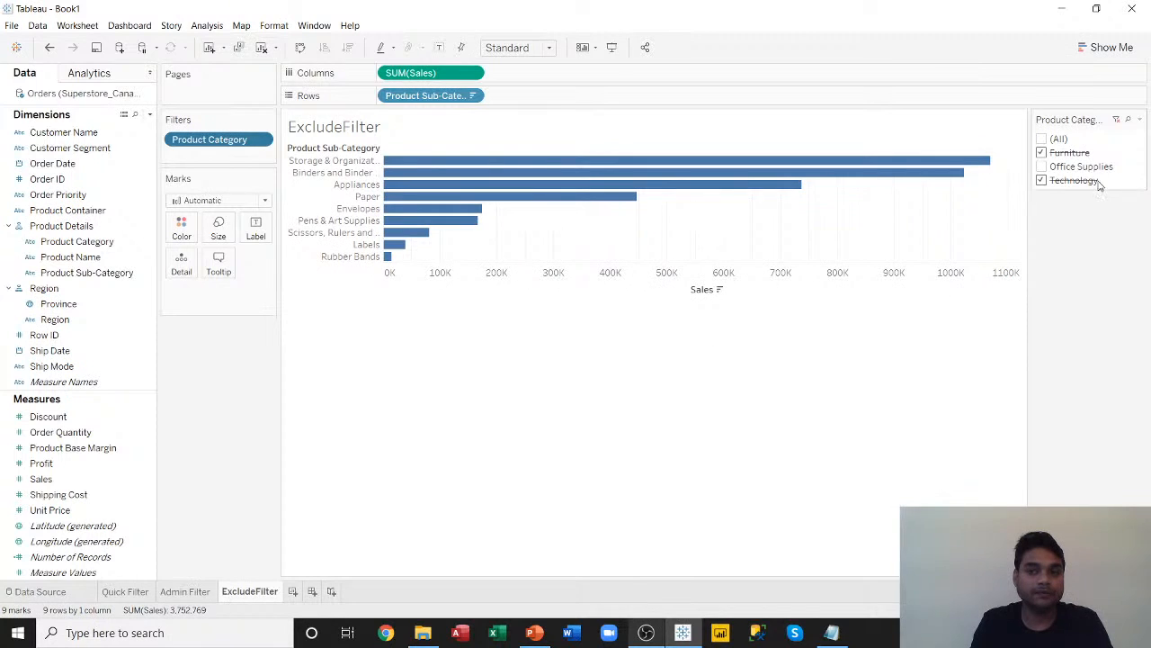
Bring Technology back and exclude it again, and switch off Exclude mode in the Product Category filter with all three categories selected.
left_click(1041, 182)
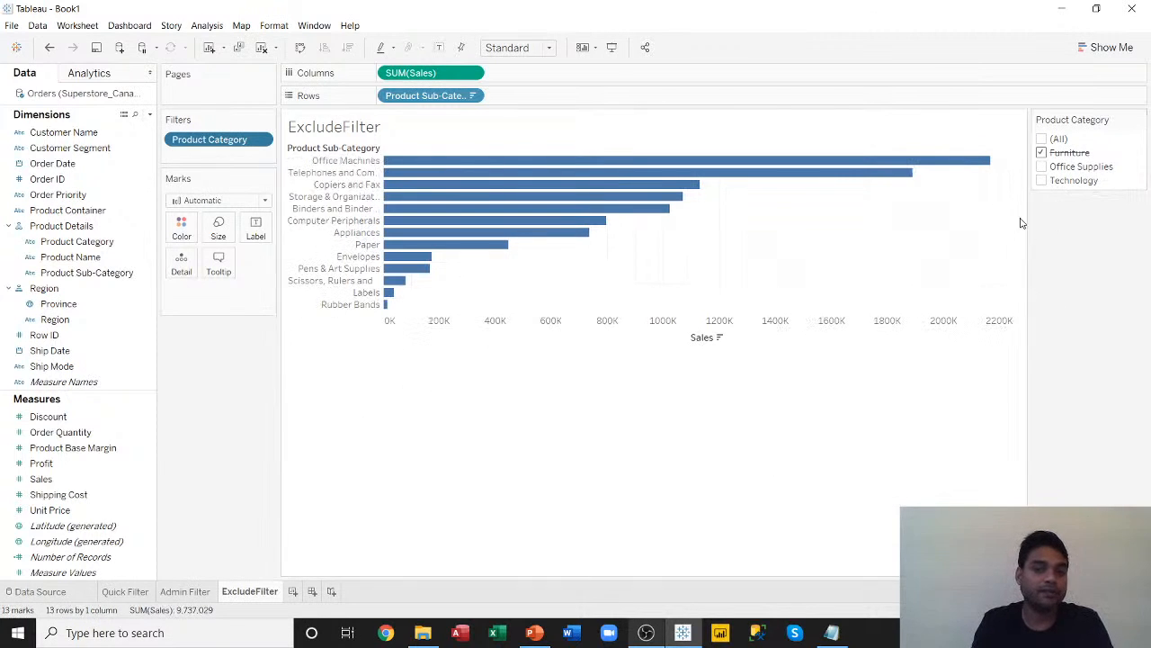
left_click(1042, 183)
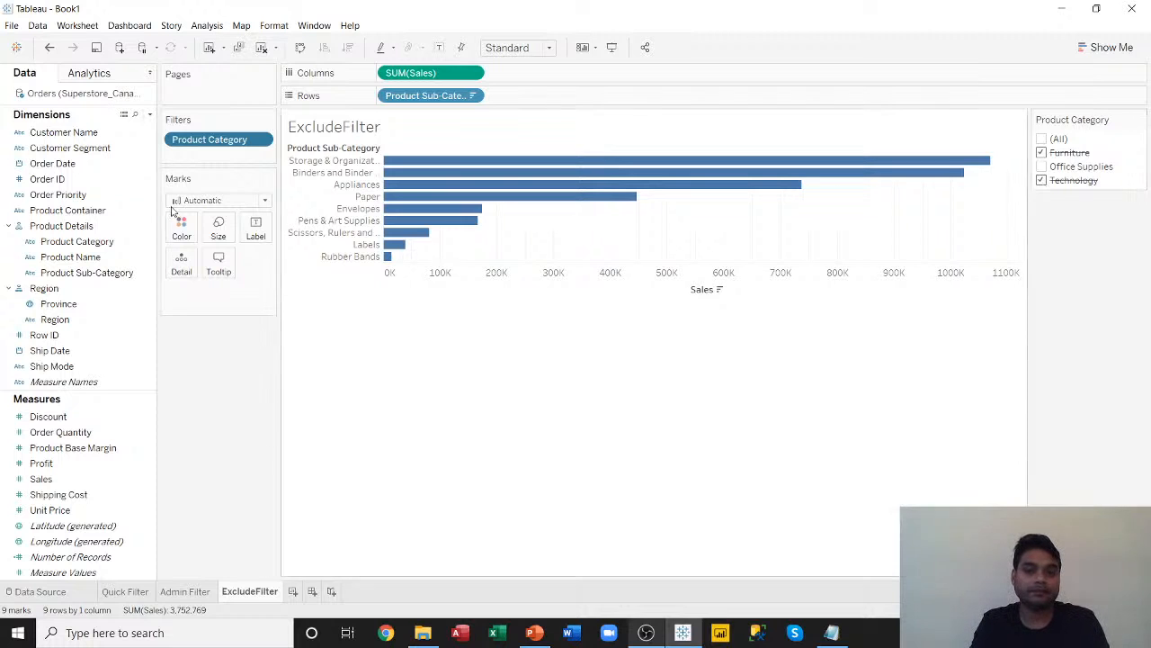
left_click(260, 141)
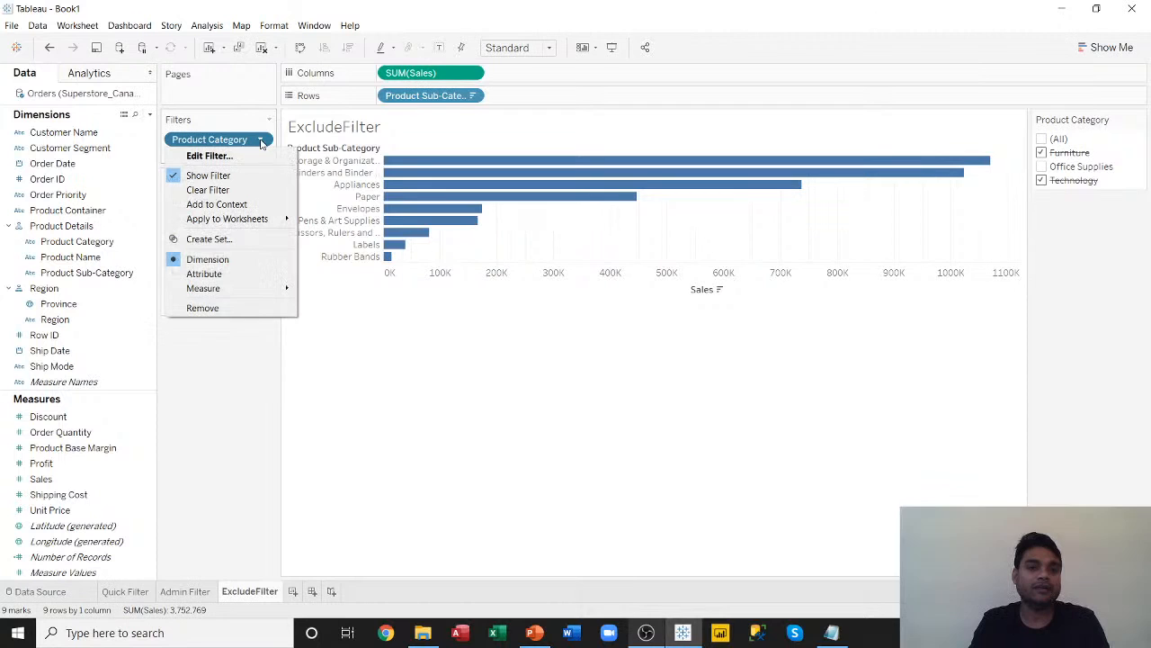
left_click(209, 156)
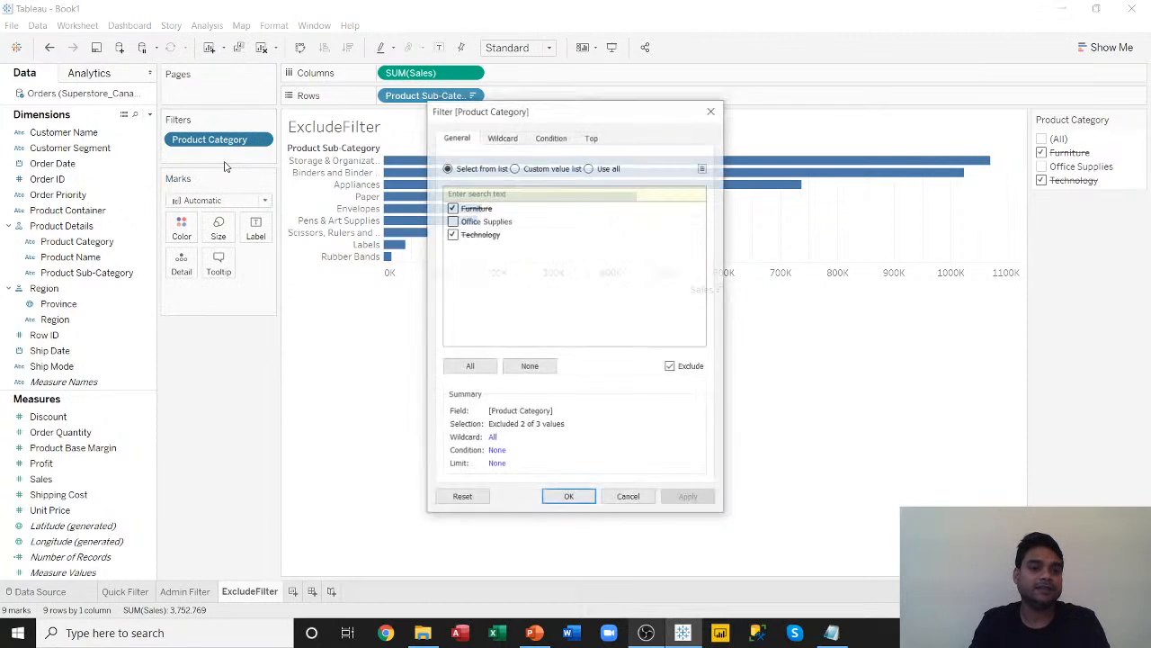
left_click(671, 367)
left_click(671, 367)
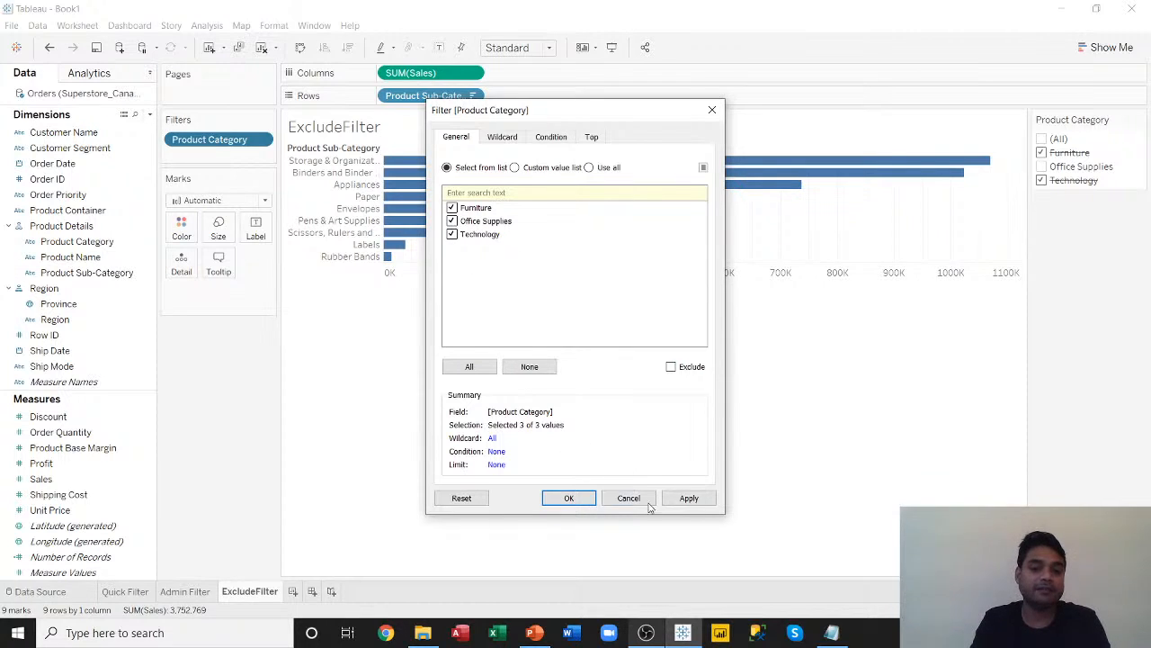
left_click(689, 499)
left_click(570, 498)
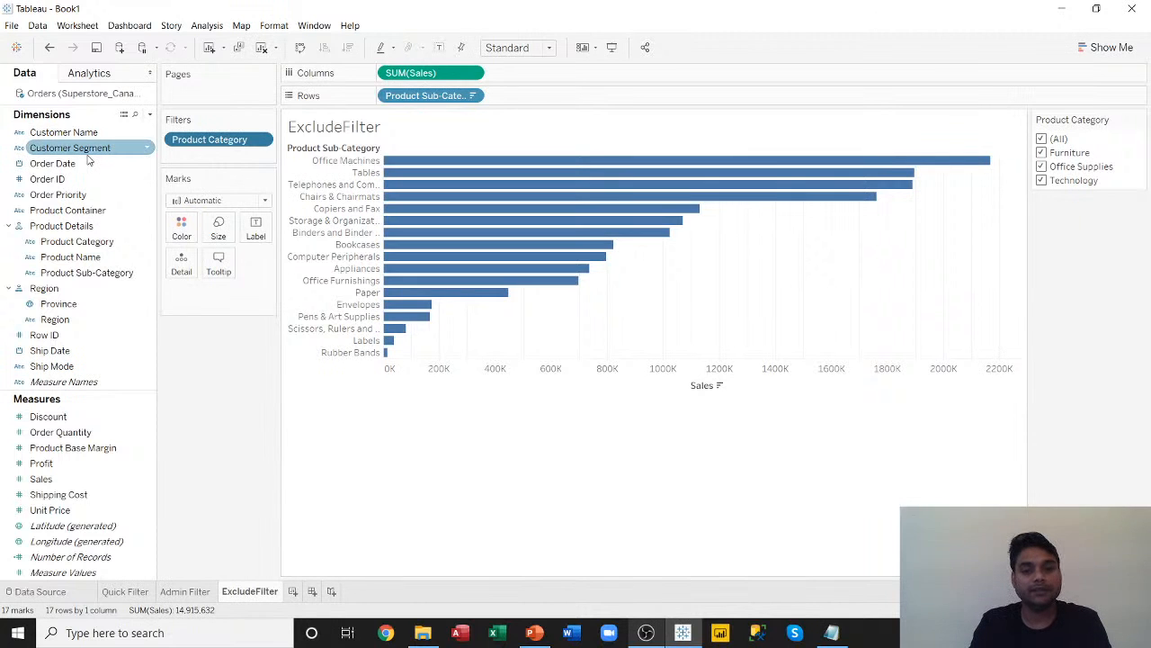
Review the wildcard matching options of the Product Category filter and leave them without making changes.
left_click(262, 139)
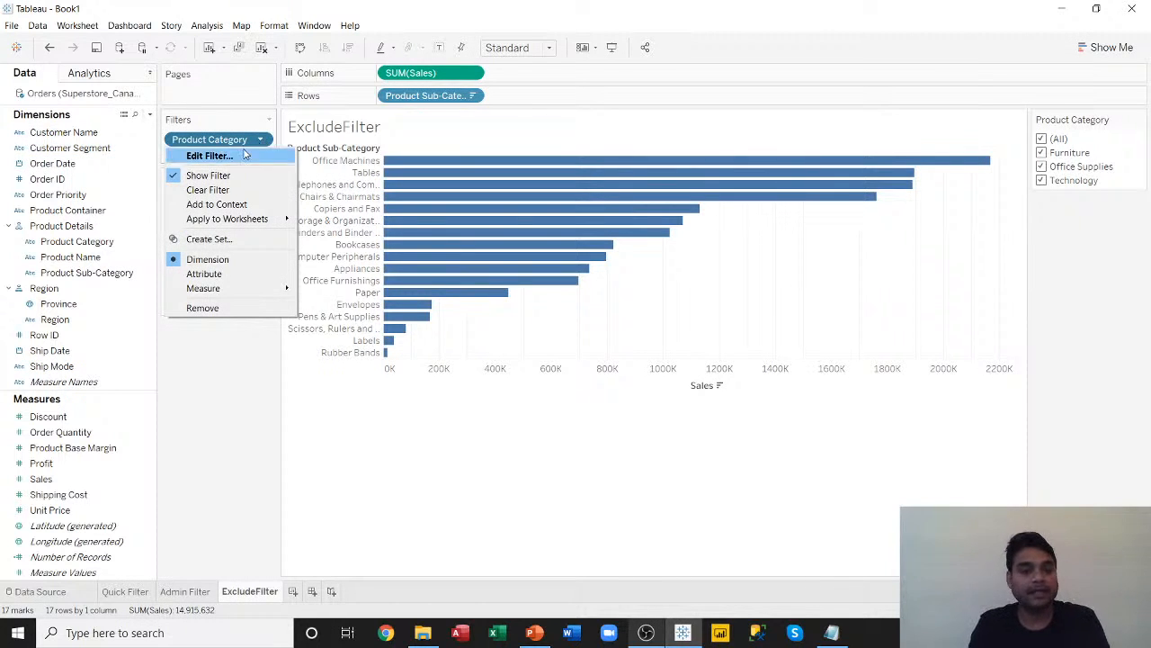
left_click(208, 156)
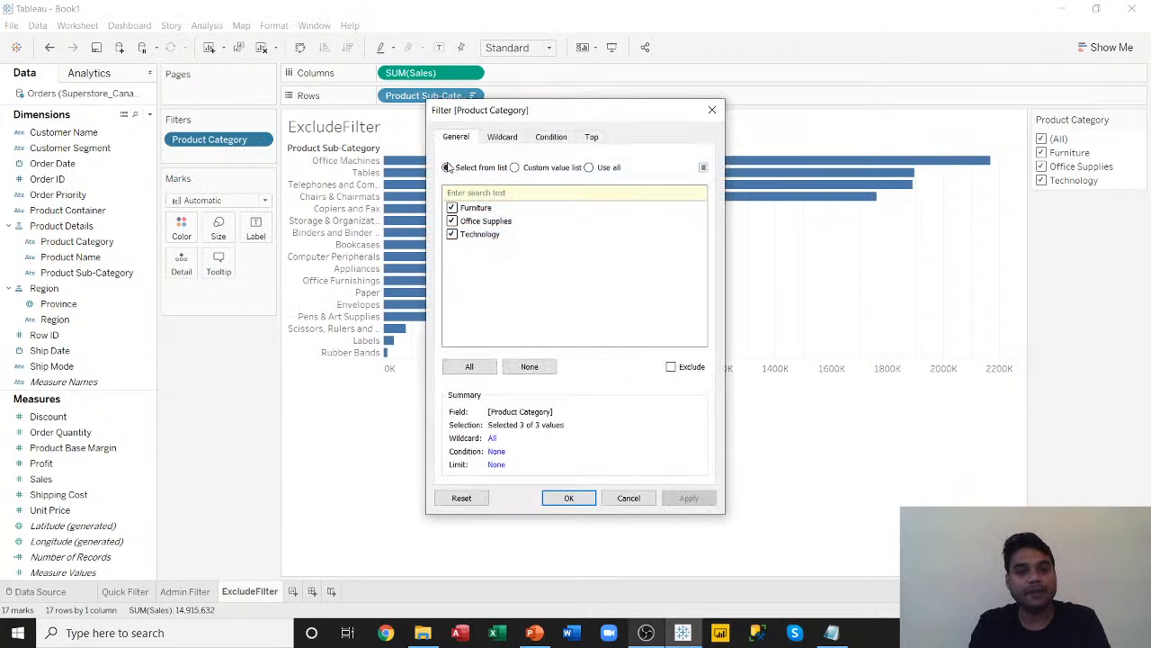
left_click(510, 137)
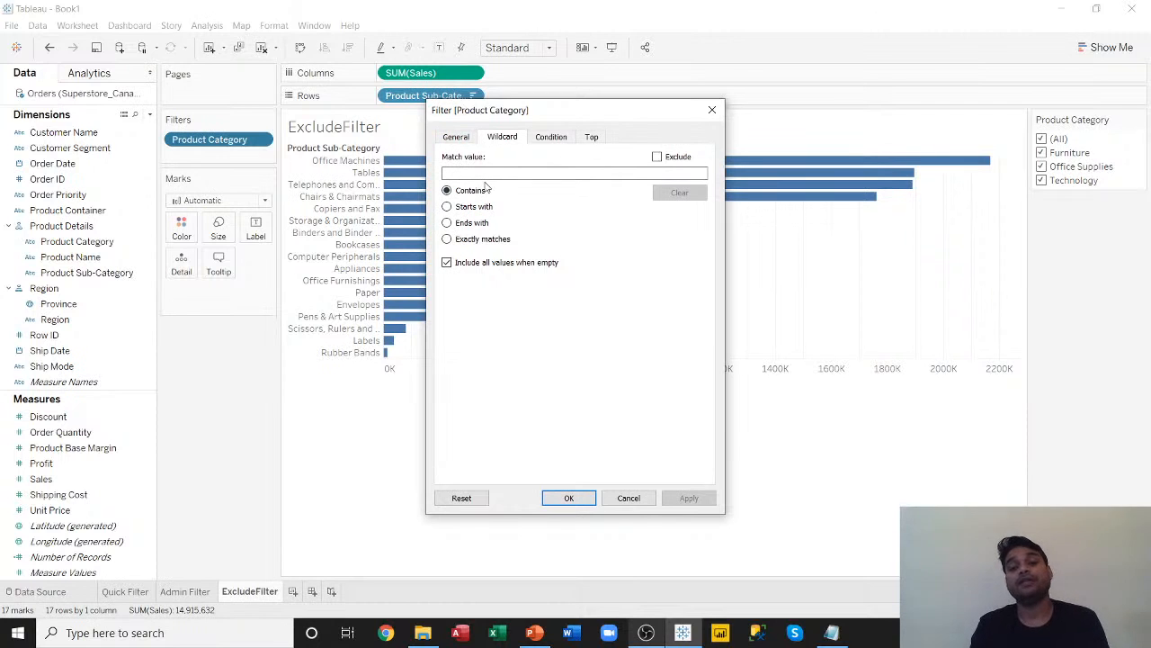
left_click(631, 499)
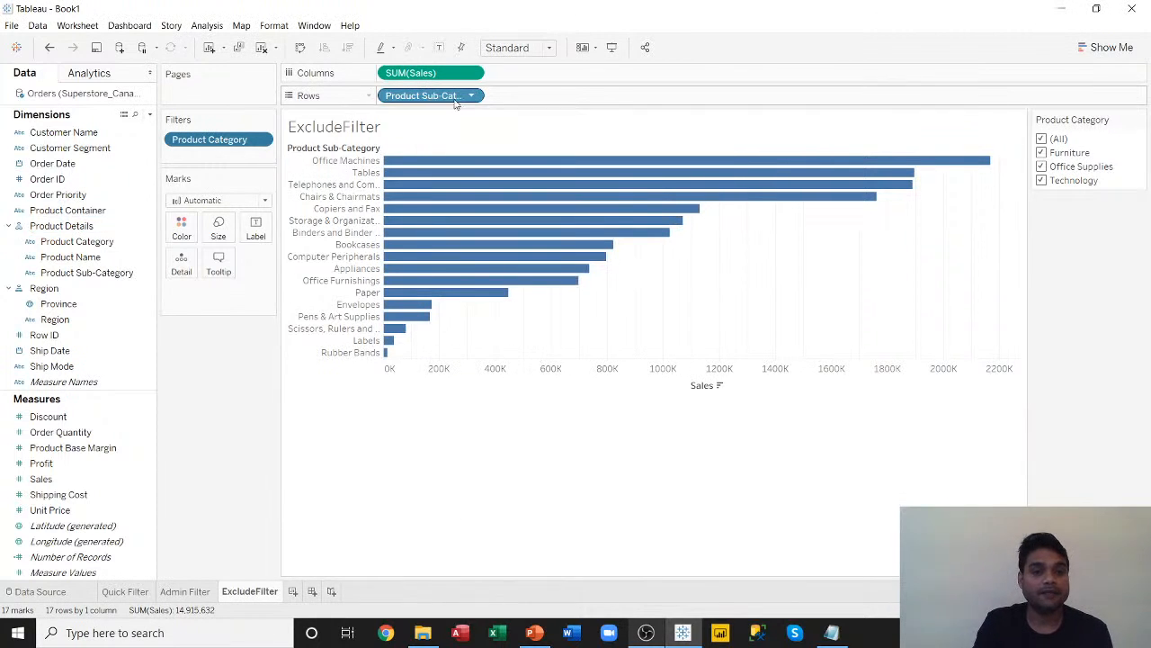
Replace Product Sub-Category with Product Name on the chart's rows and sort the bars by Sales in descending order.
left_click_drag(450, 96, 135, 234)
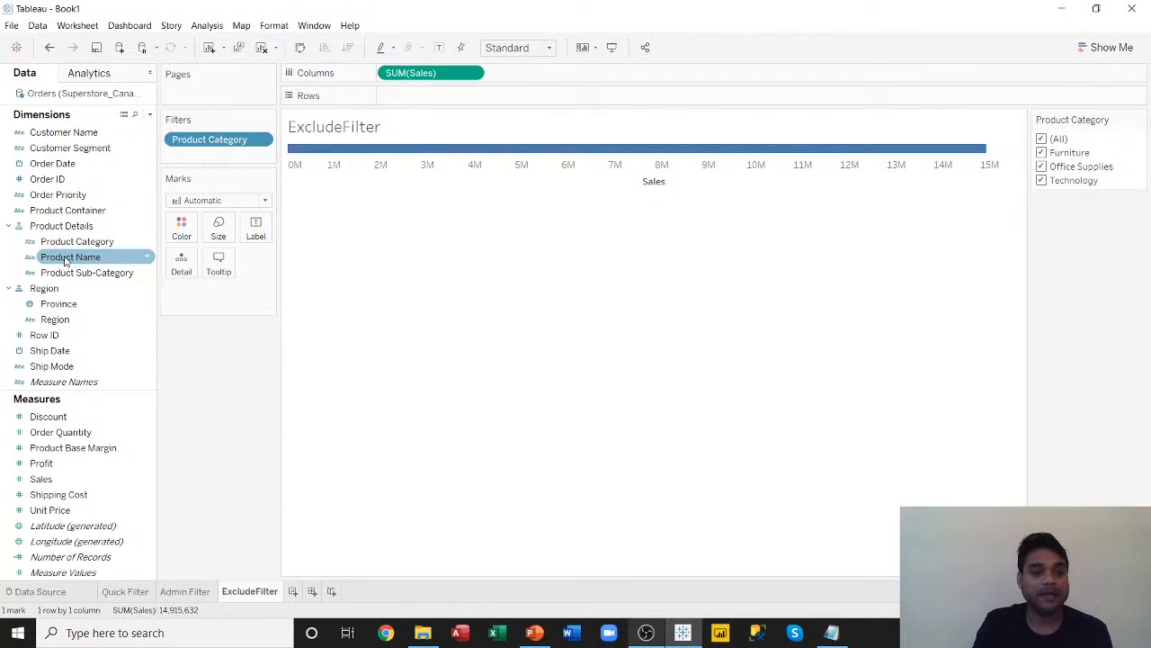
left_click_drag(72, 257, 419, 96)
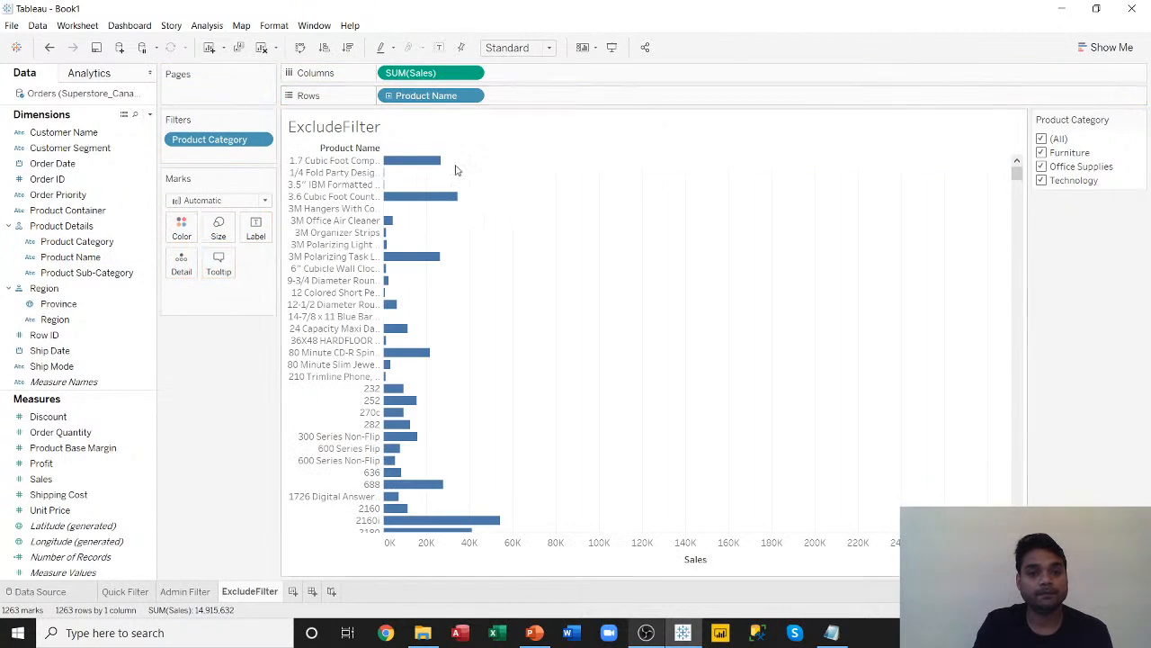
left_click(348, 49)
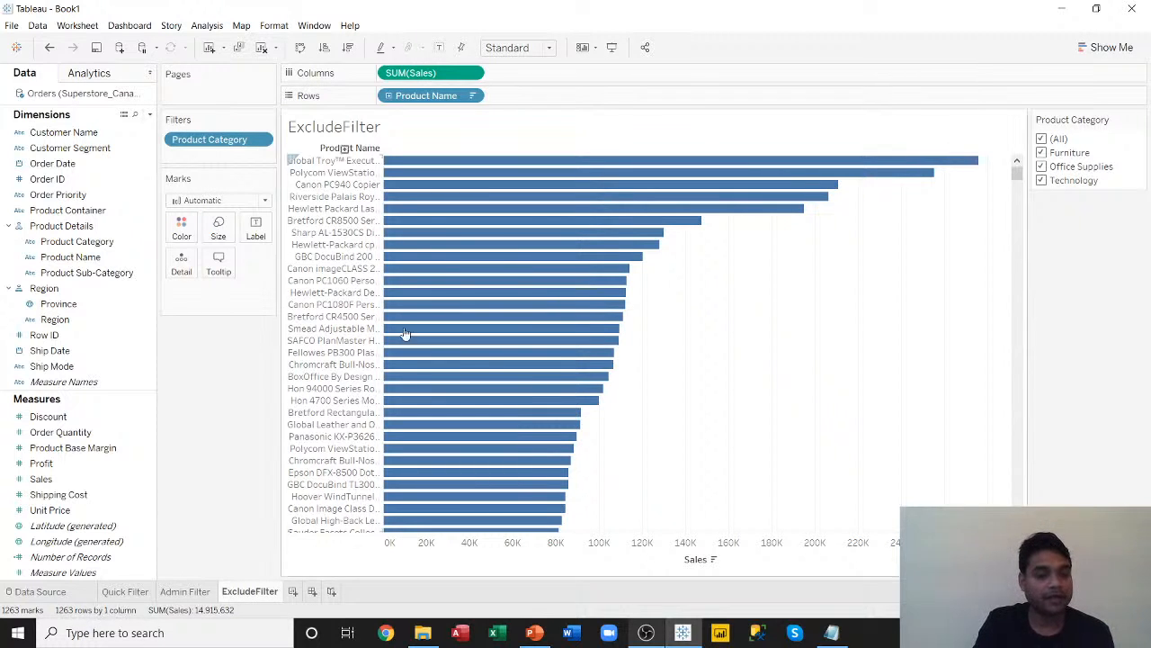
mouse_move(431, 212)
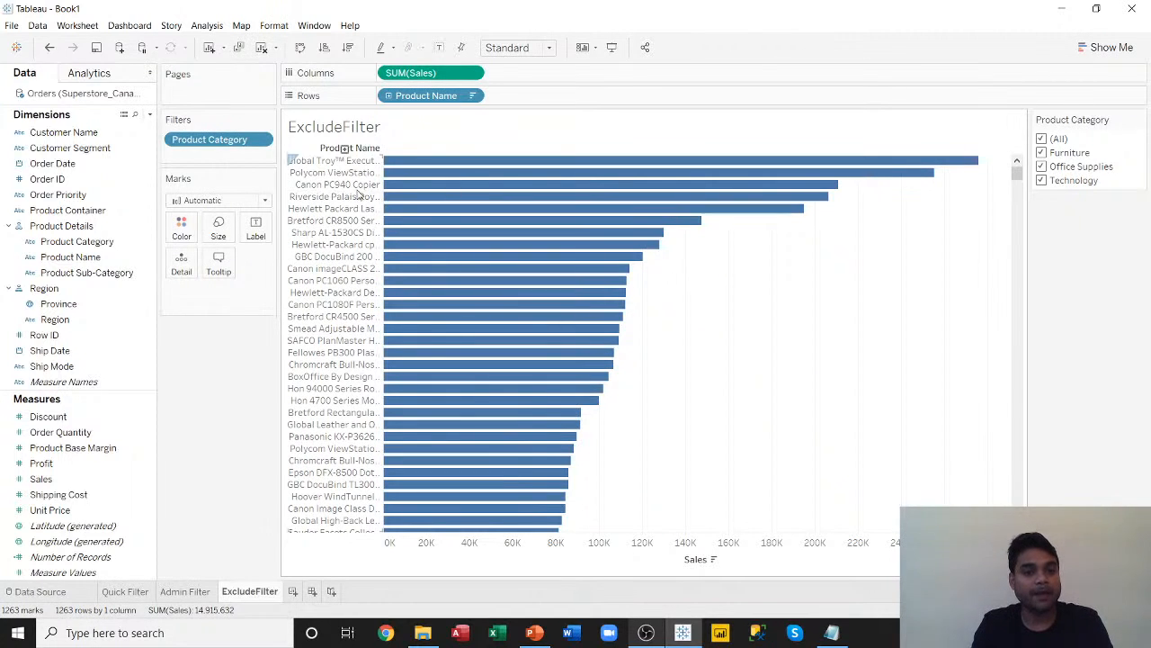
mouse_move(486, 273)
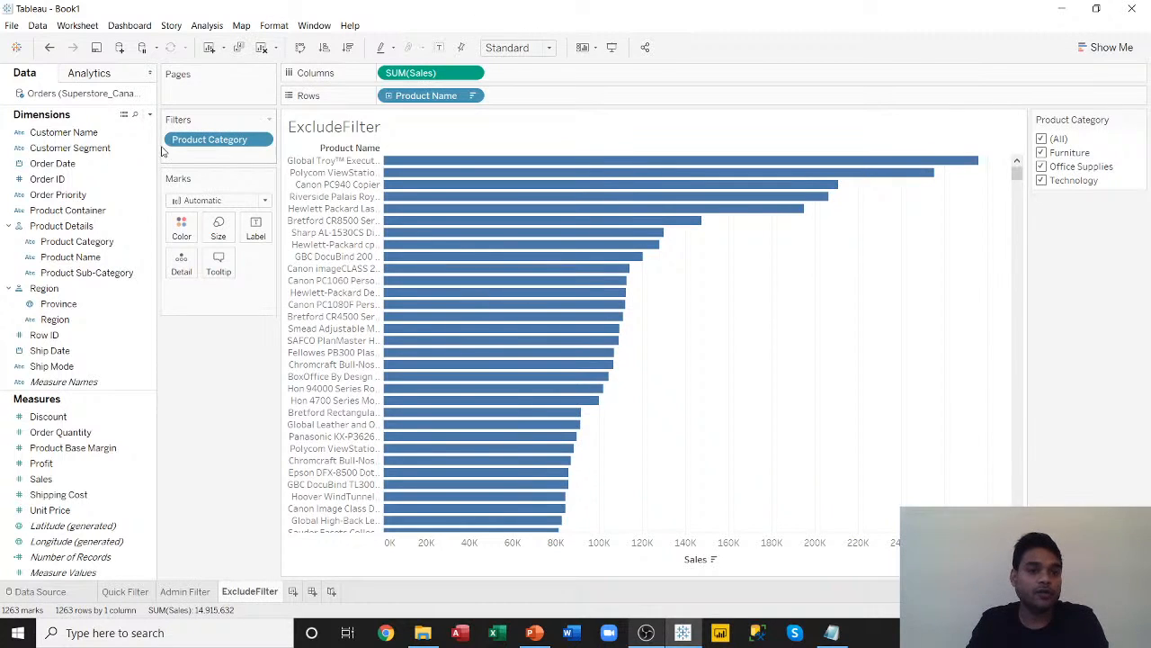
Try to filter the chart with a wildcard on Product Category that matches values containing "Printer".
left_click(262, 140)
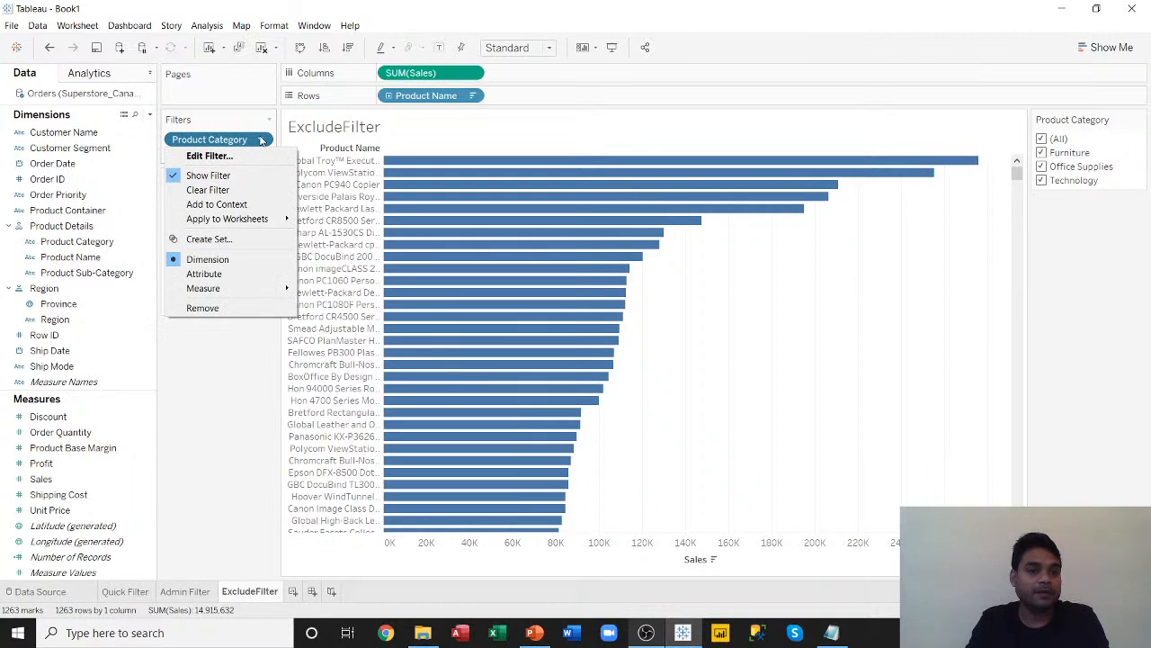
left_click(210, 156)
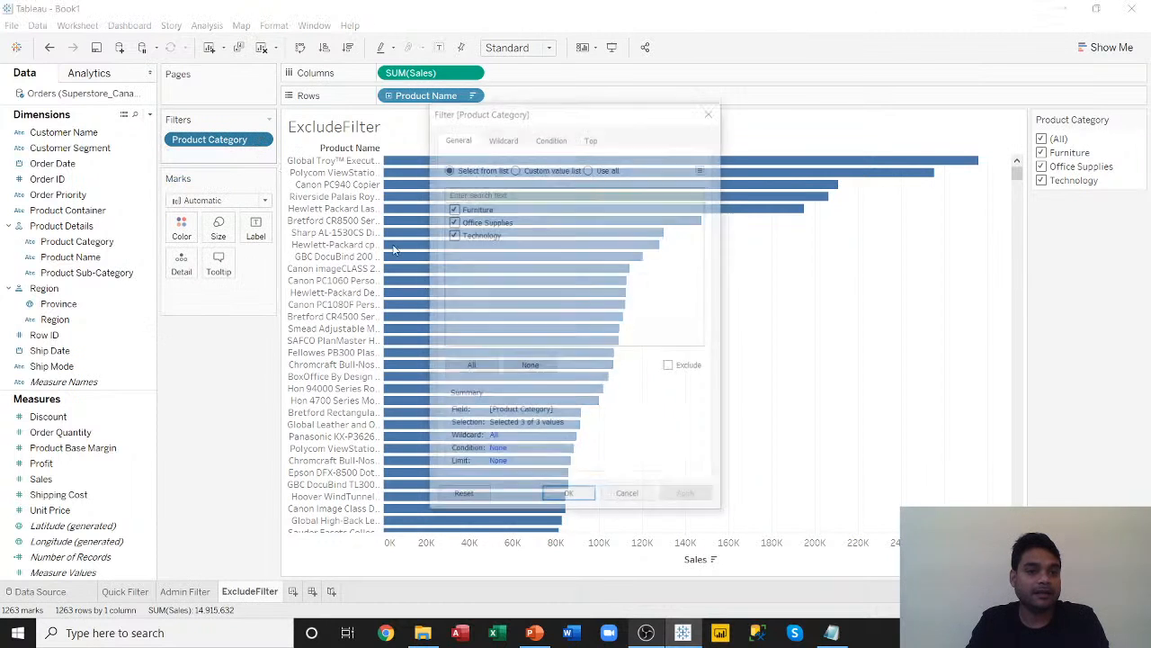
left_click(504, 138)
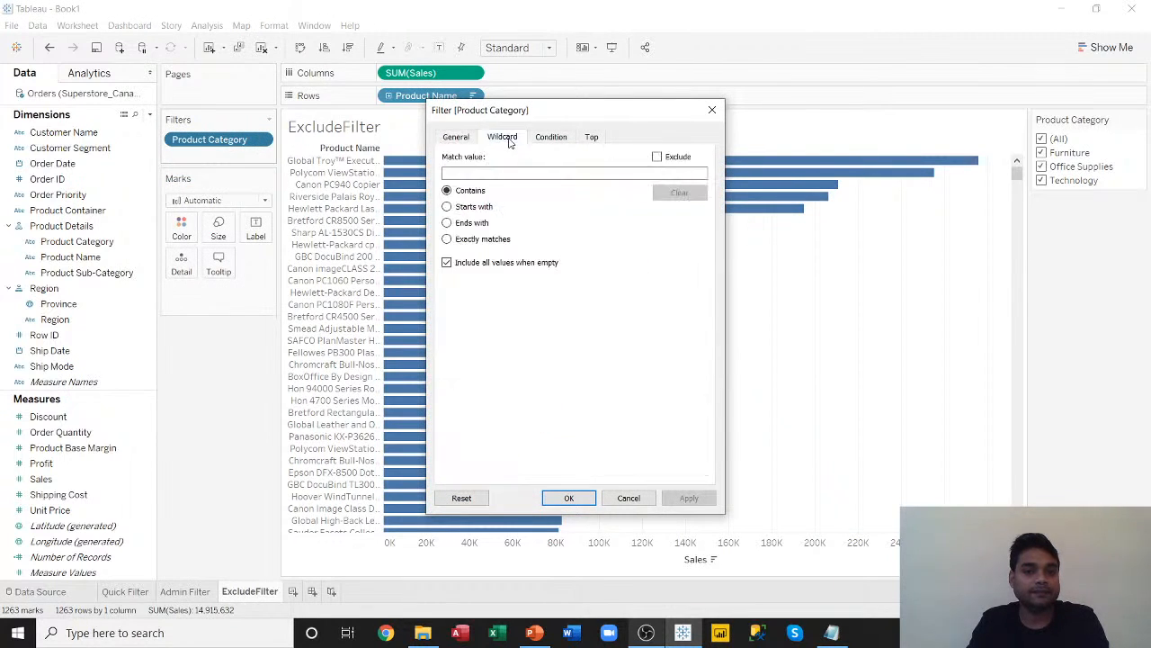
left_click(510, 173)
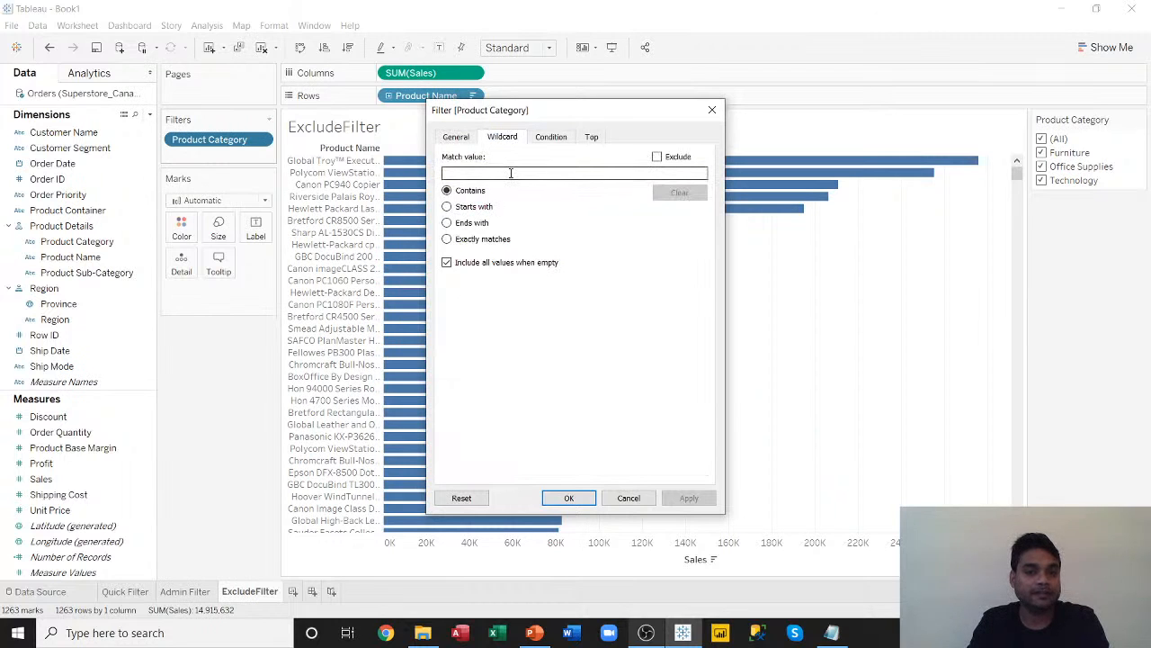
type("F")
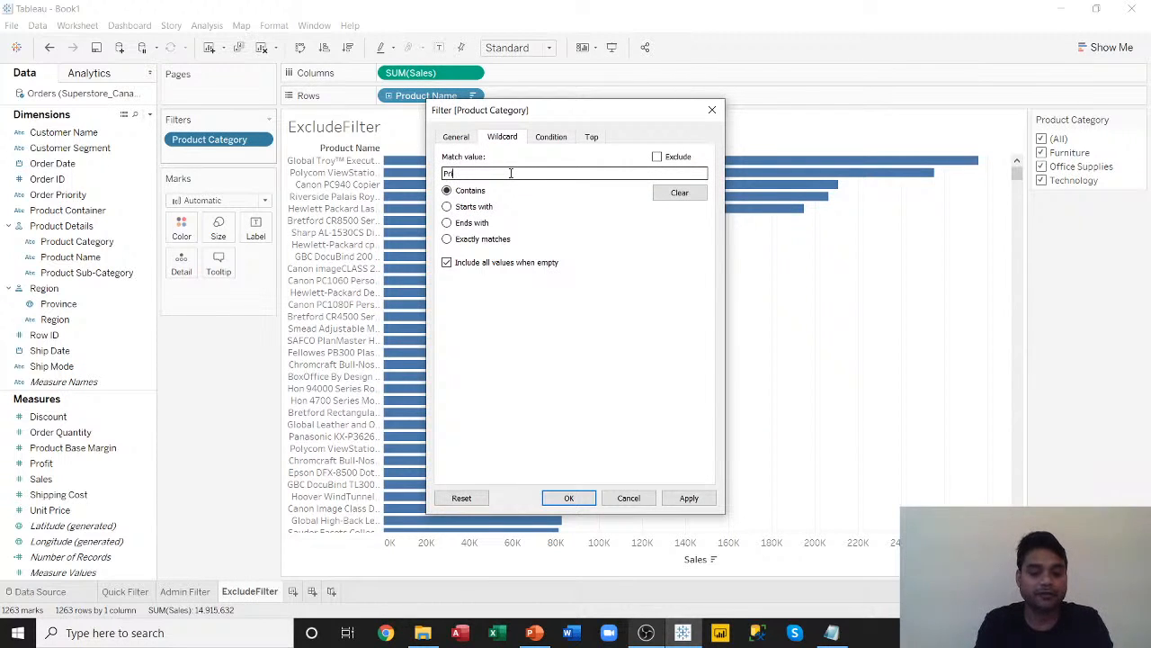
type("rint")
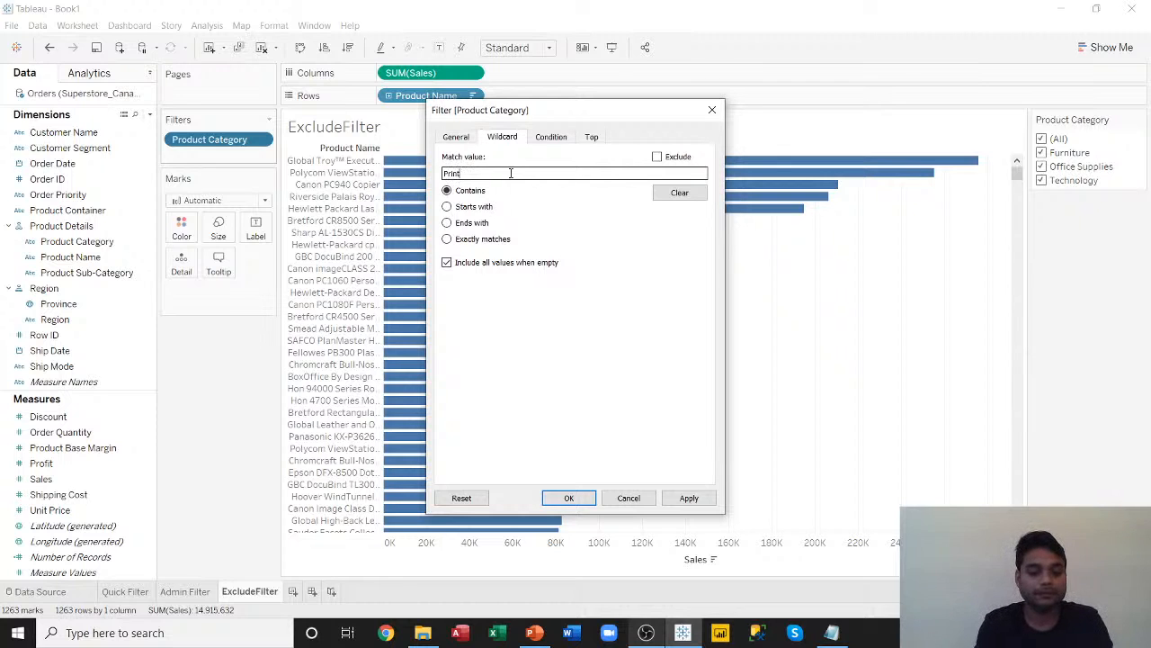
type("eer")
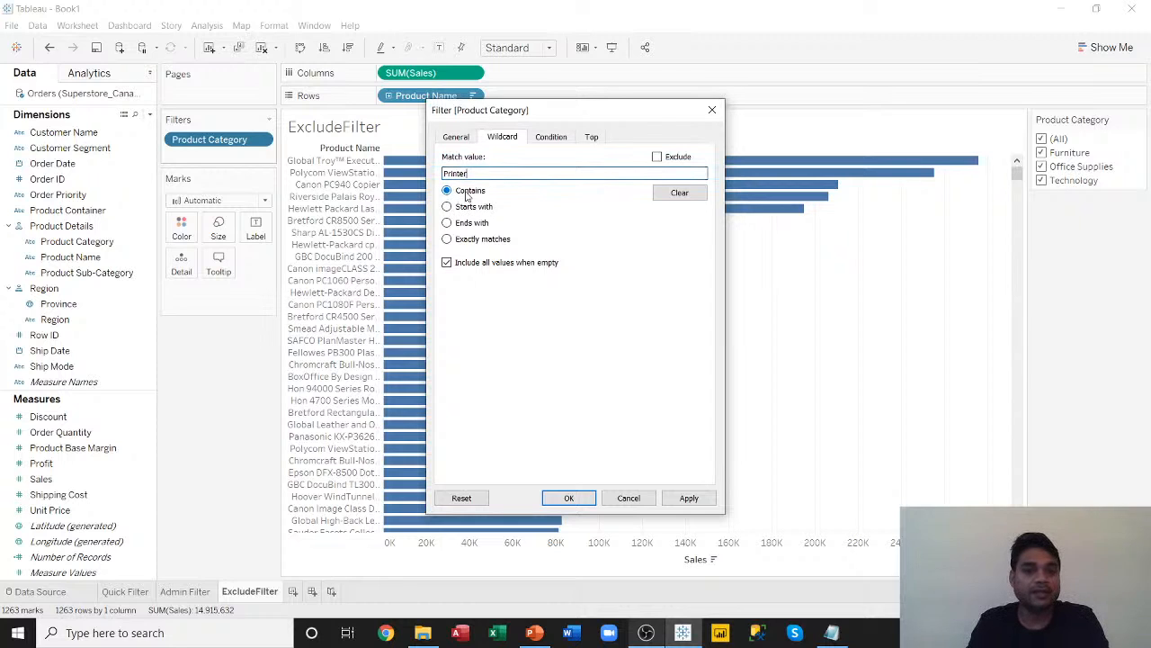
left_click(700, 503)
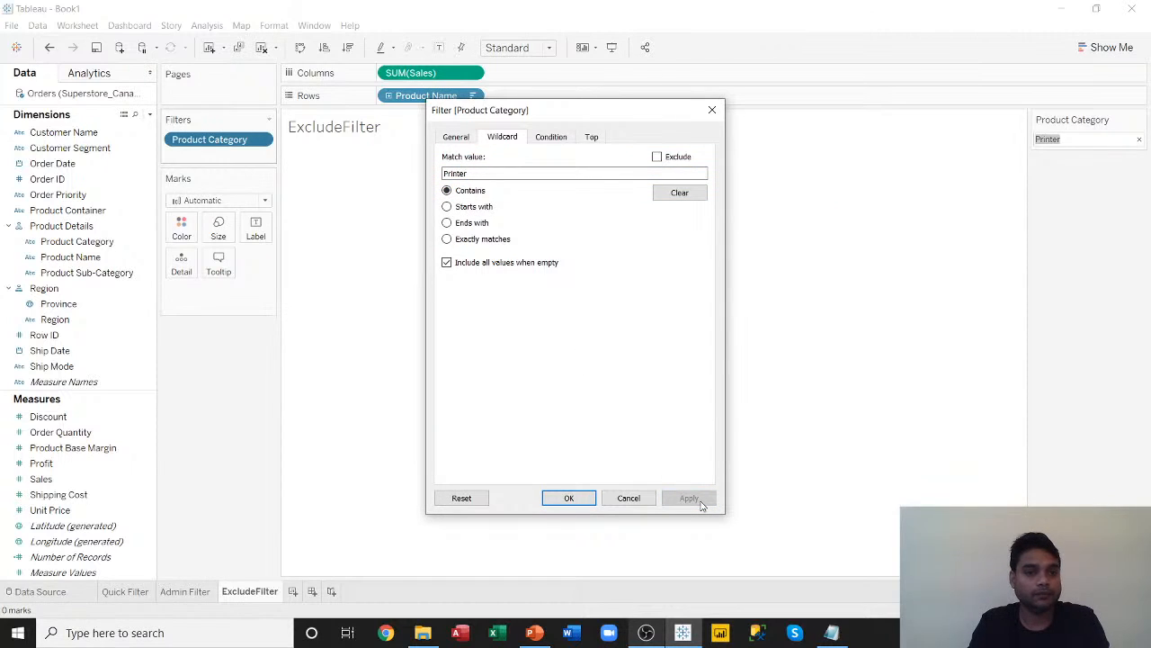
left_click(633, 500)
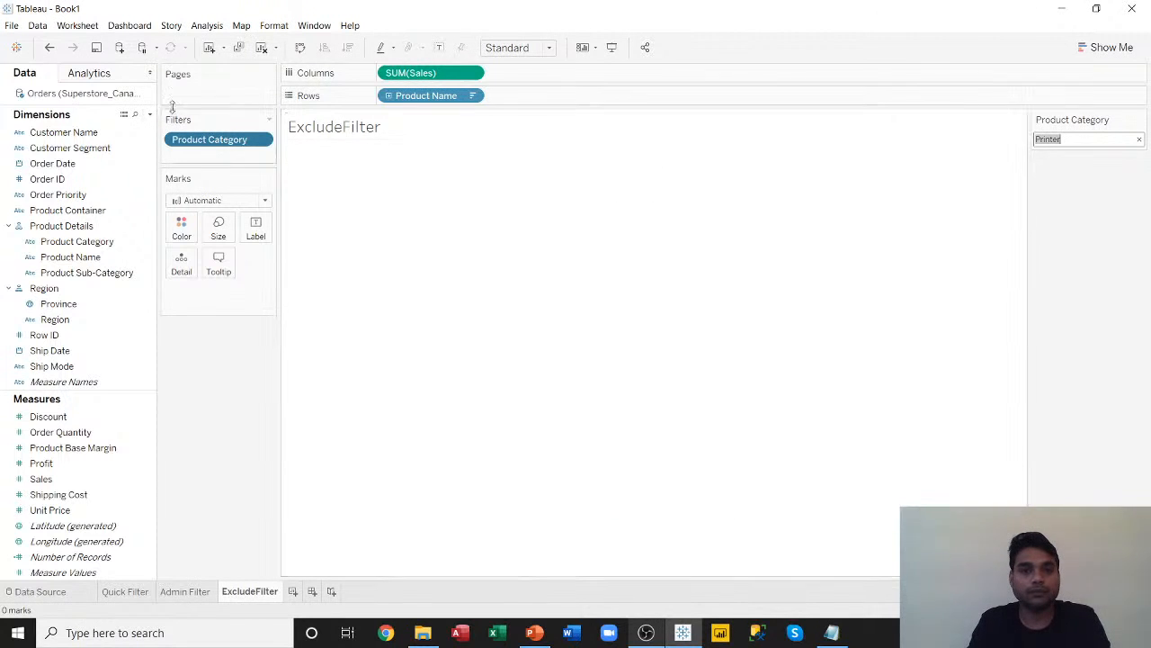
Clear the ExcludeFilter sheet and build a horizontal bar chart of Sales by Product Name, sorted in descending order.
left_click(261, 47)
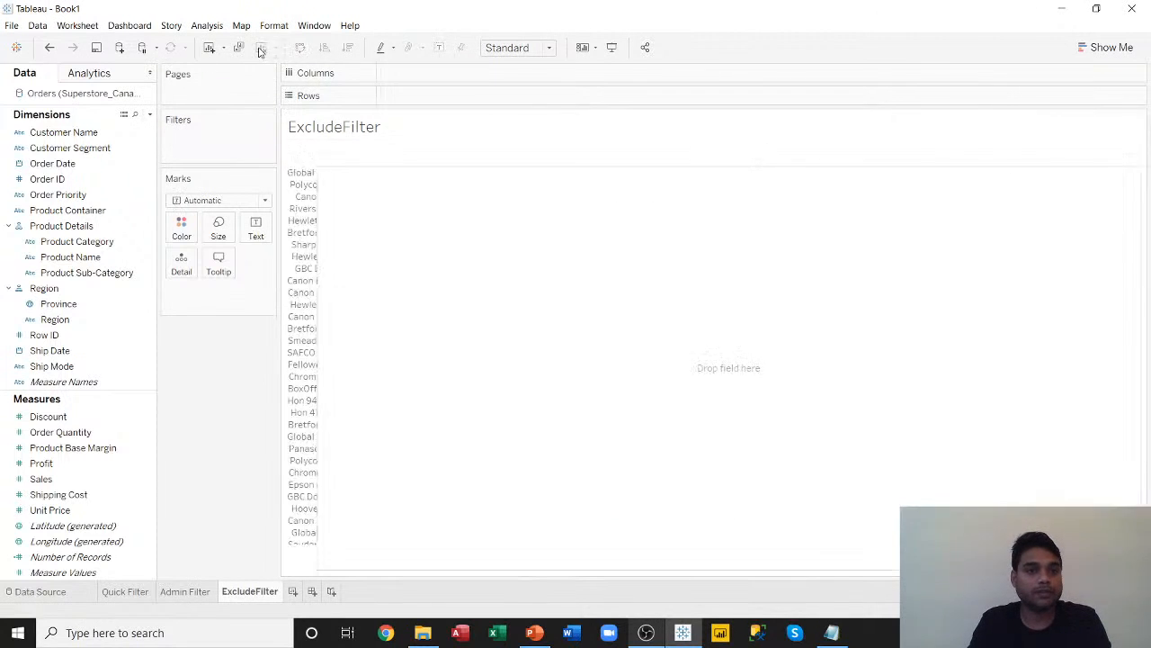
left_click(85, 259)
left_click(41, 479, "ctrl")
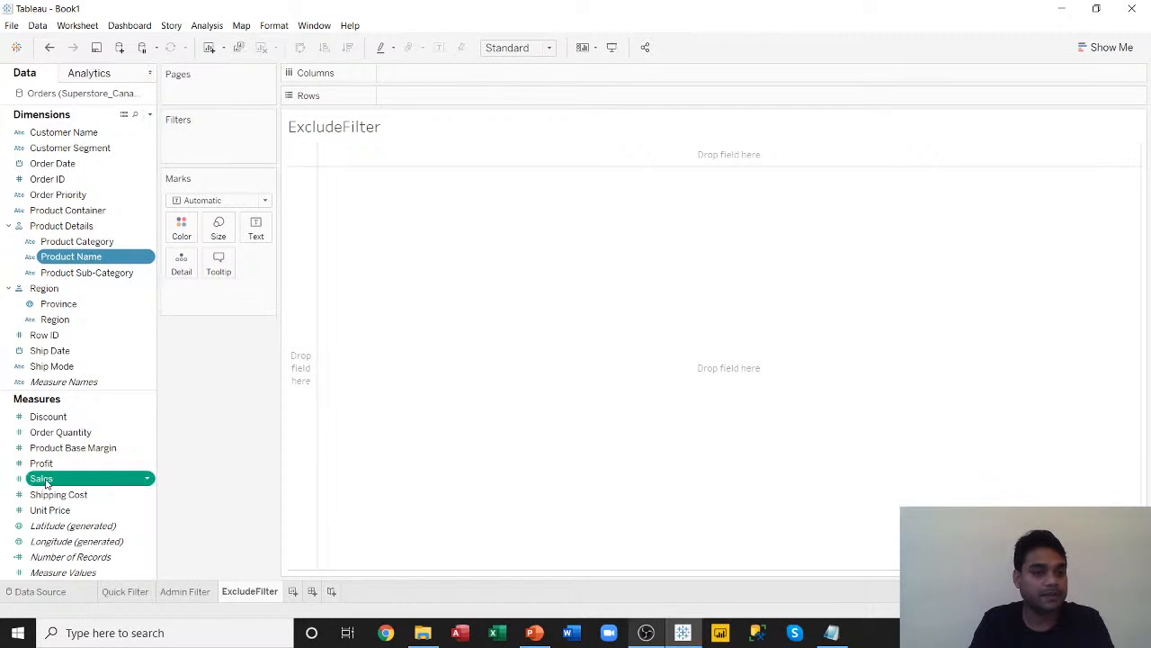
left_click(1106, 48)
left_click(1027, 158)
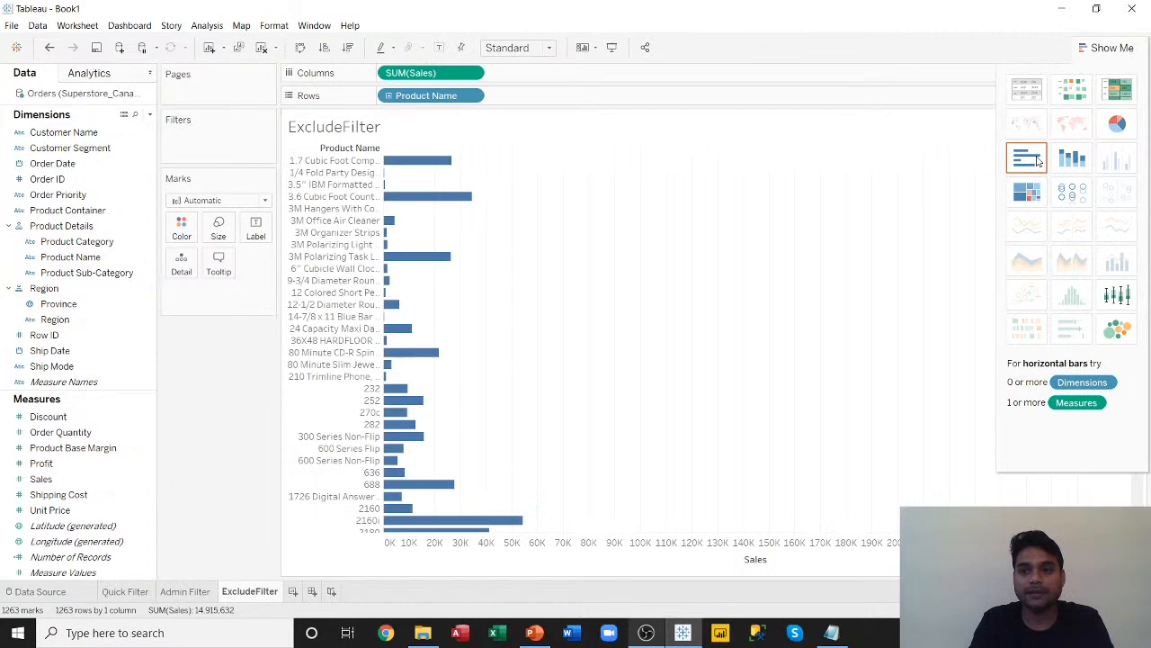
left_click(1112, 48)
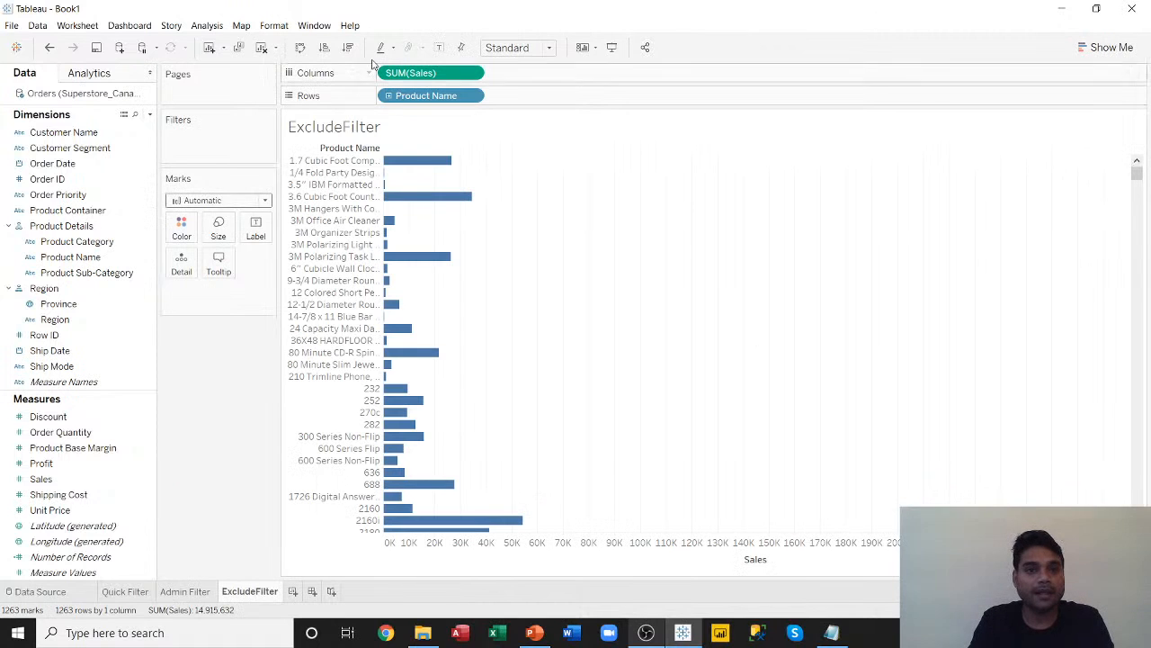
left_click(347, 47)
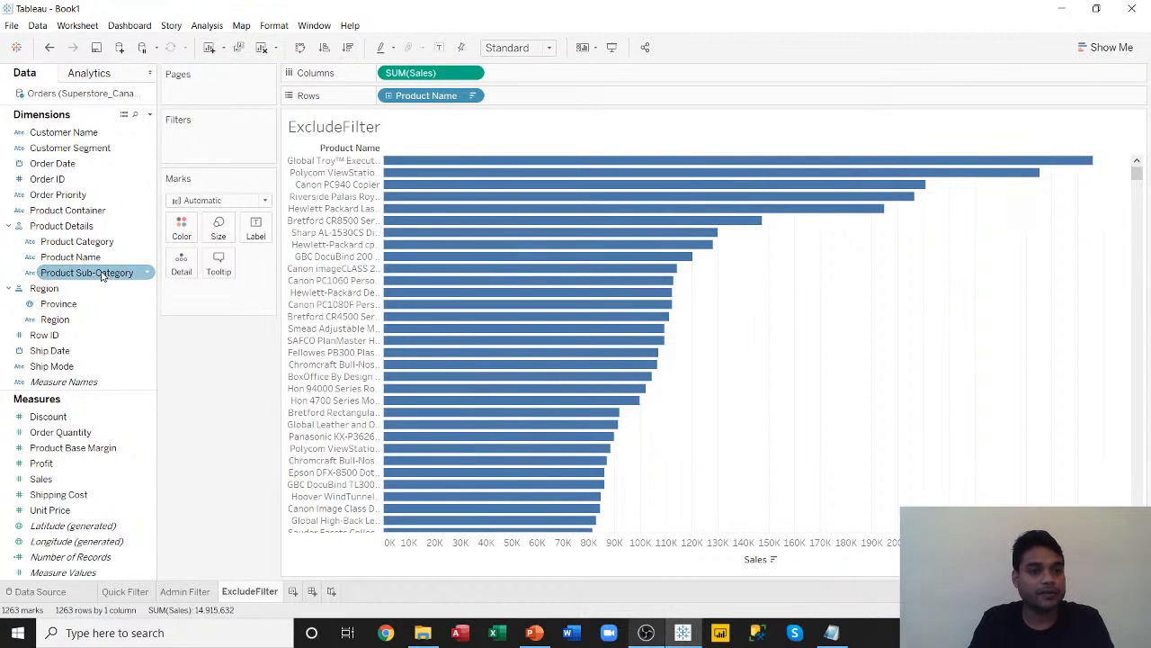
Filter the bar chart with a wildcard on Product Name that matches values containing "Printer".
left_click(149, 258)
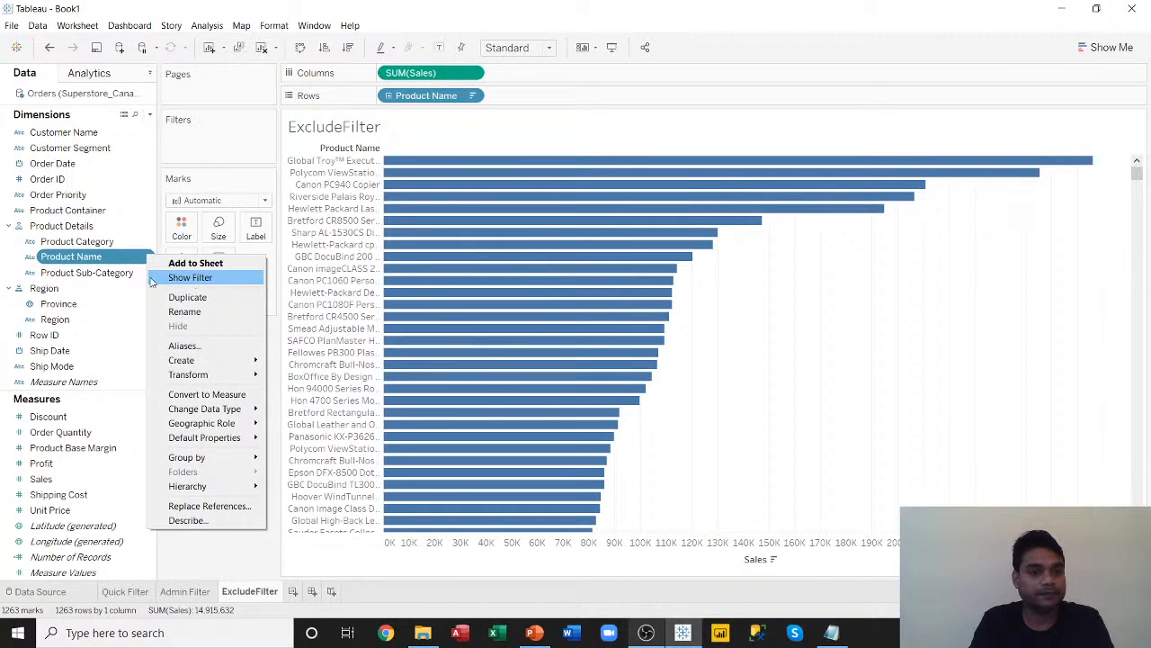
left_click_drag(86, 257, 213, 125)
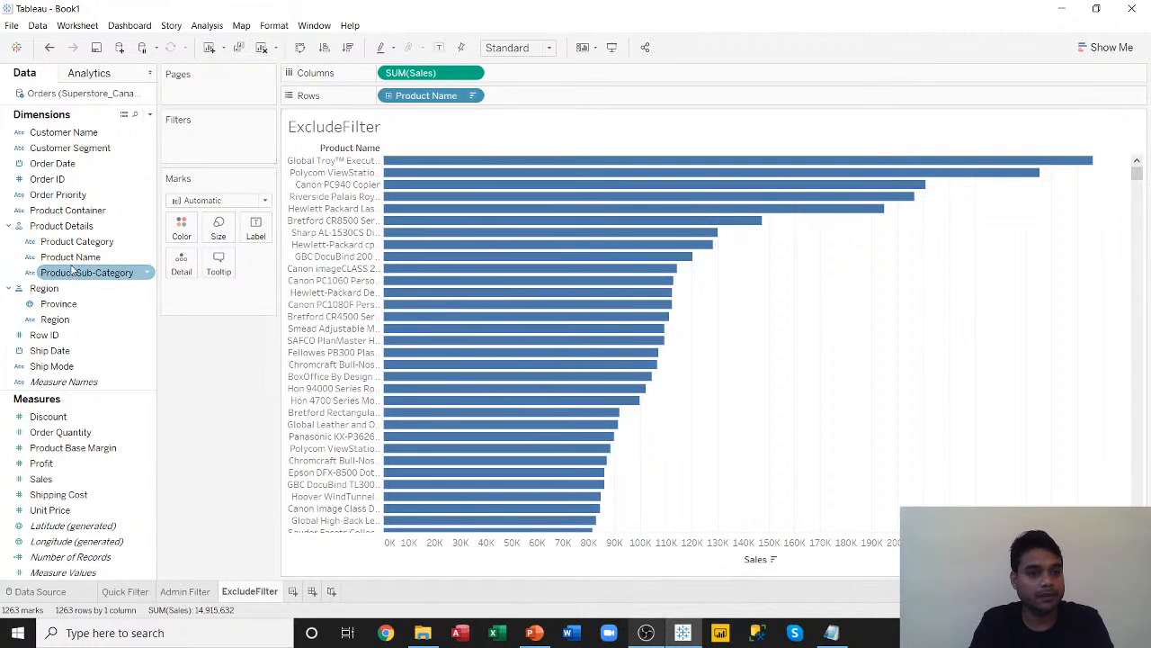
left_click_drag(72, 258, 220, 141)
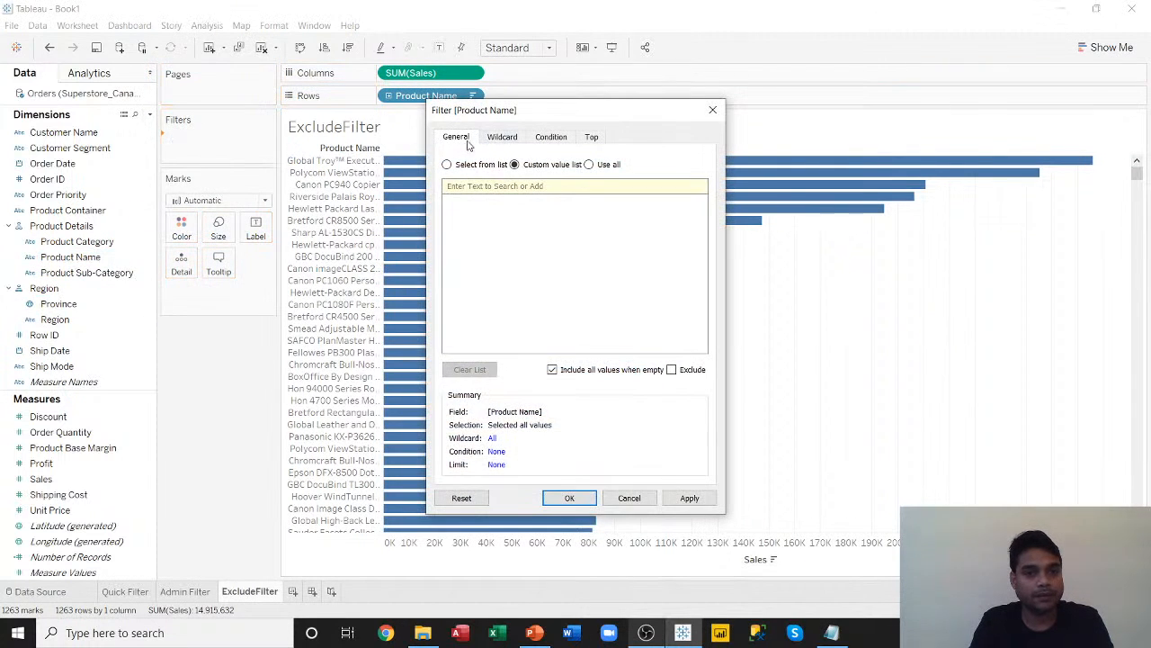
left_click(502, 138)
left_click(526, 174)
type("P")
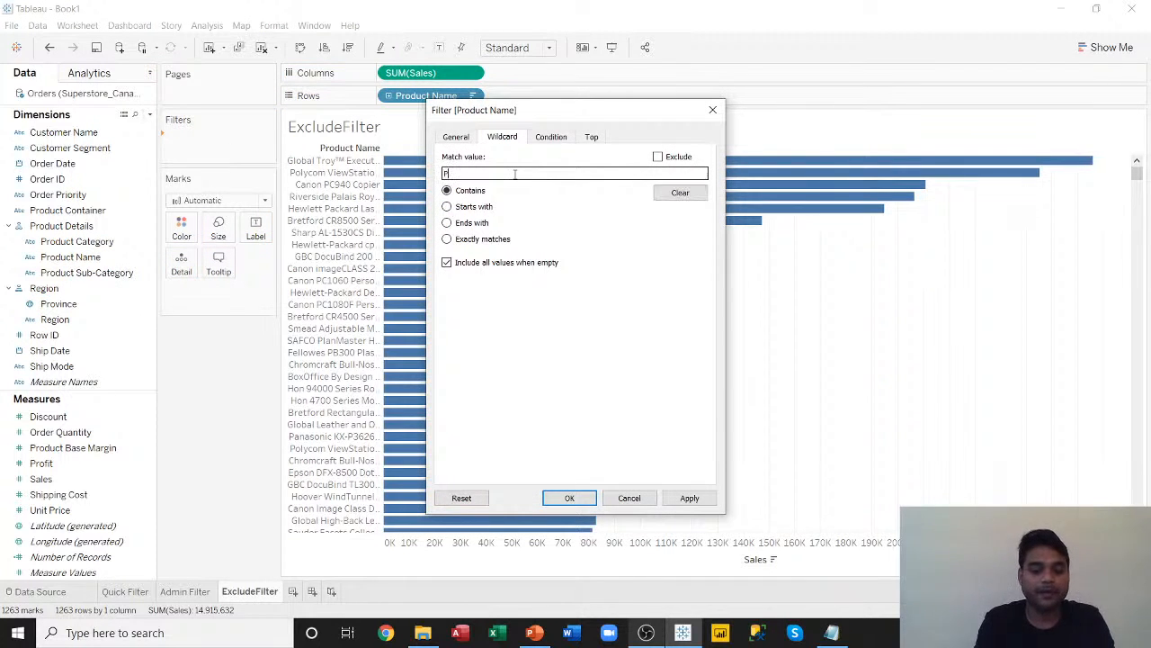
type("rinters")
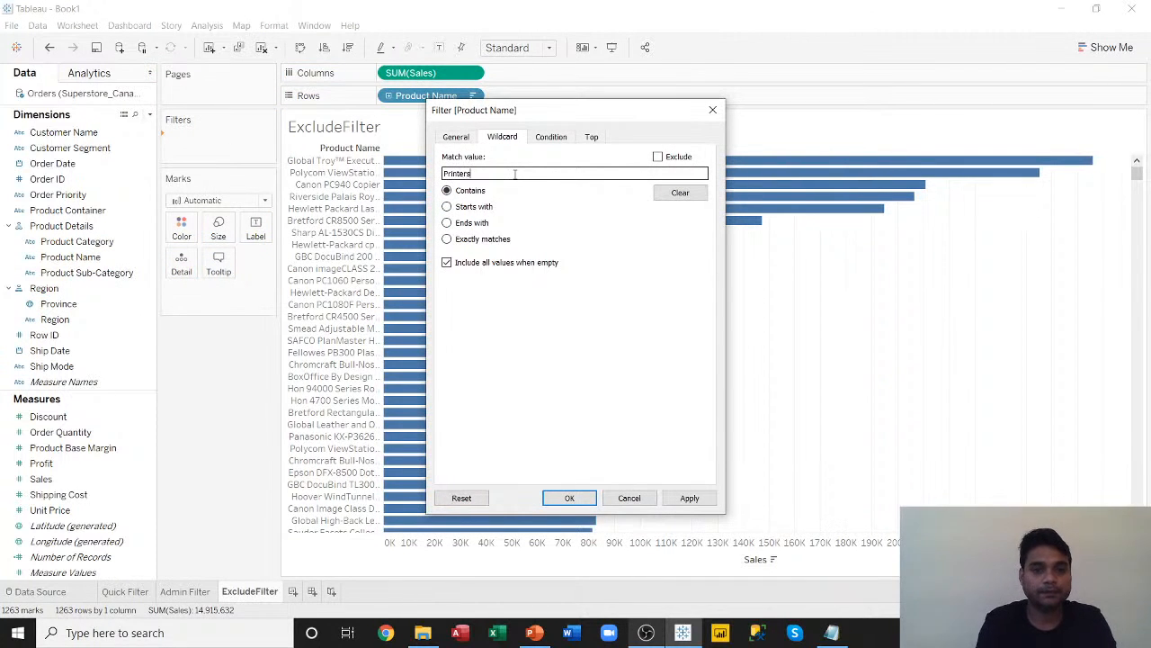
key("BackSpace")
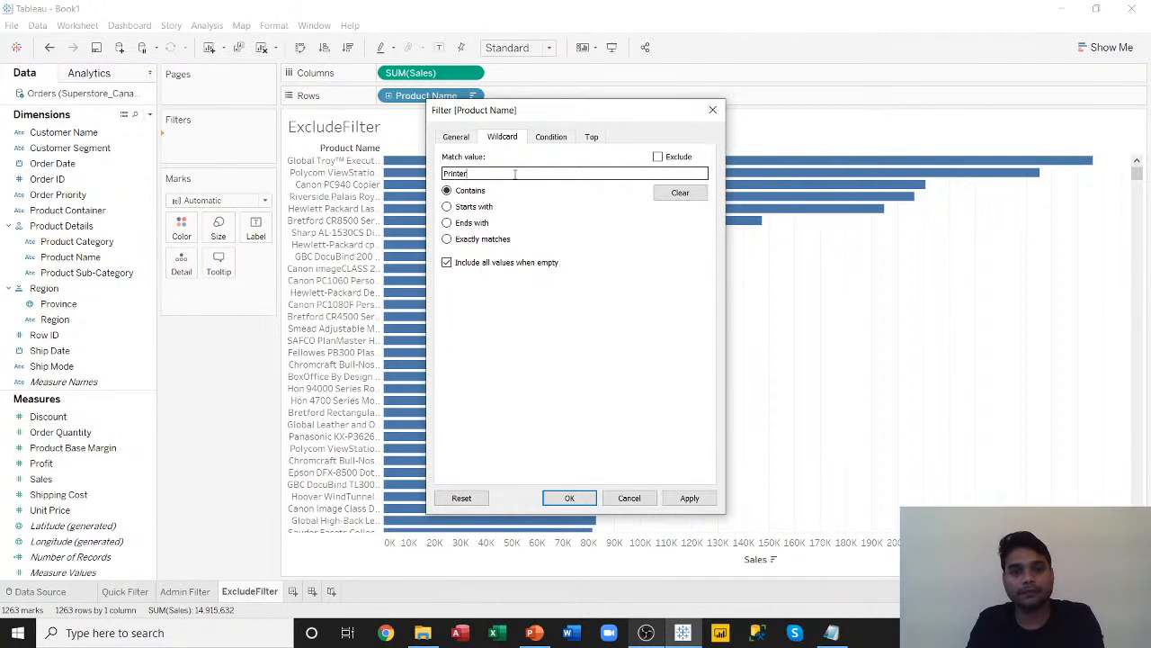
left_click(689, 498)
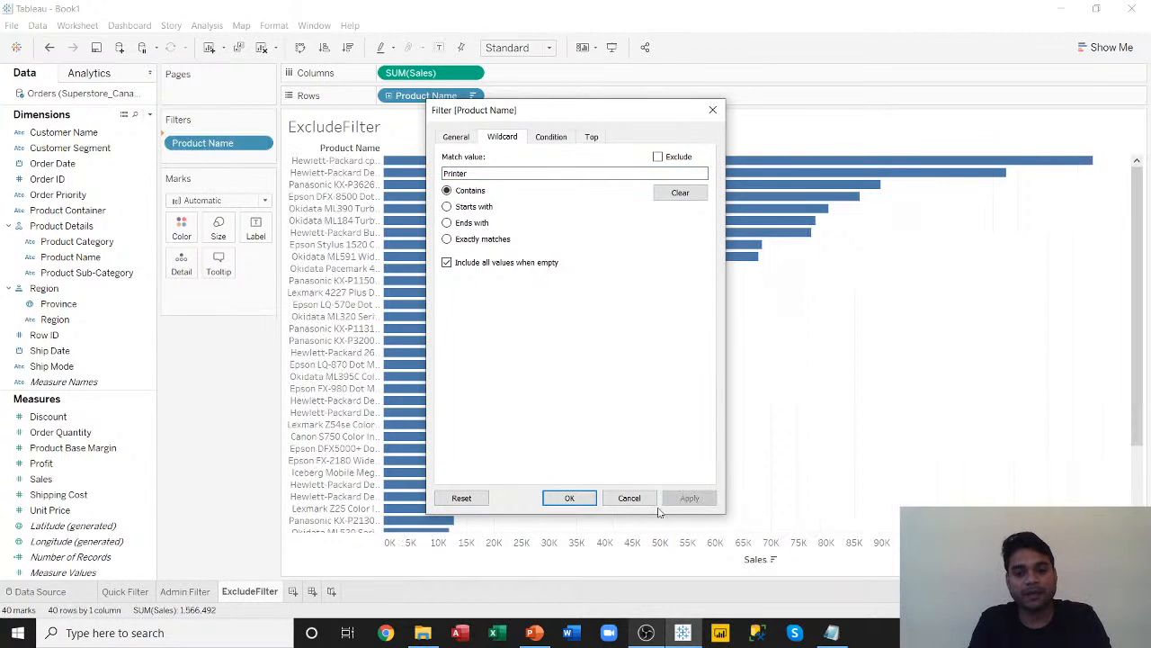
left_click(572, 499)
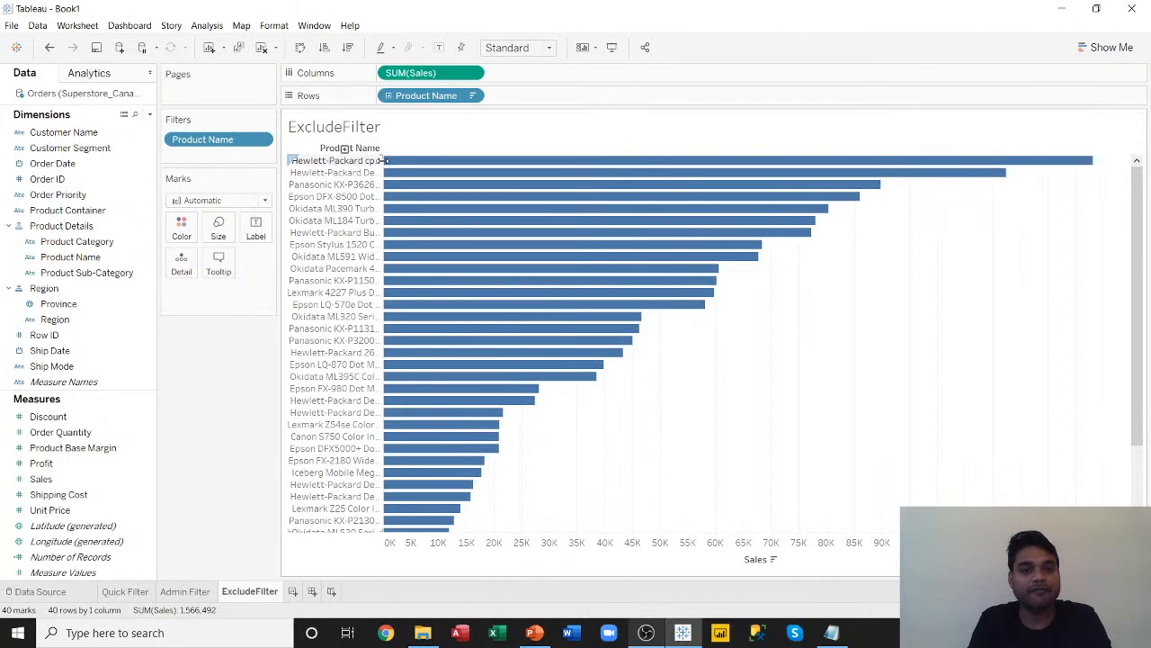
Widen the Product Name label column of the bar chart and look through the filtered product names.
left_click_drag(383, 163, 479, 163)
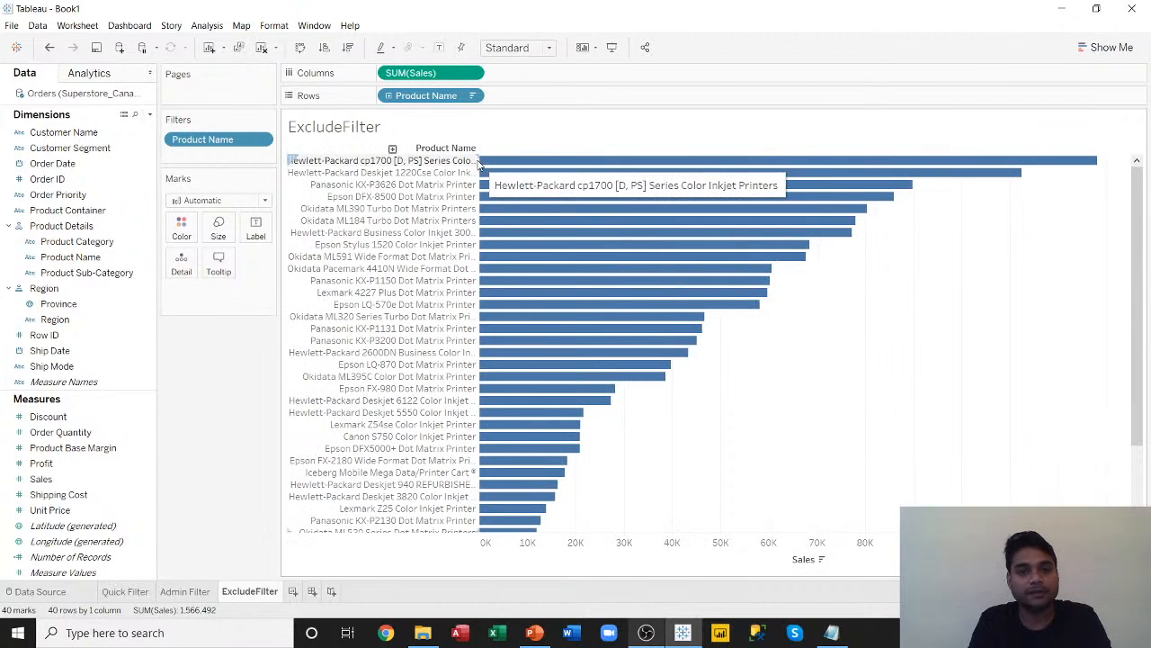
left_click_drag(480, 162, 531, 163)
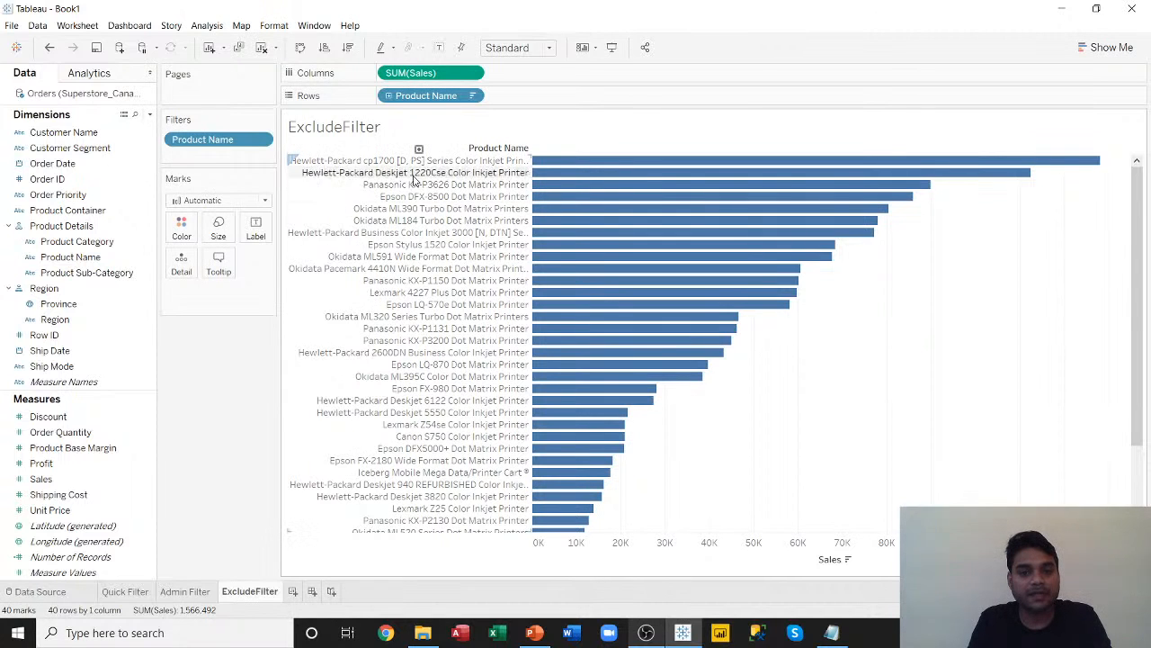
scroll(414, 180, "down", 1)
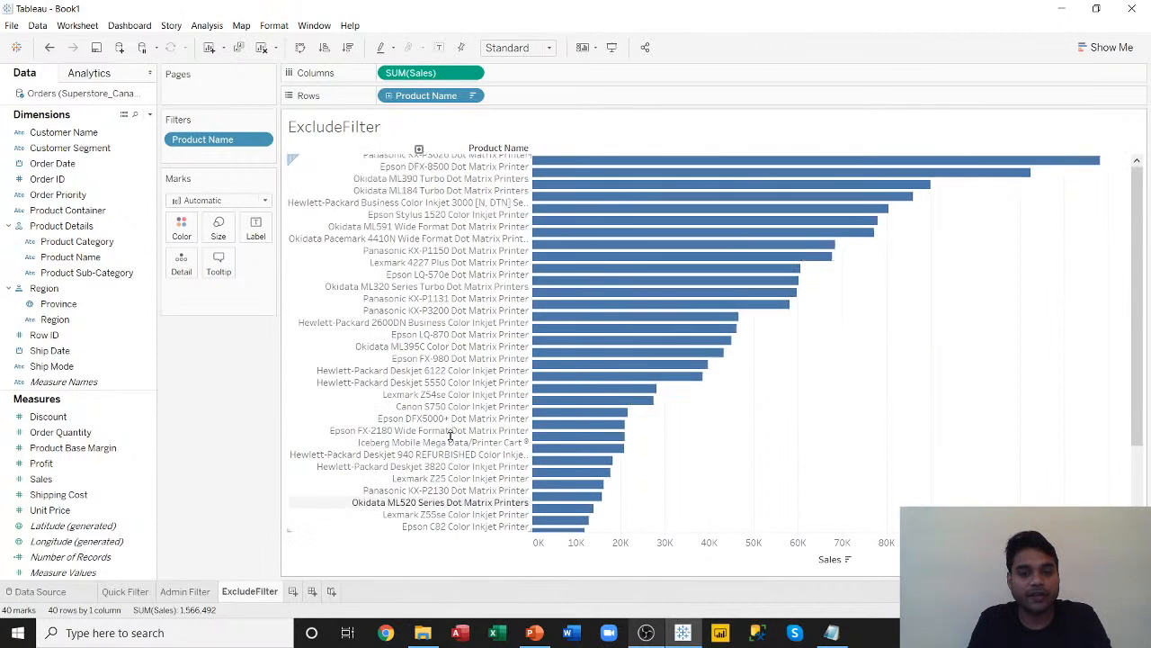
scroll(451, 436, "up", 1)
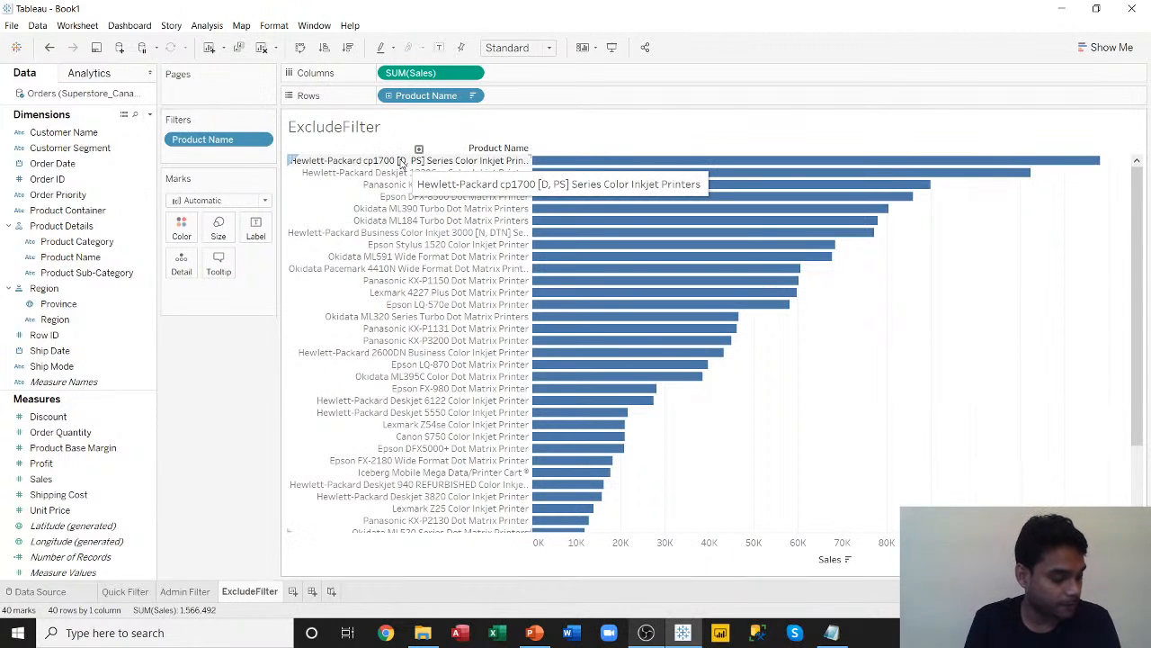
scroll(612, 252, "down", 3)
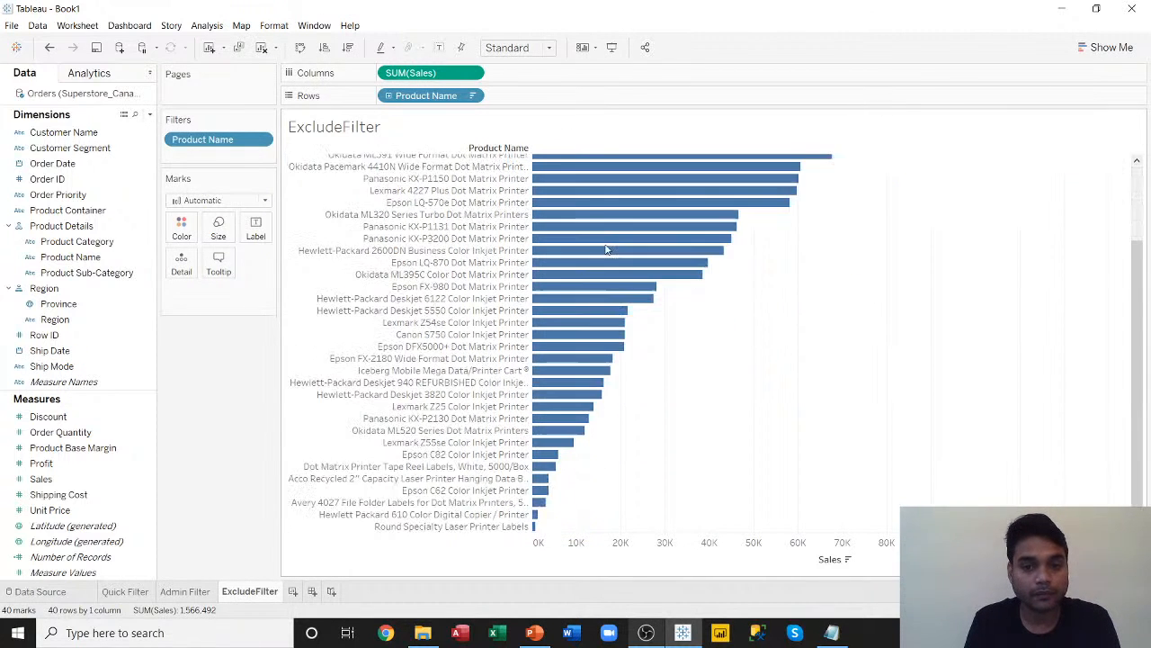
scroll(607, 250, "up", 3)
mouse_move(608, 253)
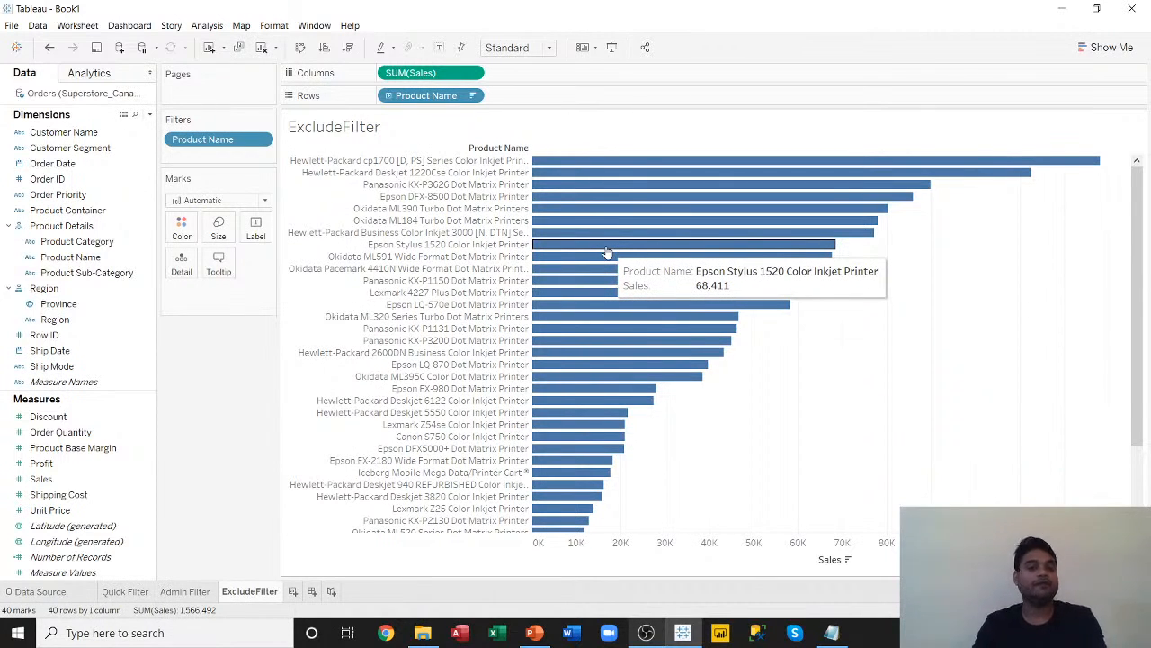
Add a new worksheet and rename it "Visual Filter".
left_click(294, 591)
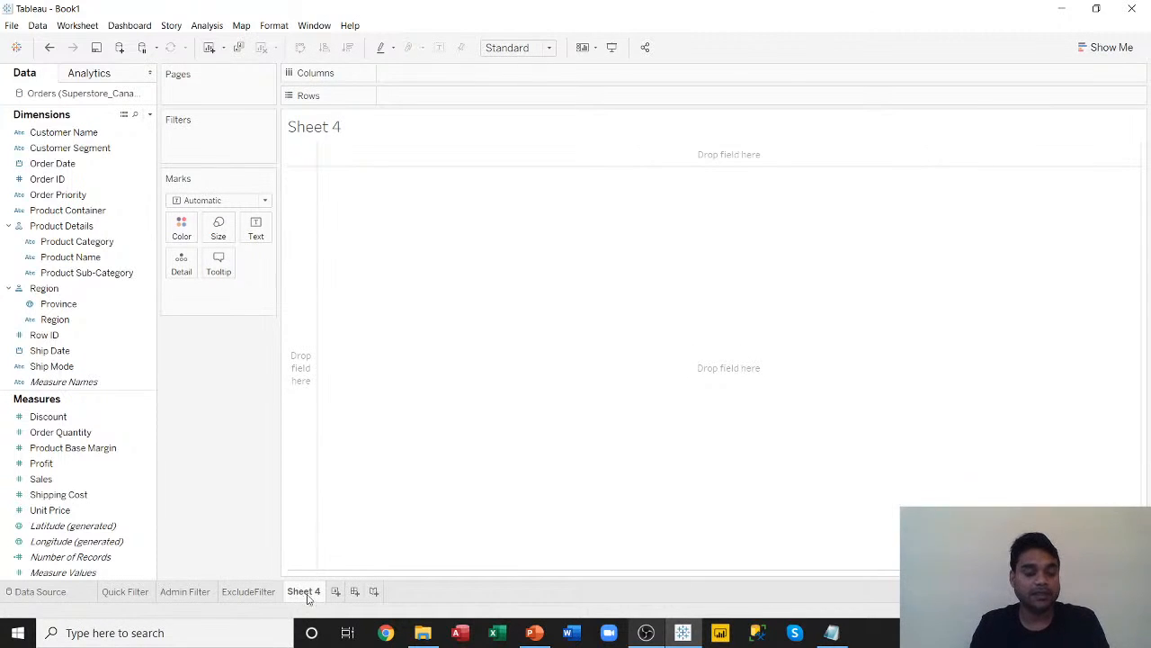
right_click(306, 596)
left_click(353, 435)
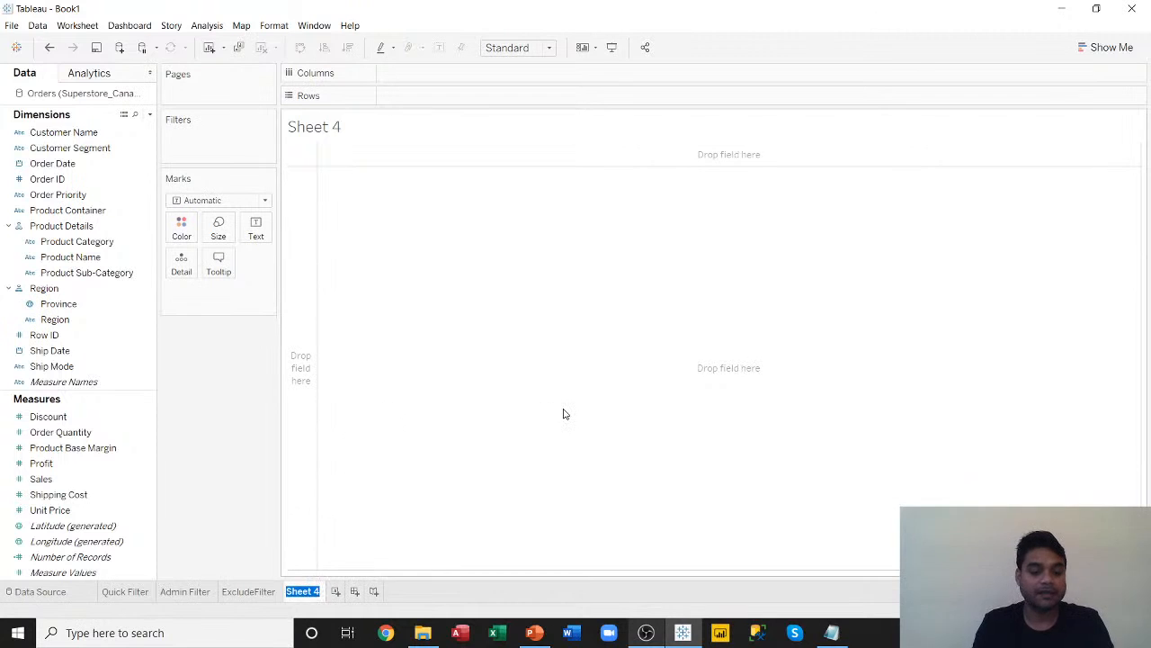
type("Visual")
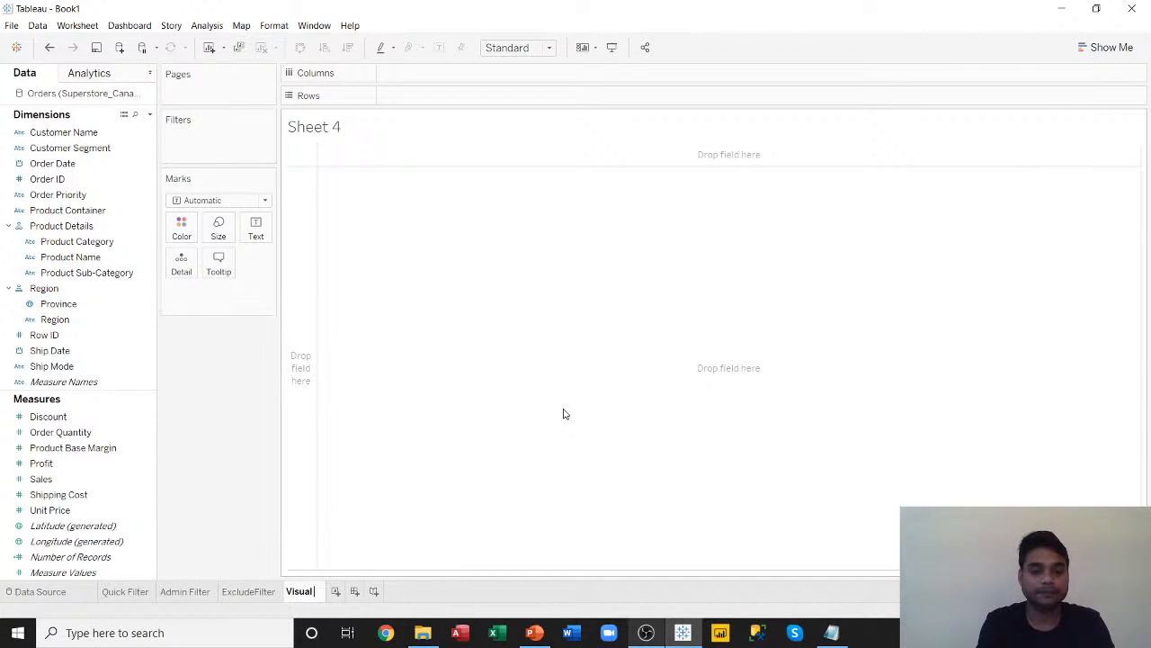
type(" Filter")
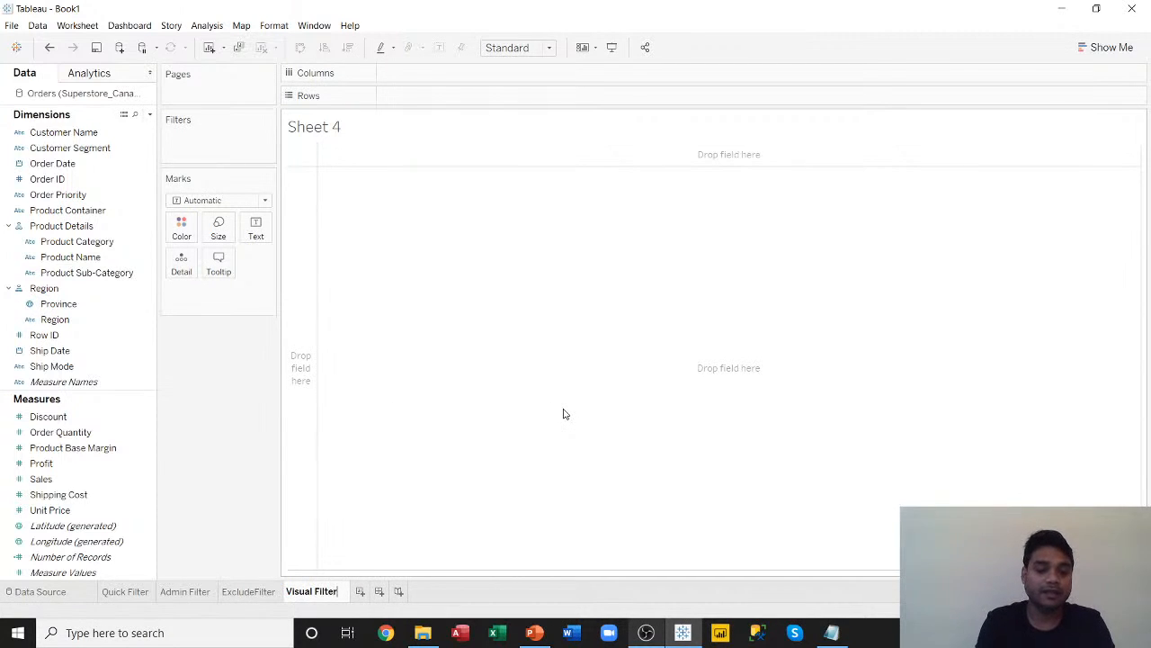
key("Return")
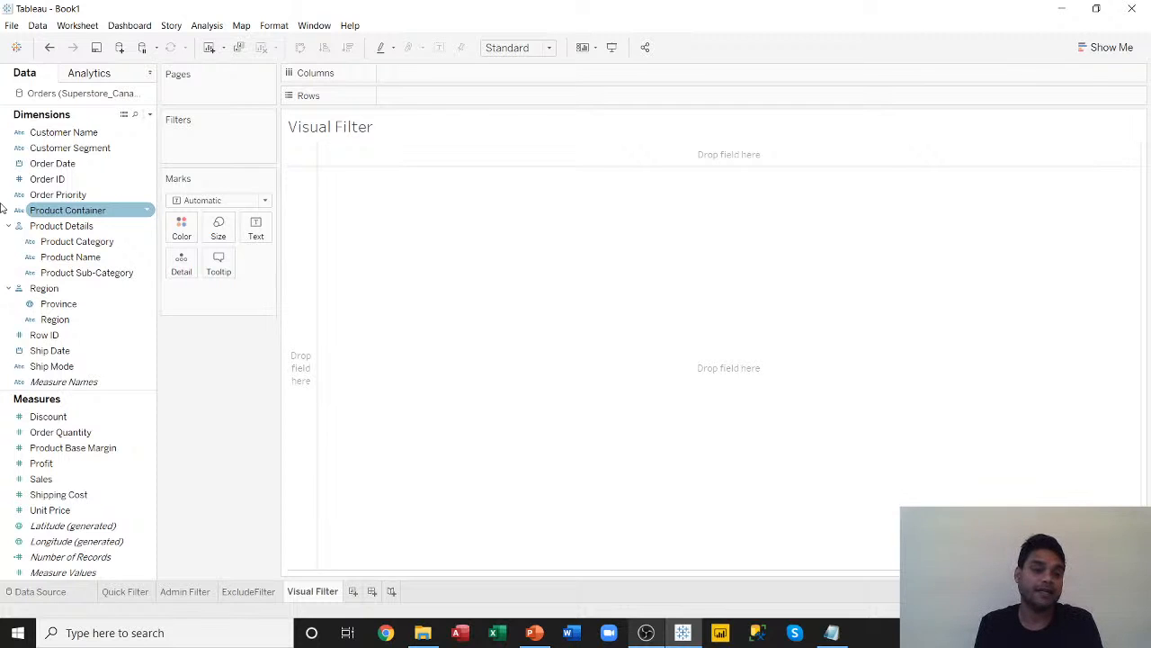
Build a scatter plot of Sales against Profit with Order ID as the mark detail.
left_click(59, 178)
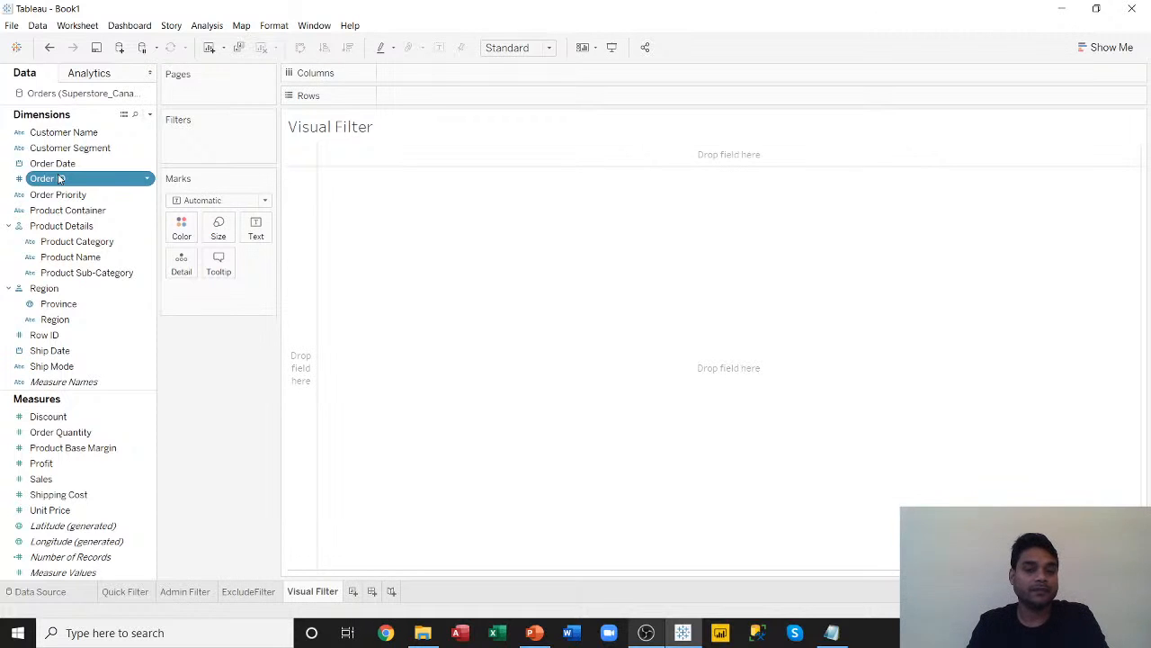
left_click(52, 417, "ctrl")
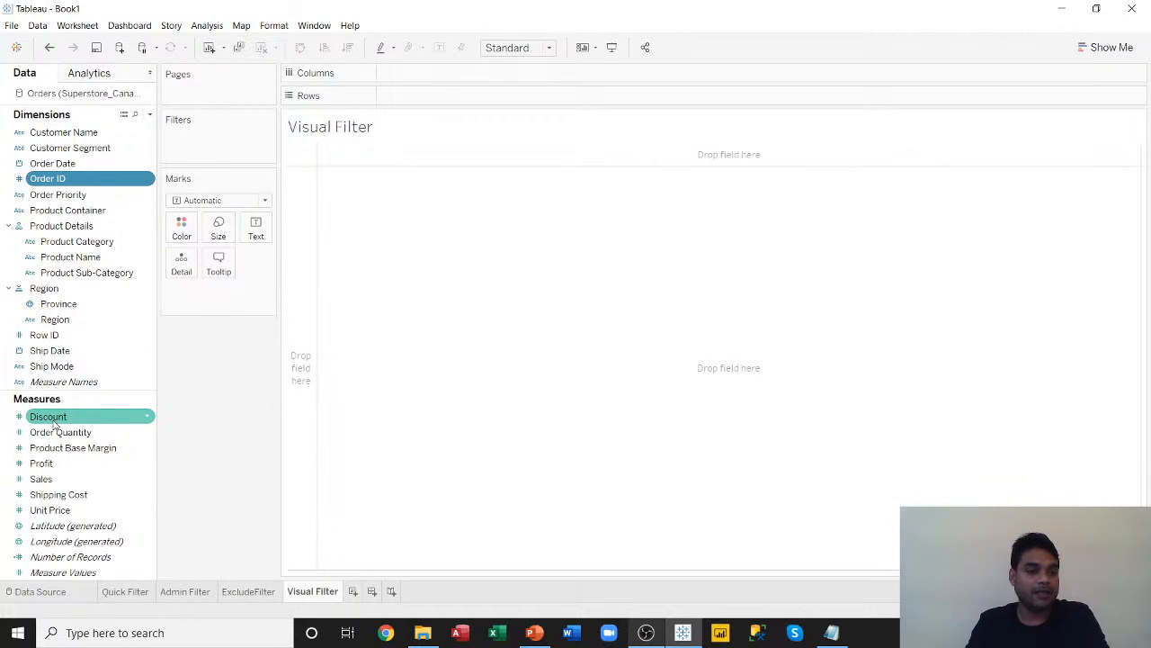
left_click(42, 462)
left_click(41, 478)
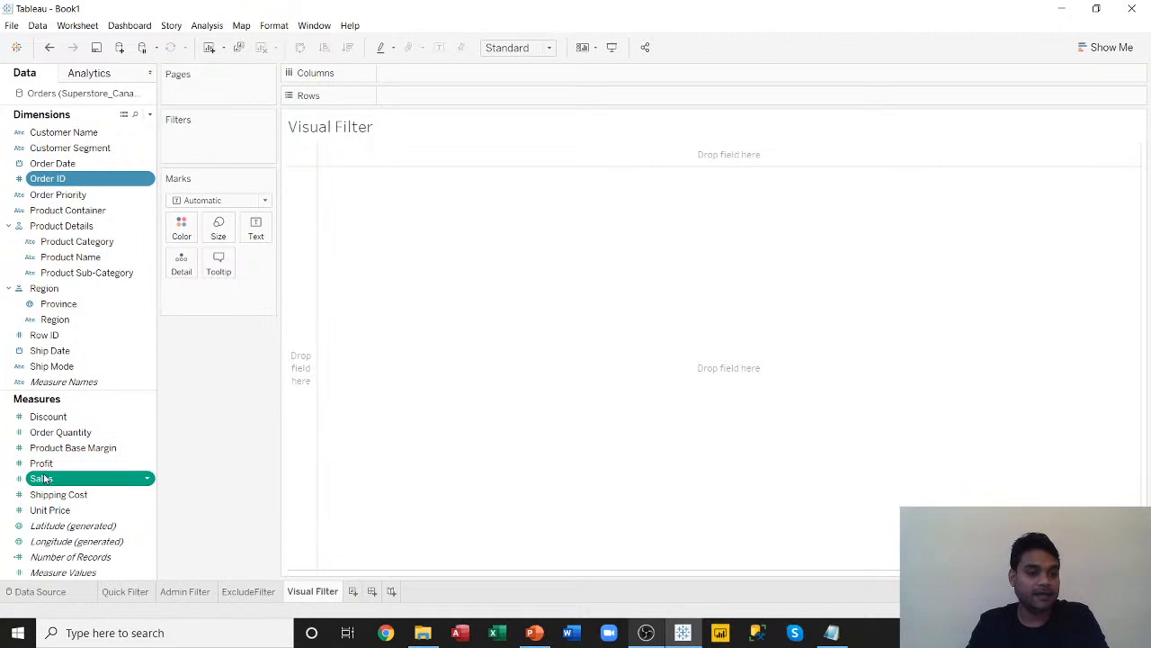
left_click(44, 466, "ctrl")
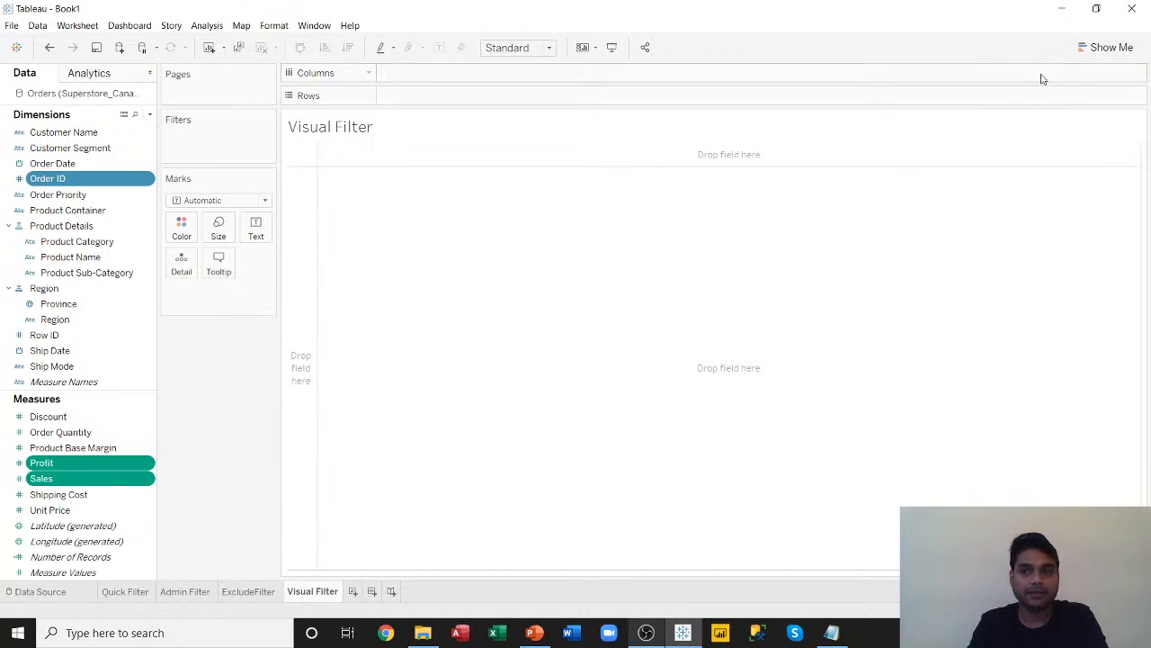
left_click(1108, 47)
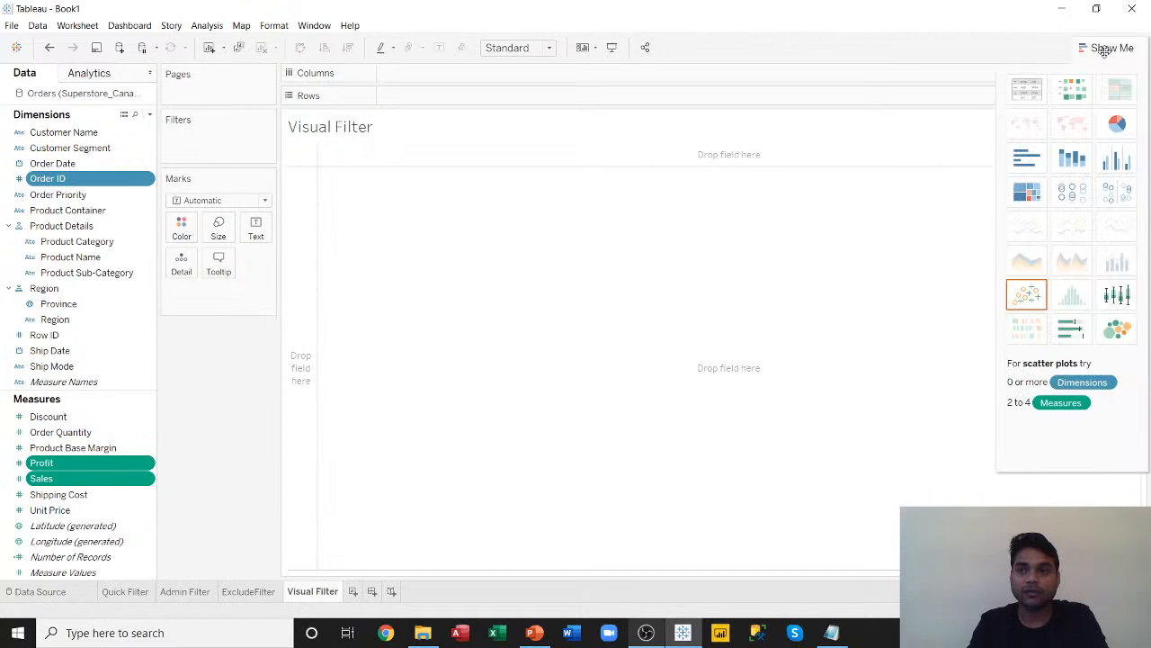
left_click(1036, 296)
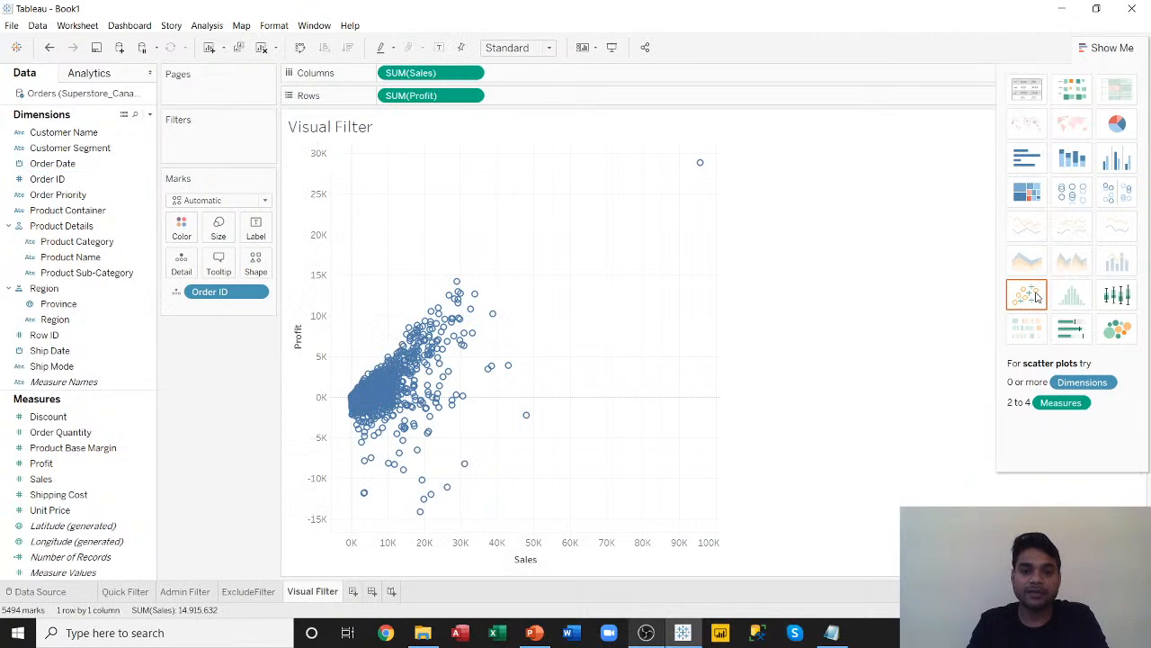
left_click(1110, 46)
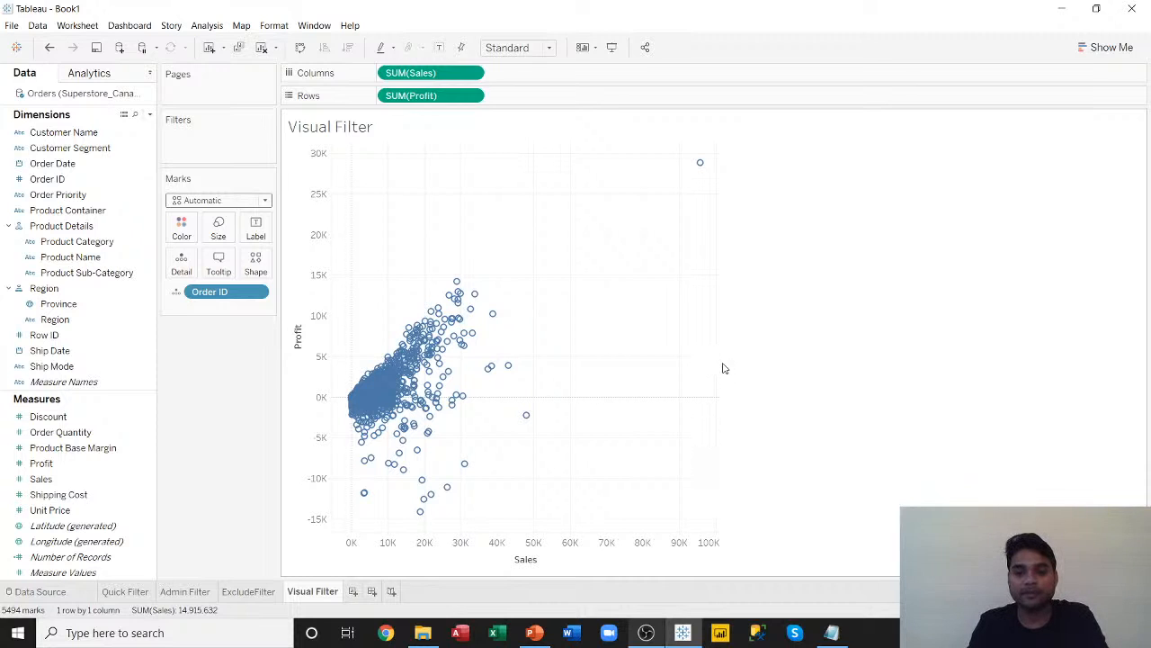
Widen the scatter plot and color its marks by Customer Segment.
left_click_drag(721, 364, 899, 366)
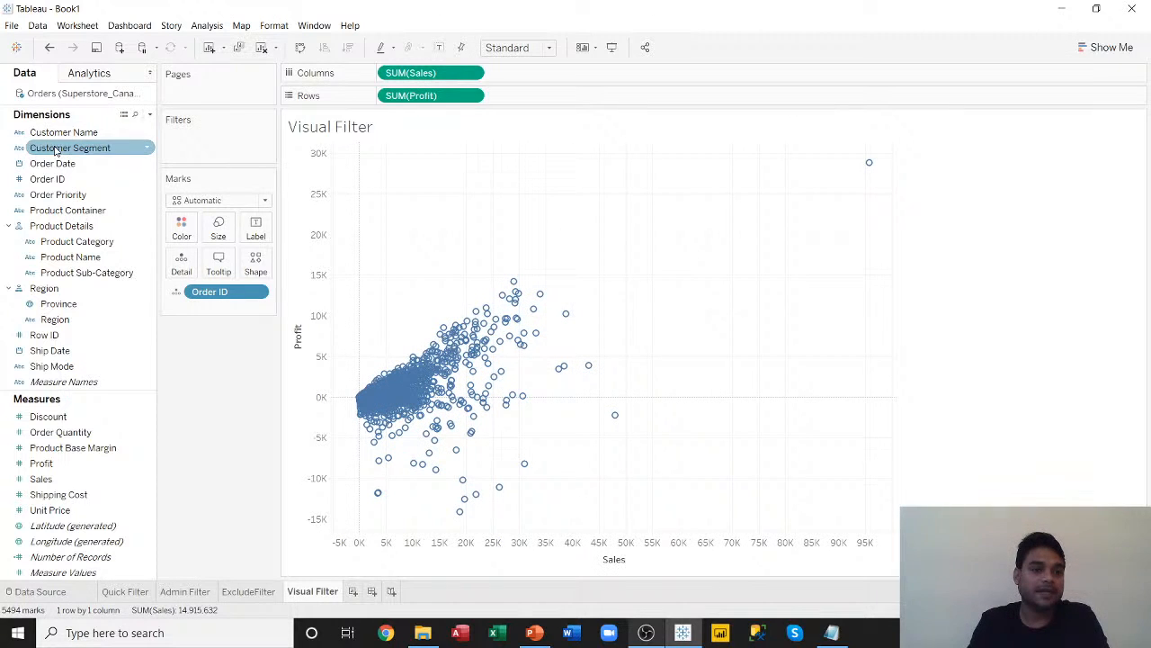
left_click_drag(67, 148, 180, 232)
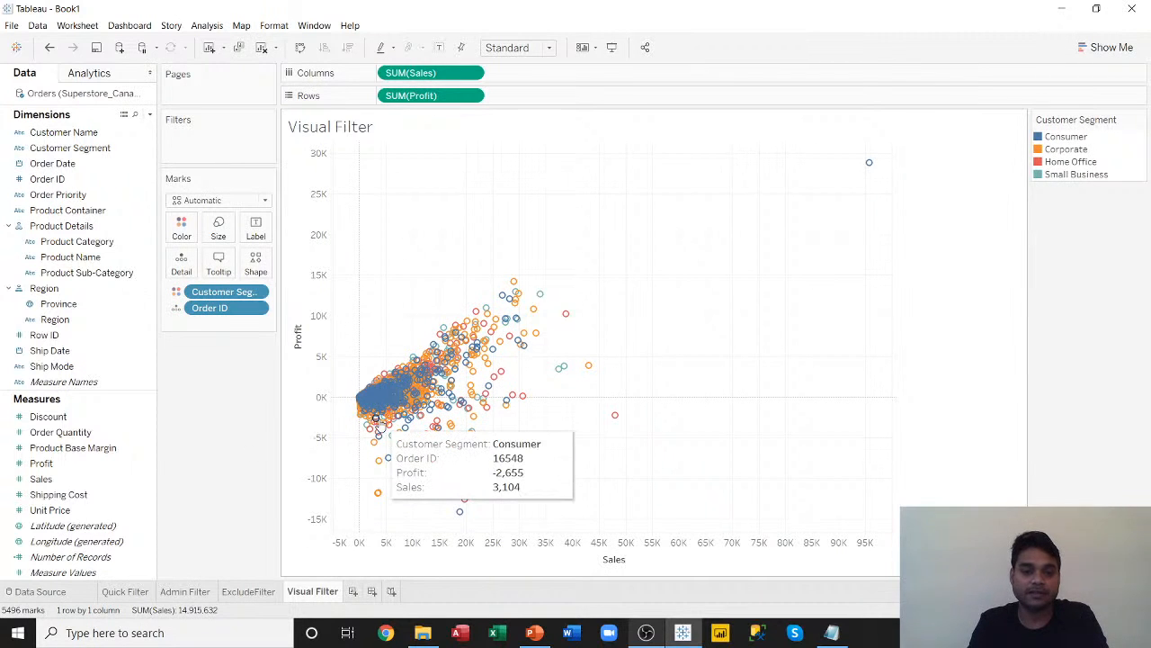
Review the available options for the isolated mark with the highest Sales and Profit, leaving them without making changes.
mouse_move(858, 168)
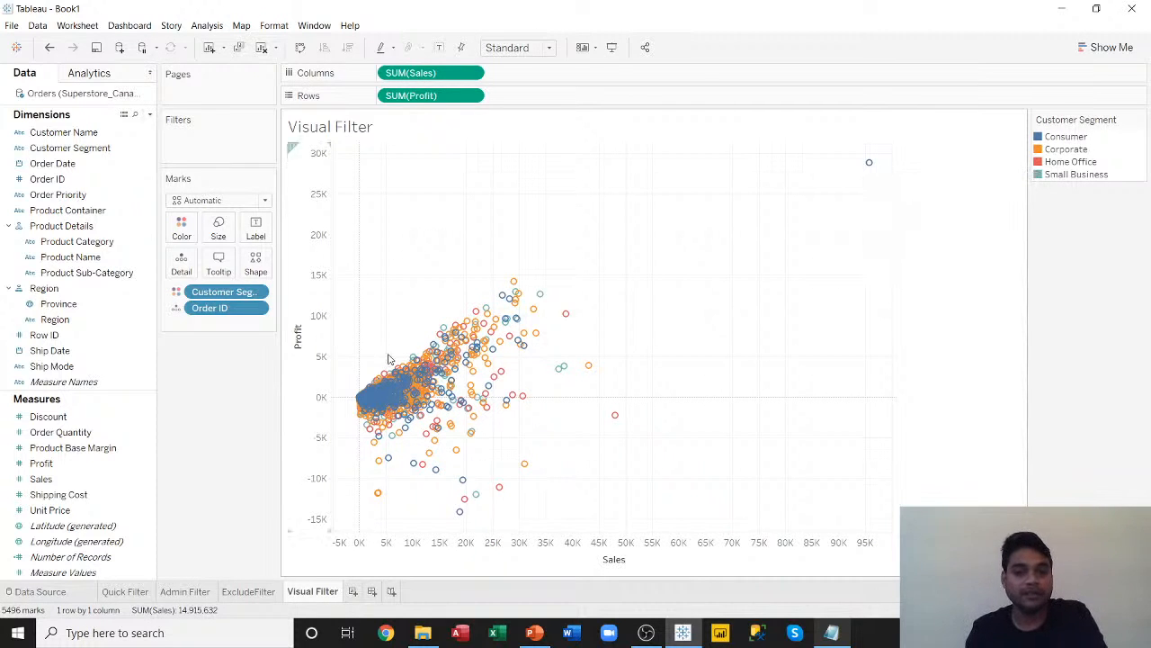
right_click(869, 163)
left_click(1027, 360)
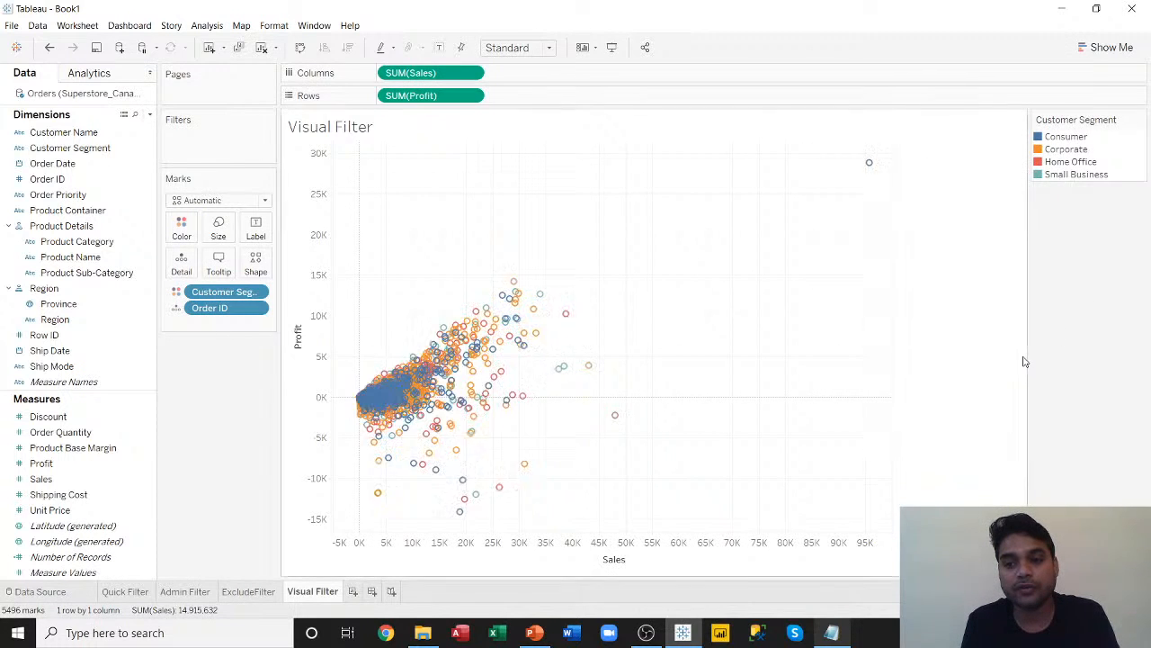
mouse_move(869, 165)
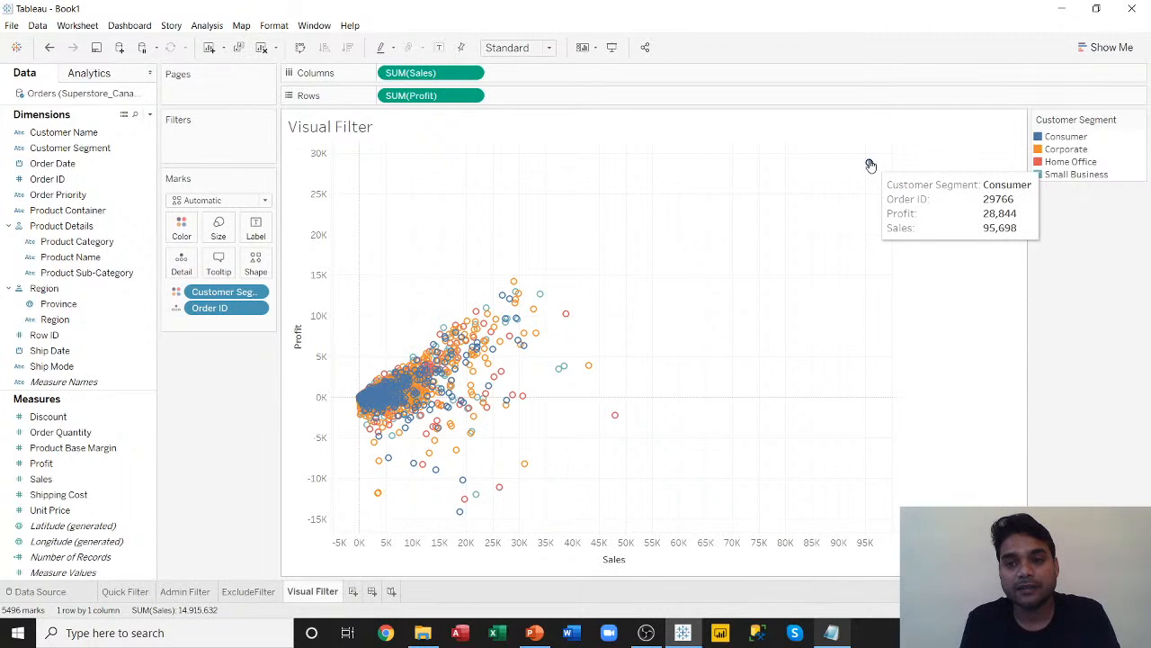
right_click(870, 164)
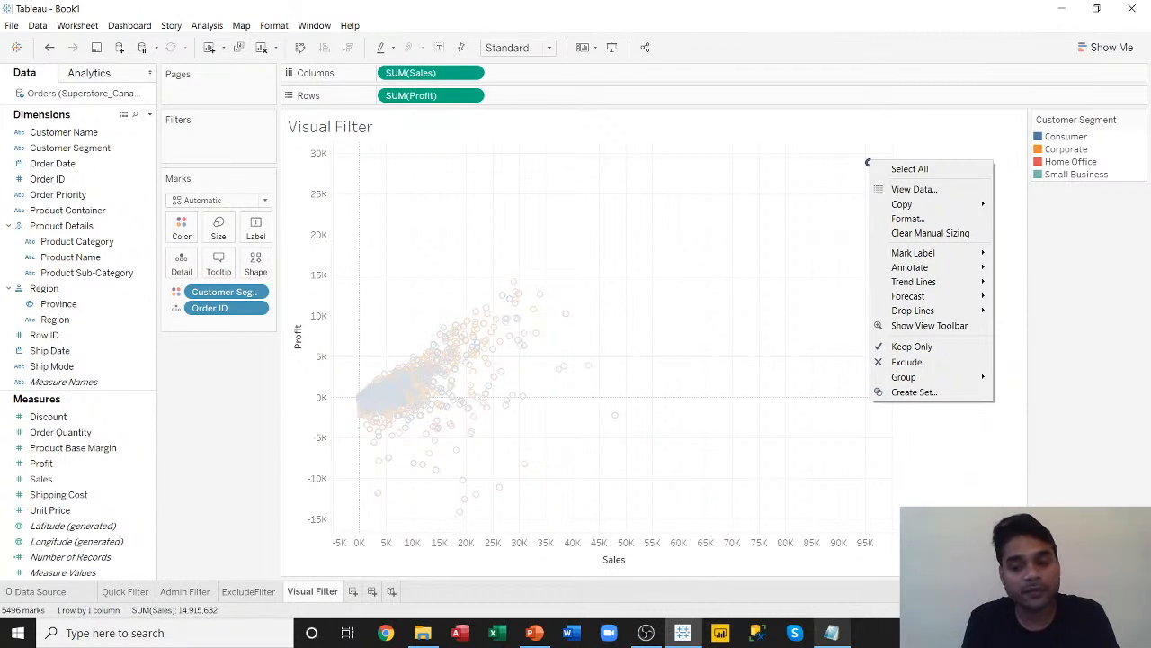
left_click(852, 169)
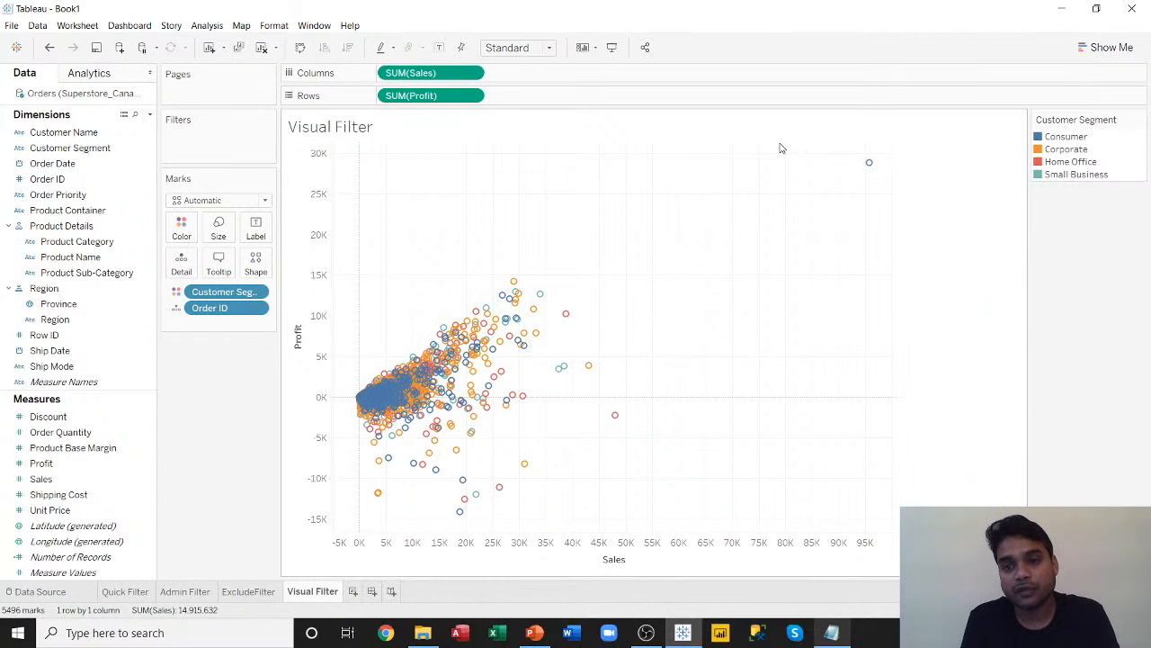
Exclude the isolated Consumer mark with the highest Sales and Profit from the scatter plot.
left_click_drag(780, 148, 953, 210)
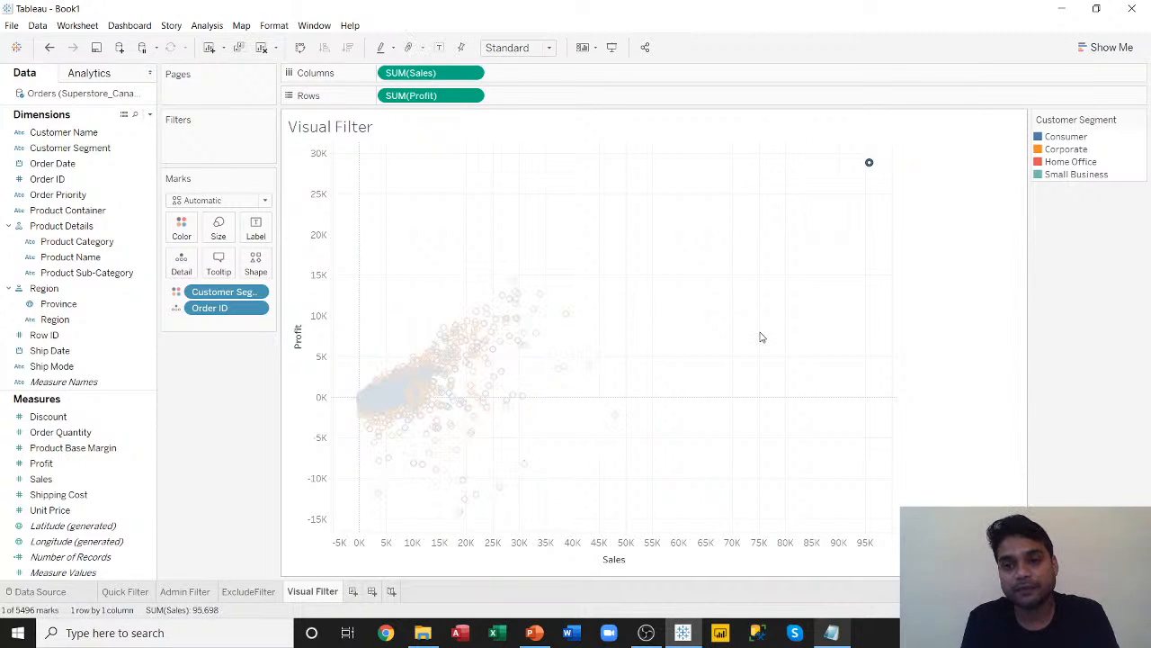
mouse_move(869, 163)
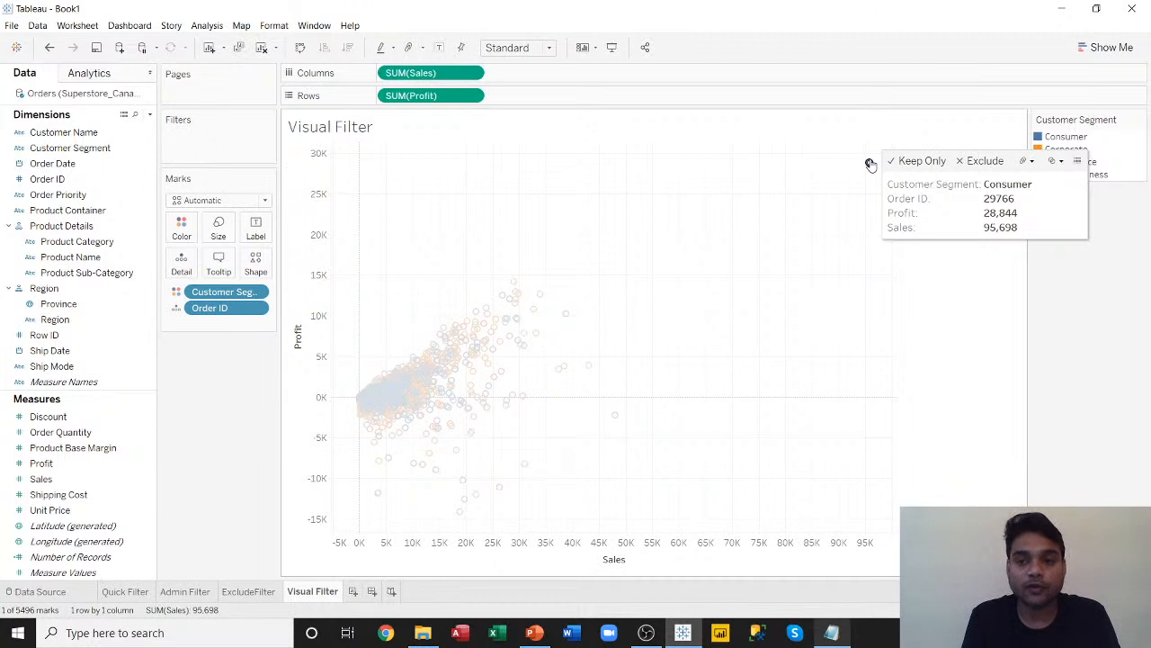
left_click(980, 160)
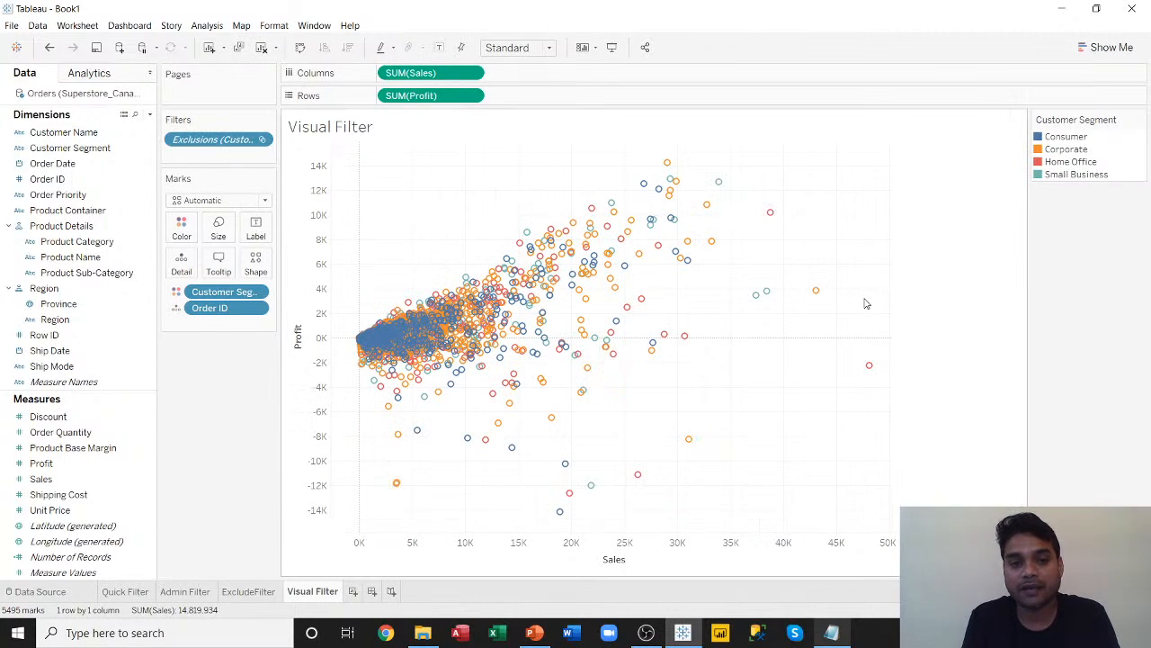
Keep only a block of scatter marks with Sales above about 18K and Profit from about -4K to 13K.
mouse_move(543, 338)
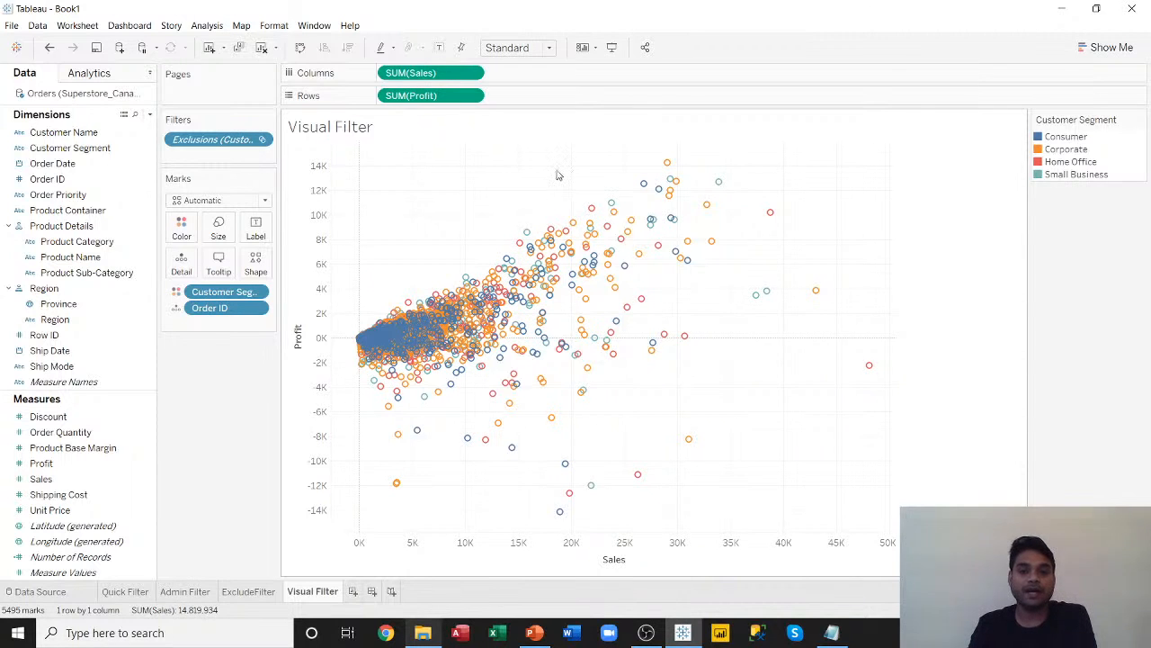
left_click_drag(556, 170, 876, 398)
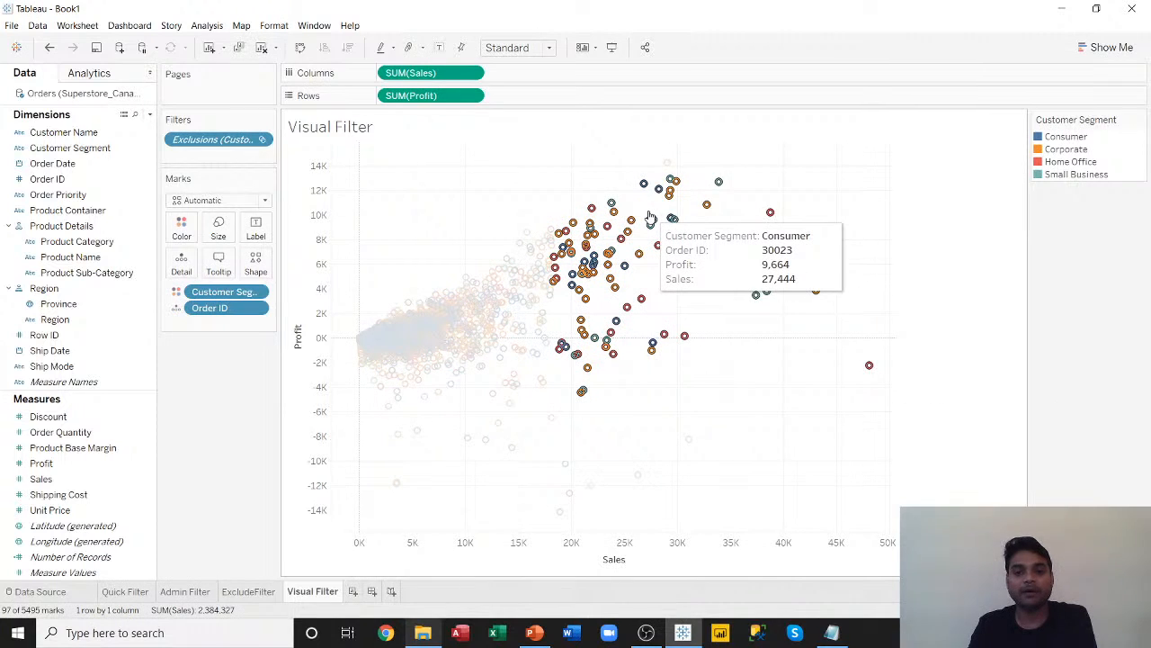
mouse_move(651, 218)
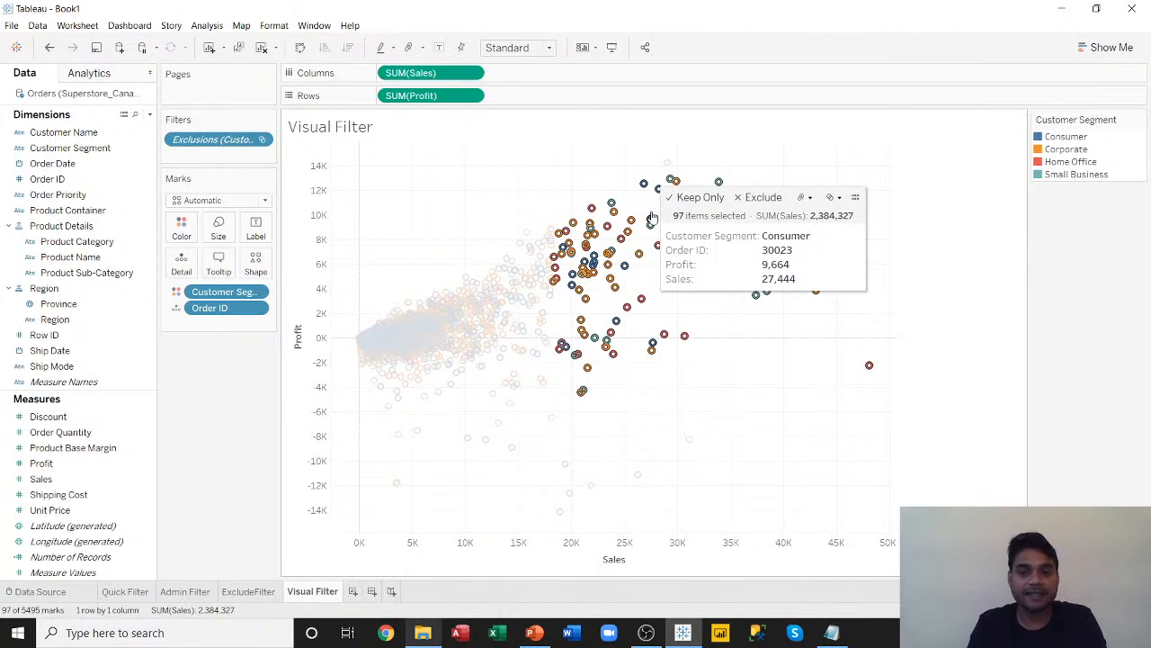
left_click(695, 197)
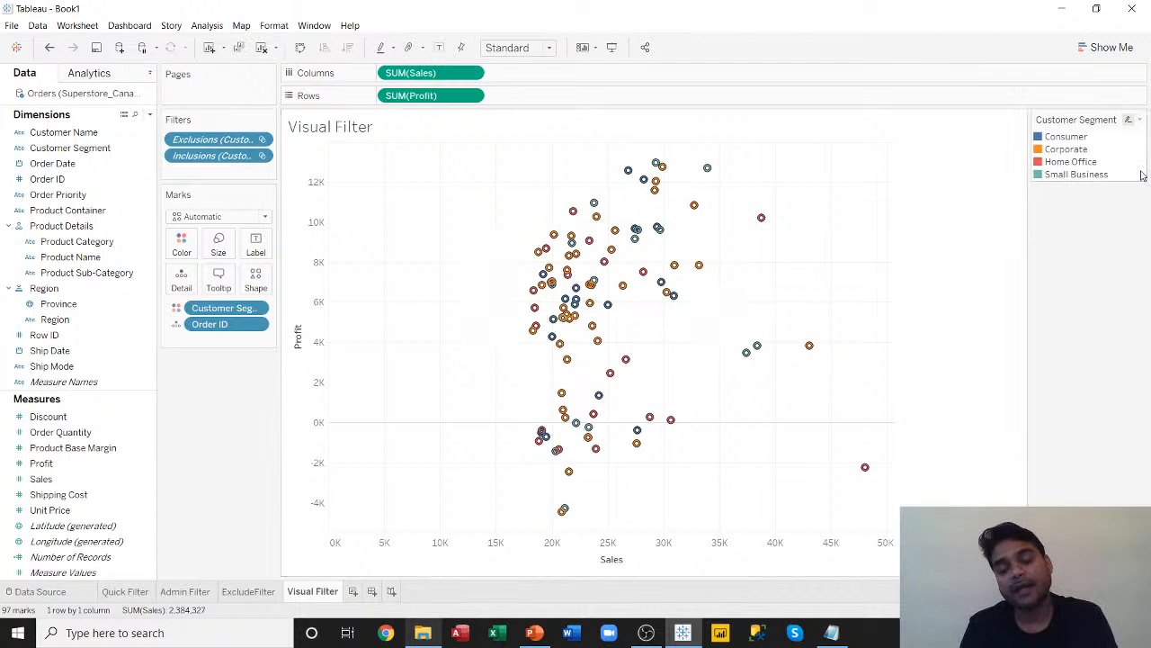
Highlight the Small Business and Consumer segments in turn, and exclude the Home Office segment using the color legend.
left_click(1067, 175)
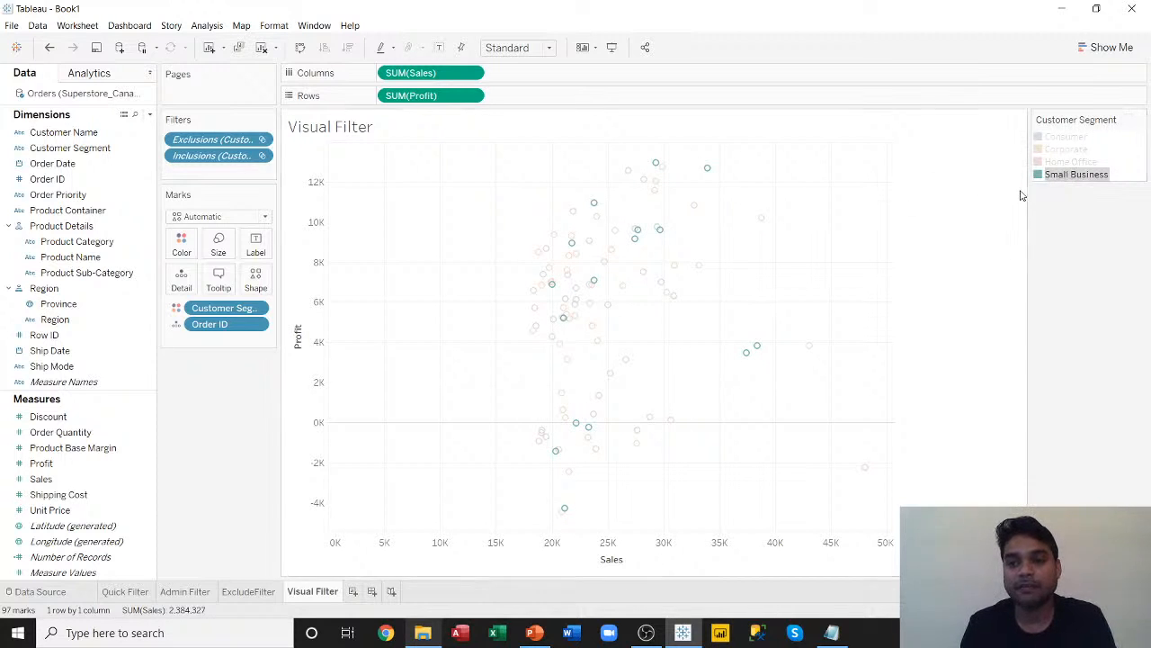
left_click(1062, 137)
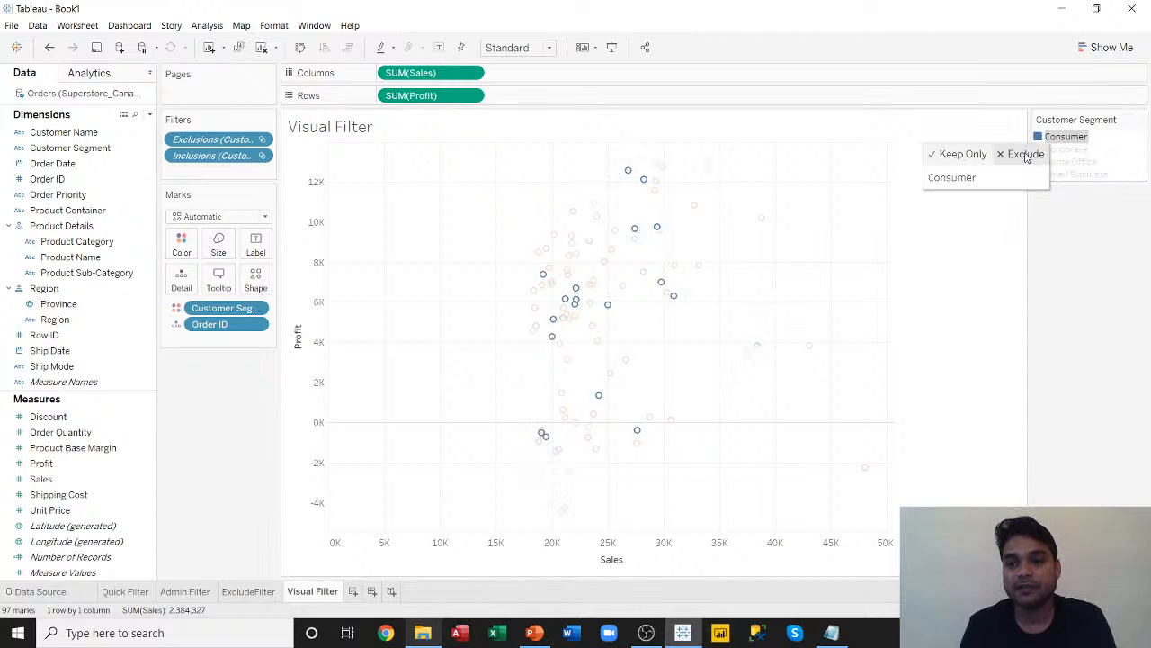
left_click(1083, 163)
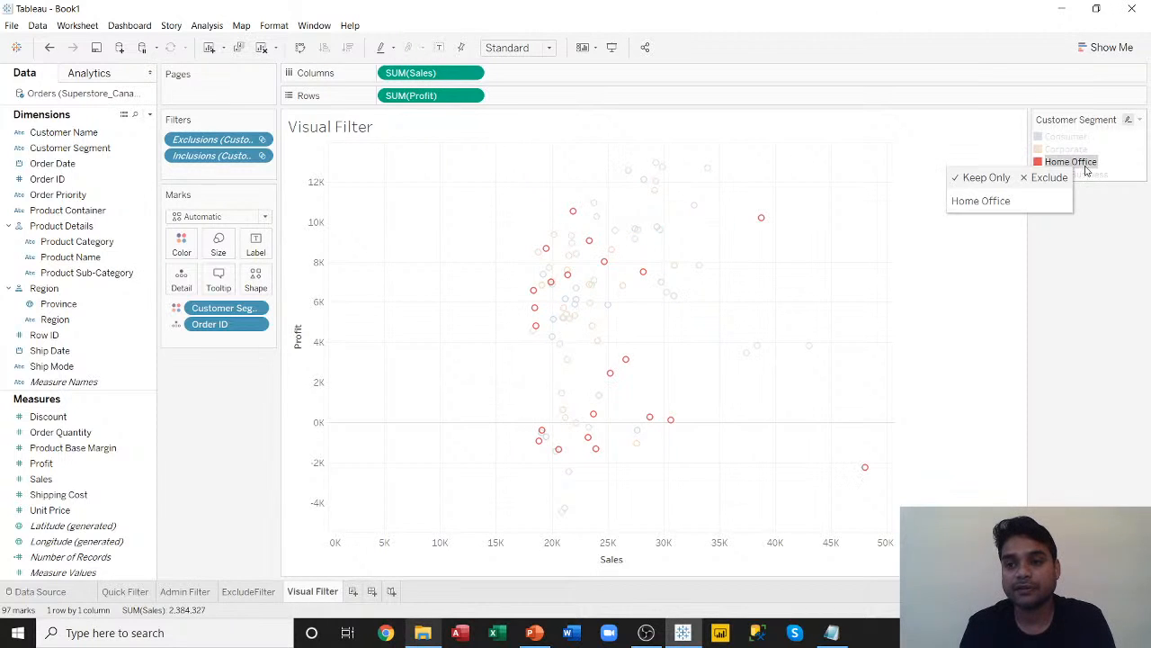
left_click(1048, 177)
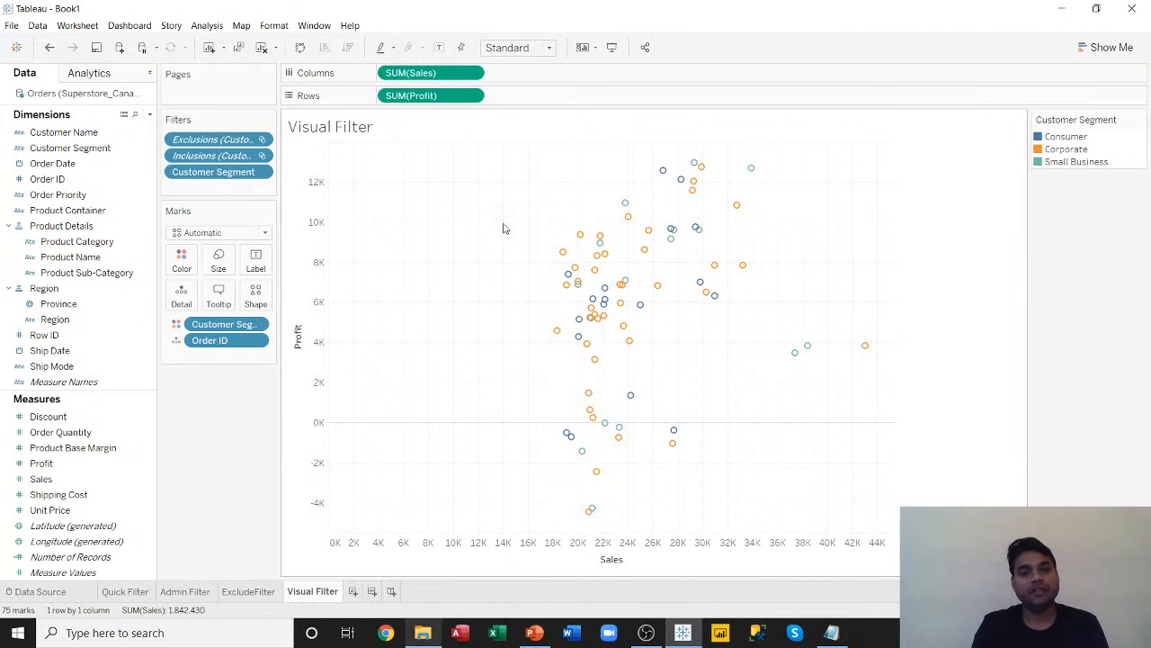
Build a horizontal bar chart of Profit by Product Sub-Category on a new worksheet, sorted in descending order.
left_click(354, 592)
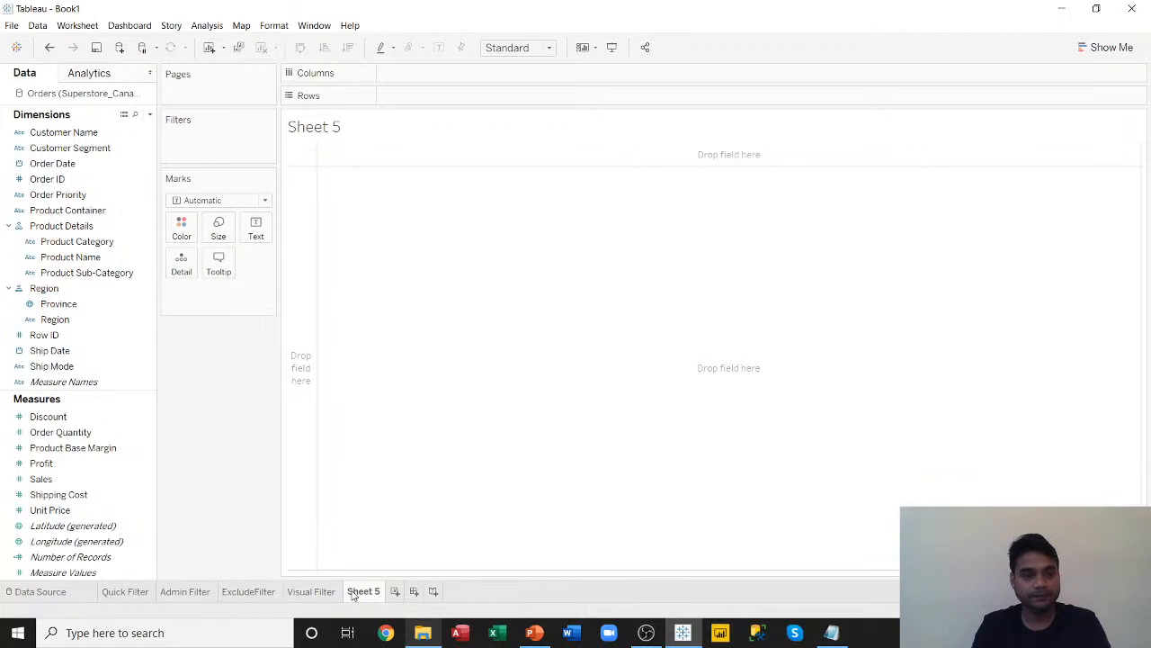
left_click(77, 274)
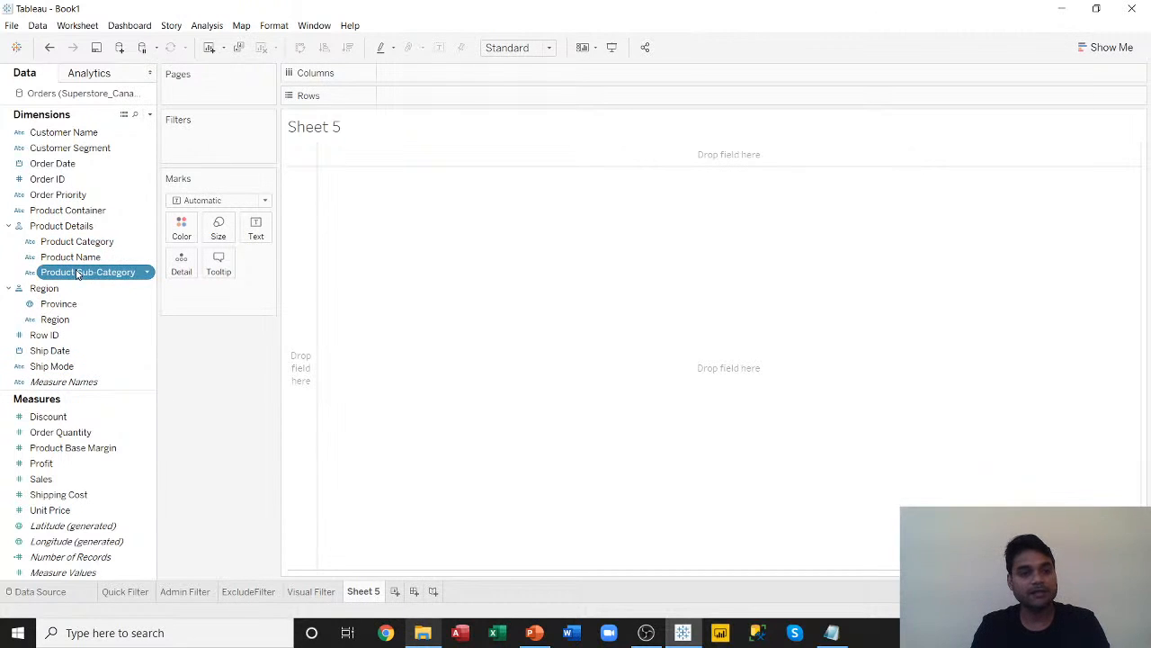
left_click(42, 463, "ctrl")
left_click(1106, 48)
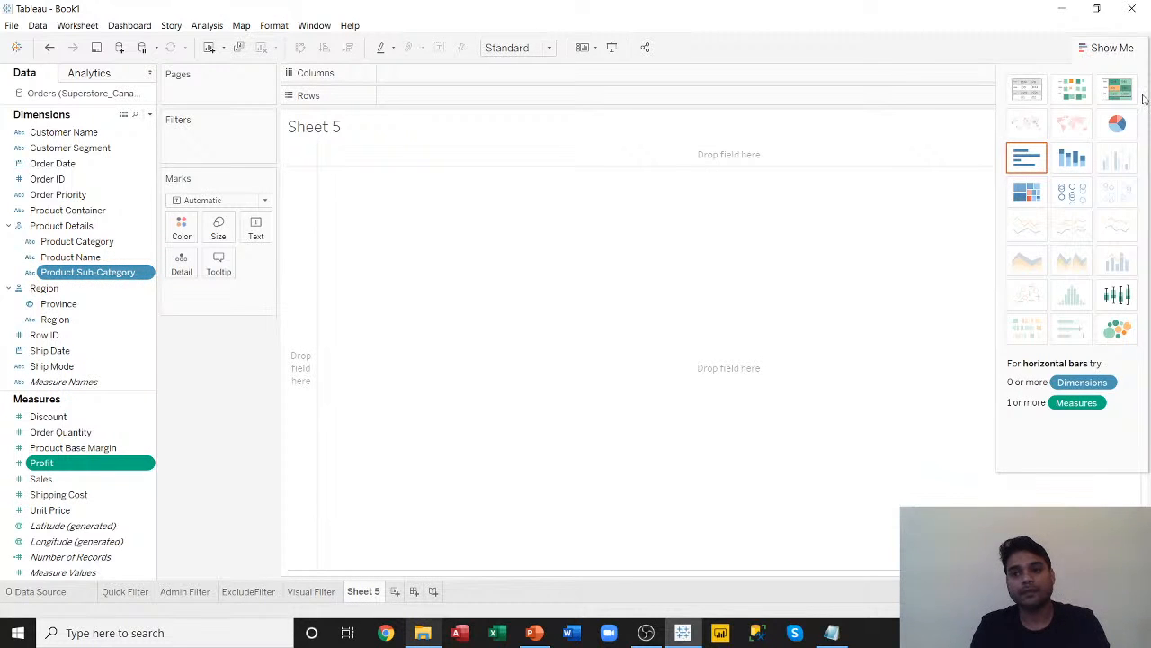
left_click(1027, 158)
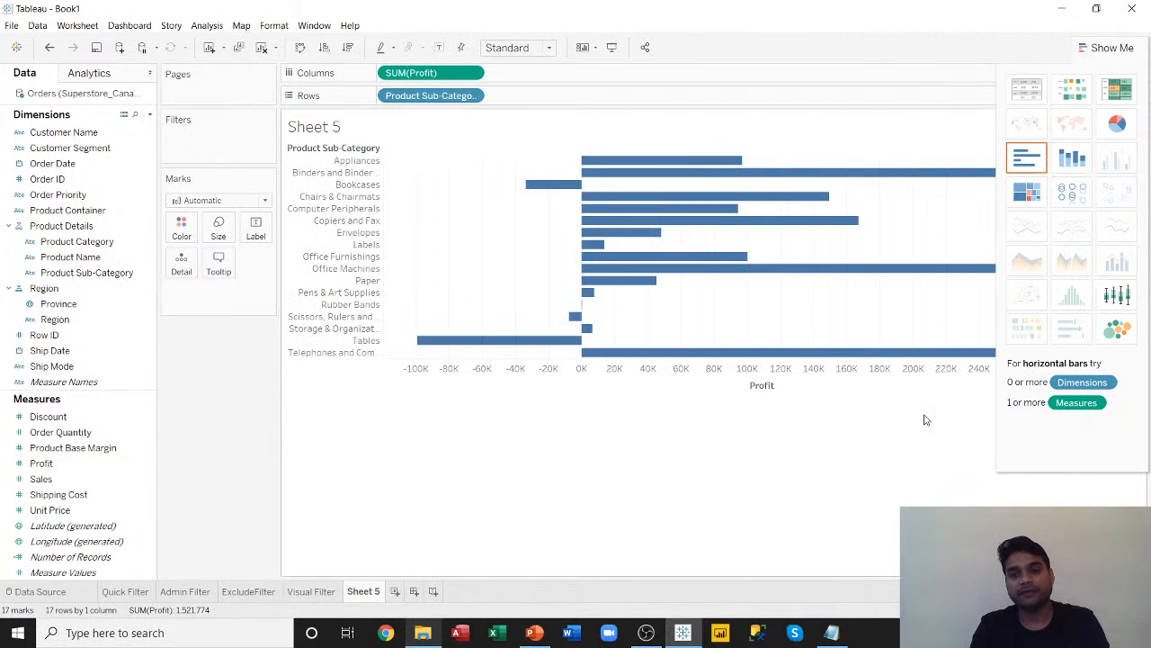
left_click(348, 47)
left_click(1113, 45)
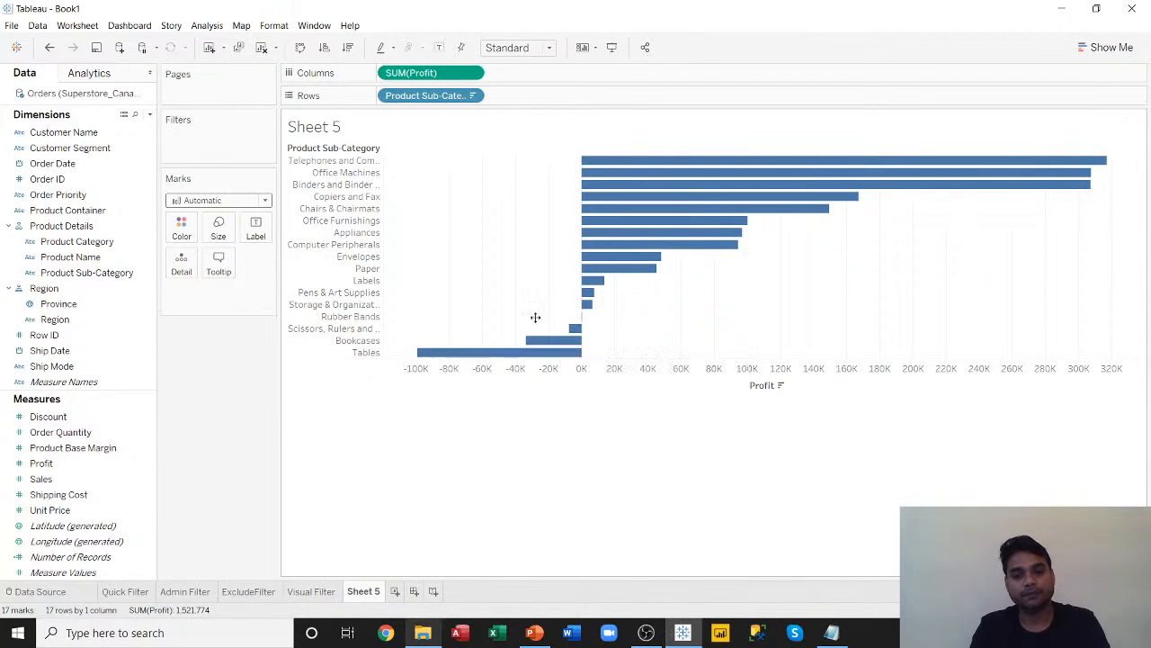
Show the profit labels on the bars and exclude the negative-profit sub-categories Tables, Bookcases, Scissors and Rubber Bands.
left_click_drag(523, 304, 565, 358)
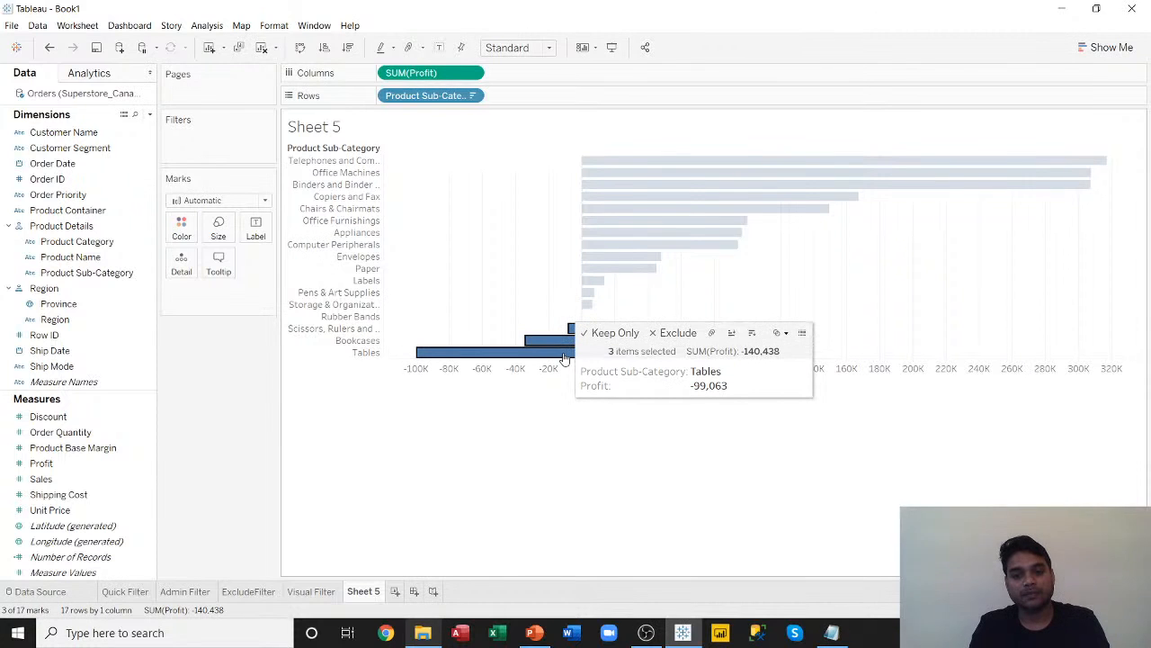
left_click(675, 333)
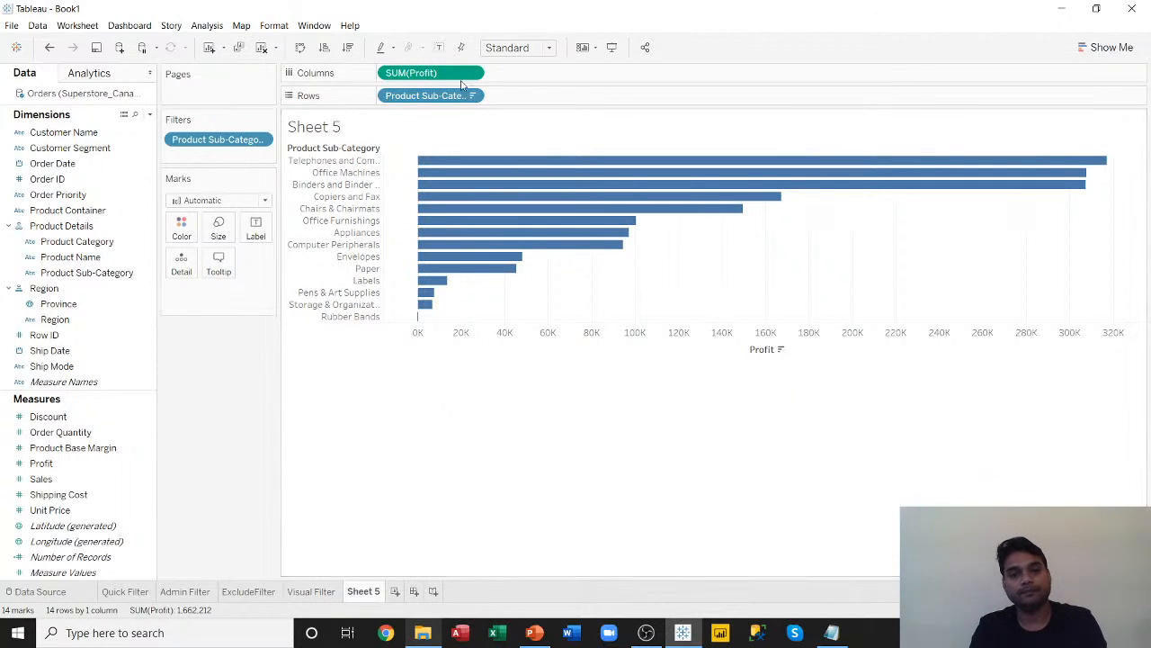
left_click(439, 48)
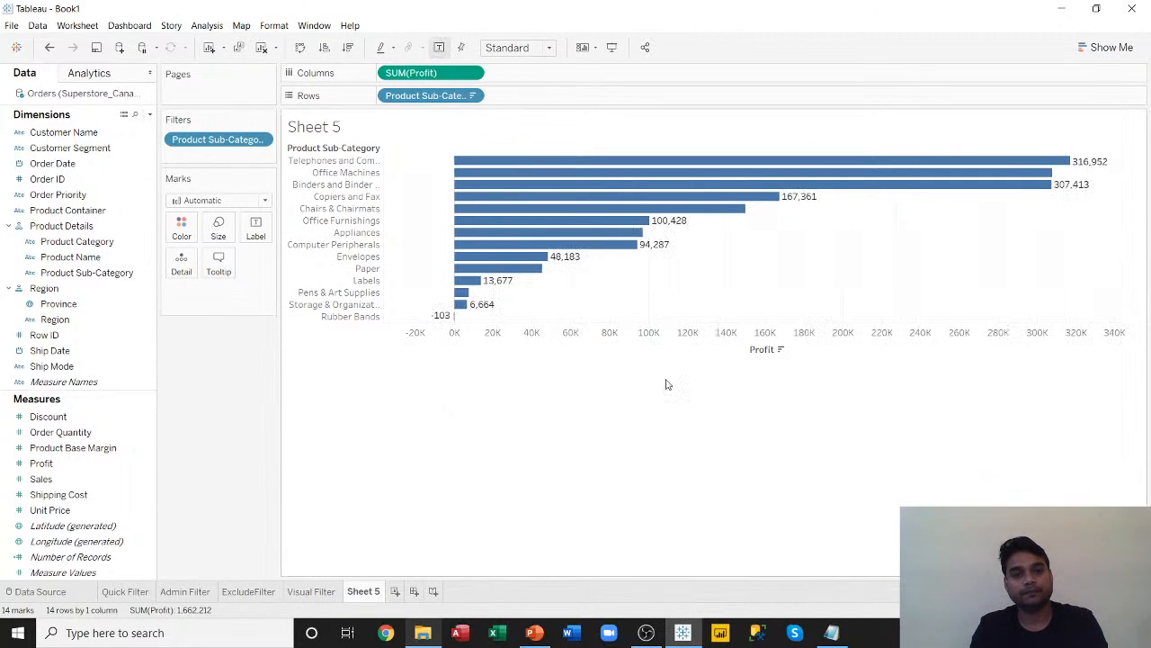
right_click(443, 320)
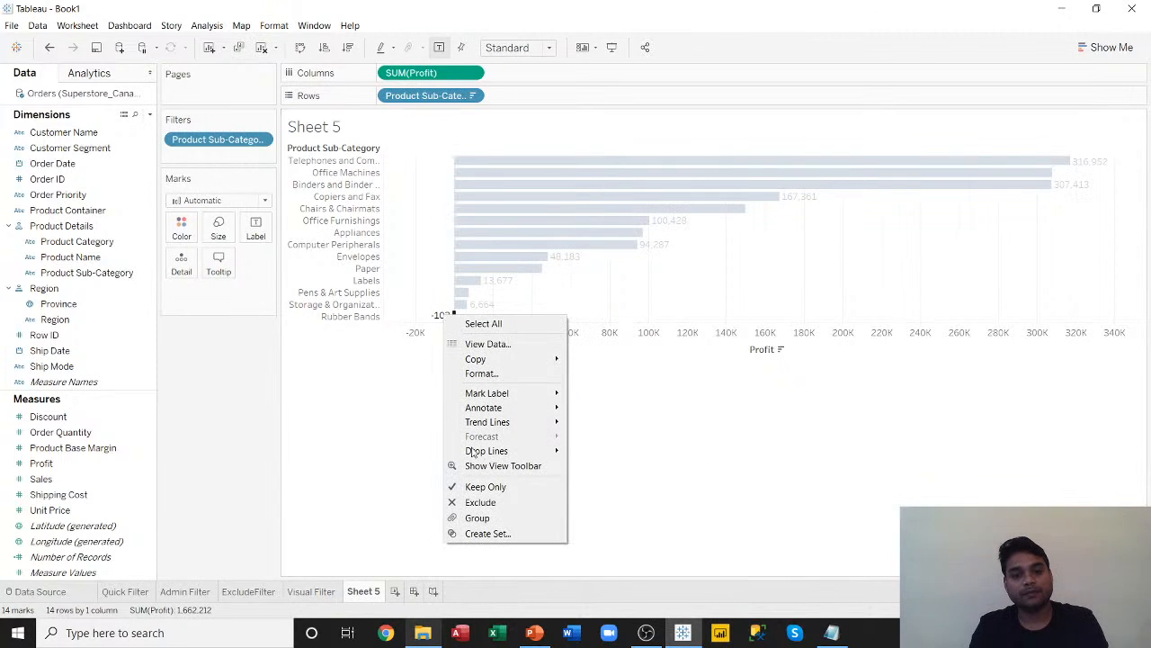
left_click(487, 504)
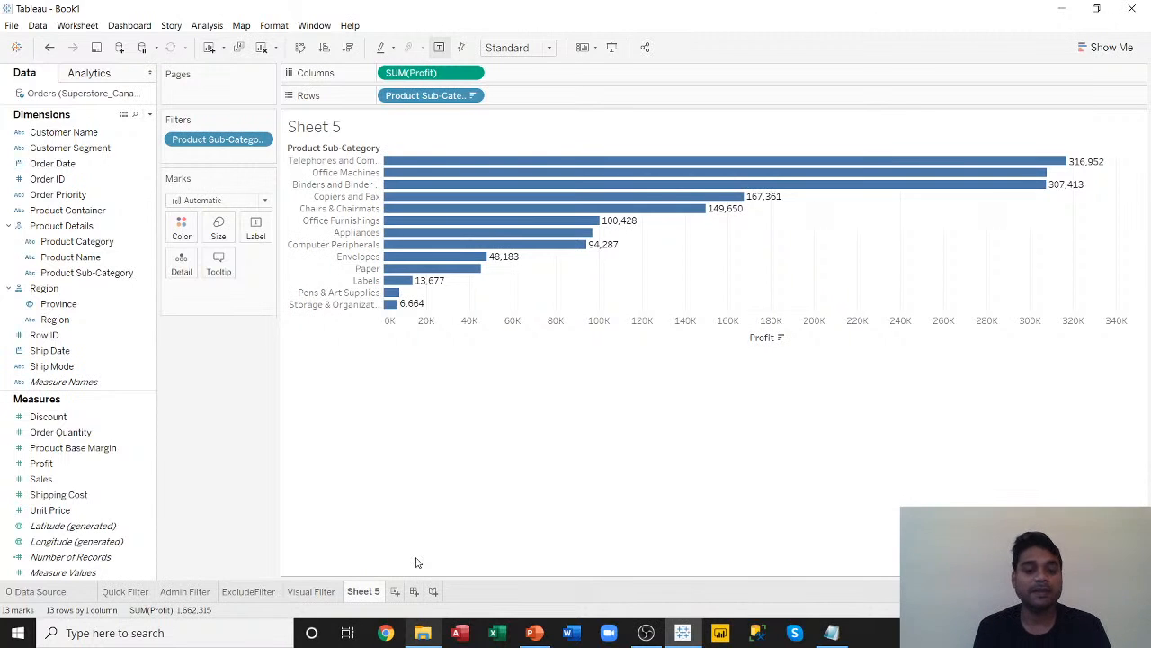
Build a vertical bar chart of Sales by year of Order Date on a new worksheet and widen its columns.
left_click(395, 591)
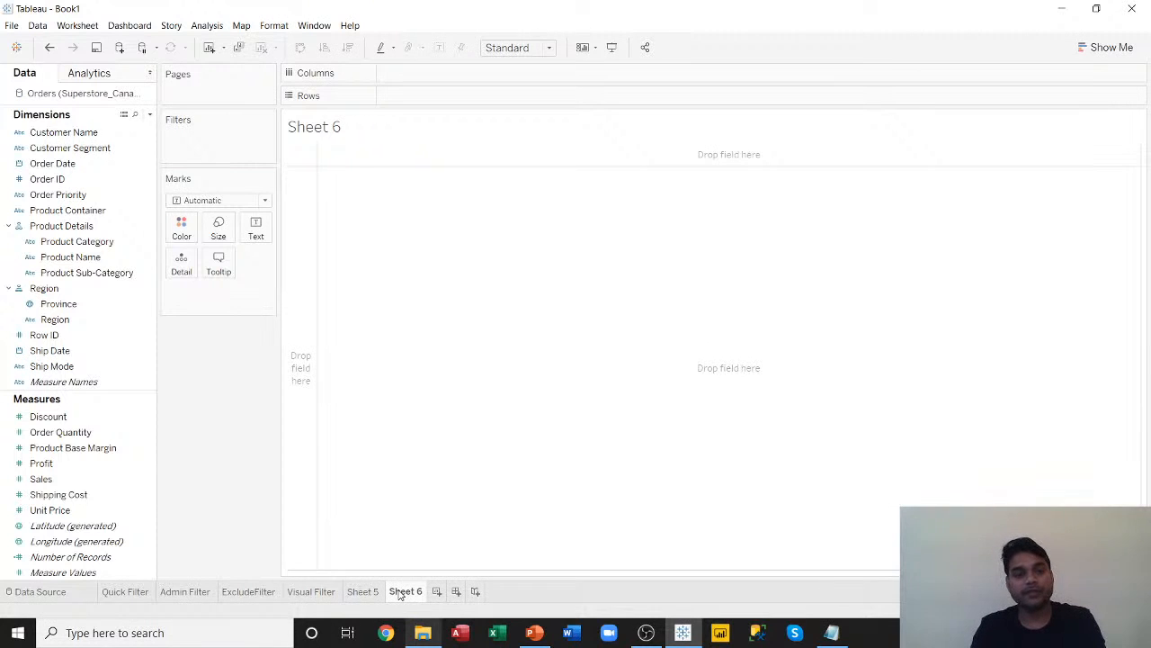
left_click(52, 163)
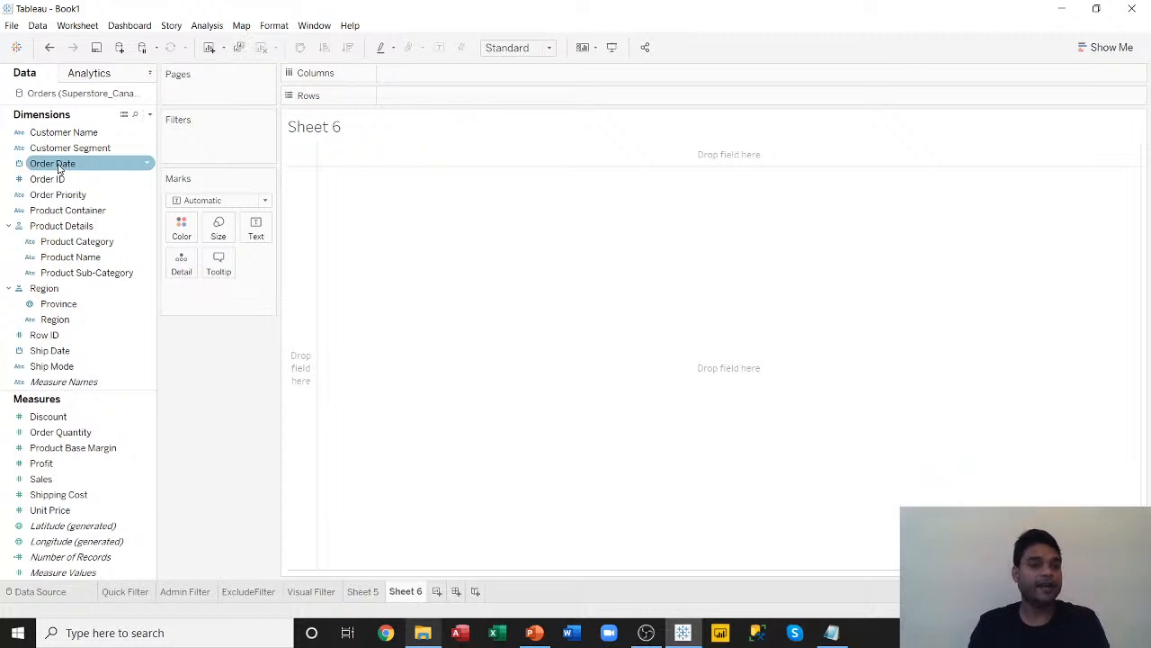
left_click(62, 166)
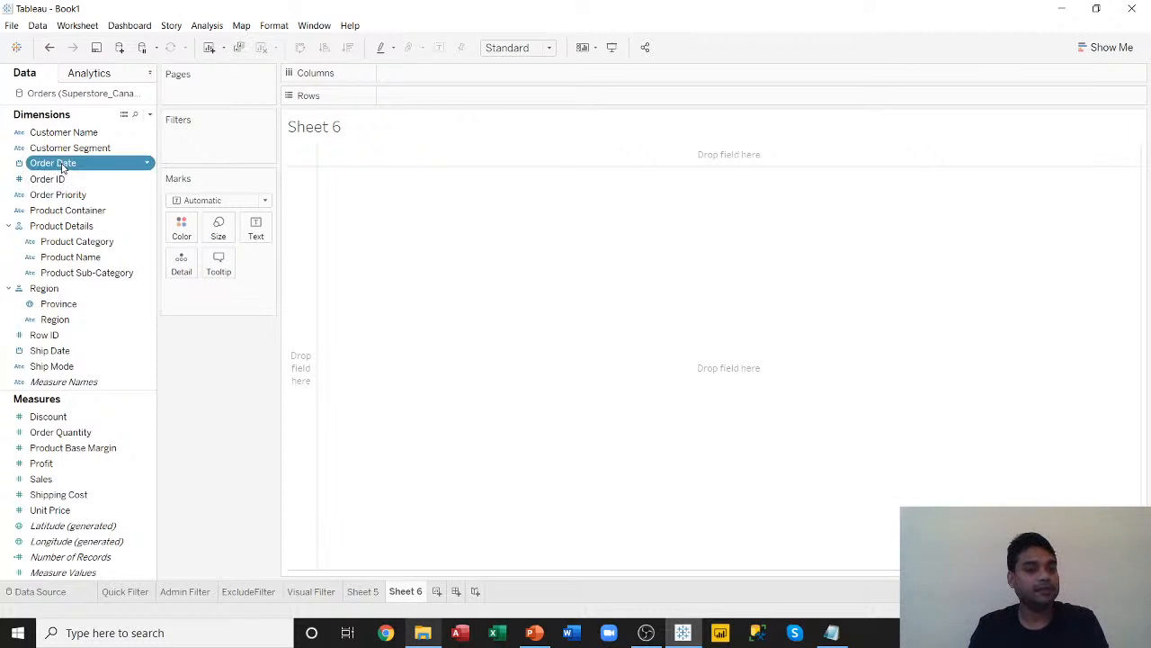
left_click(52, 478, "ctrl")
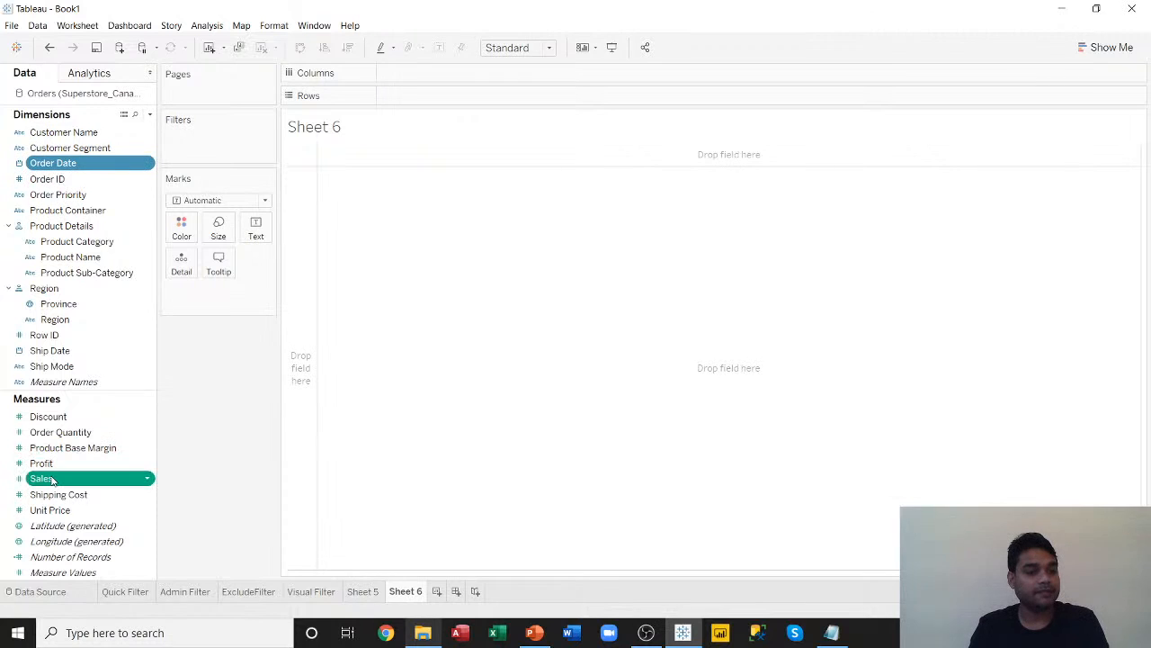
left_click(1101, 48)
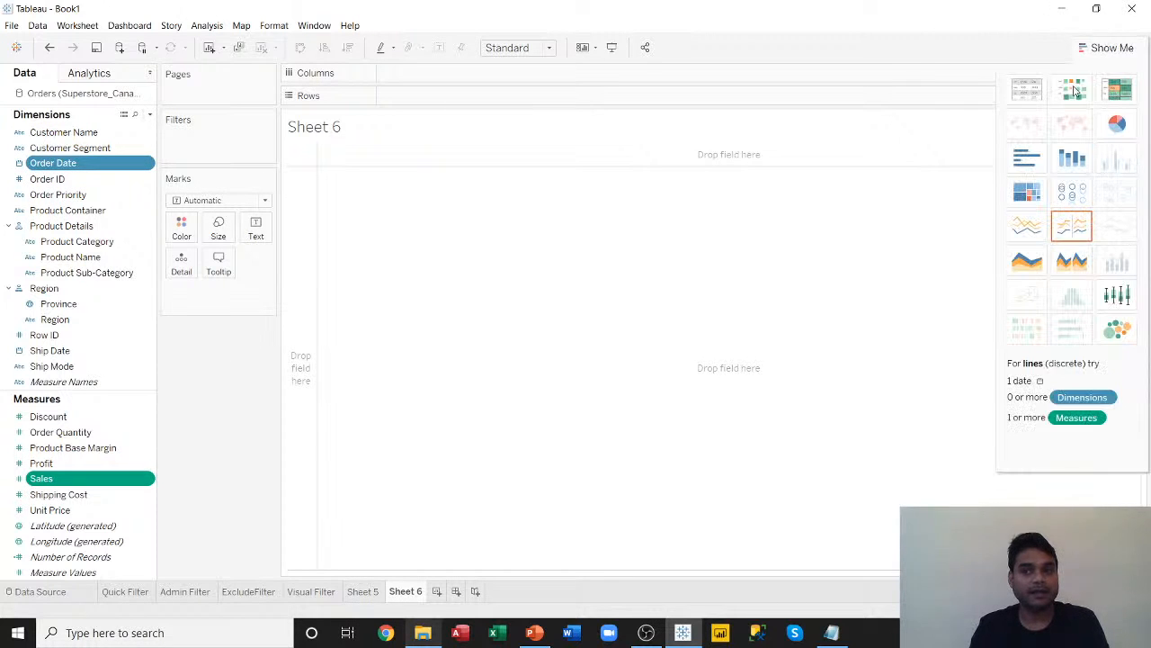
left_click(1027, 159)
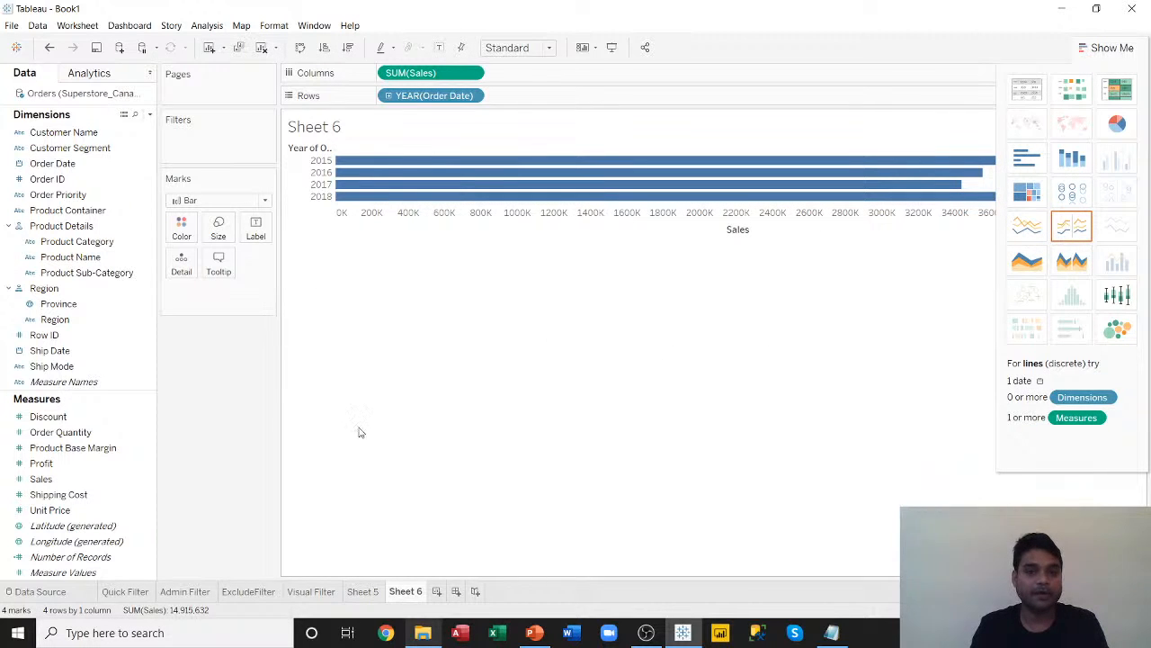
left_click(1105, 46)
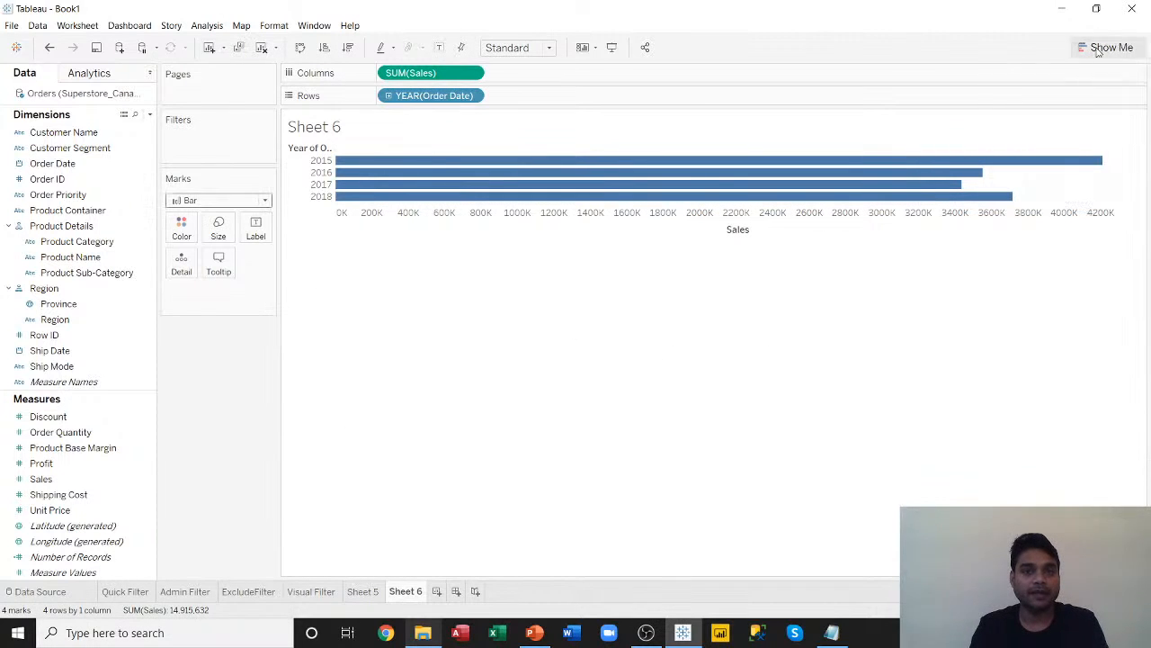
left_click(300, 47)
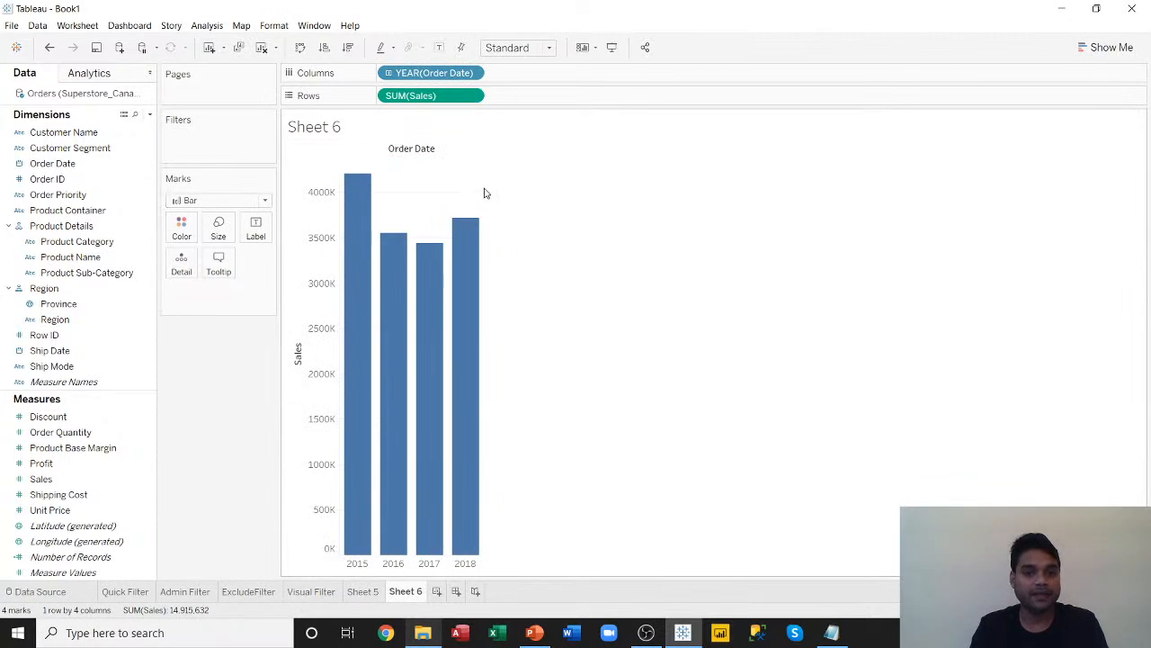
left_click_drag(481, 191, 640, 191)
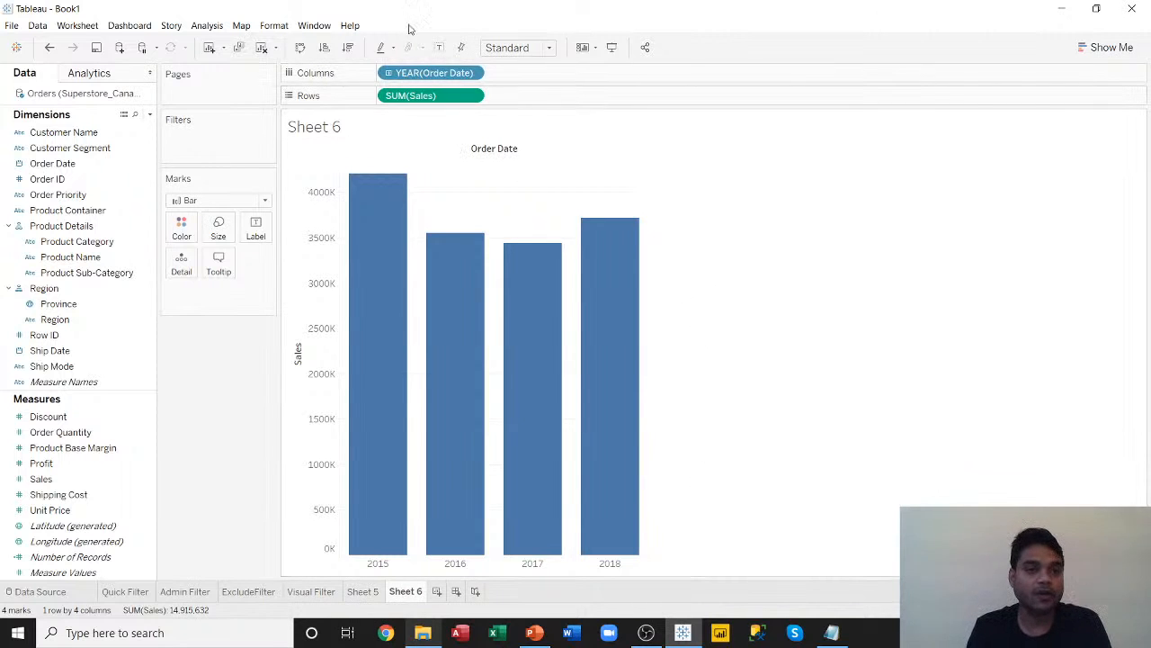
Drill the Order Date hierarchy down from year to quarter, month and day in the Sales bar chart.
mouse_move(370, 373)
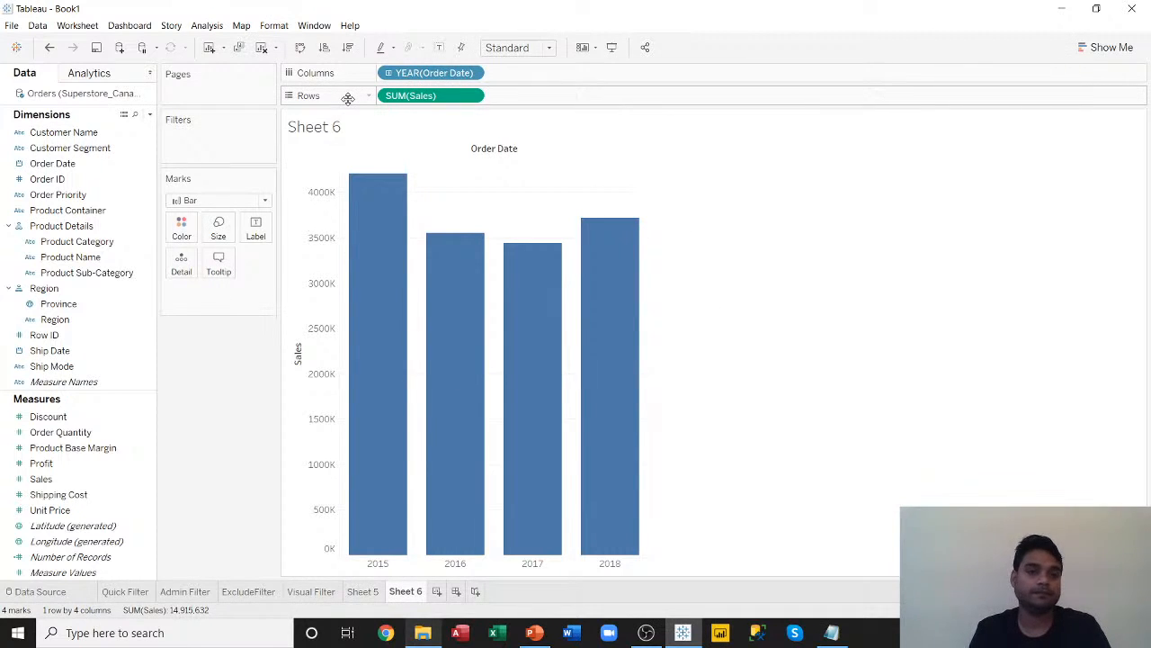
left_click(390, 73)
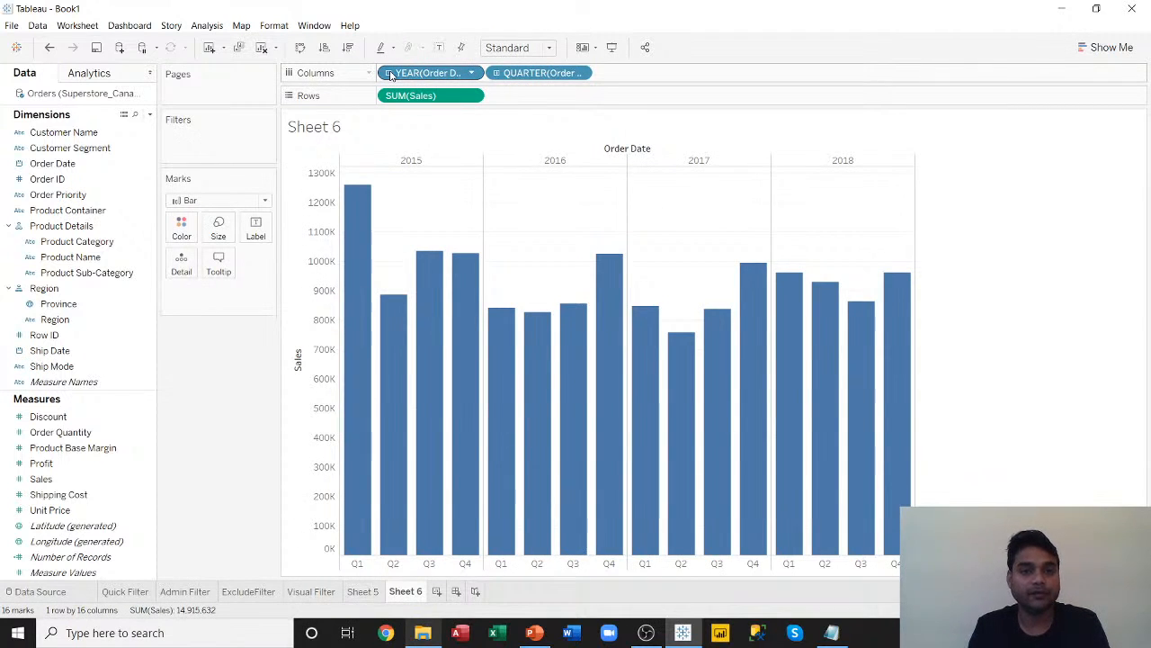
left_click(498, 73)
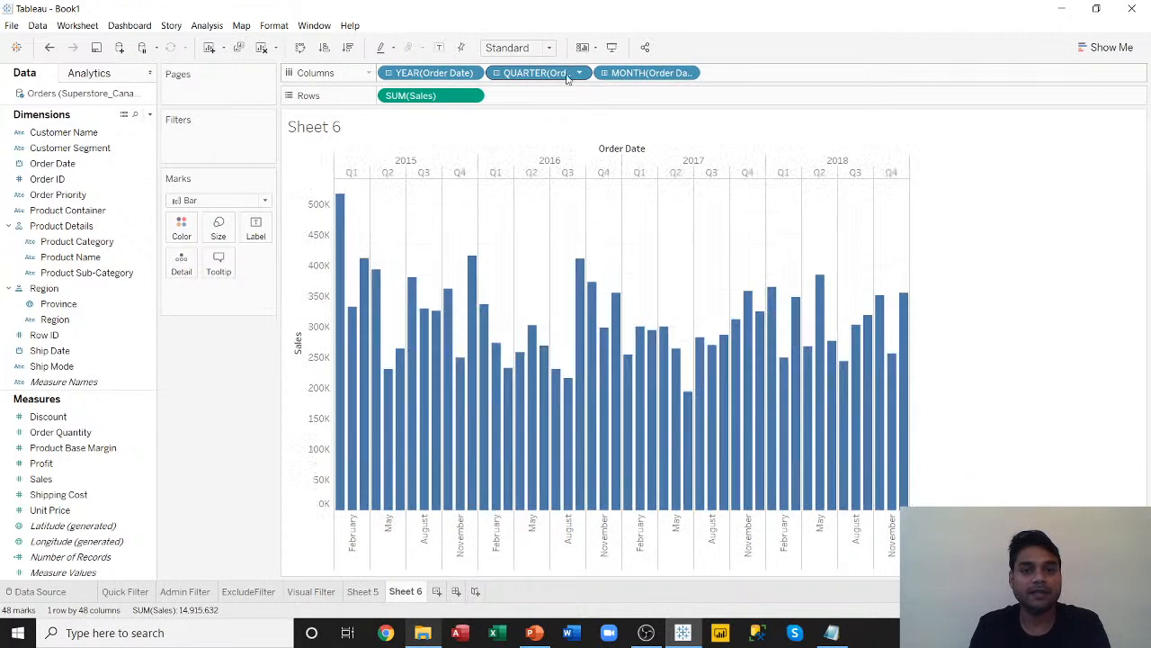
left_click(603, 73)
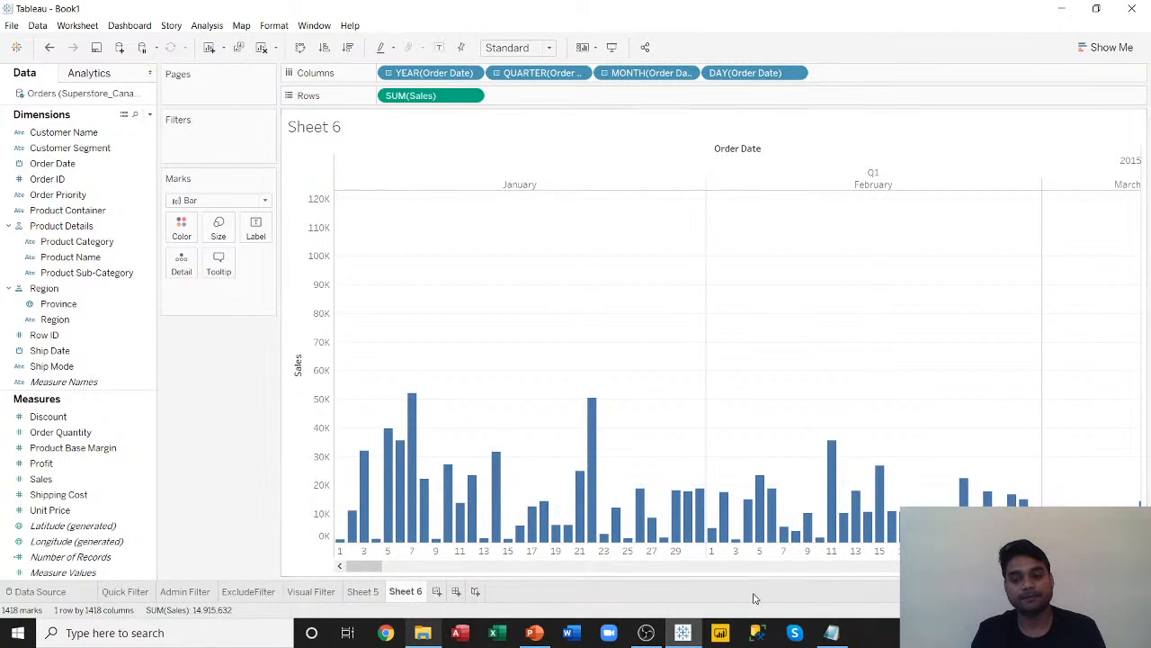
mouse_move(354, 522)
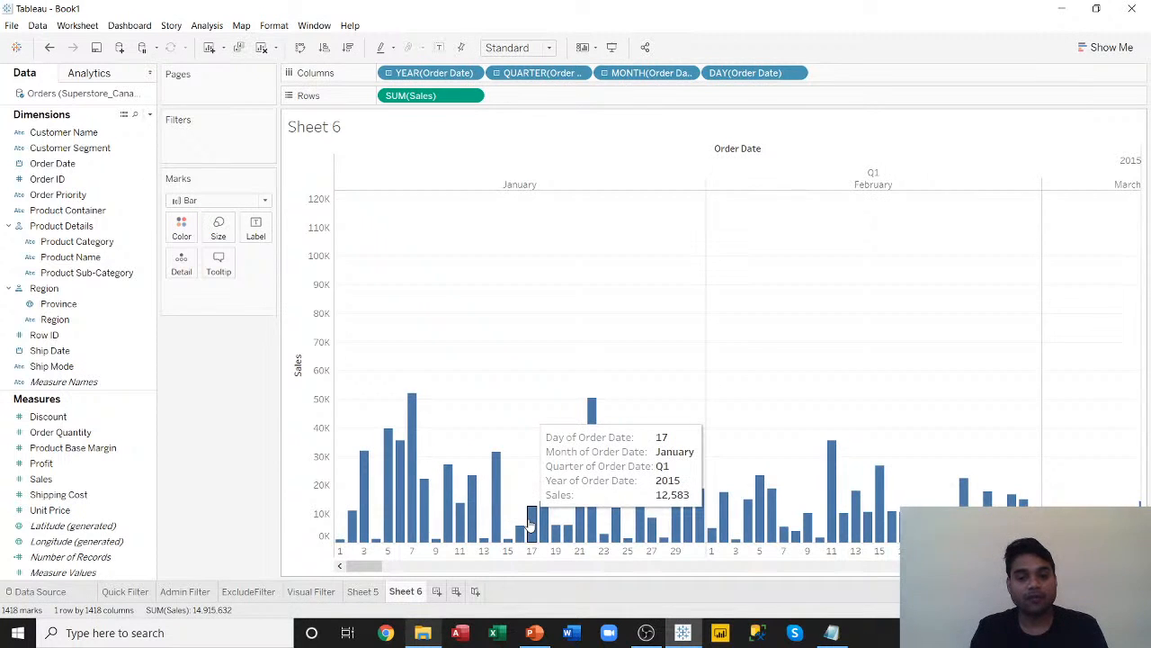
Roll the Order Date hierarchy up from day to year, and expand it again to quarters in the Sales bar chart.
left_click(603, 73)
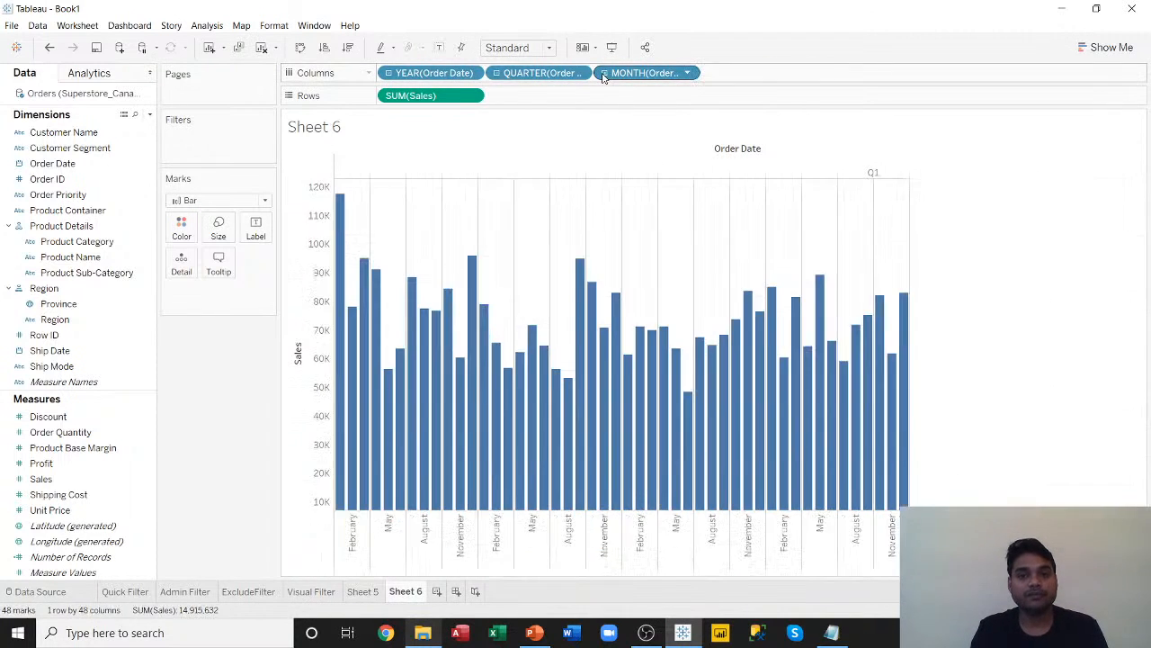
left_click(496, 74)
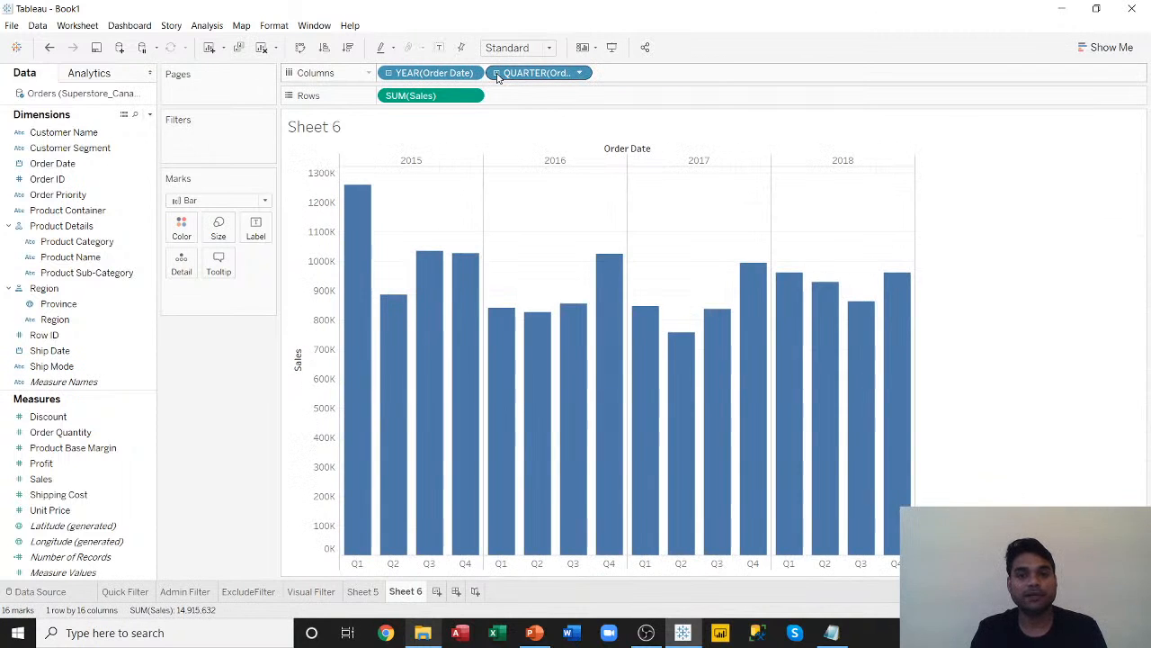
left_click(388, 74)
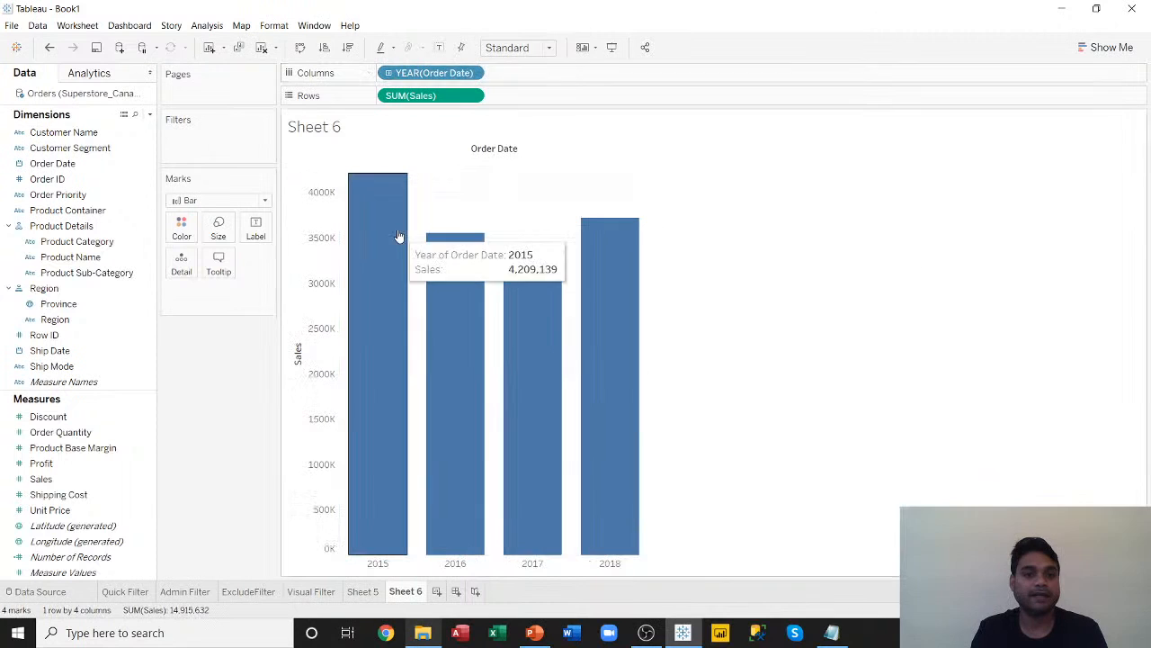
left_click(388, 73)
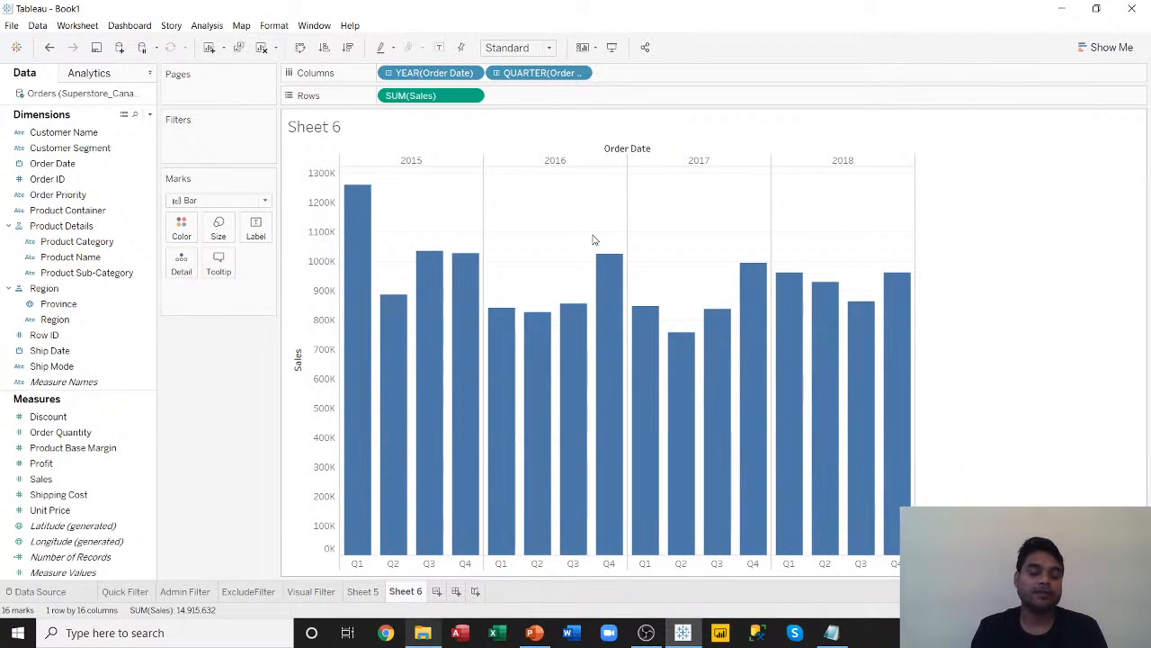
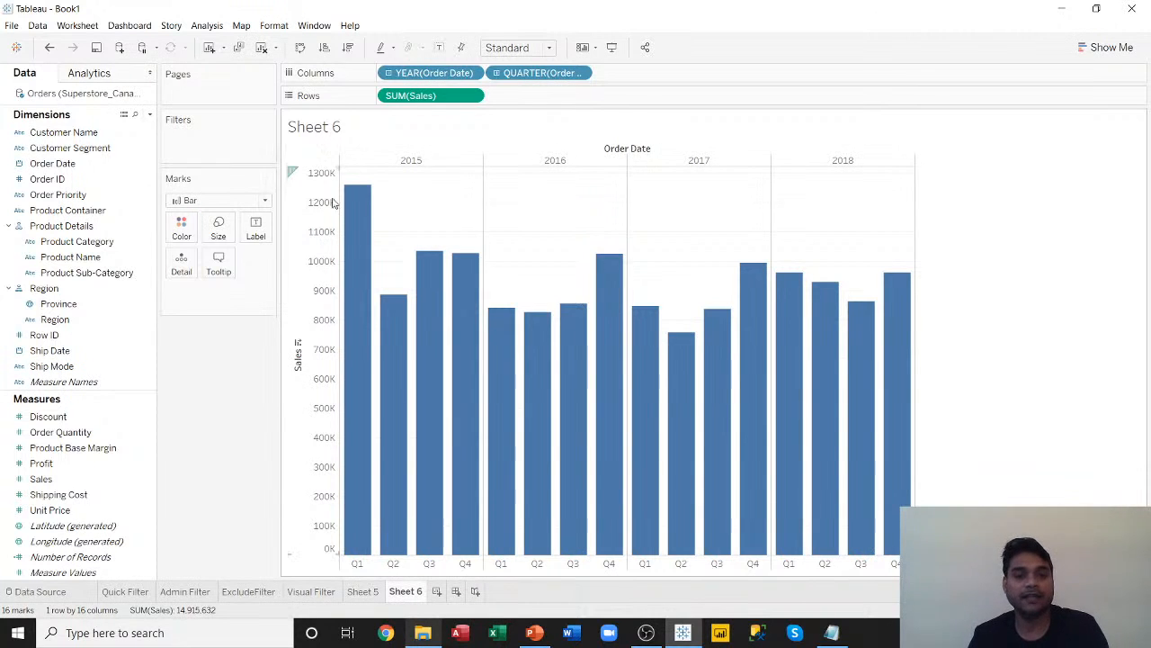
Select the Q1 bars of 2015, 2016, 2017 and 2018 together in the Sales chart.
left_click(360, 211)
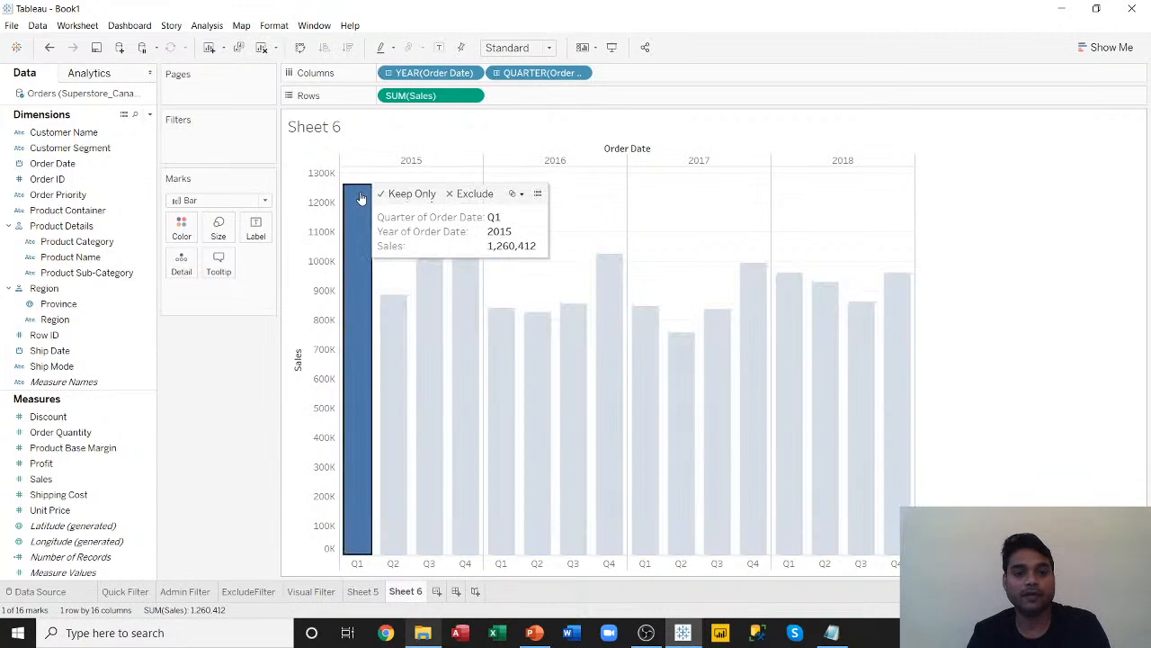
left_click(501, 324, "ctrl")
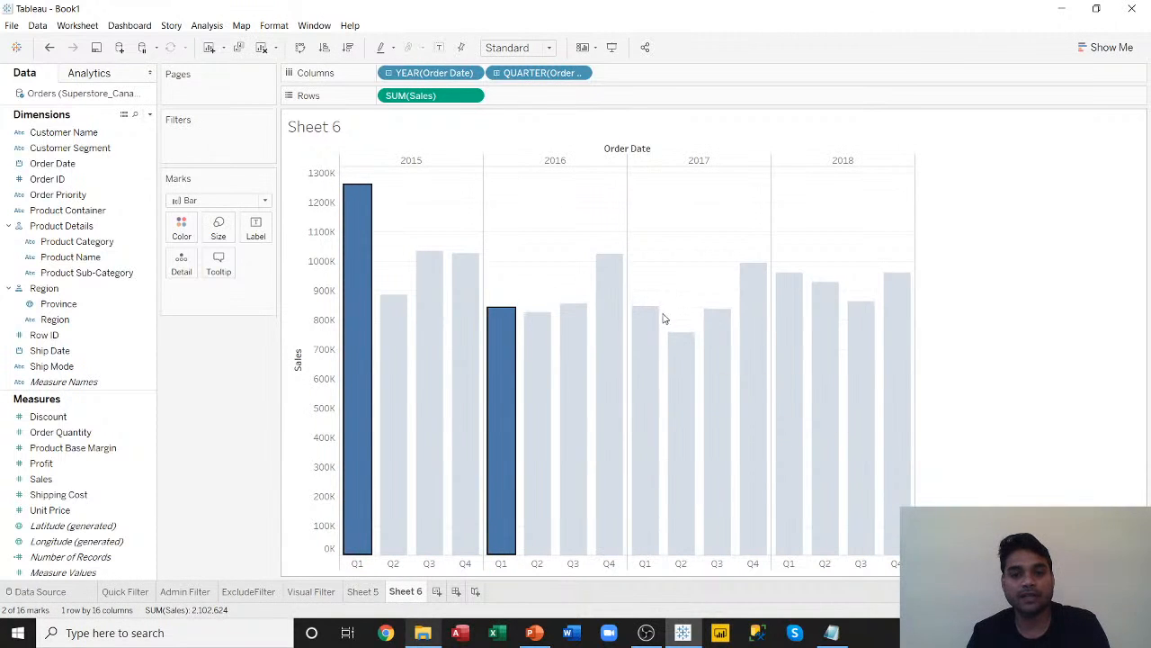
left_click(650, 323, "ctrl")
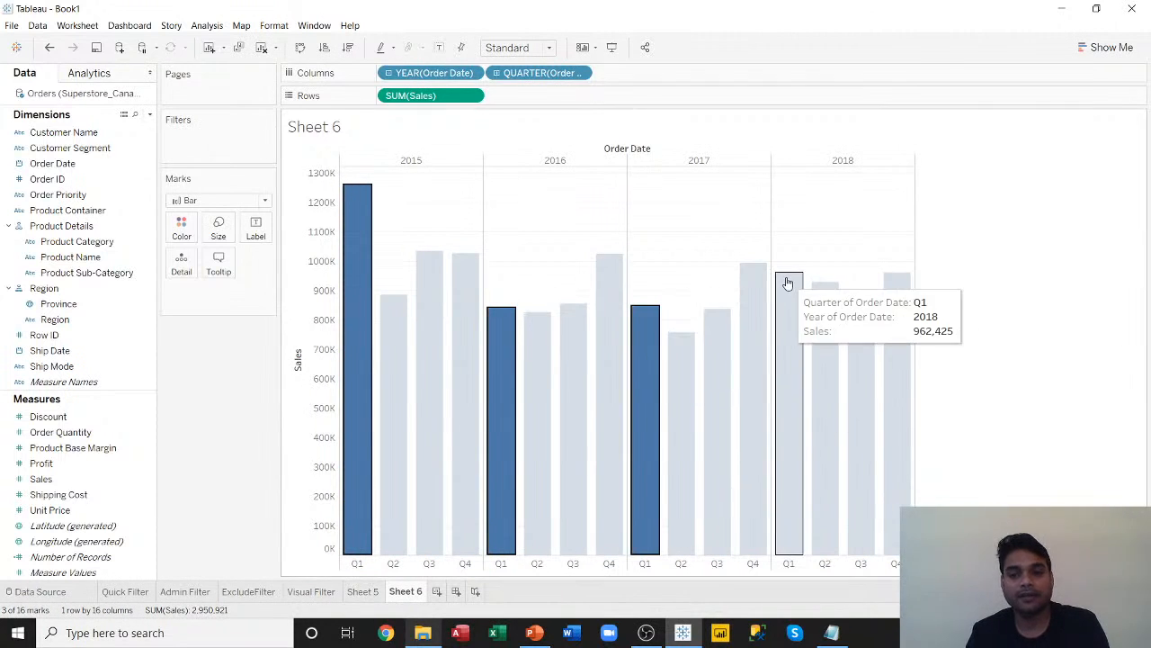
left_click(787, 286, "ctrl")
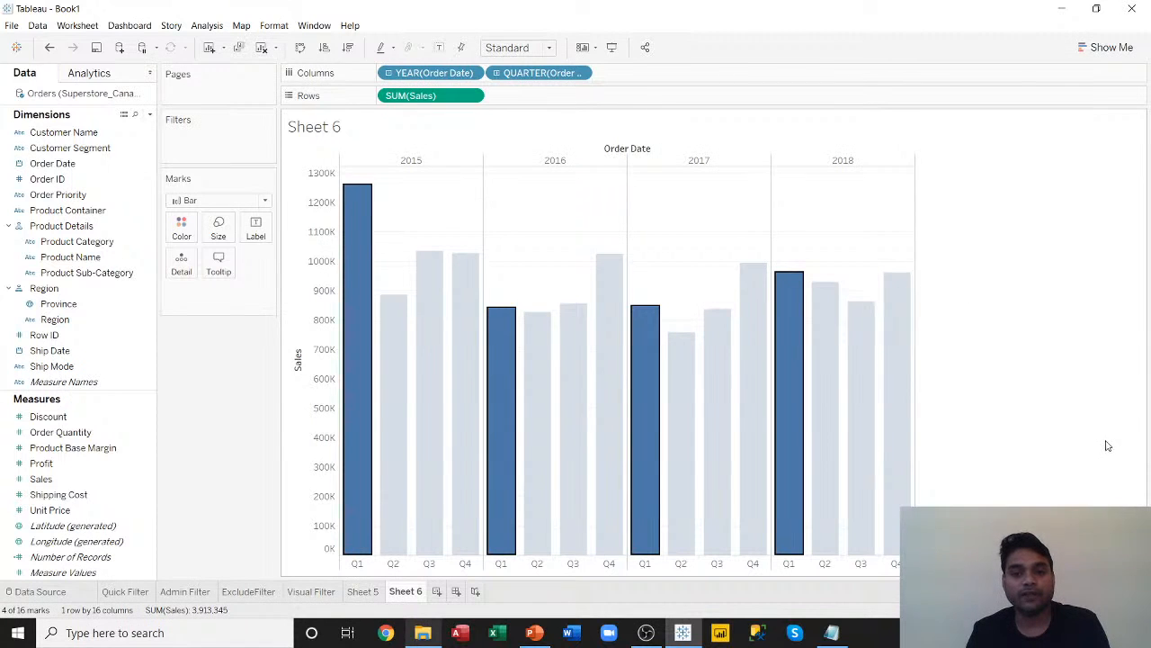
mouse_move(791, 315)
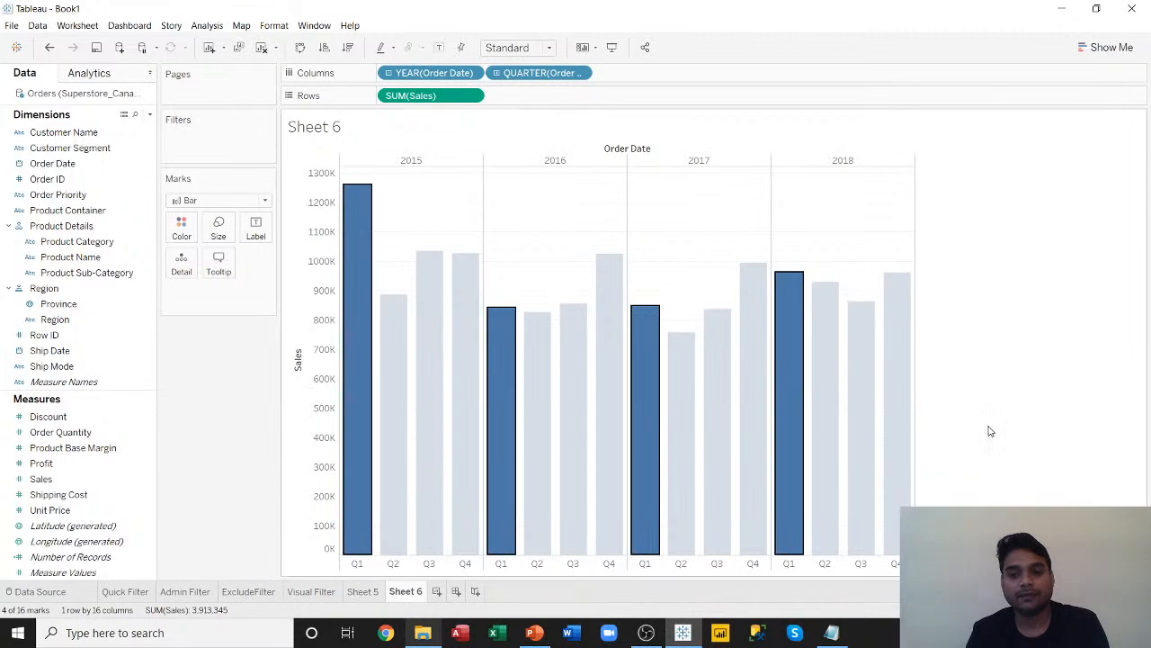
mouse_move(862, 403)
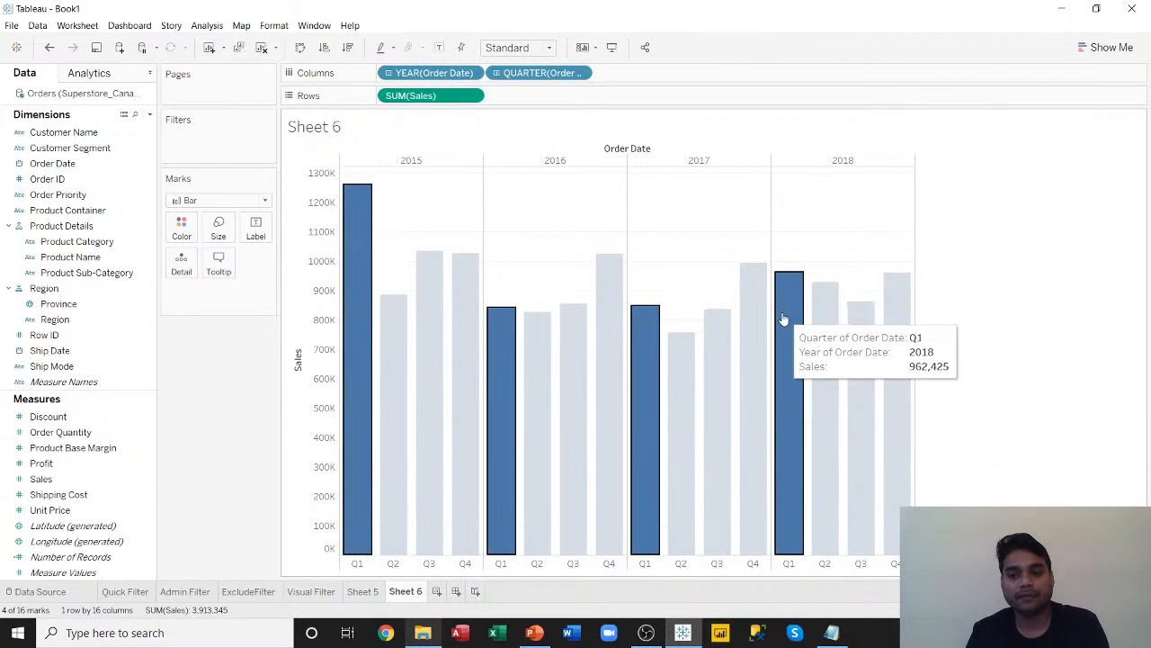
Keep only the selected Q1 bars of all four years in the sales chart and inspect their values.
mouse_move(823, 297)
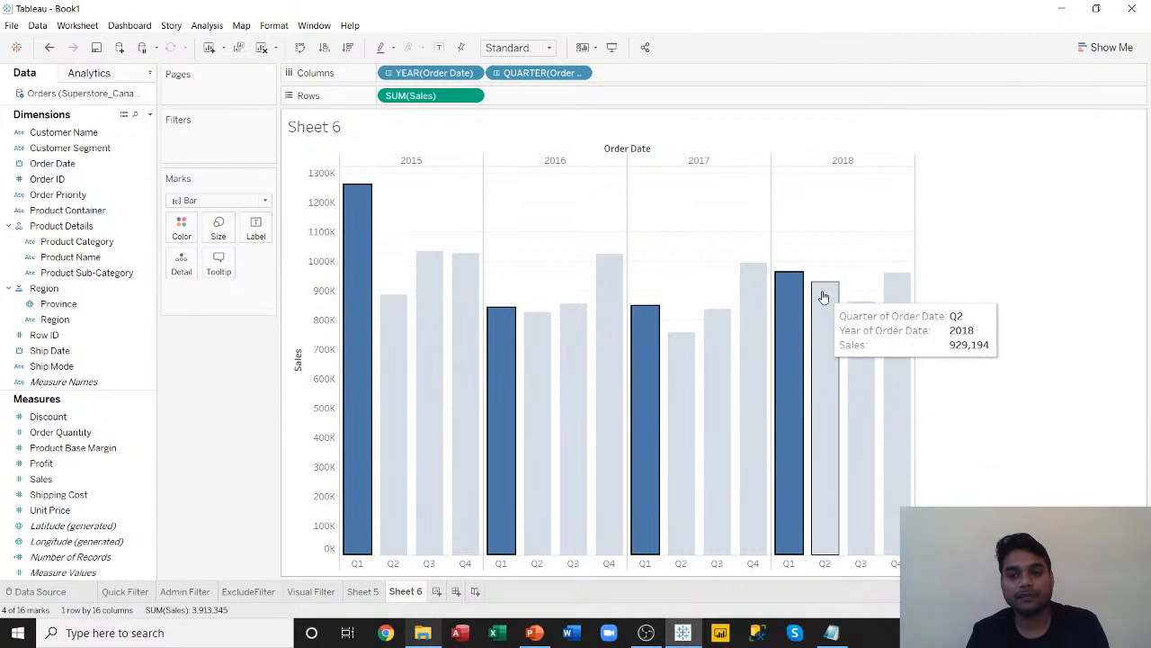
right_click(788, 294)
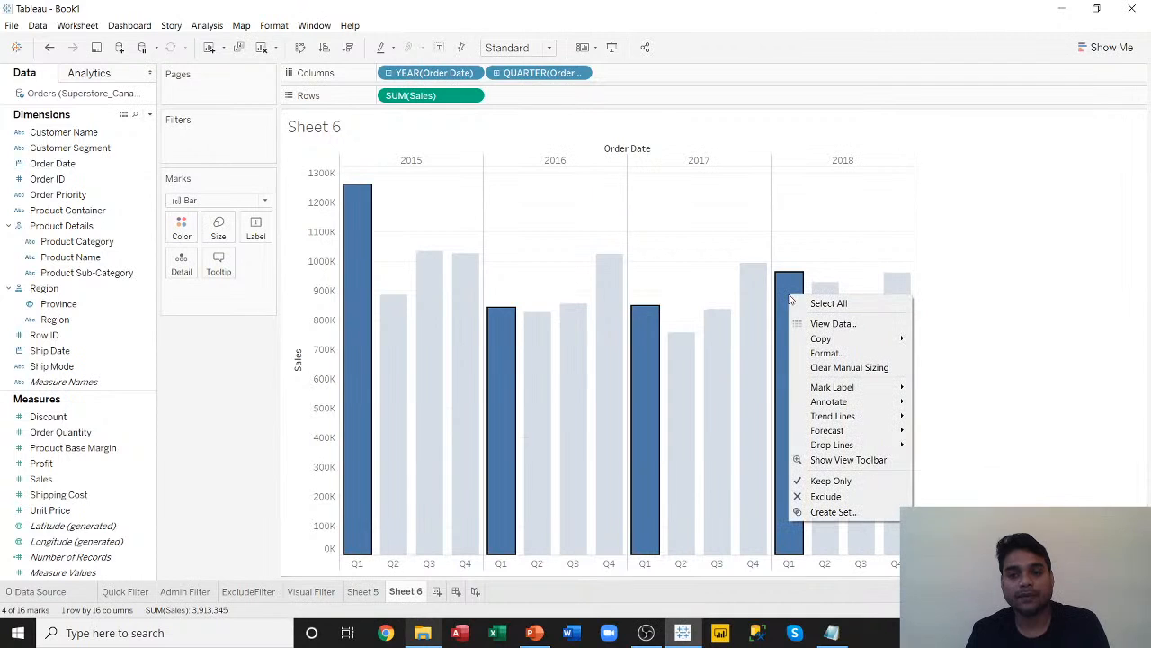
left_click(831, 481)
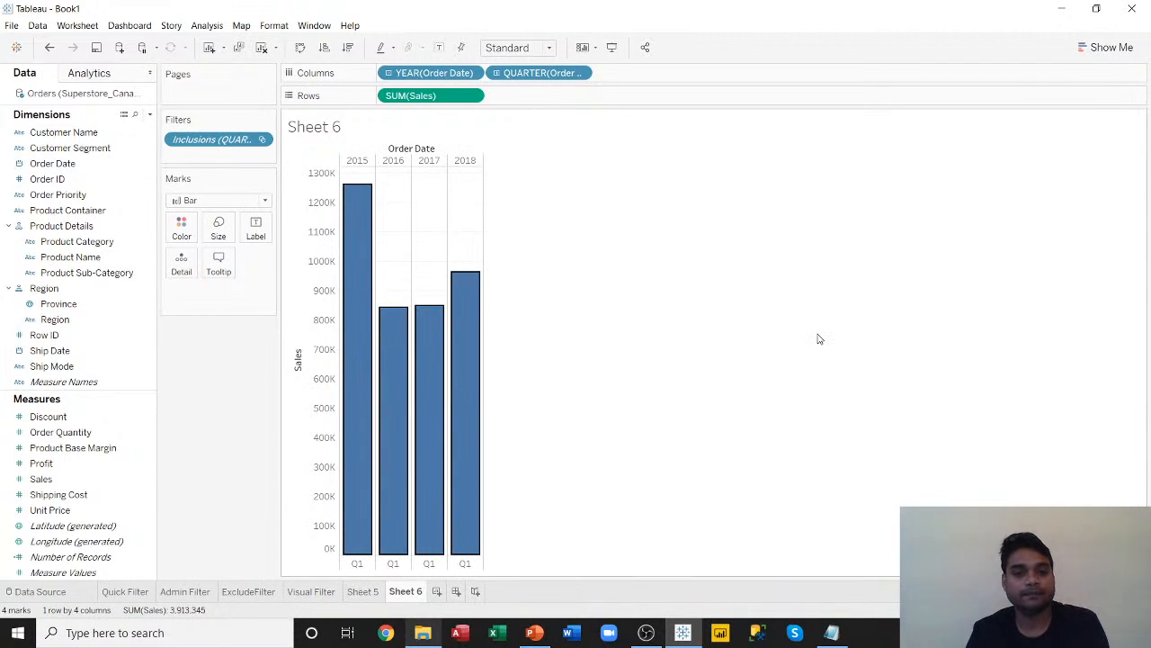
mouse_move(368, 205)
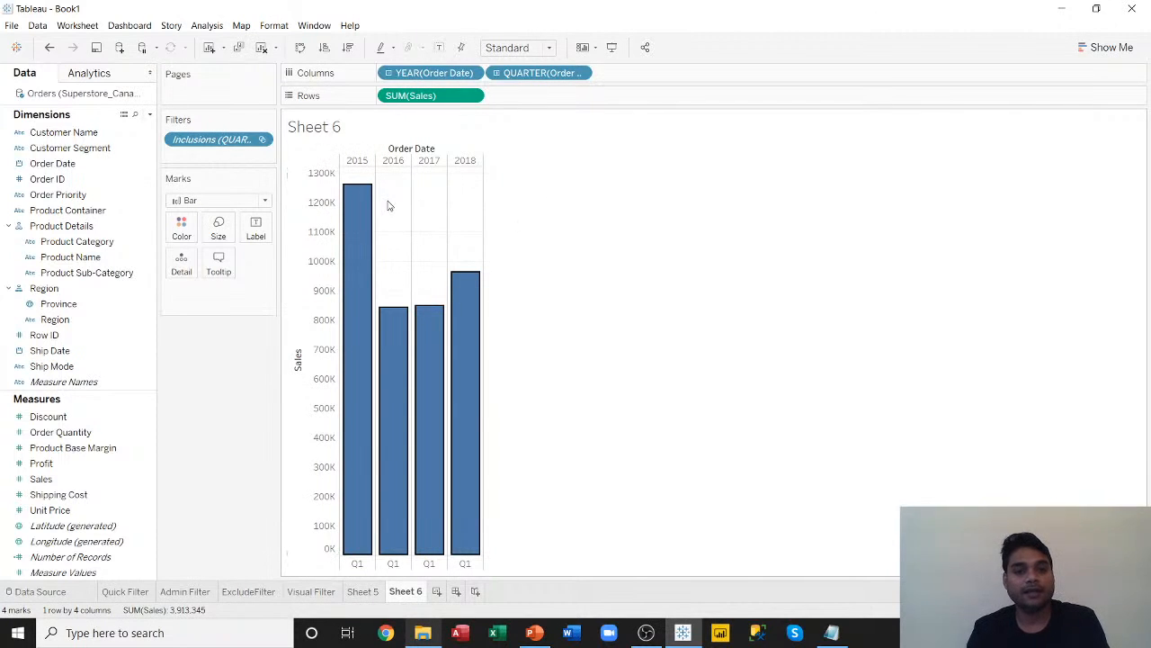
mouse_move(393, 380)
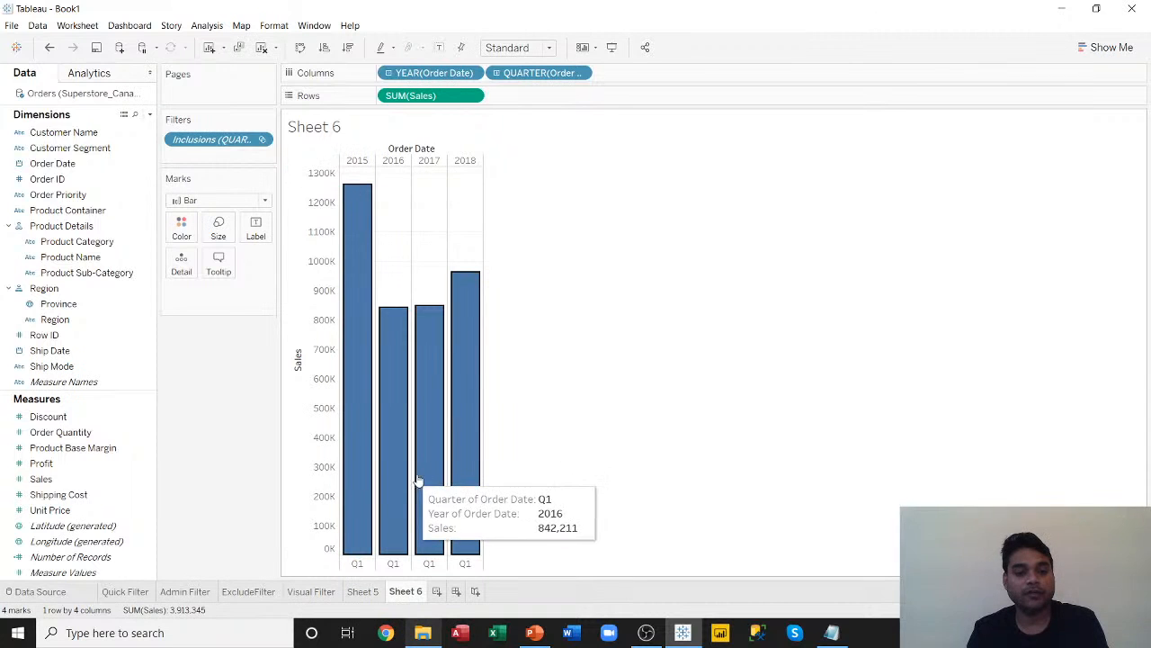
mouse_move(466, 478)
mouse_move(353, 465)
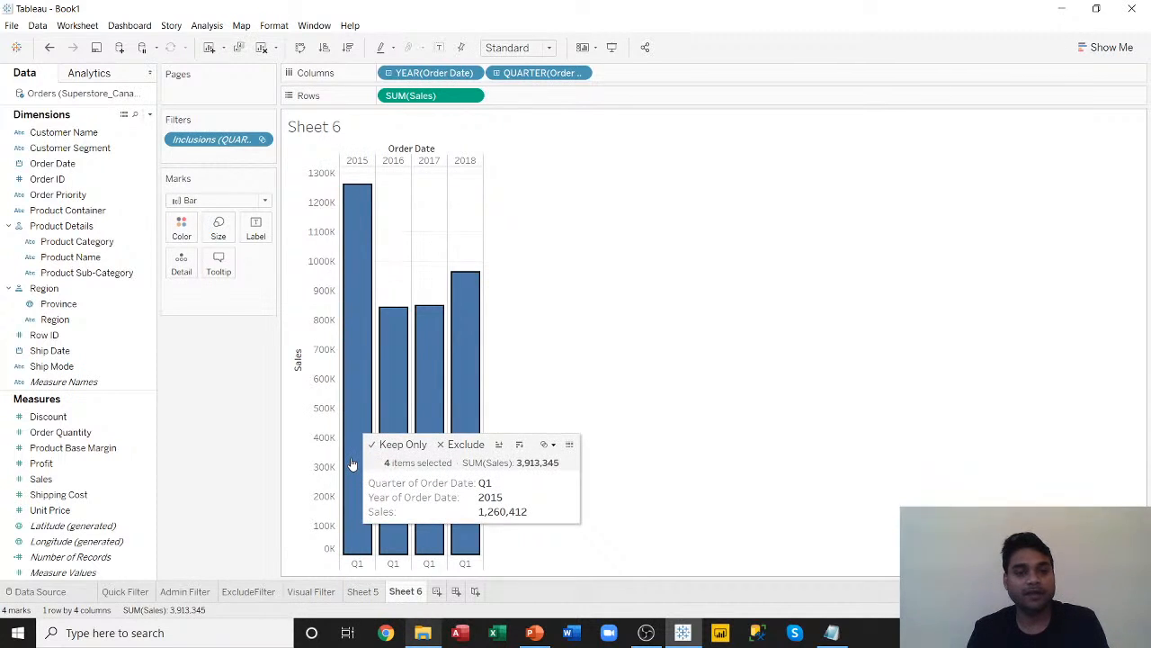
Undo the keep-only filter on the Q1 bars and clear the bar selection.
key("ctrl+z")
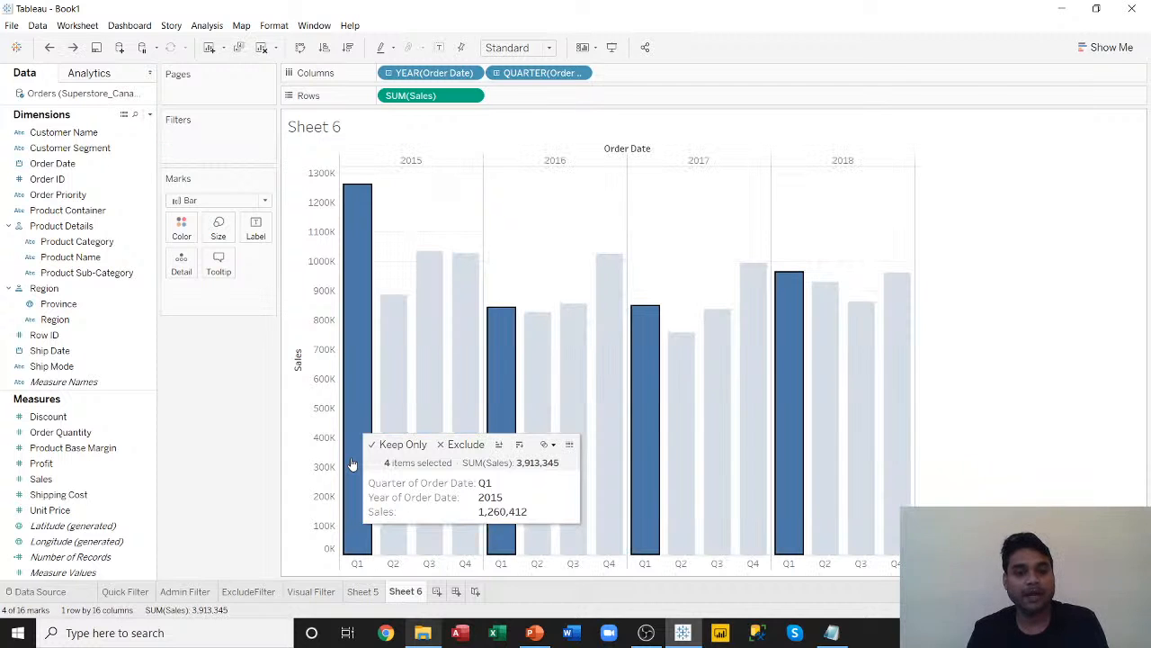
left_click(903, 243)
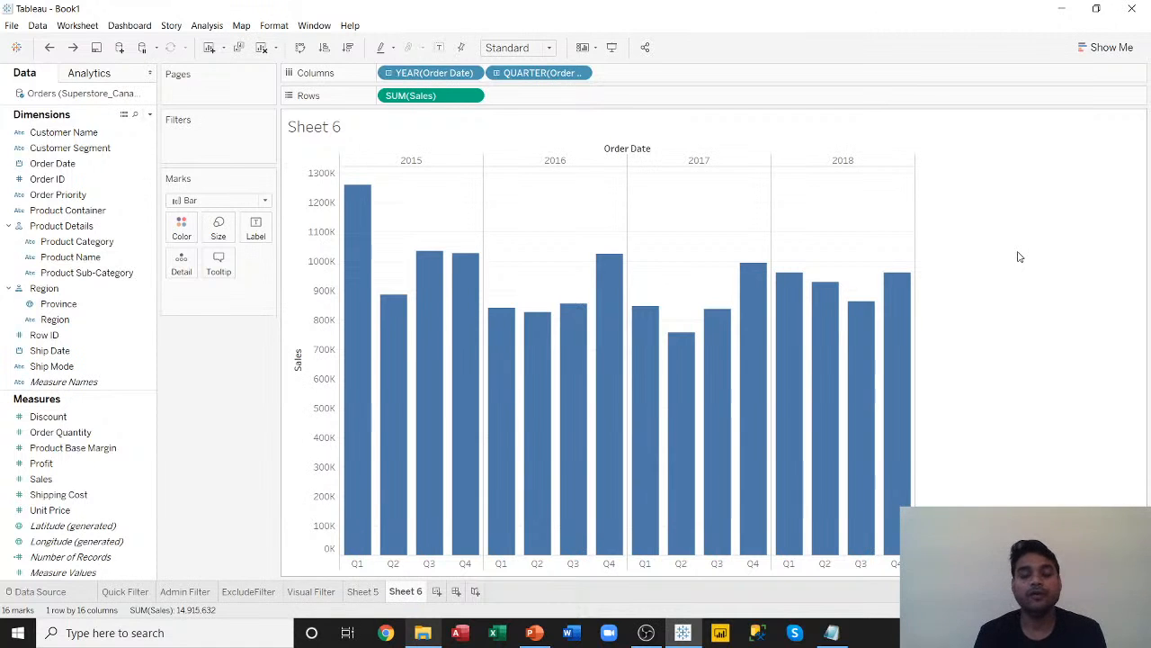
Add a Years filter on Order Date with 2015 to 2018 all included, and show its filter control beside the chart.
left_click(40, 166)
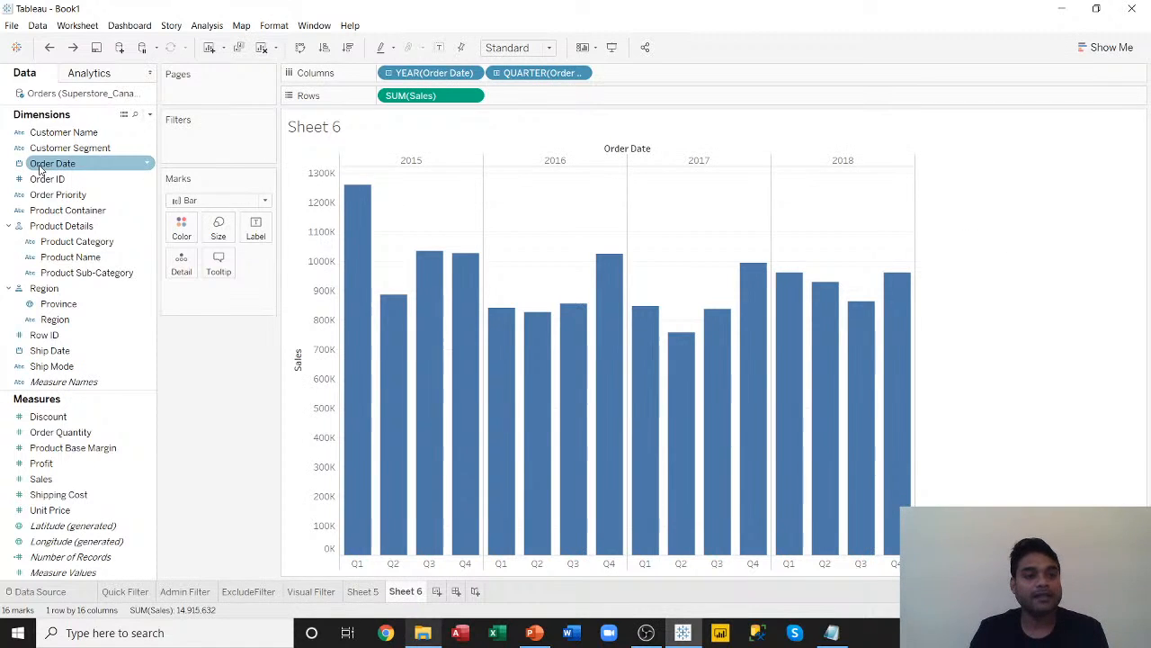
left_click(40, 165)
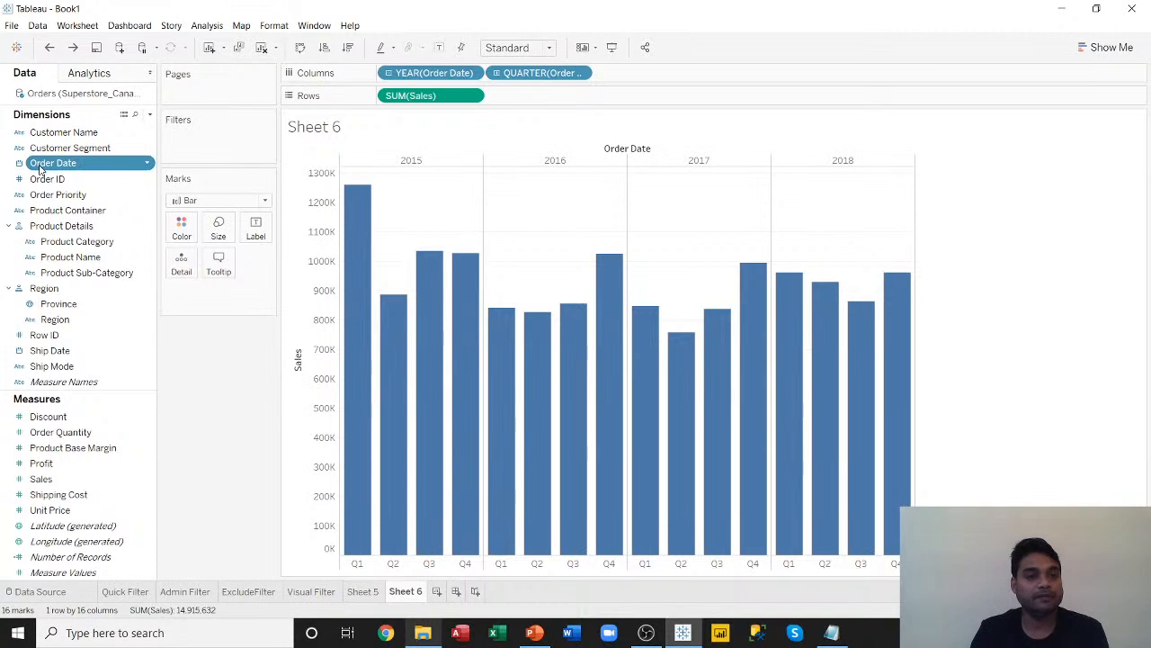
left_click_drag(40, 168, 186, 141)
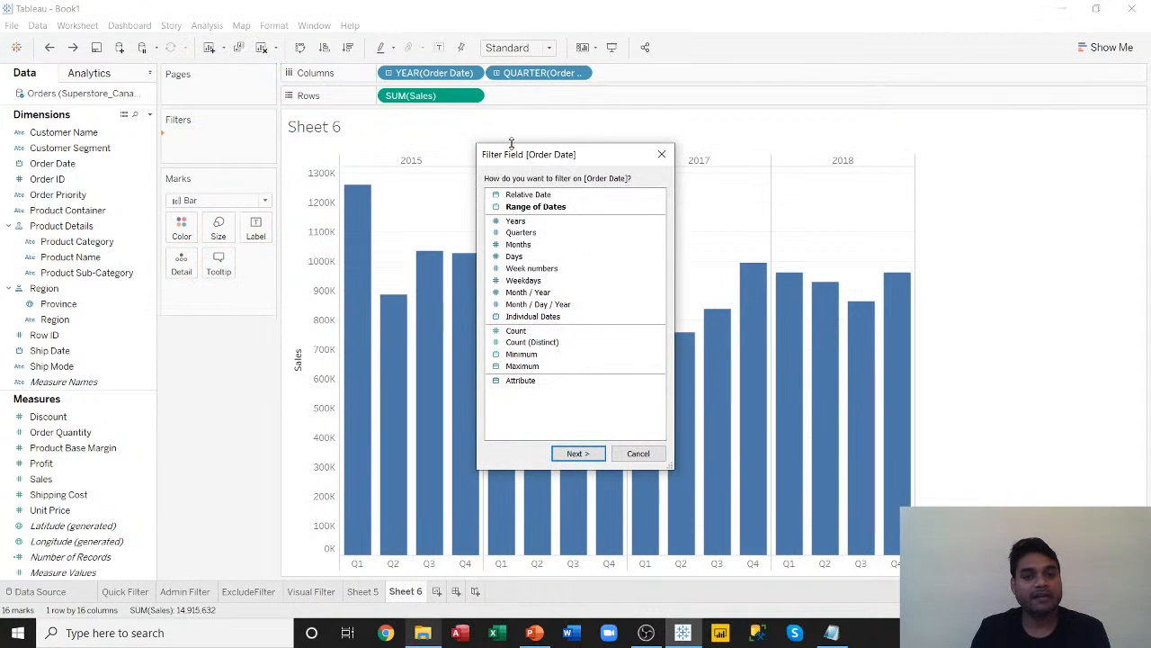
left_click_drag(555, 157, 703, 129)
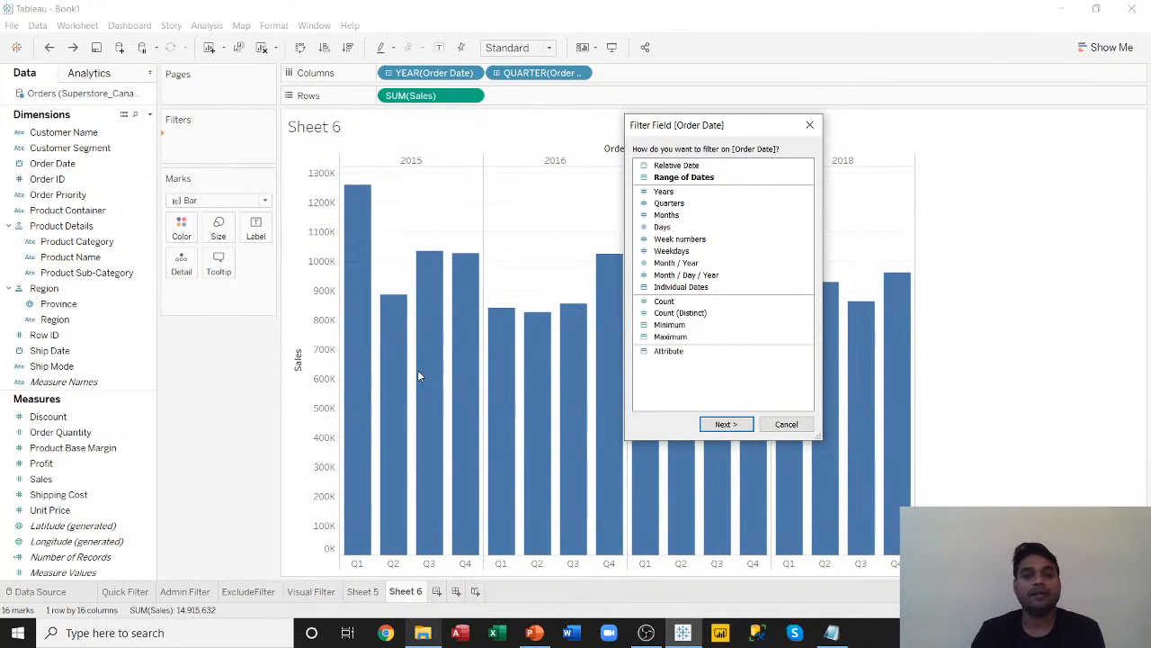
left_click(664, 191)
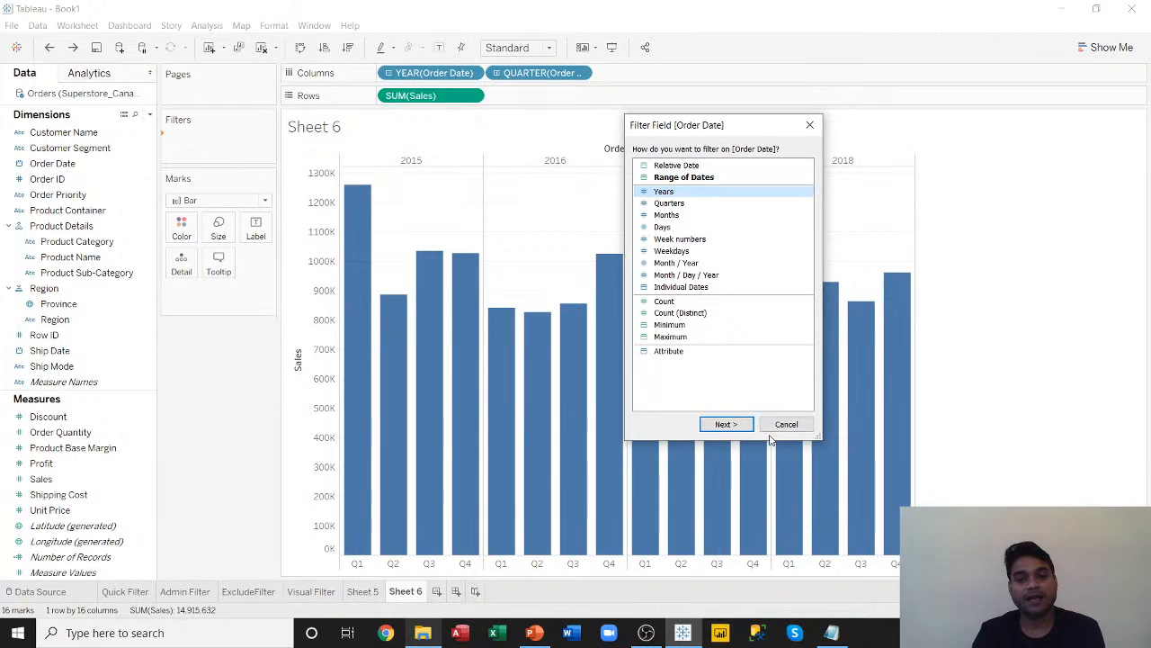
left_click(726, 425)
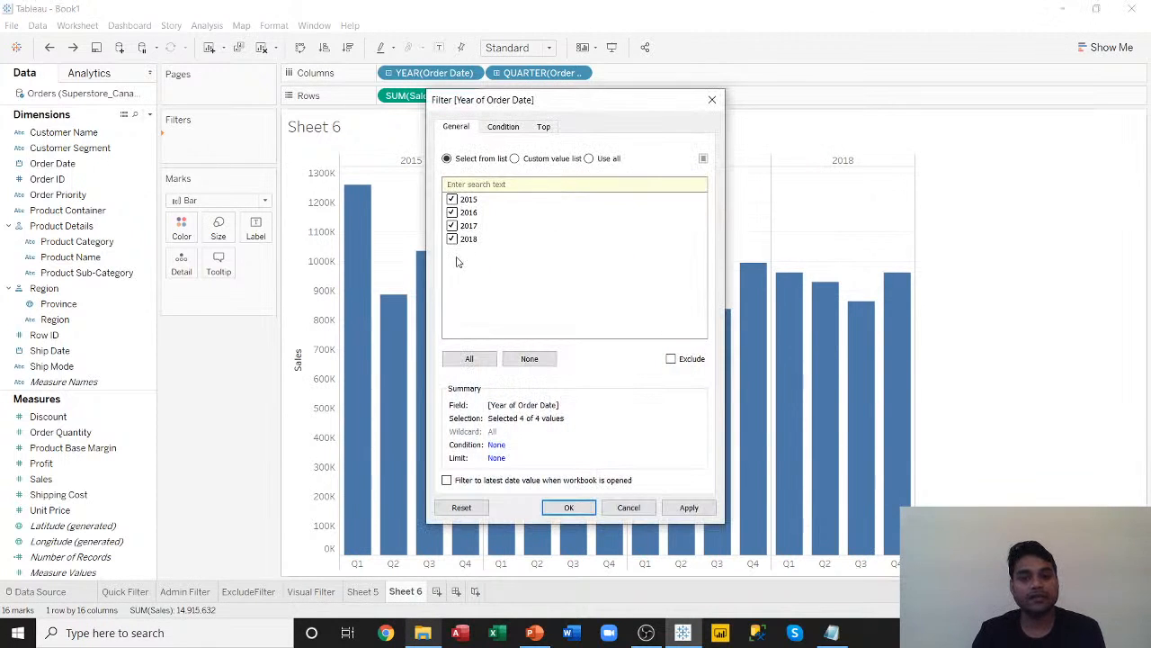
left_click(676, 513)
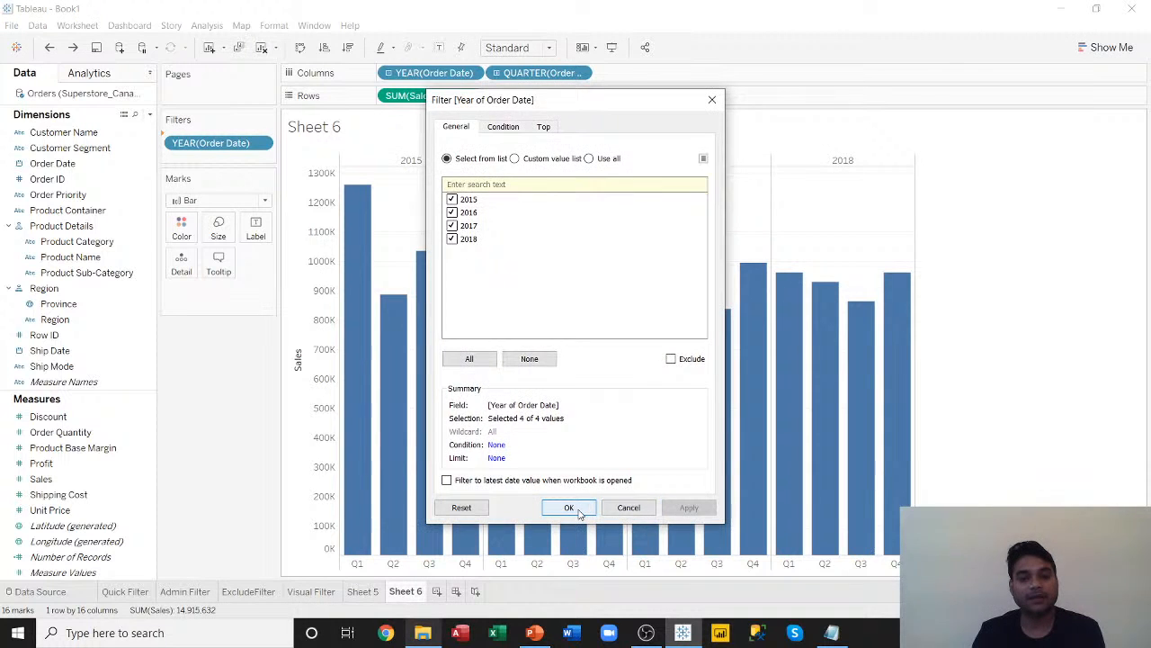
left_click(569, 507)
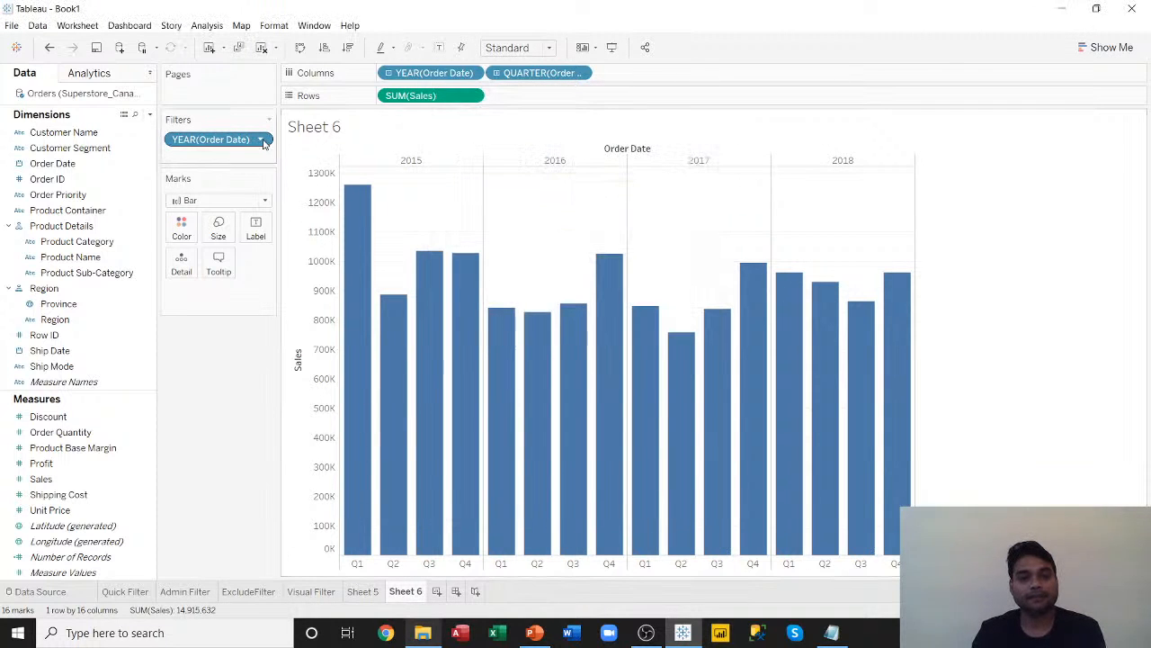
left_click(261, 140)
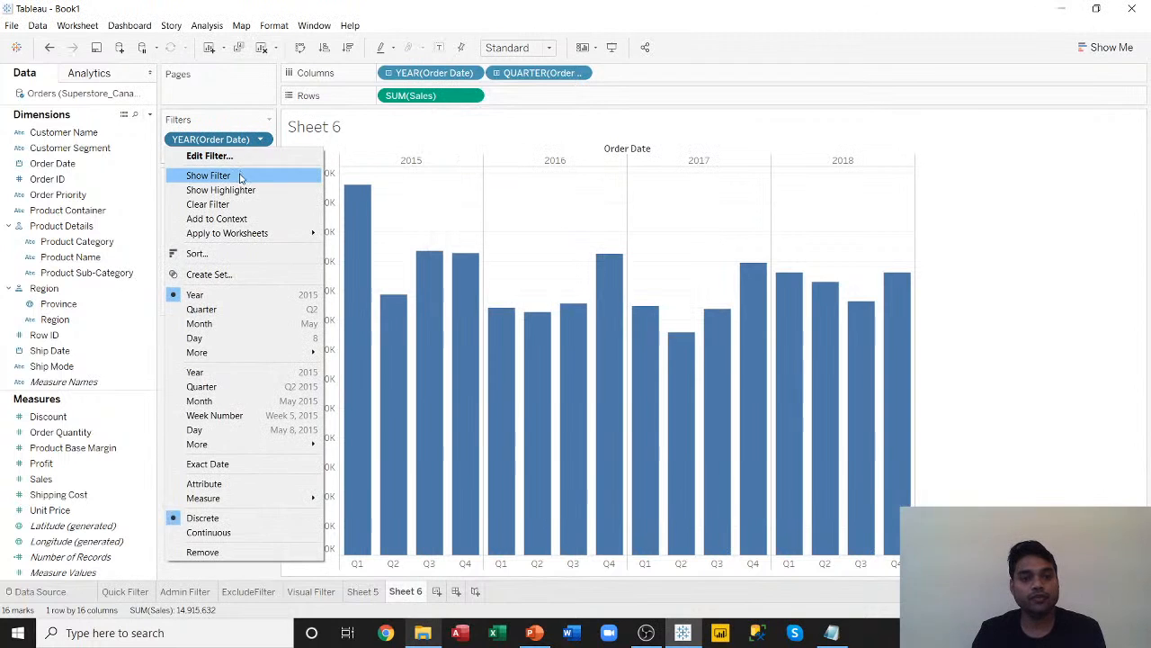
left_click(240, 178)
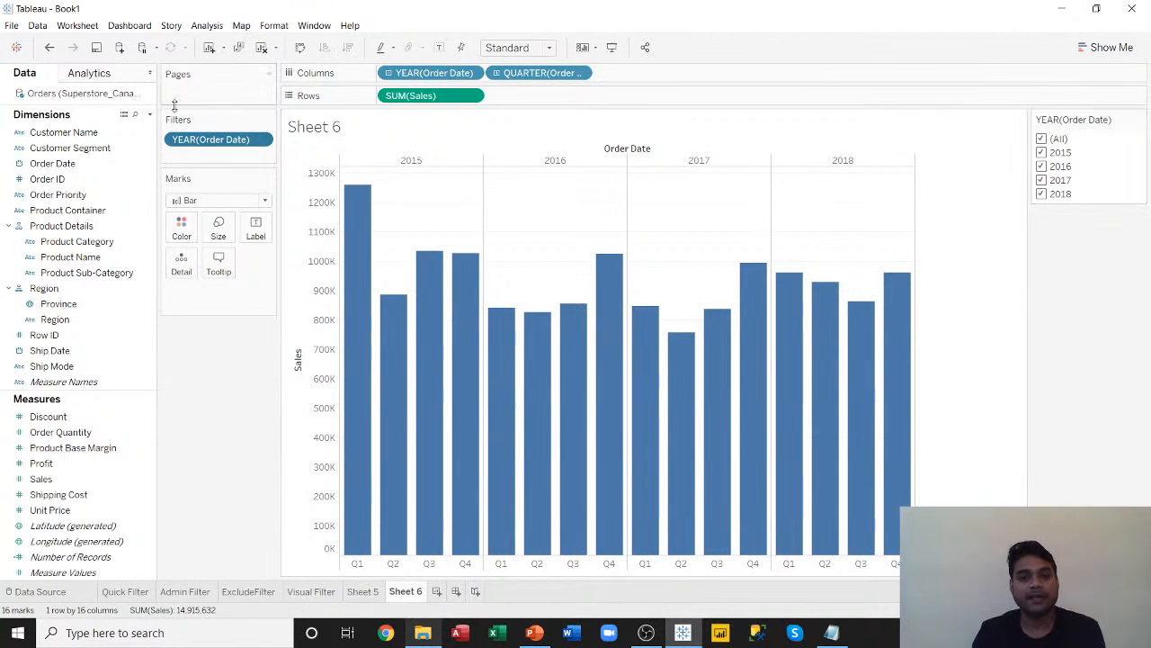
Add a Quarters filter on Order Date with Q1 to Q4 all included, and show its filter control.
left_click_drag(52, 164, 194, 158)
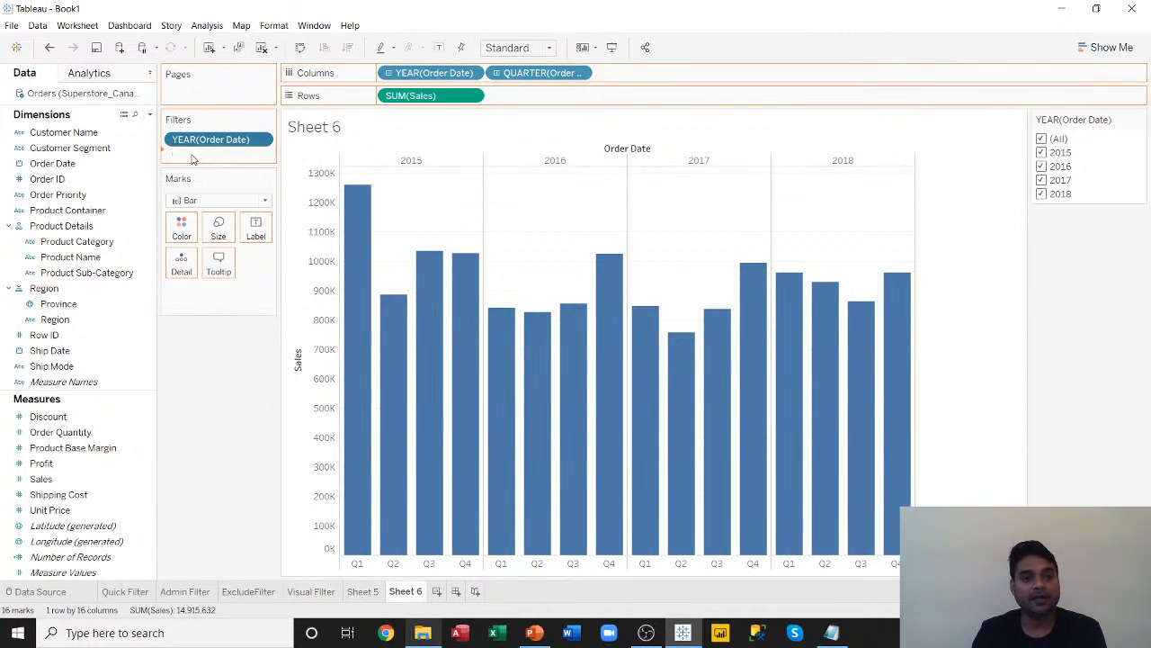
left_click(515, 234)
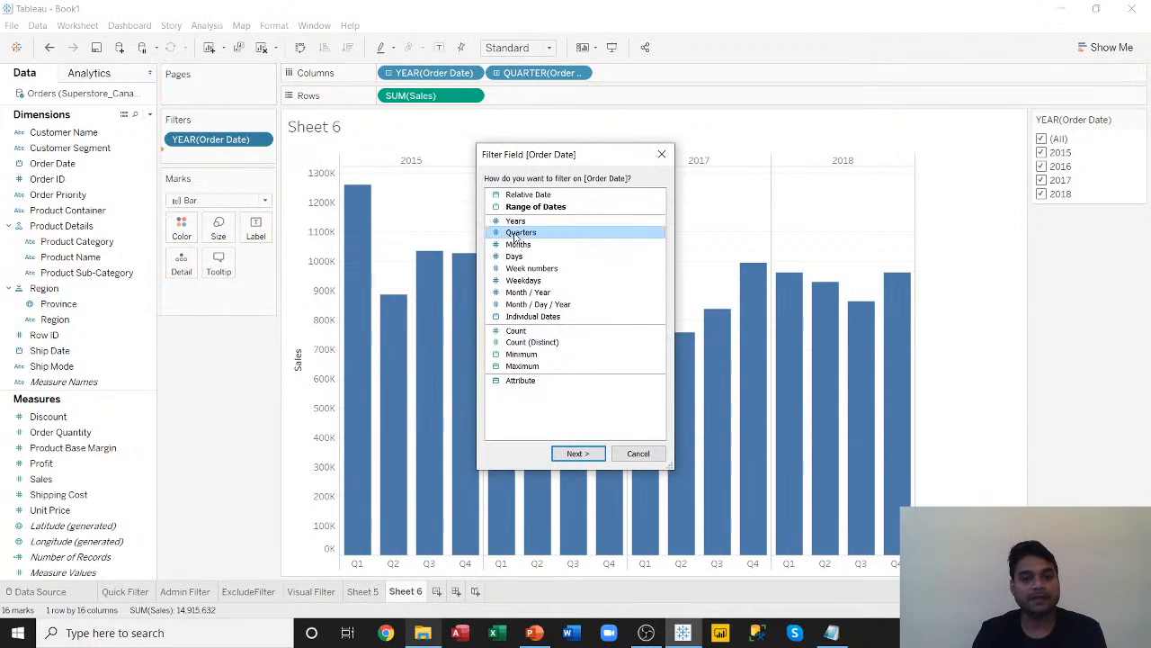
left_click(576, 454)
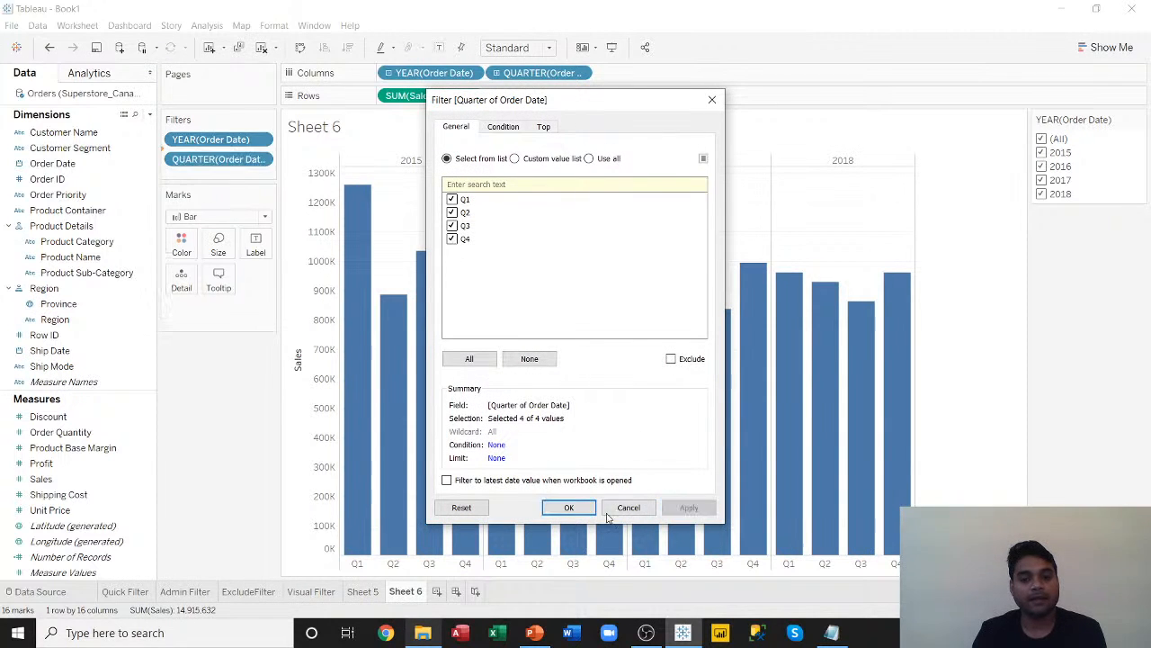
left_click(568, 507)
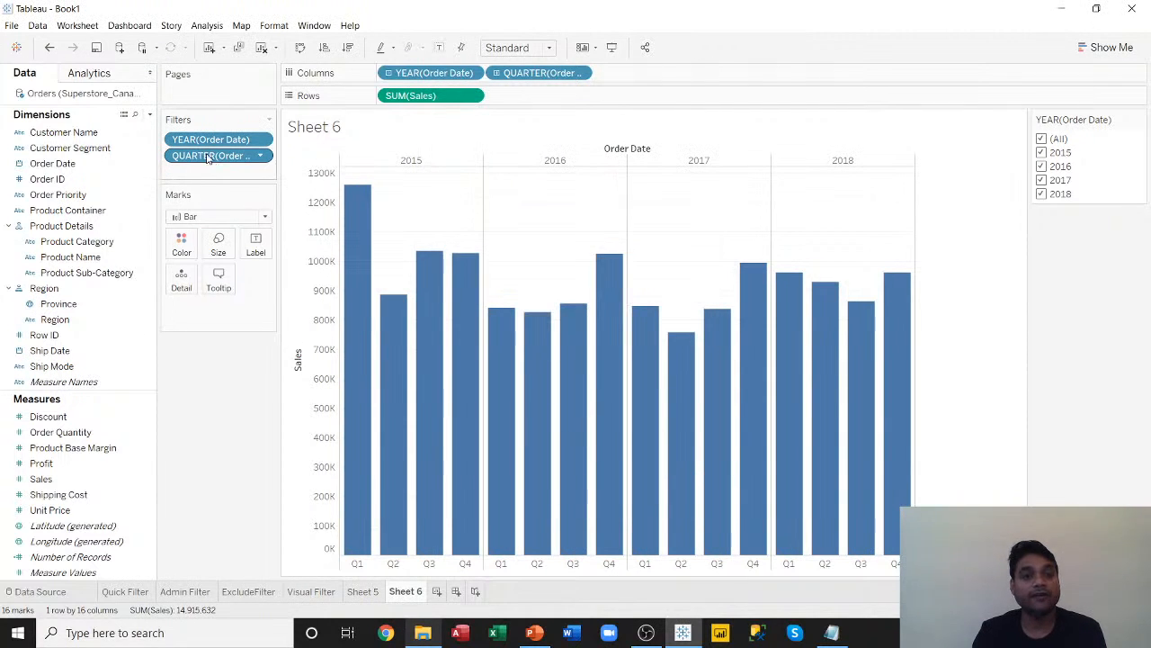
left_click(260, 156)
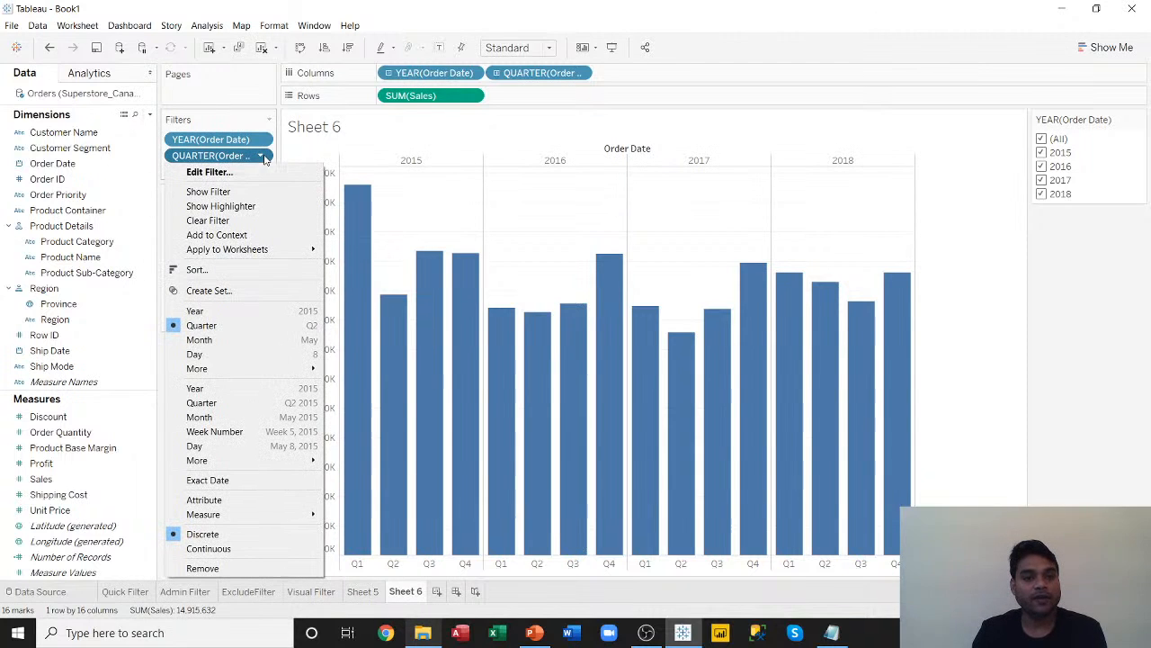
left_click(228, 192)
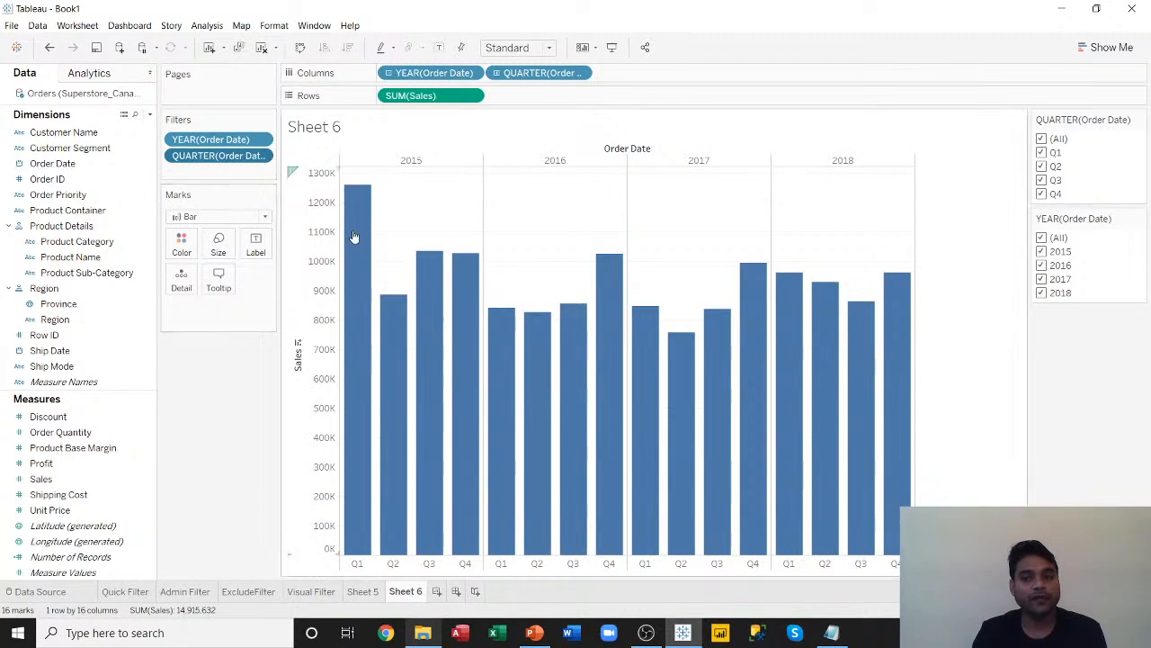
Limit the displayed quarter filter to Q1 only.
left_click(1042, 140)
left_click(1043, 153)
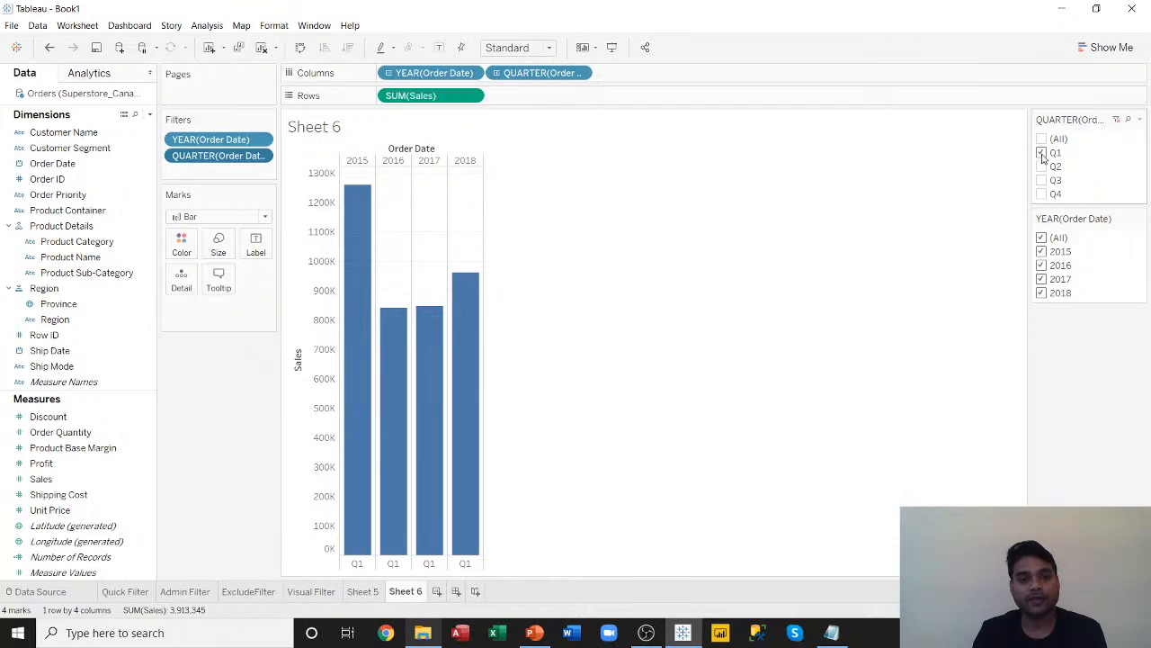
Switch all years off and on again in the year filter, and reselect all quarters in the quarter filter.
left_click(1042, 238)
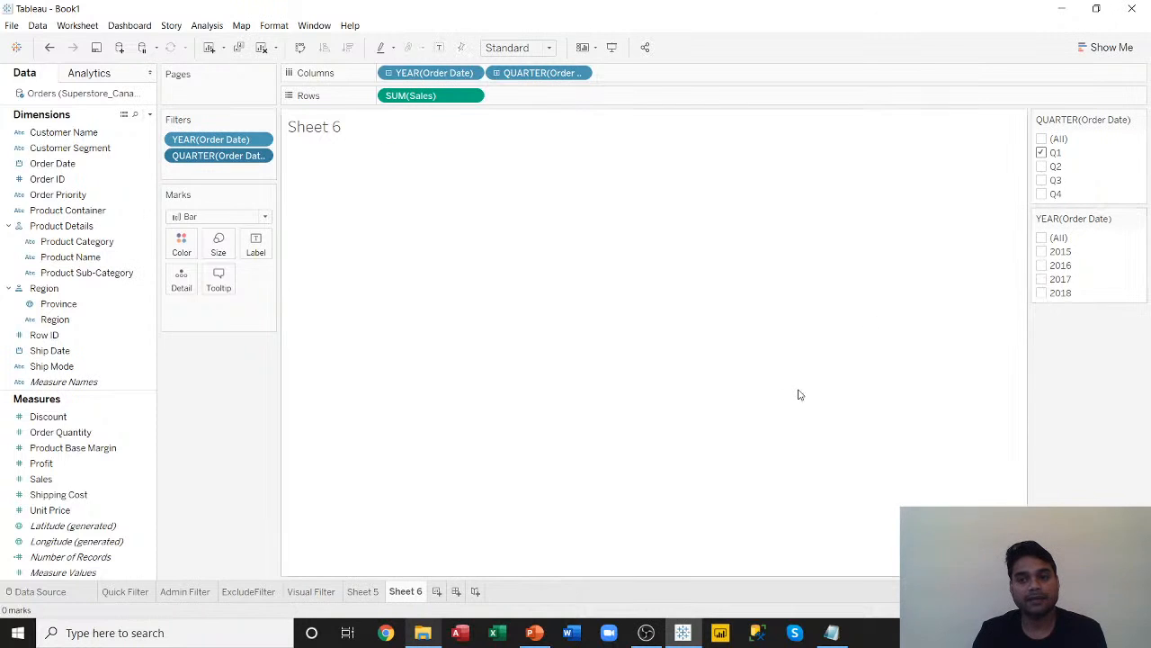
left_click(1042, 239)
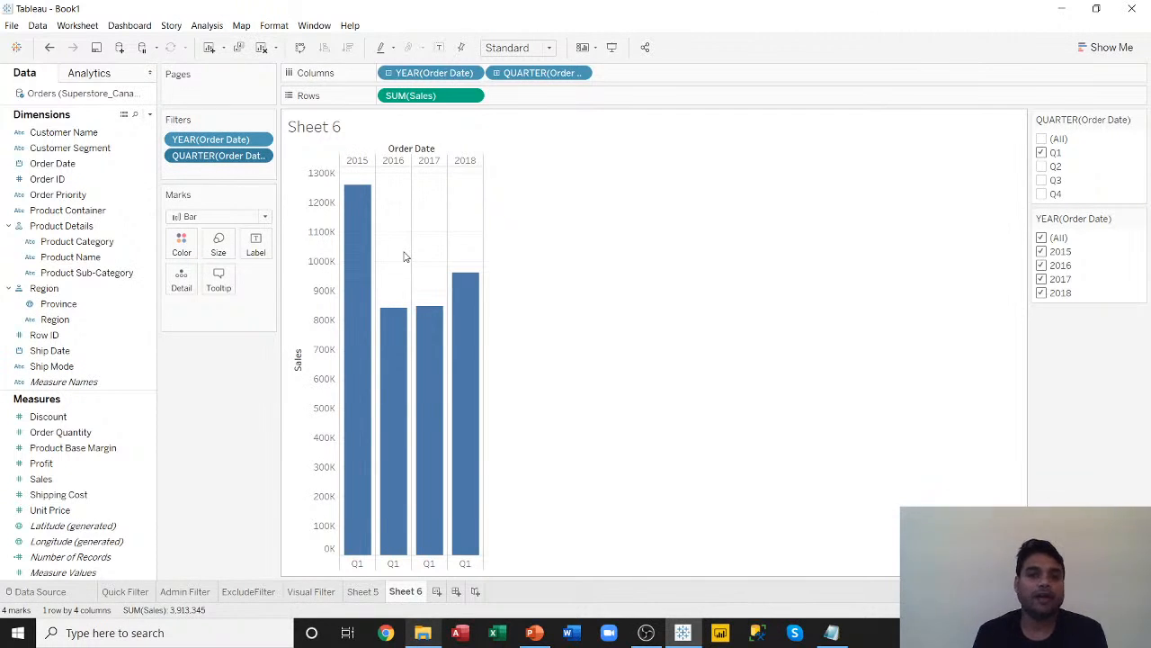
left_click(1042, 139)
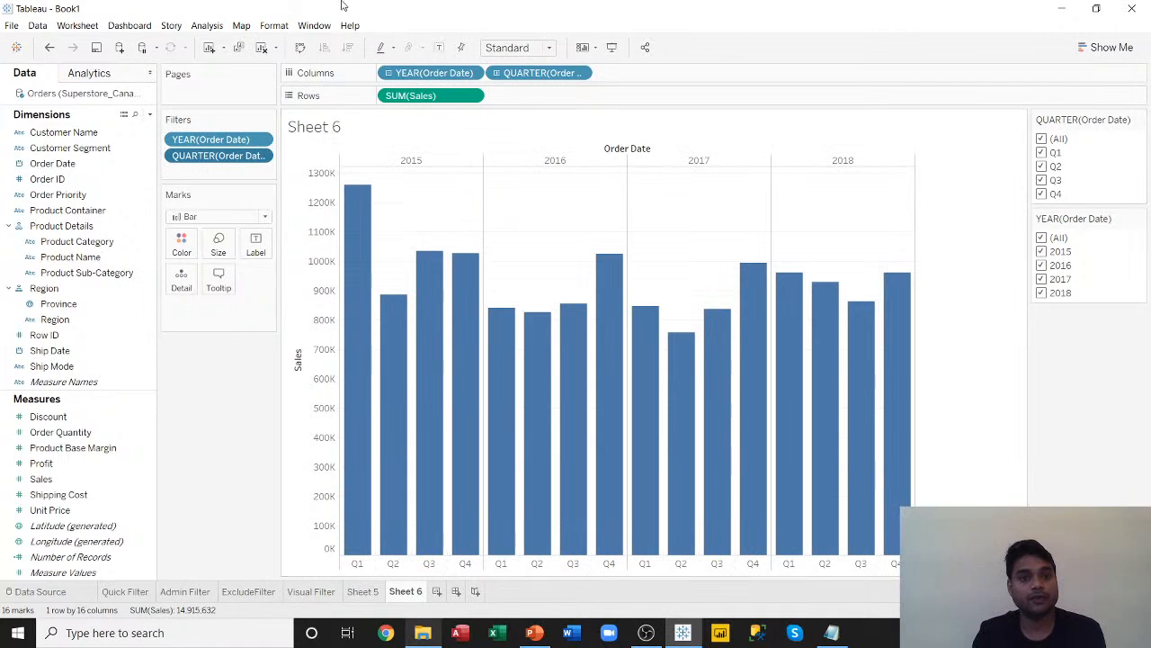
Remove the quarter and year filters of Order Date from the sheet.
left_click_drag(188, 156, 2, 277)
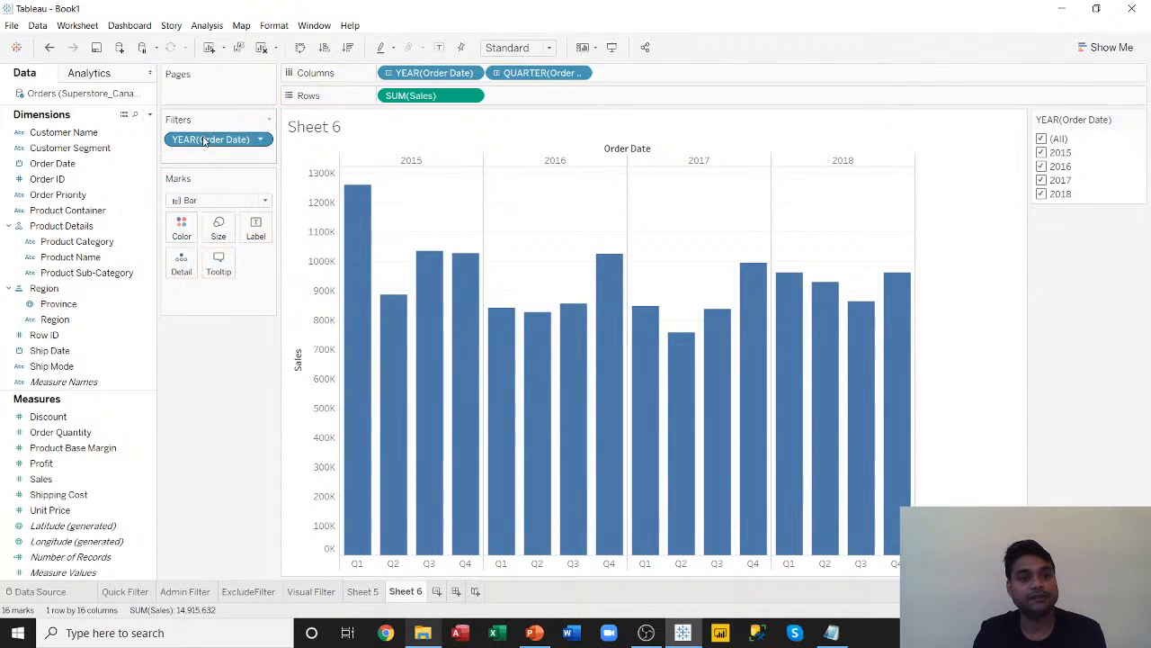
left_click_drag(205, 140, 6, 249)
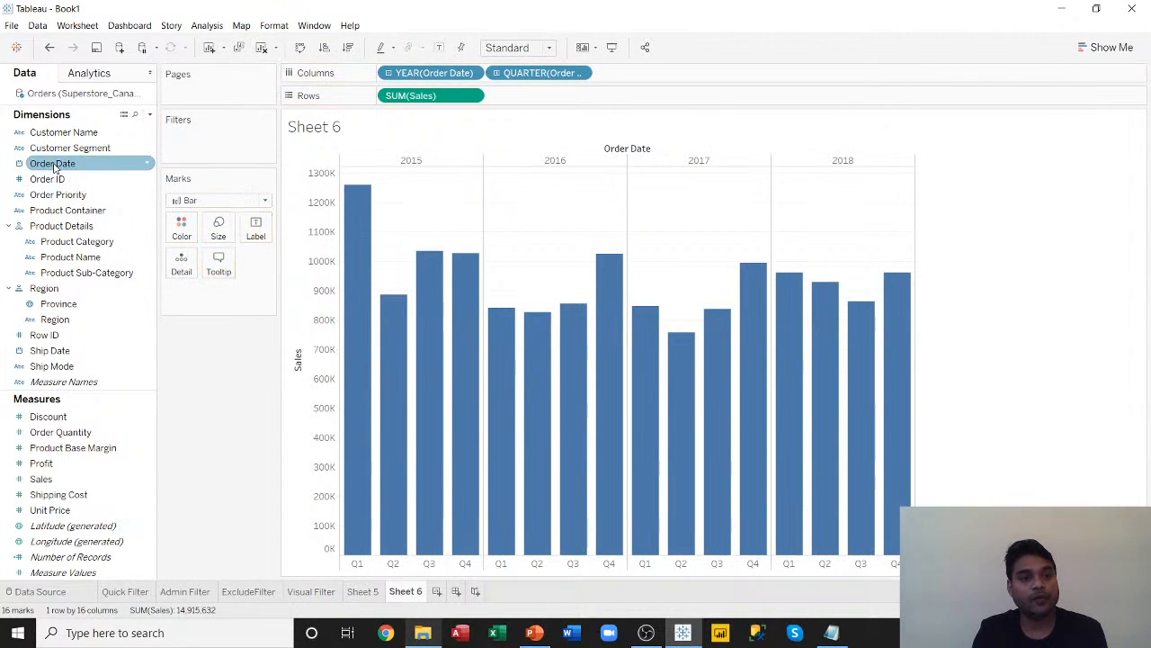
Start a Range of Dates filter on Order Date and look at the calendars for its start and end dates.
left_click_drag(55, 168, 190, 141)
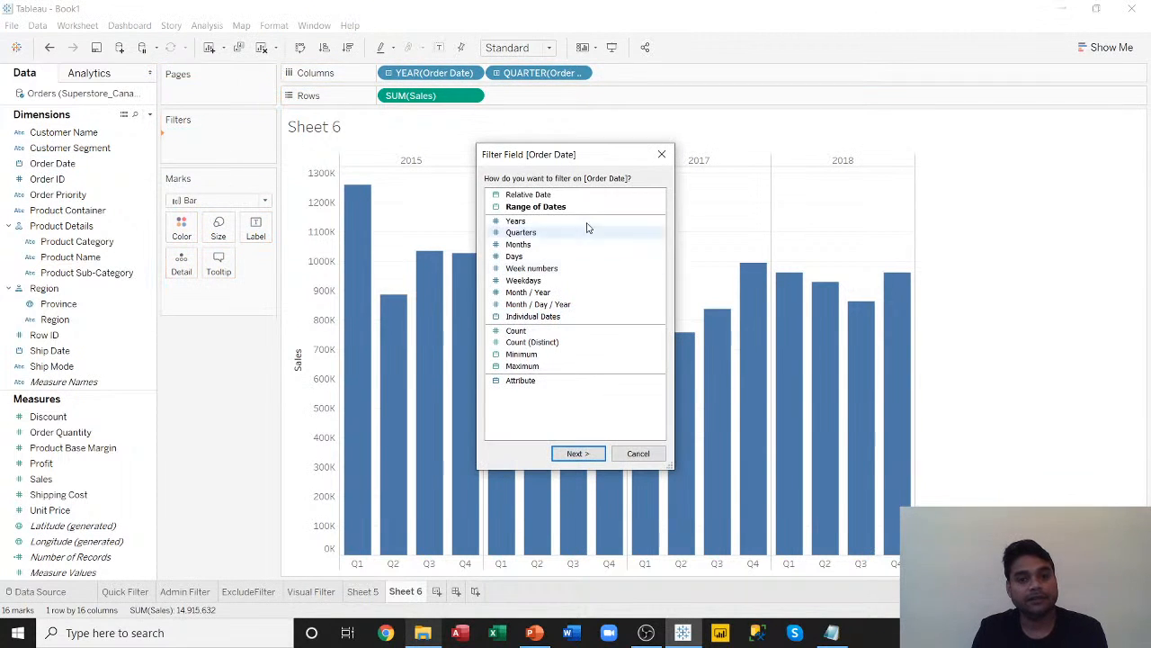
left_click(542, 208)
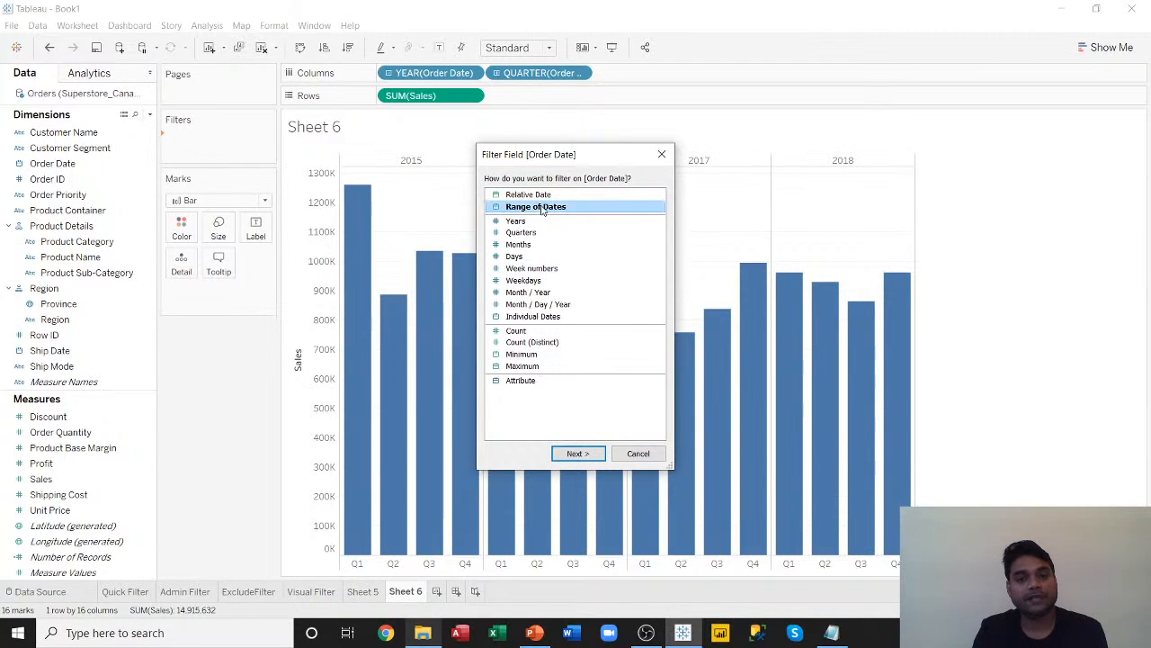
left_click(595, 453)
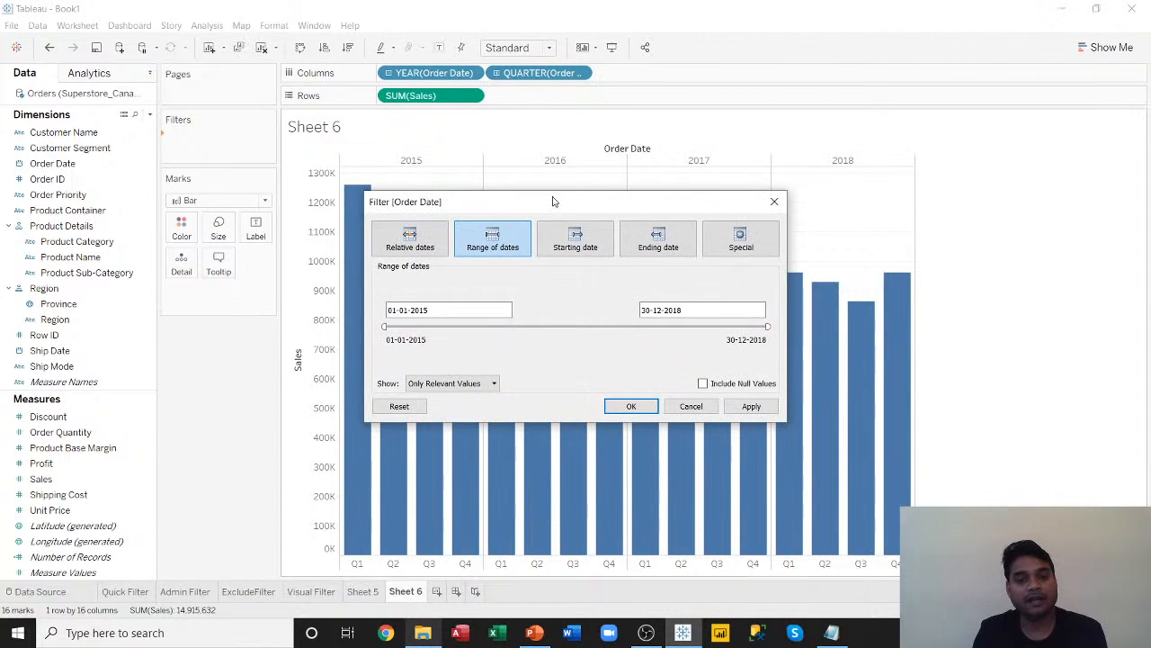
left_click_drag(545, 203, 608, 138)
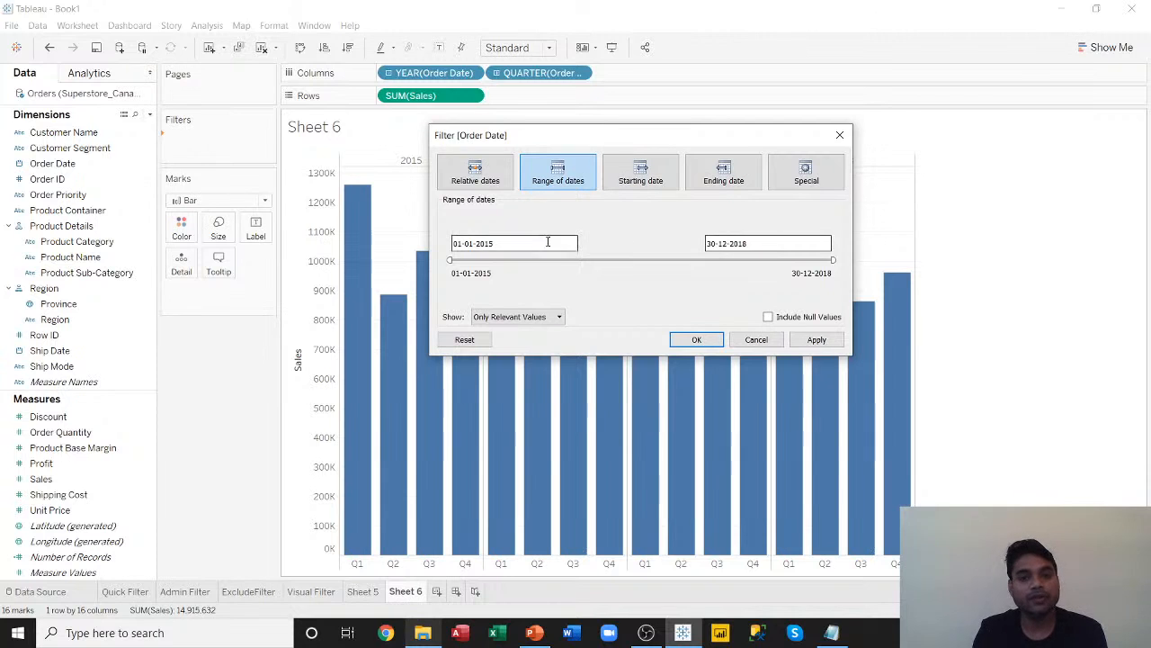
left_click(513, 244)
left_click(775, 241)
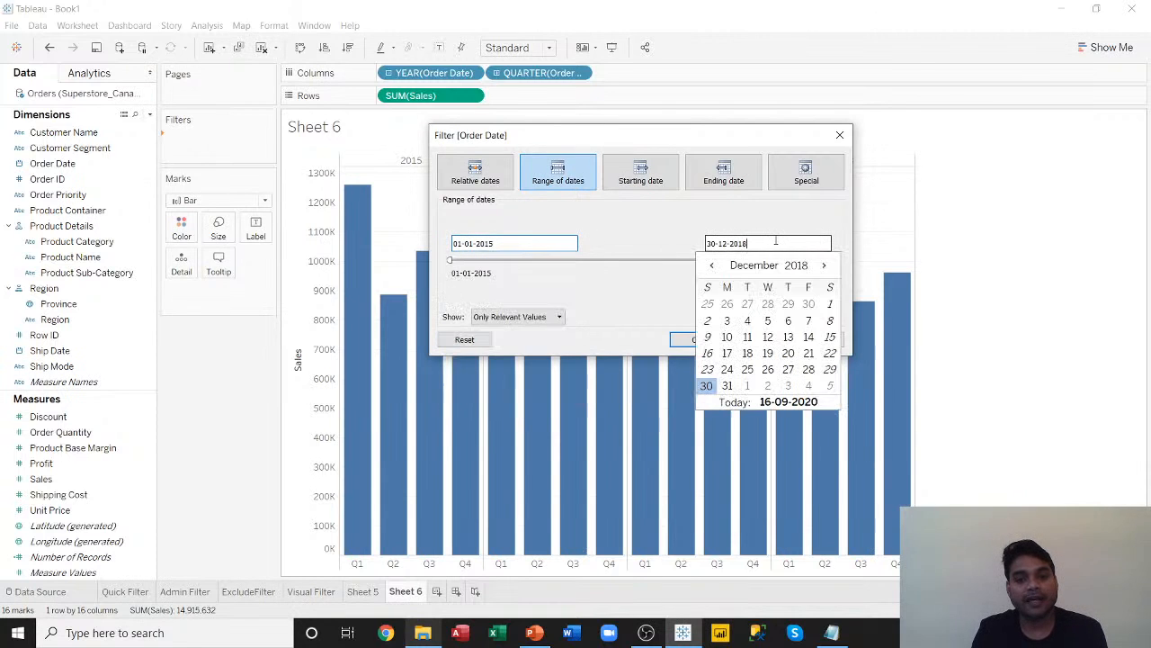
left_click(525, 247)
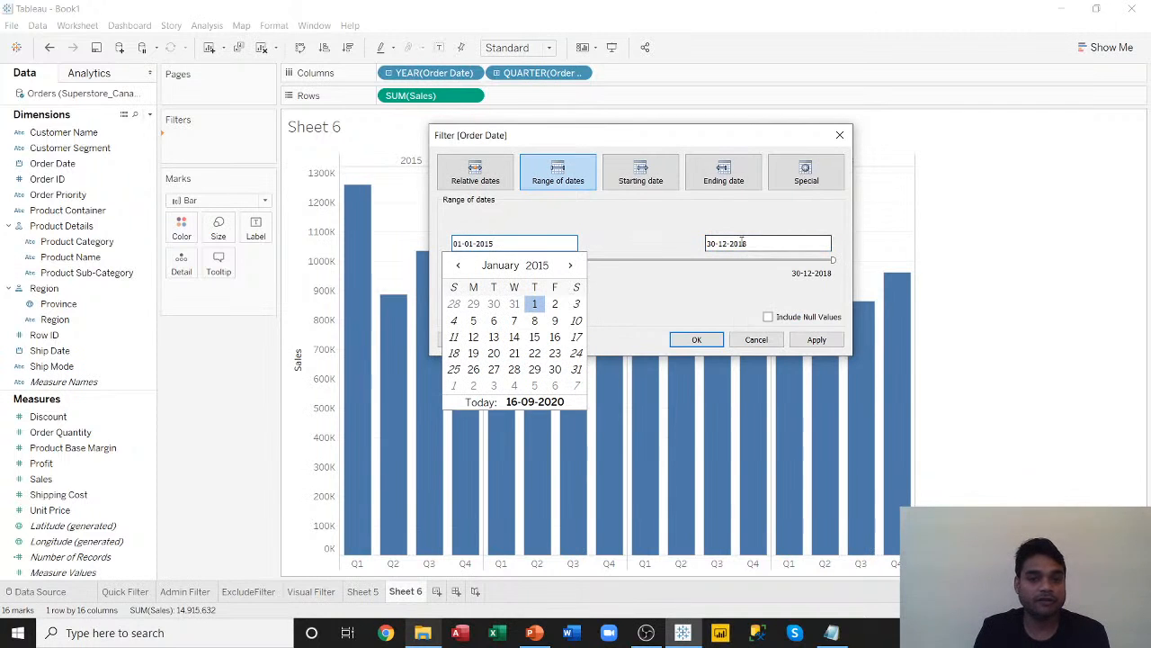
left_click(779, 243)
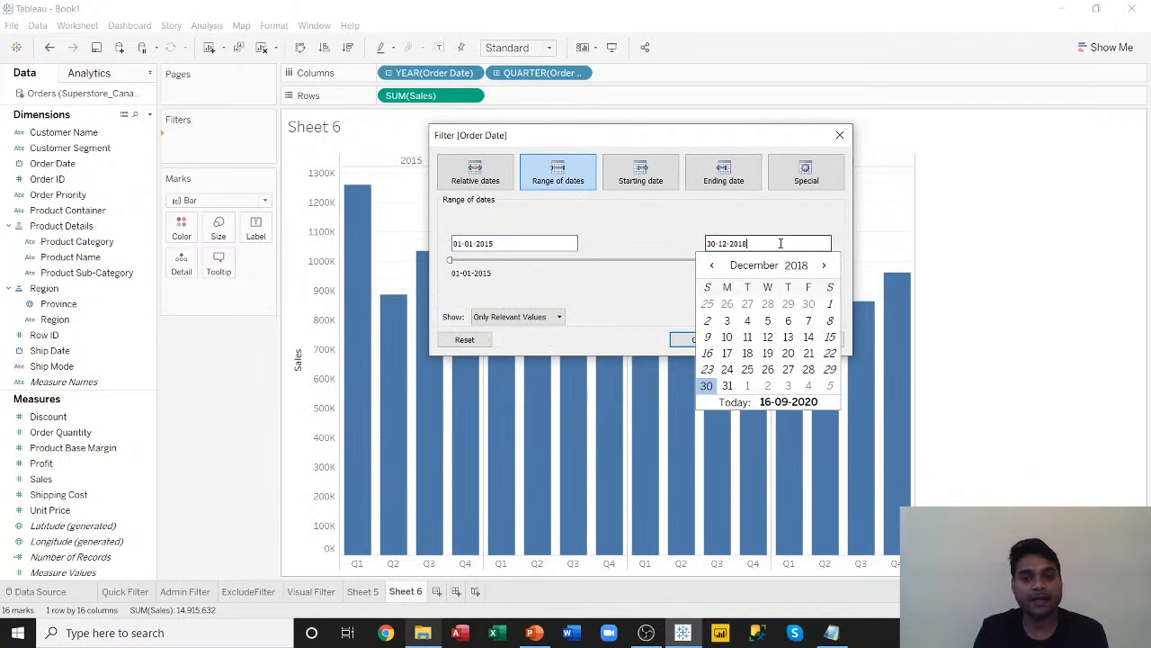
Set the end date of the Order Date range to 30-06-2017 and apply the filter to the sheet.
left_click(711, 266)
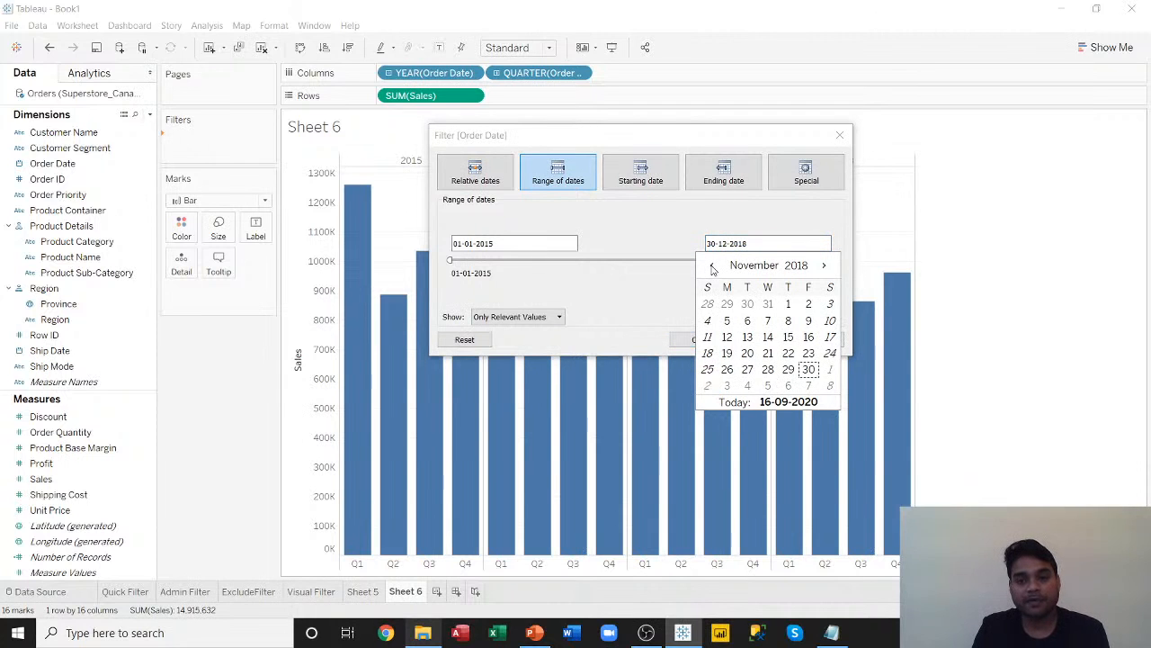
left_click(711, 266)
left_click(712, 266)
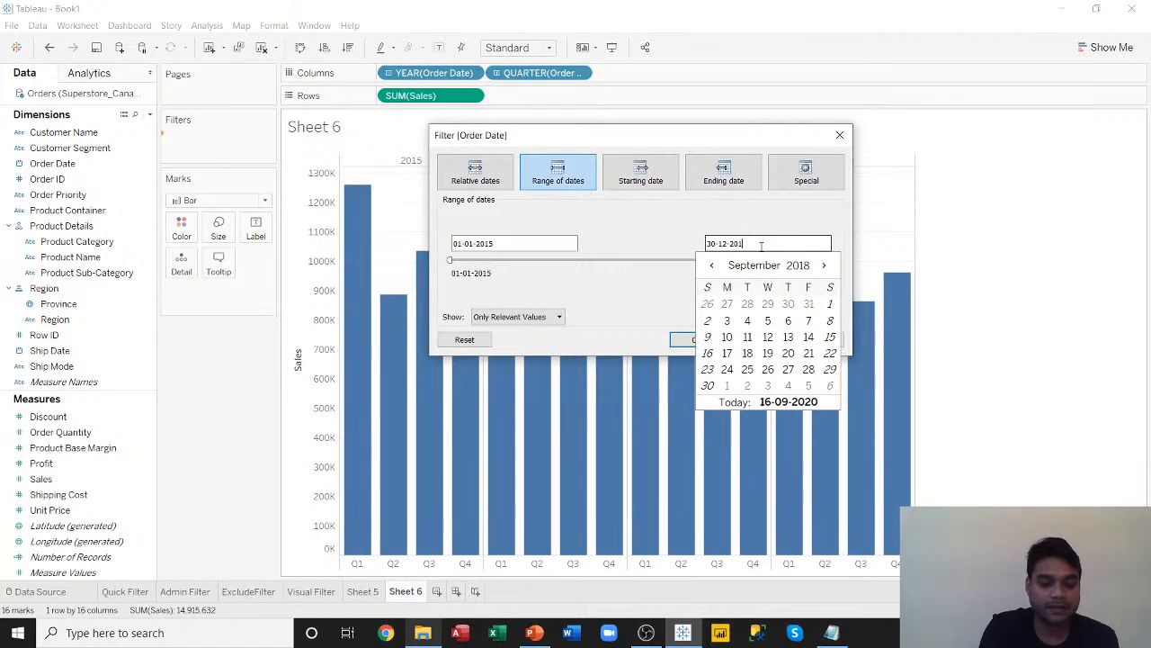
type("17")
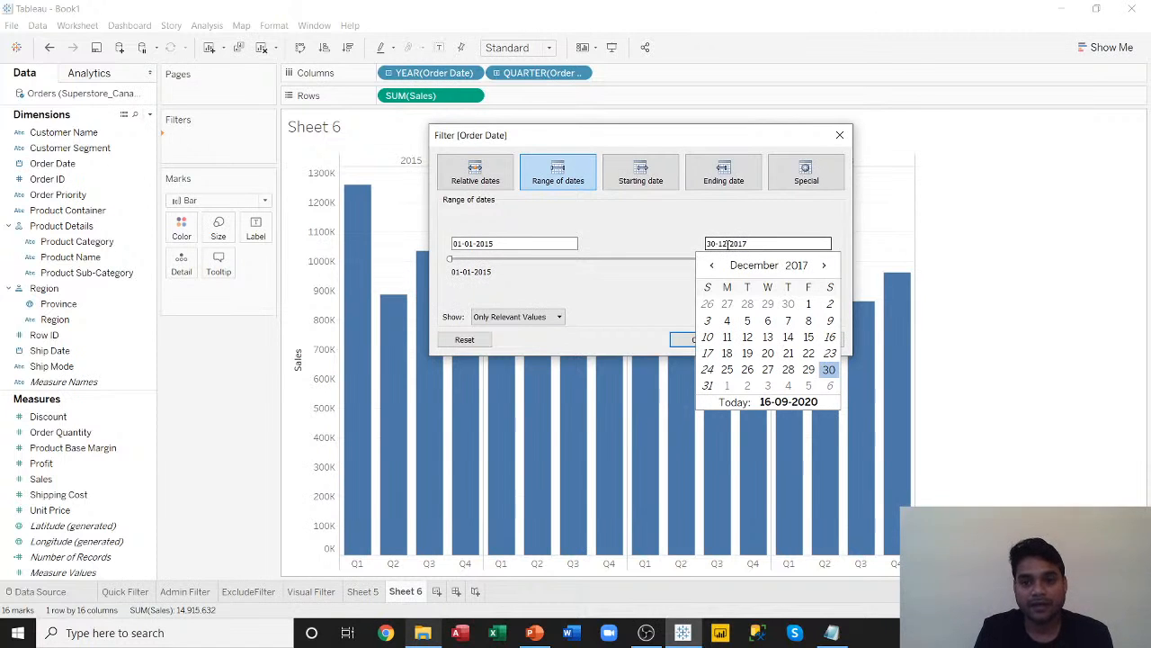
key("BackSpace")
key("BackSpace")
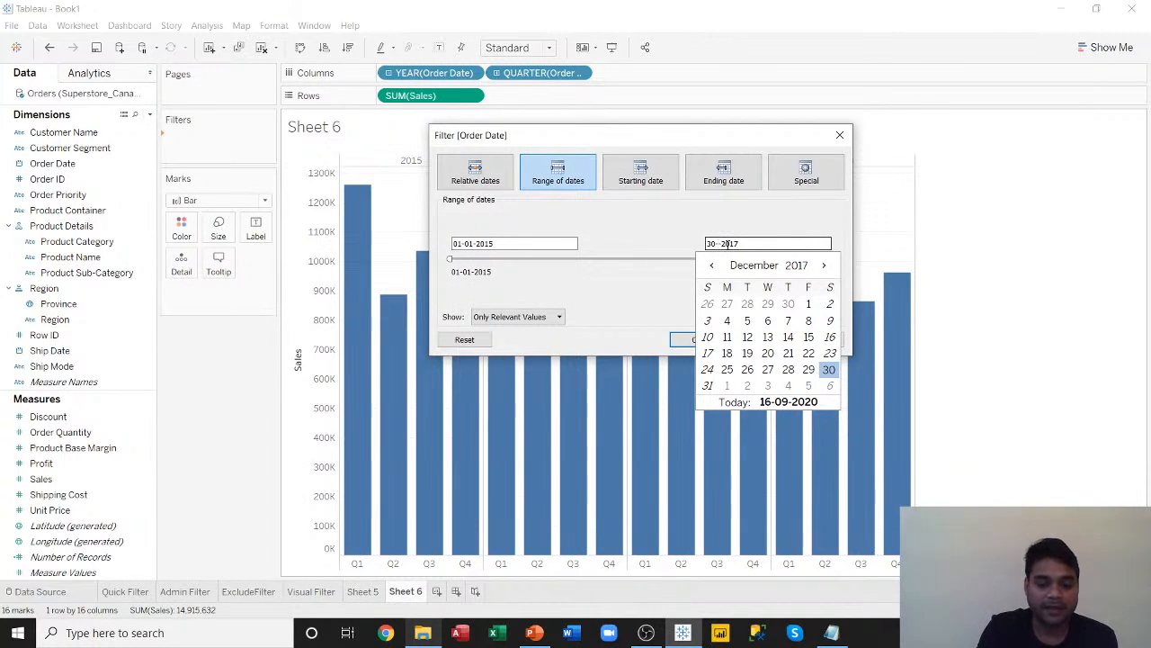
type("06")
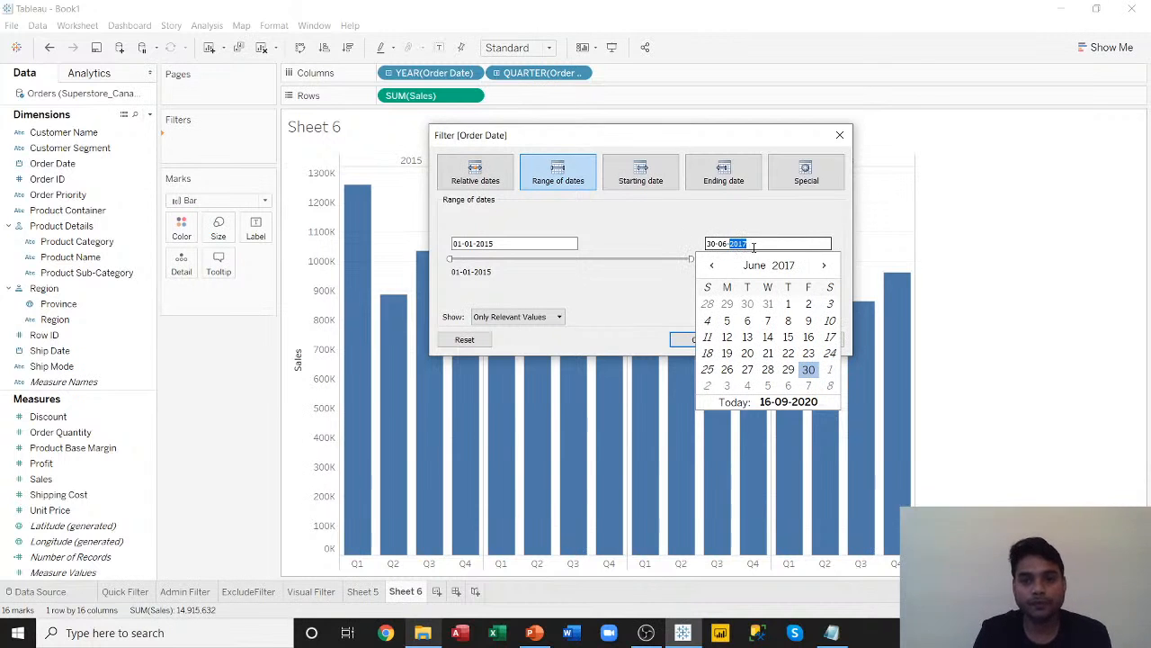
left_click(755, 245)
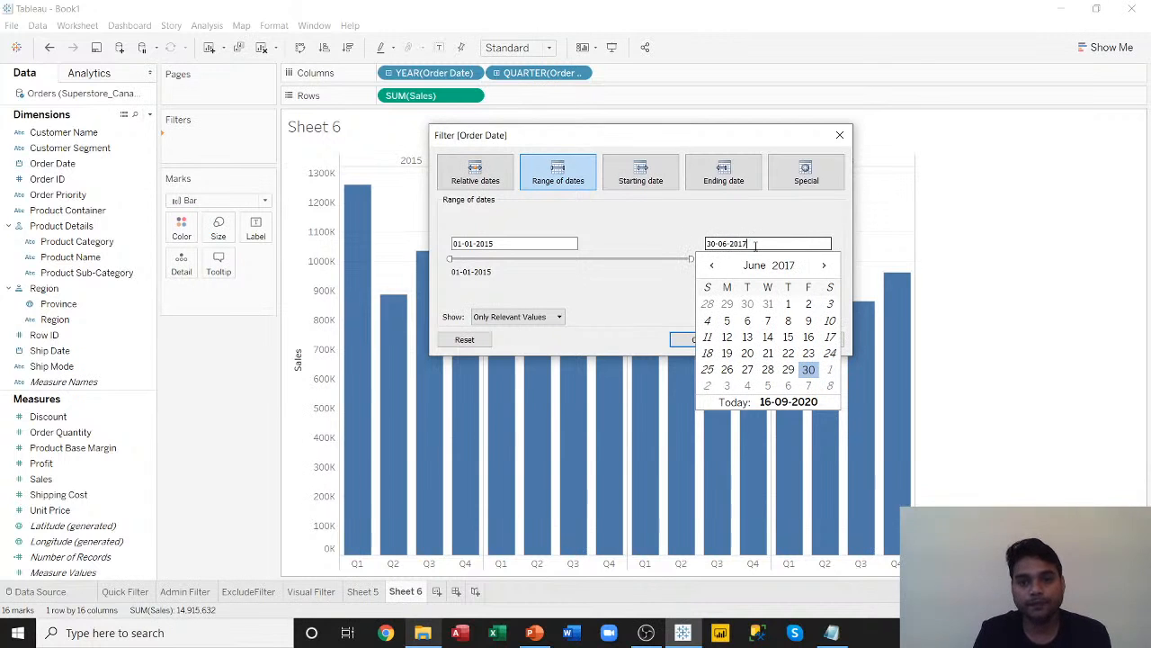
left_click(810, 372)
left_click(641, 310)
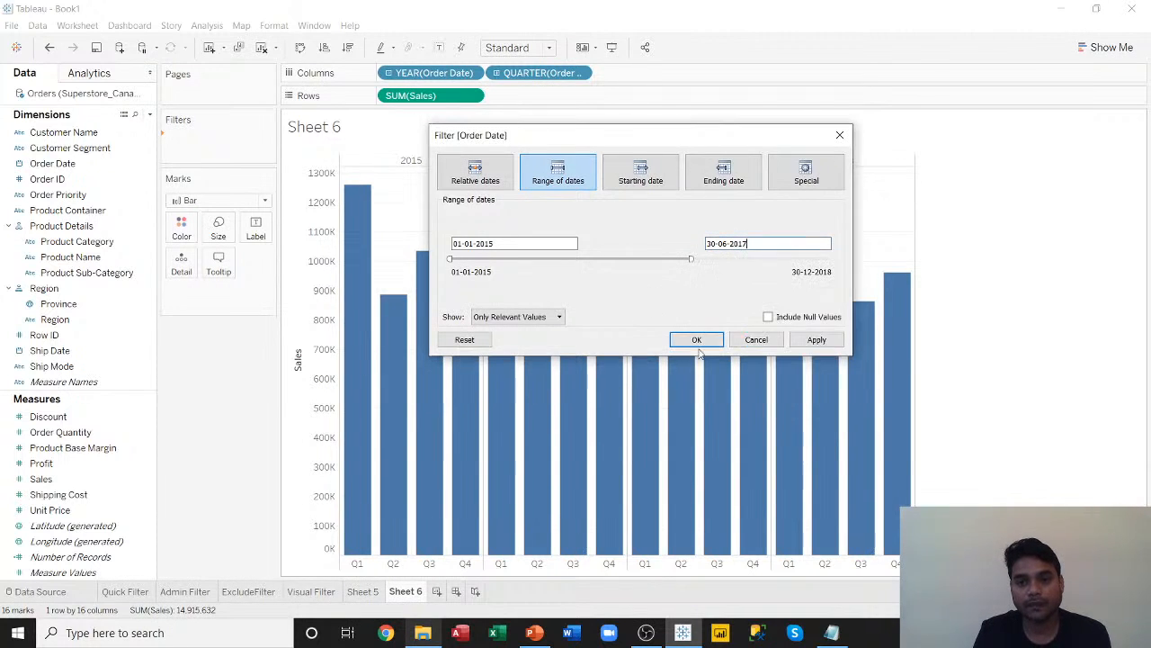
left_click(827, 340)
left_click(696, 339)
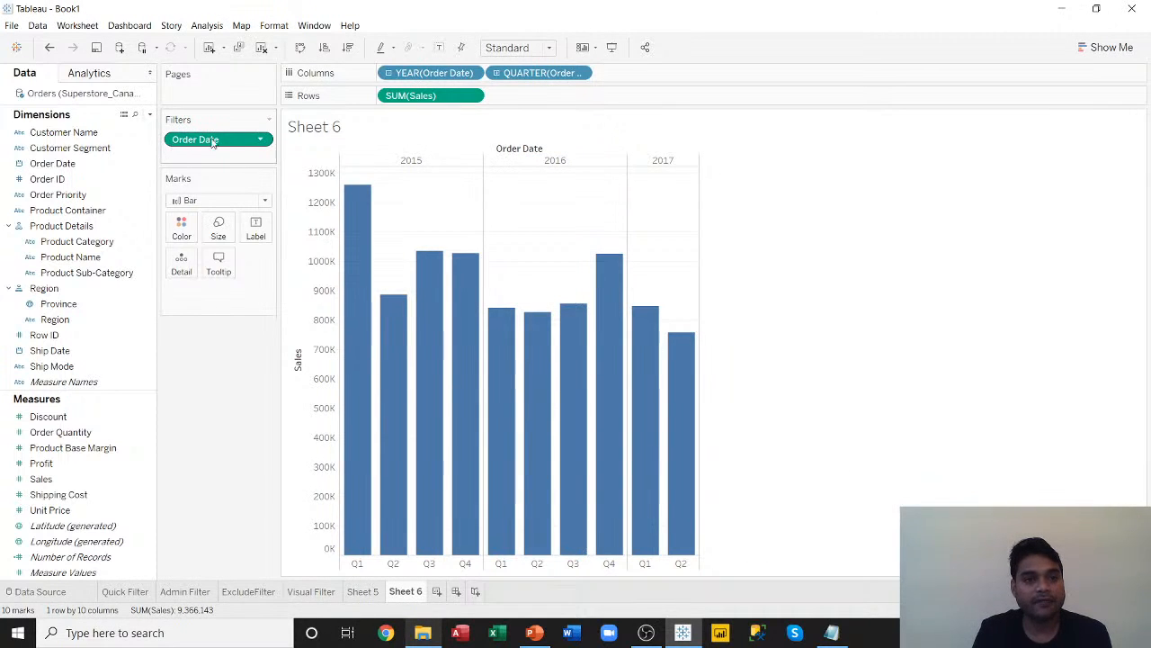
Show the Order Date range filter control and move its end date to 28-03-2017 and on to 15-06-2017.
left_click(260, 140)
left_click(251, 176)
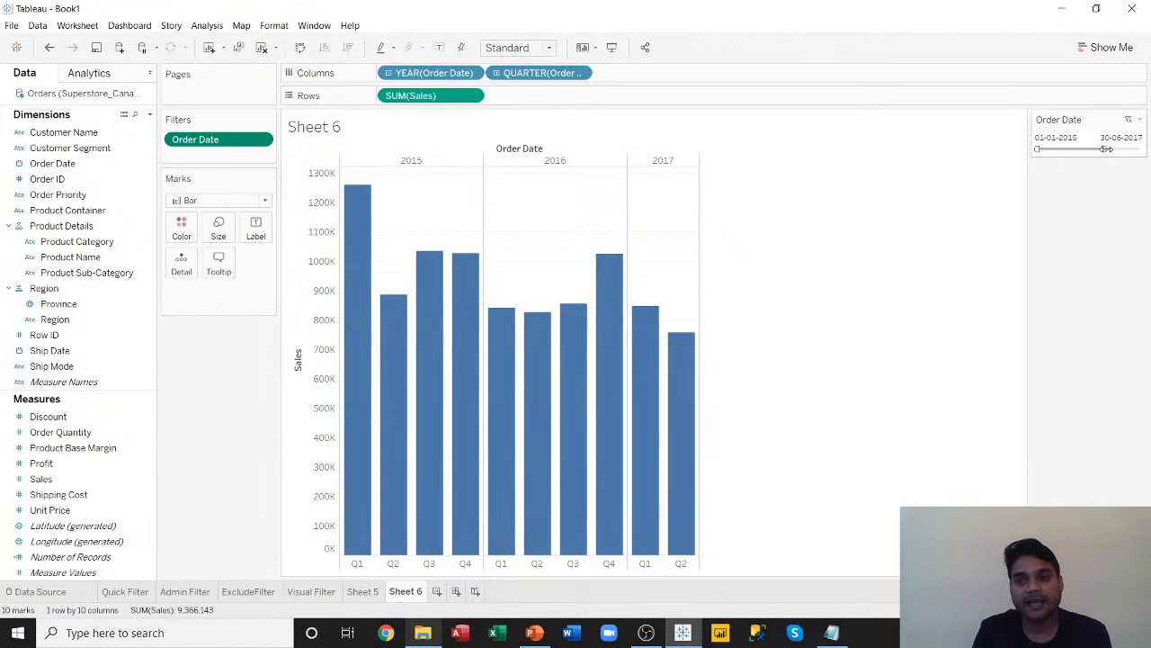
mouse_move(1106, 148)
left_mouse_down()
mouse_move(1065, 149)
mouse_move(1097, 148)
left_mouse_up()
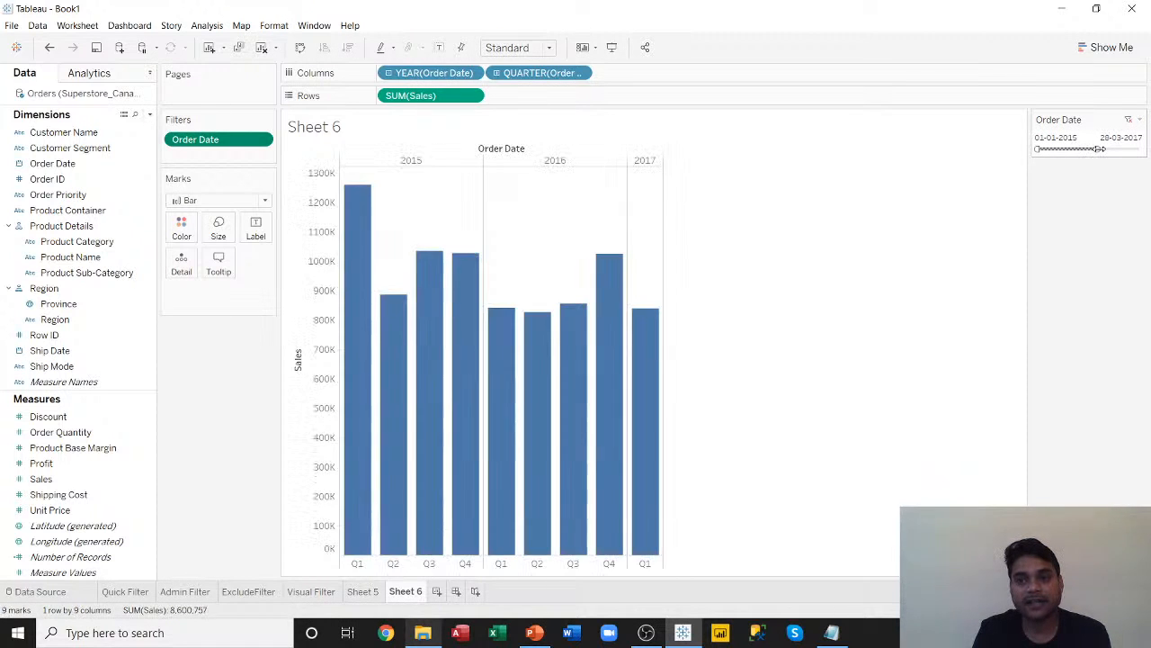
mouse_move(1099, 149)
left_mouse_down()
mouse_move(1111, 148)
mouse_move(1080, 149)
mouse_move(1103, 148)
left_mouse_up()
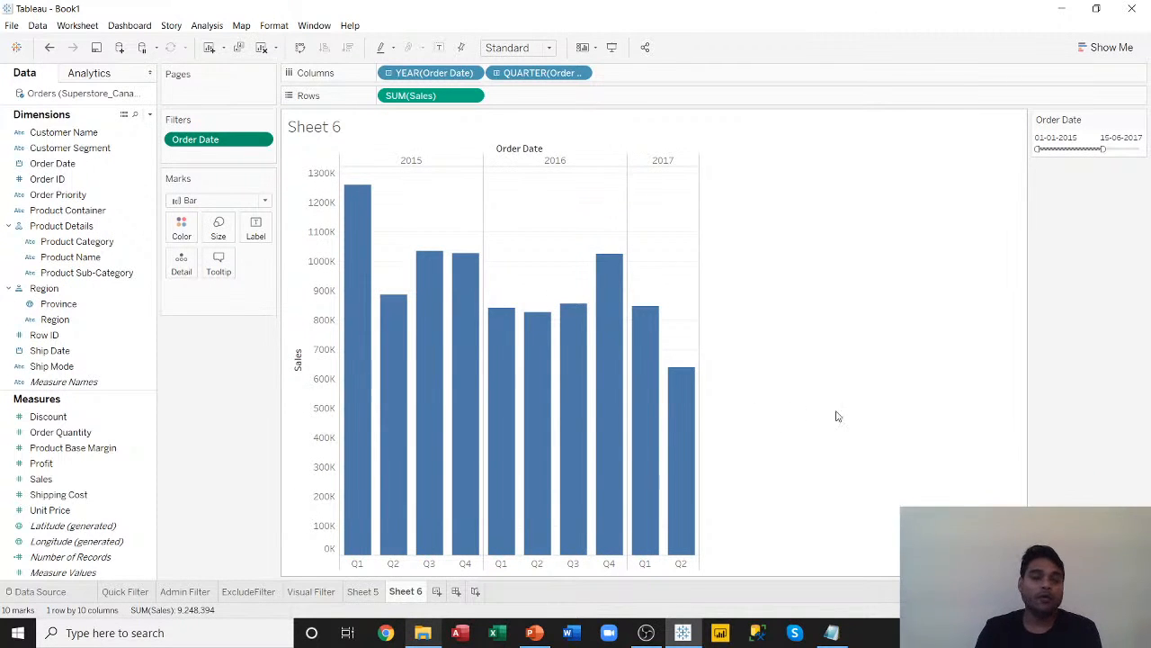
Remove the Order Date range filter from the sheet.
left_click(260, 140)
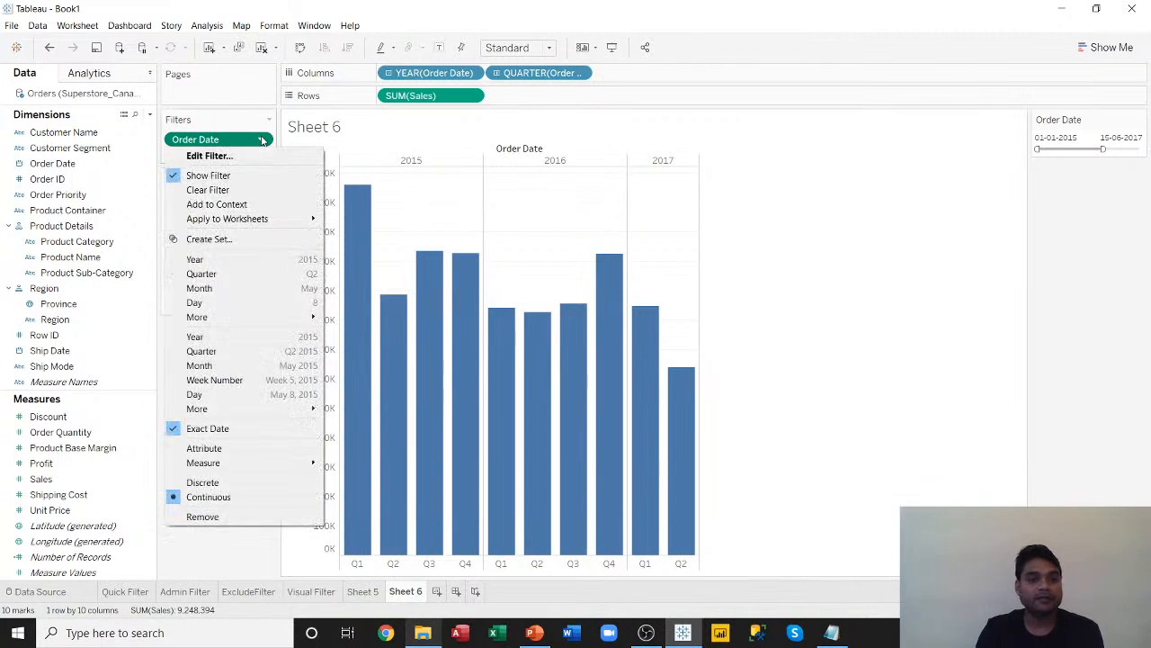
left_click(245, 516)
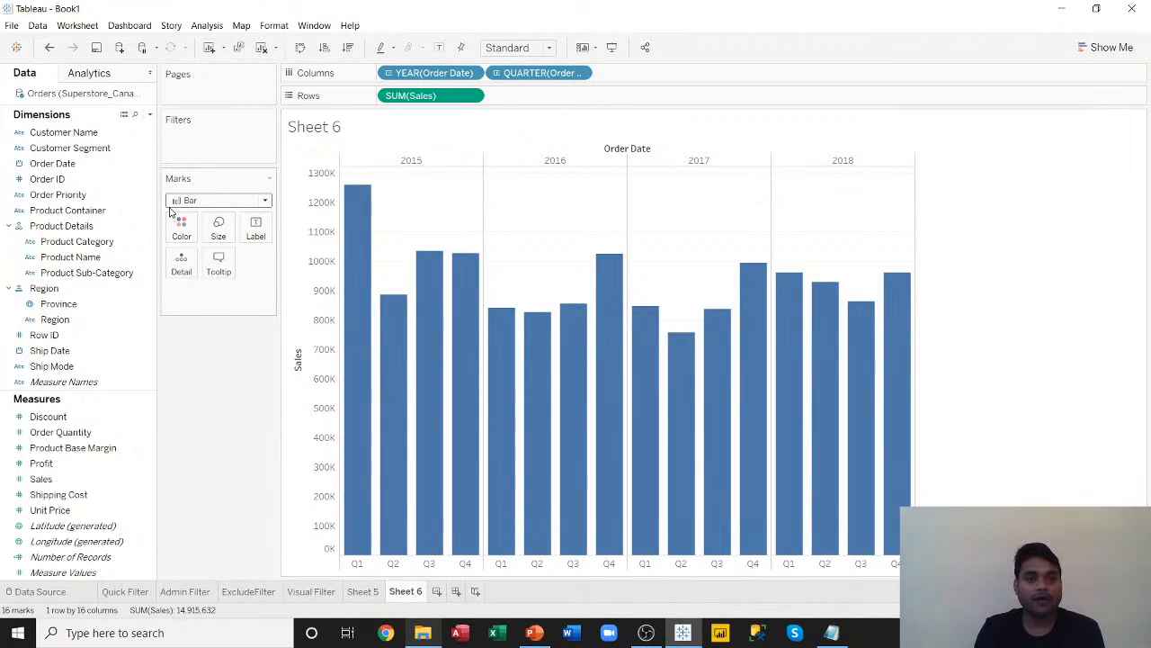
mouse_move(530, 358)
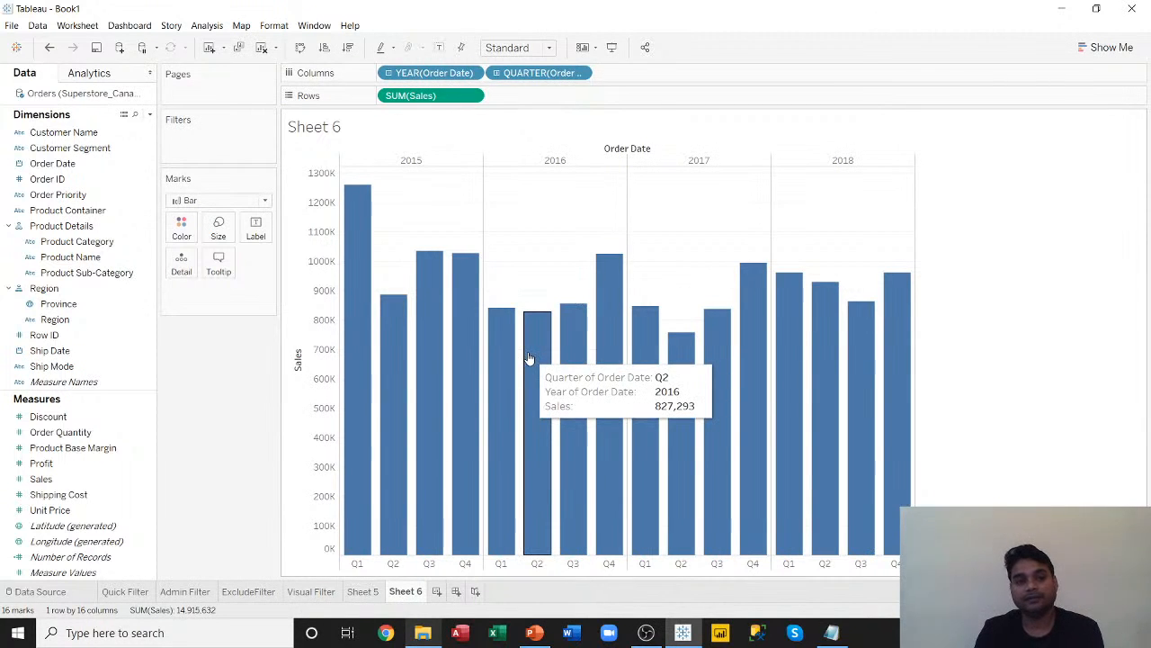
Add a Month / Year filter on Order Date with all months included.
left_click_drag(52, 163, 196, 135)
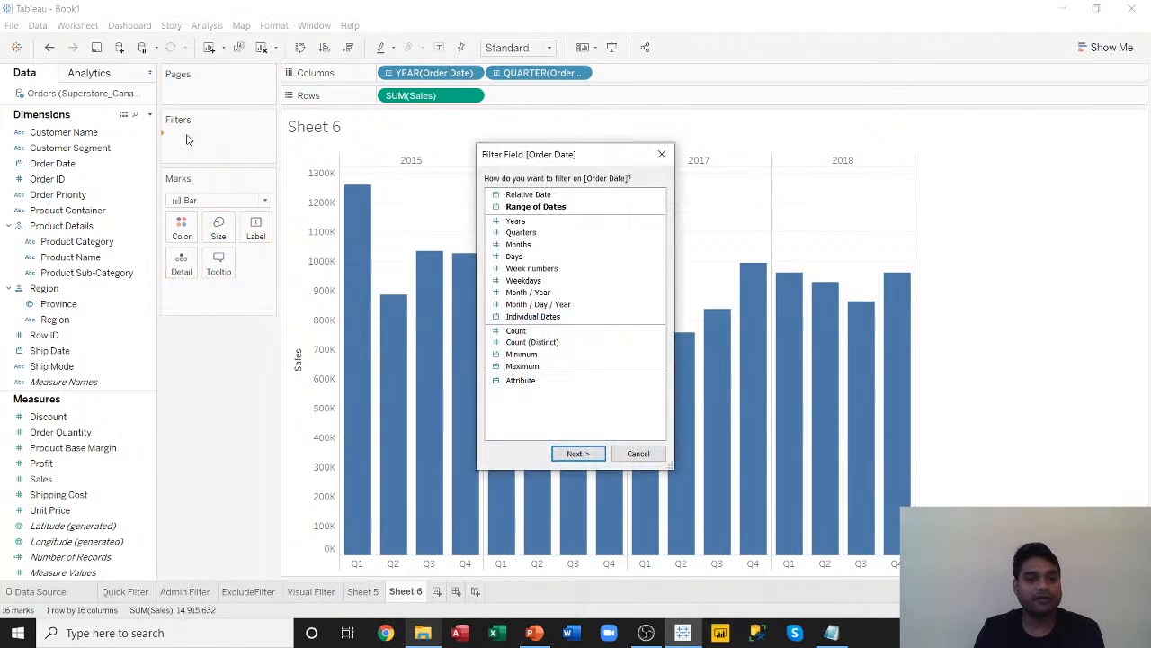
left_click(530, 294)
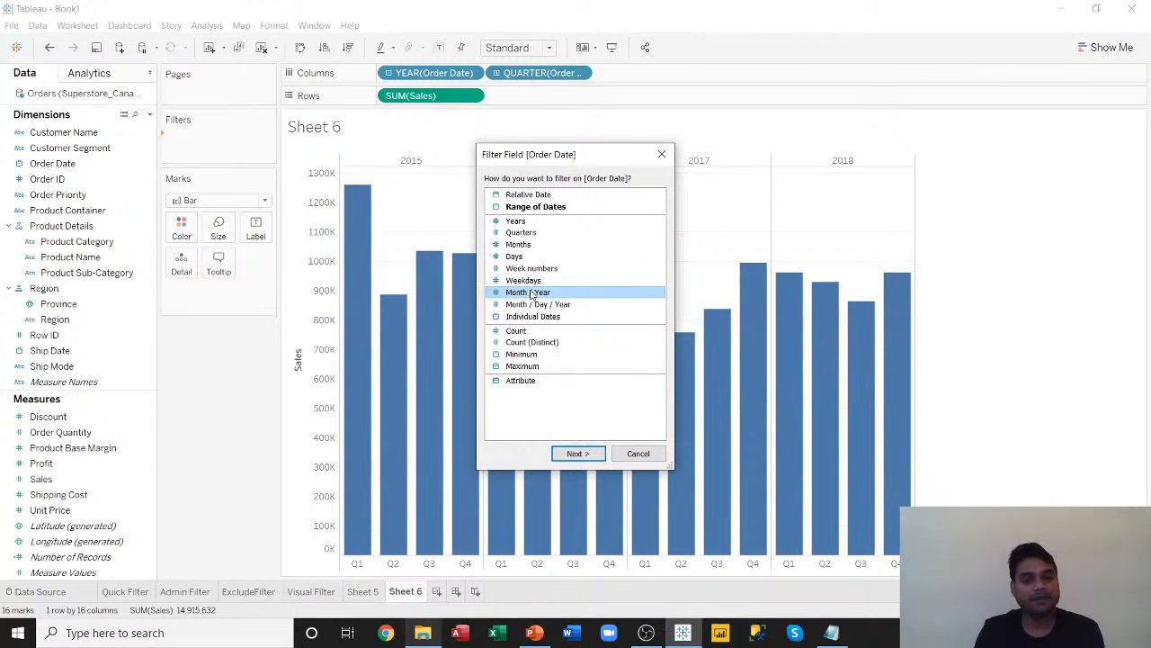
left_click(577, 453)
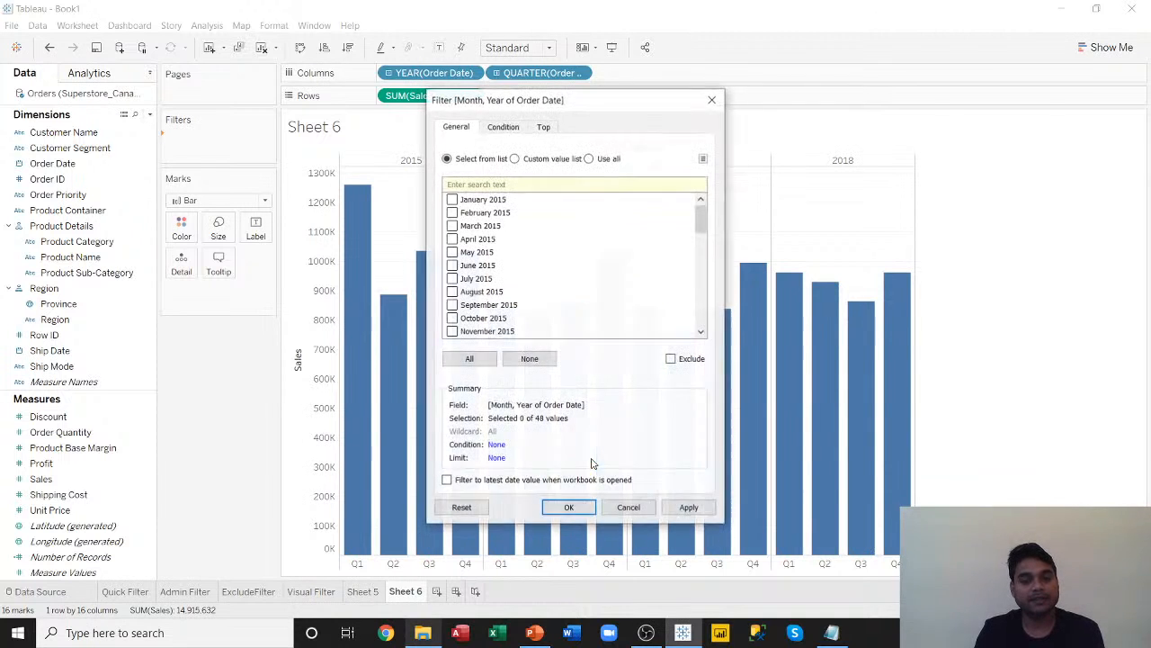
left_click(463, 358)
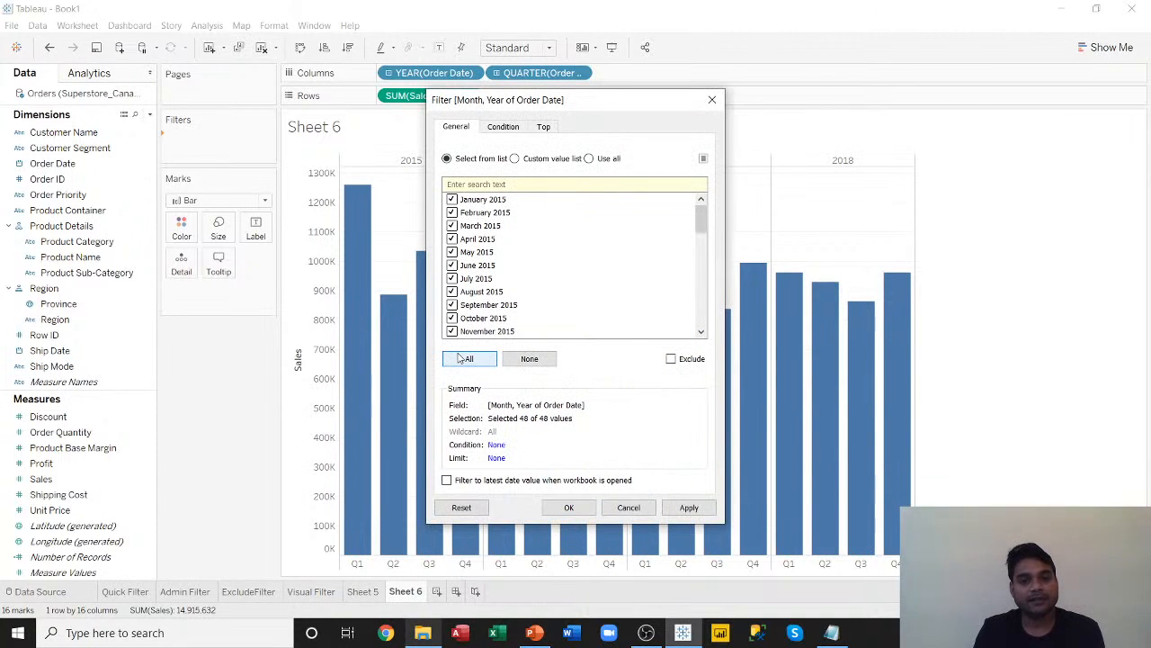
left_click(689, 507)
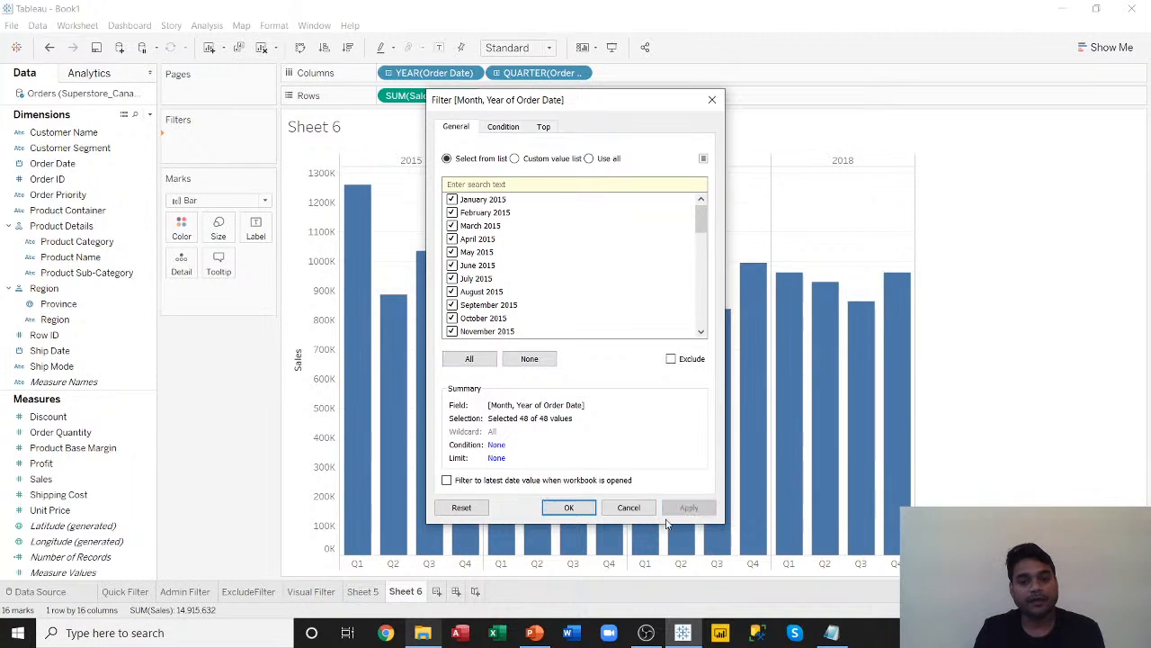
left_click(581, 508)
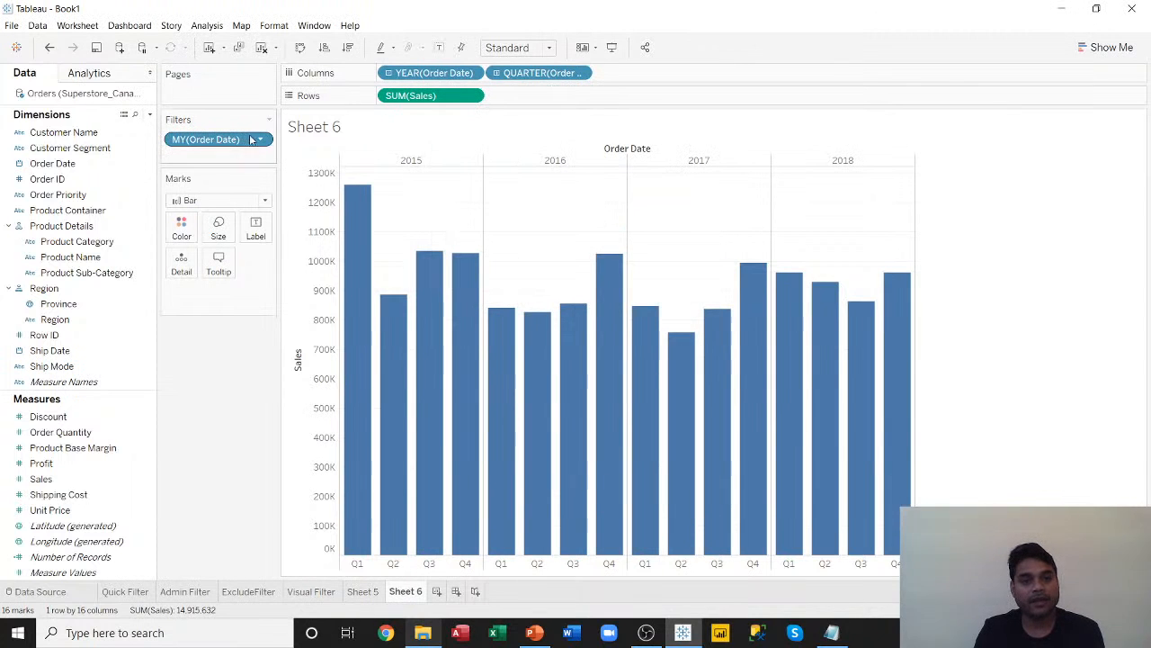
Show the filter control for the month and year of Order Date and widen it slightly.
left_click(261, 141)
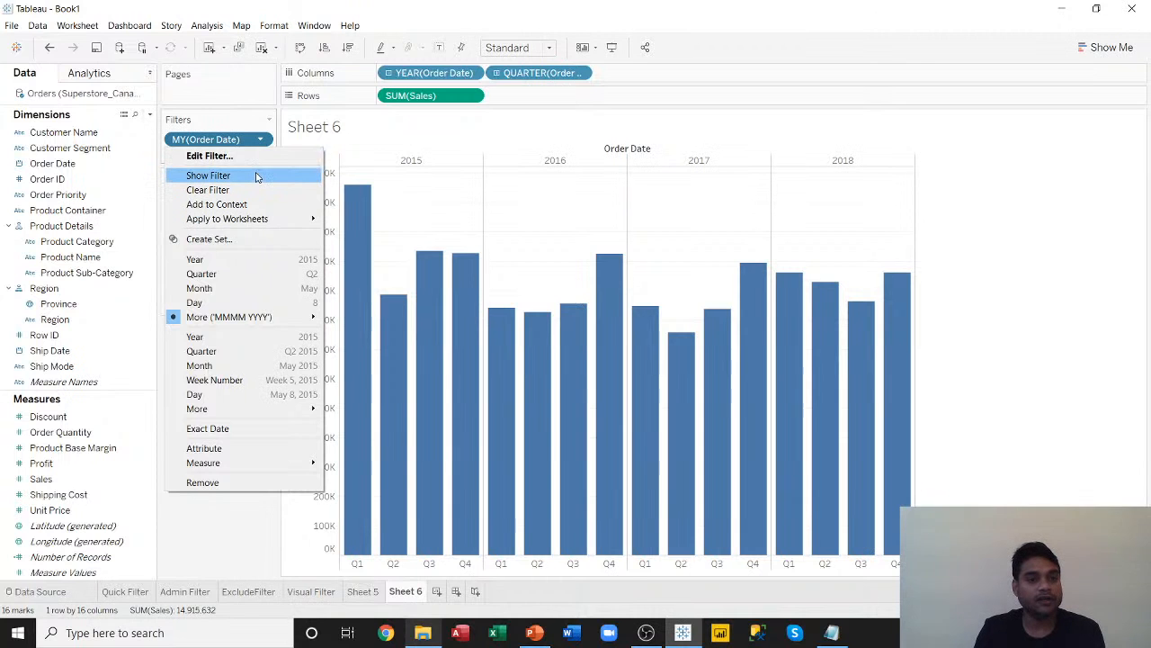
left_click(256, 176)
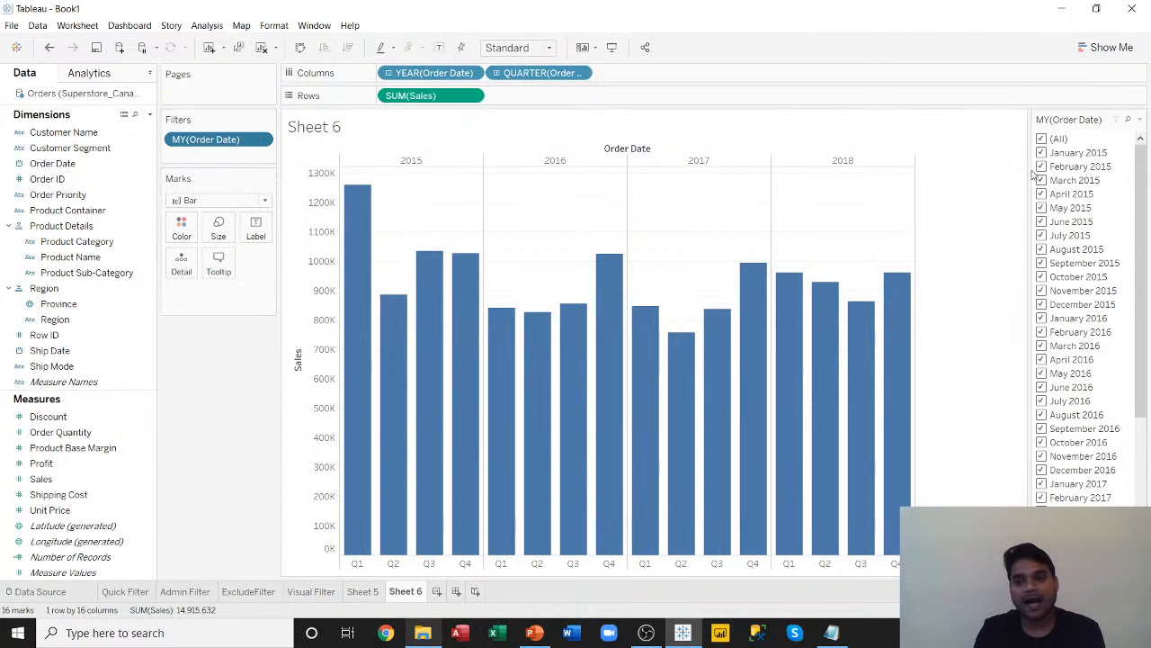
left_click_drag(1032, 175, 1007, 177)
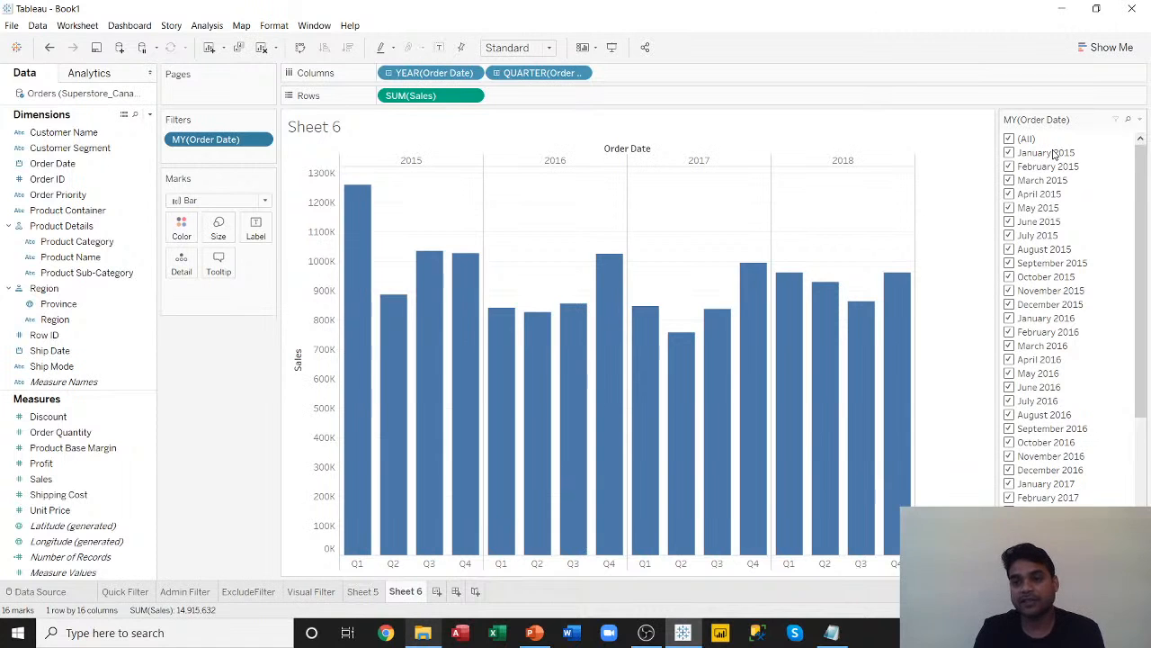
Limit the displayed month and year filter to January 2015 and January 2016.
scroll(1054, 154, "down", 6)
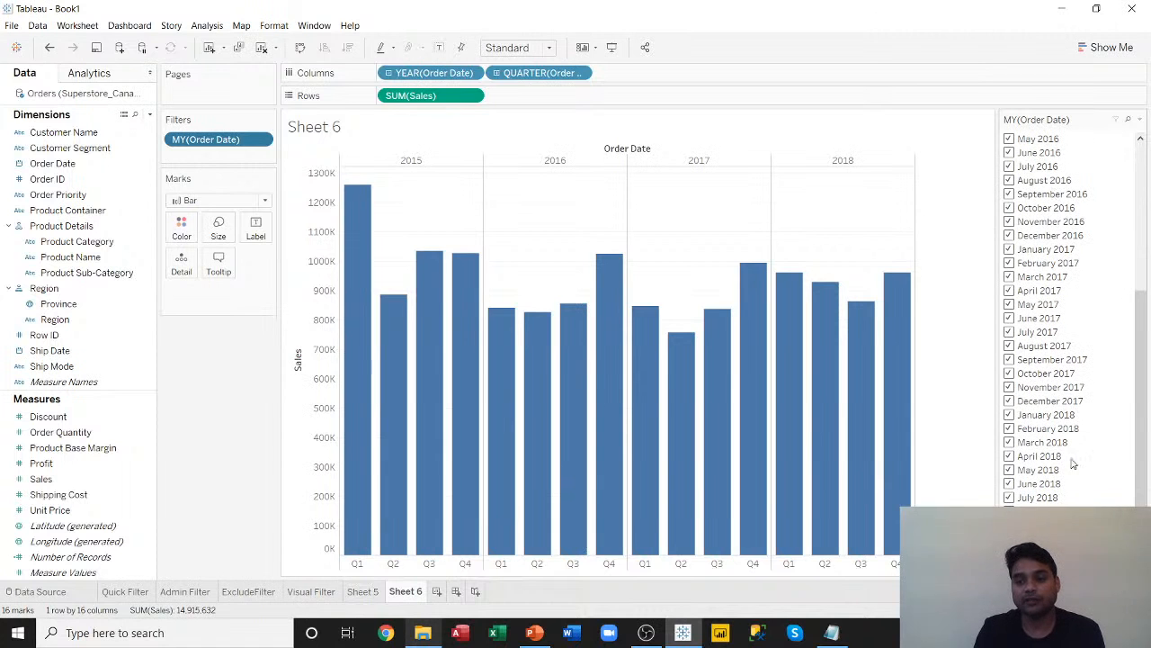
scroll(1057, 270, "up", 6)
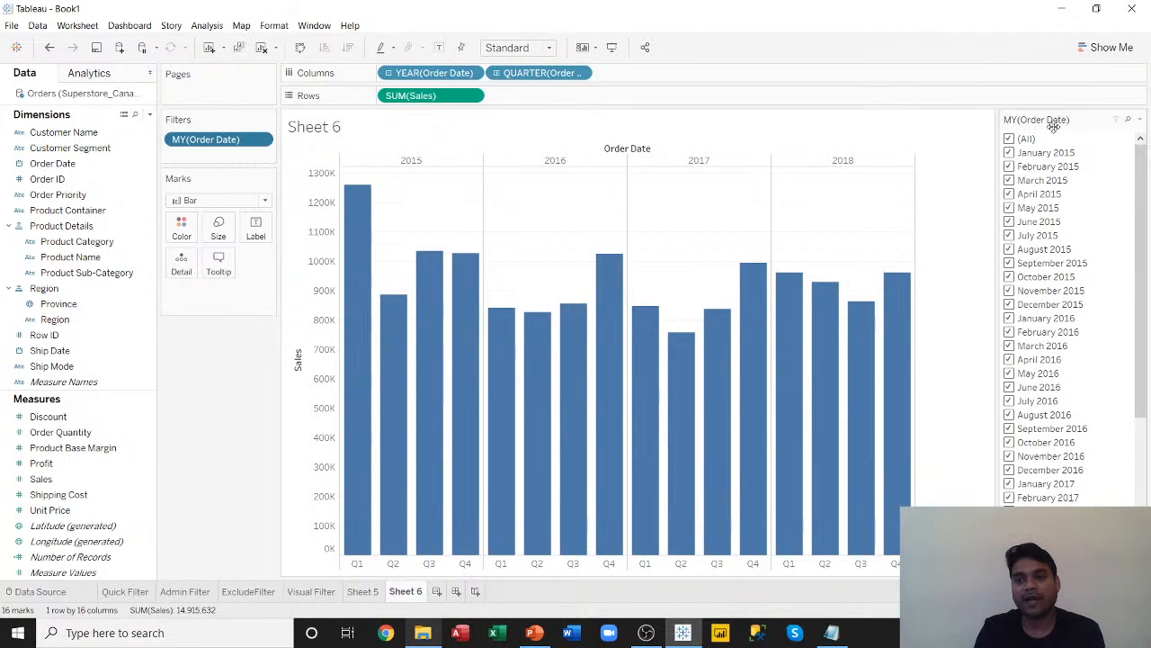
left_click(1012, 139)
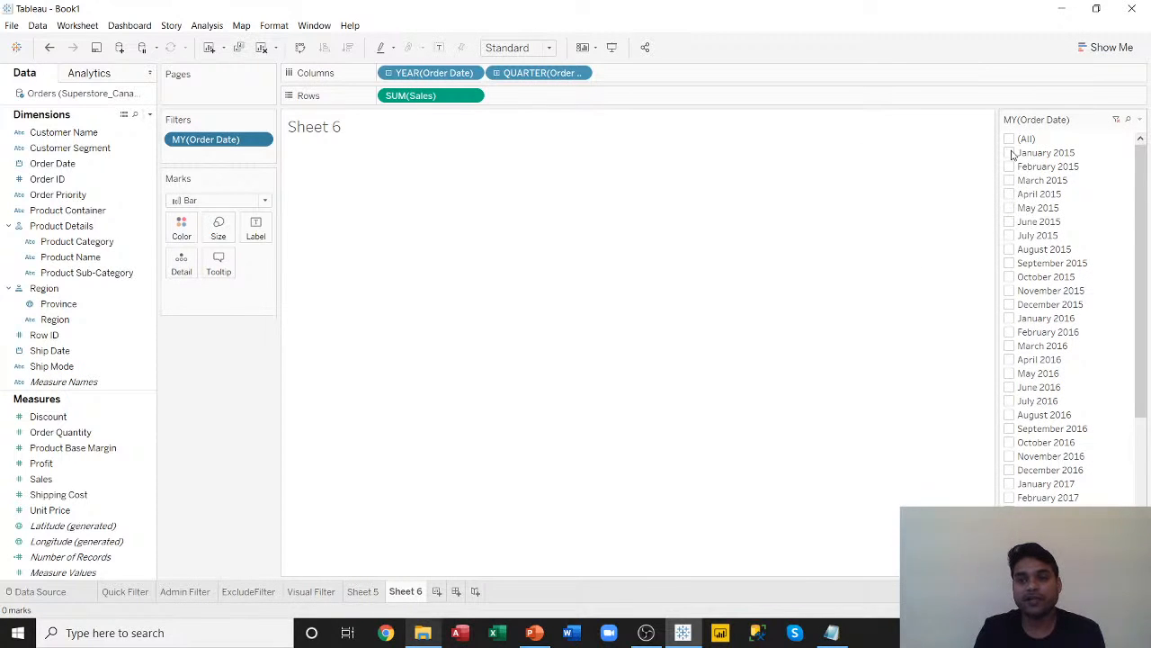
left_click(1010, 153)
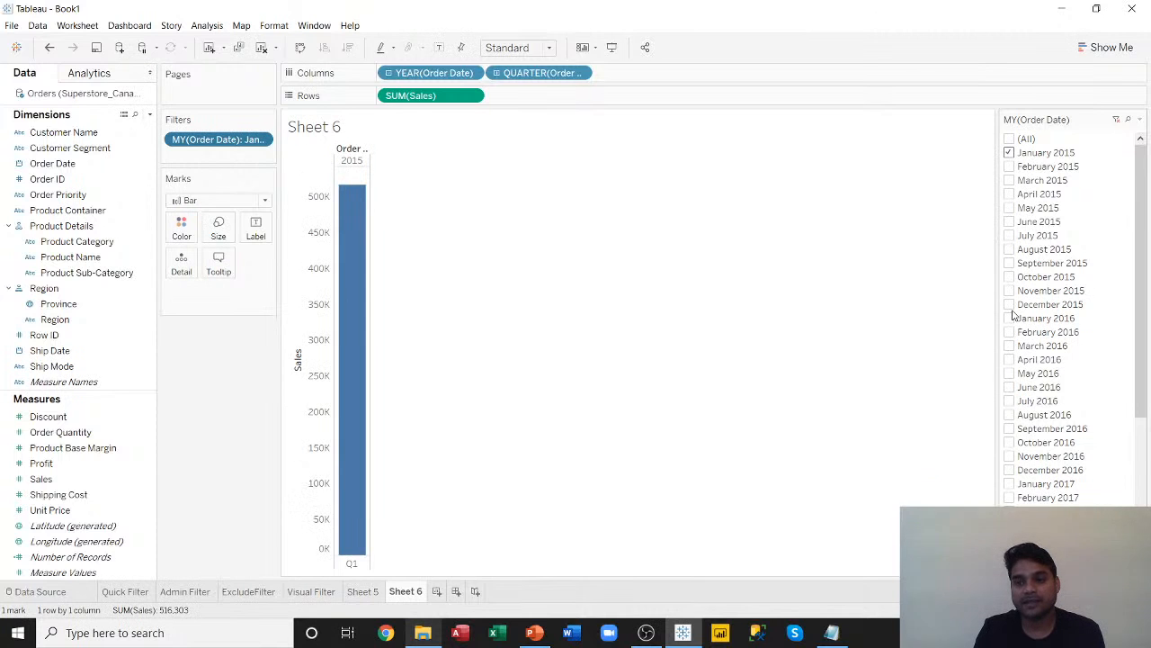
left_click(1009, 319)
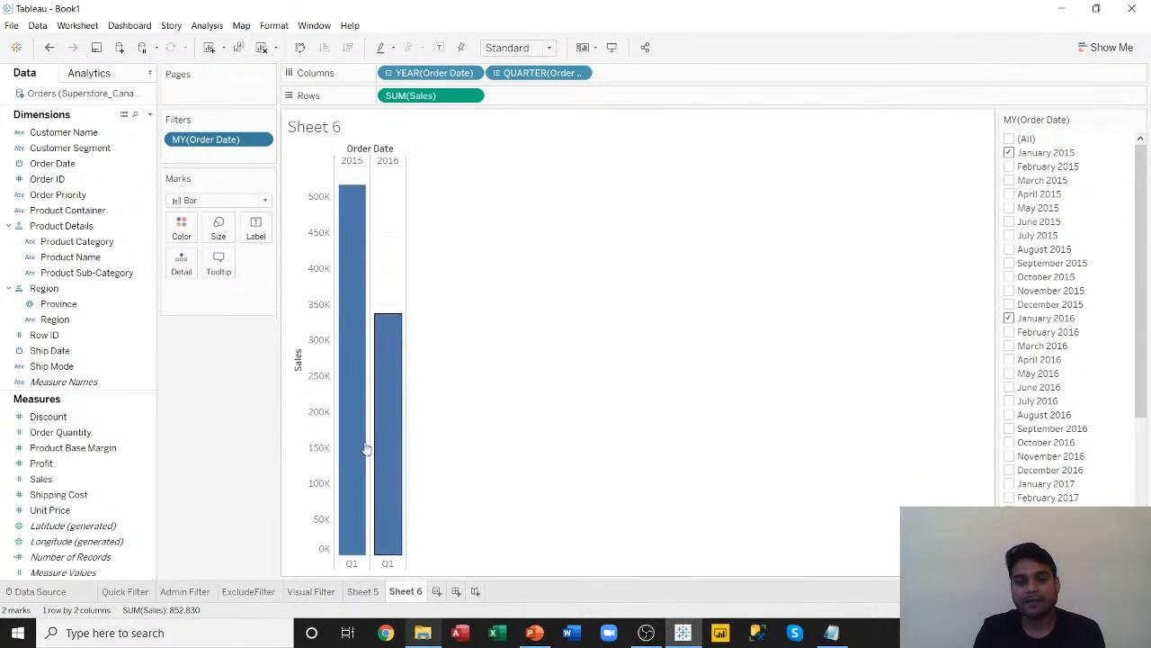
Include January 2017 and January 2018 in the displayed month and year filter.
mouse_move(362, 344)
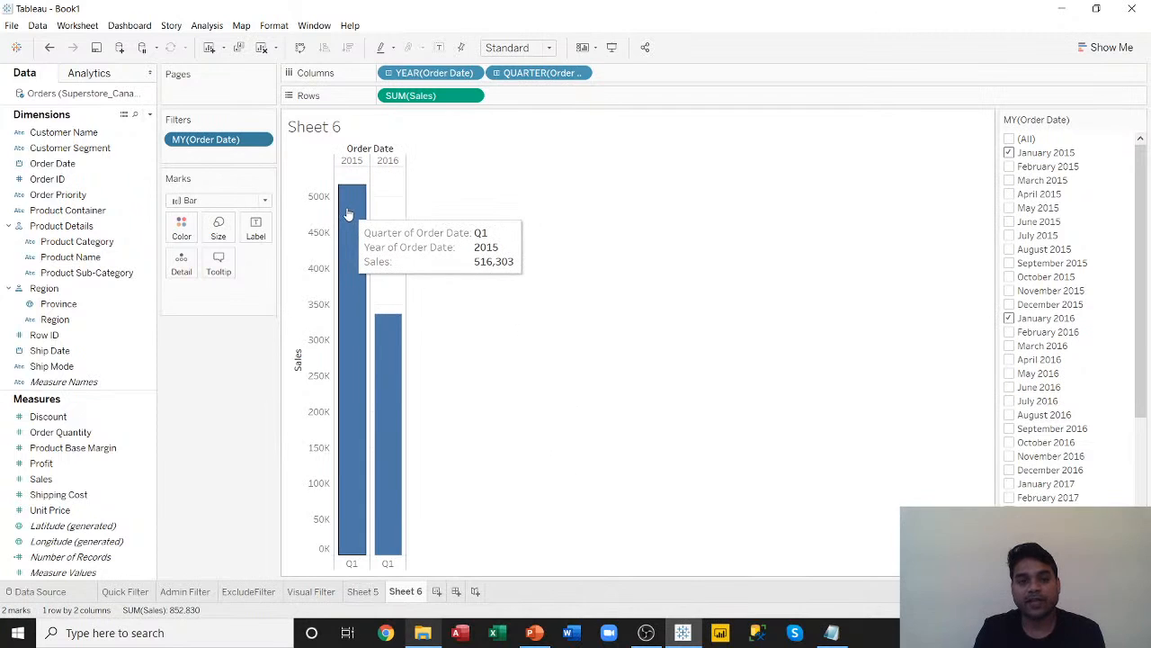
mouse_move(383, 328)
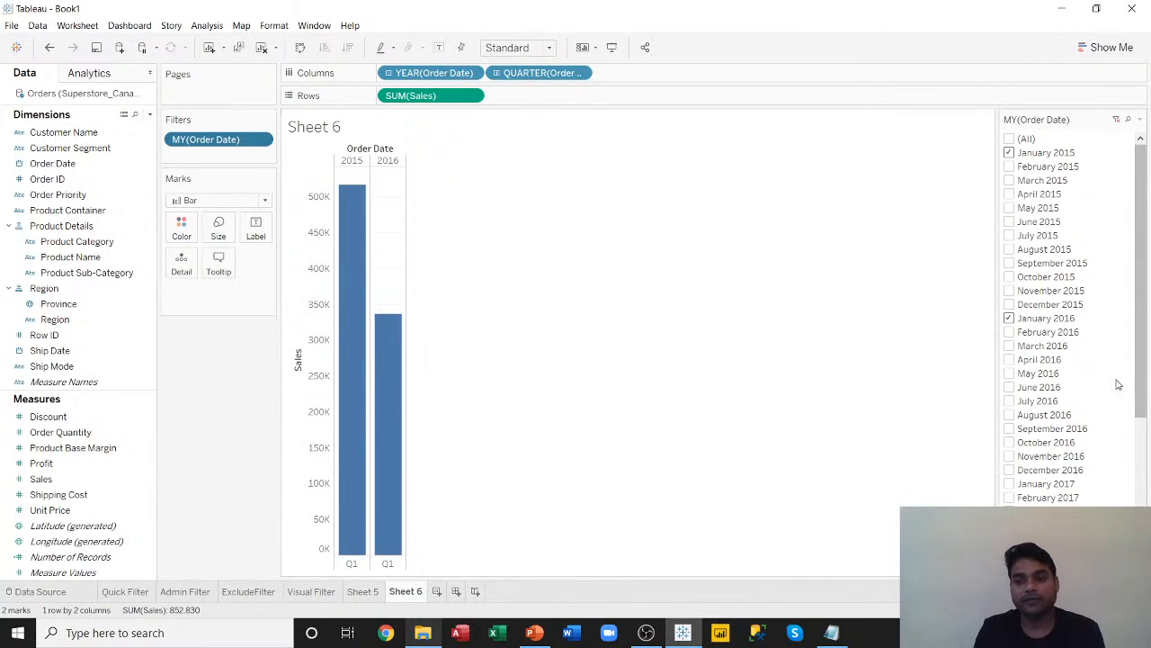
left_click(1008, 484)
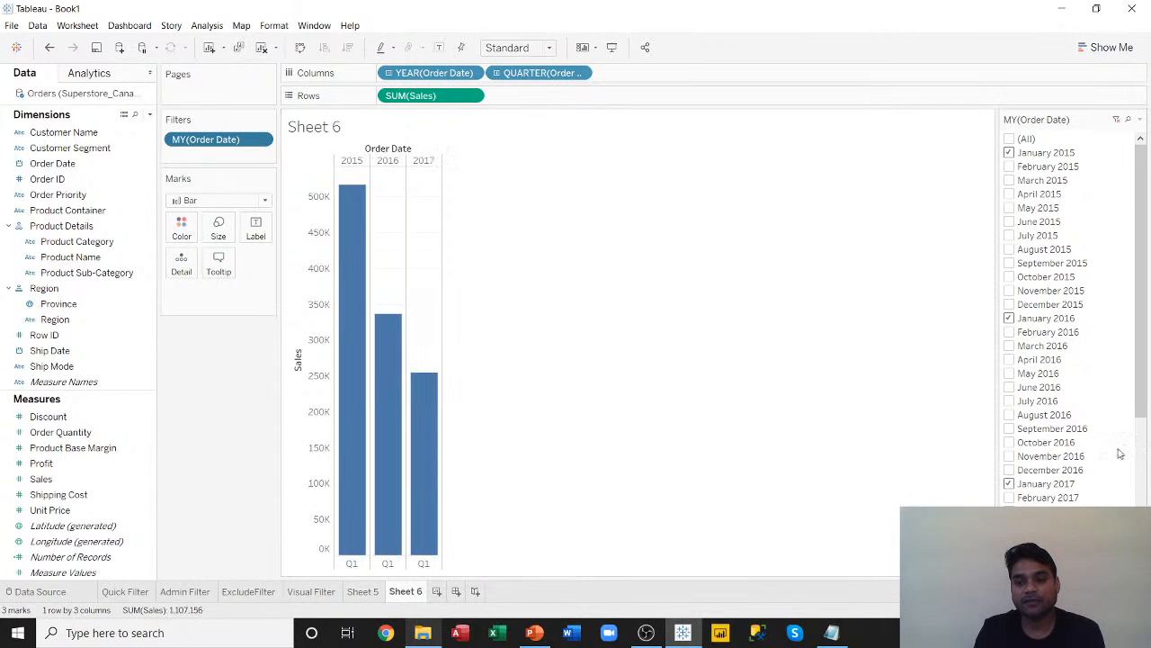
left_click_drag(1144, 388, 1144, 534)
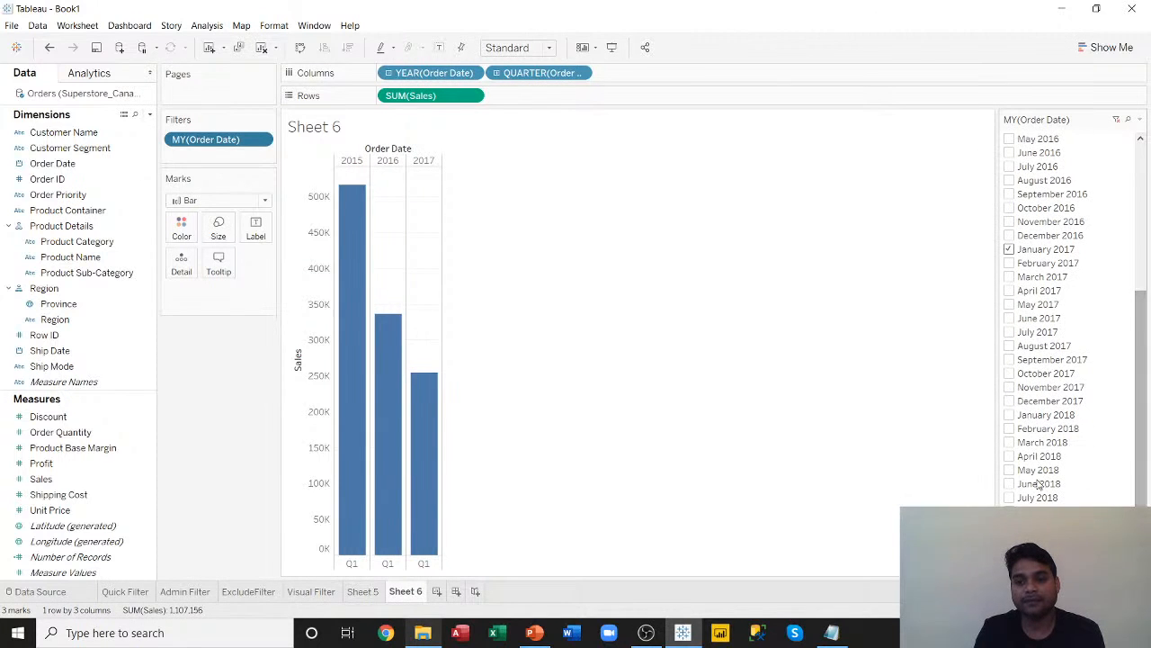
left_click(1009, 415)
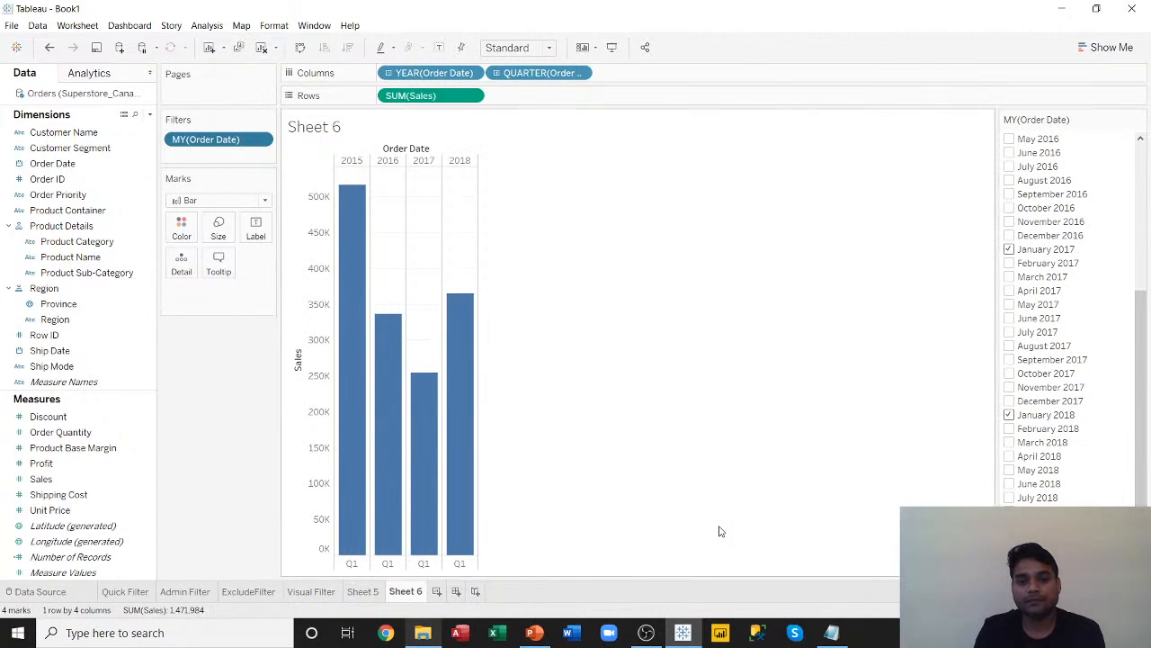
Remove the month and year filter of Order Date from the sheet.
mouse_move(352, 224)
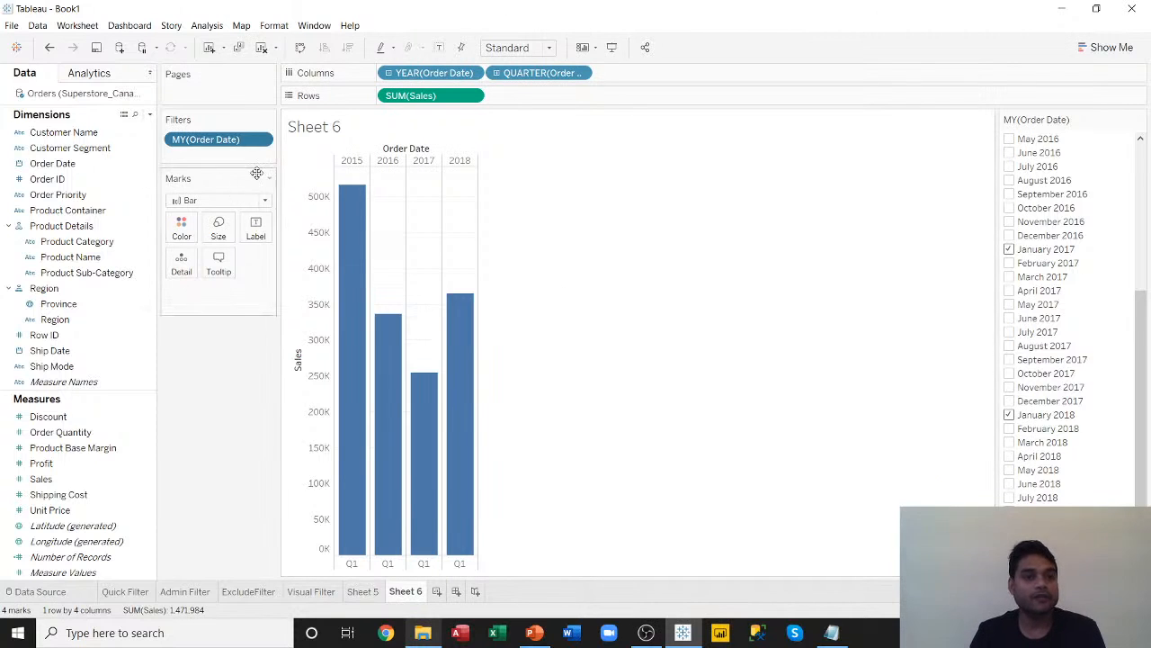
left_click(262, 139)
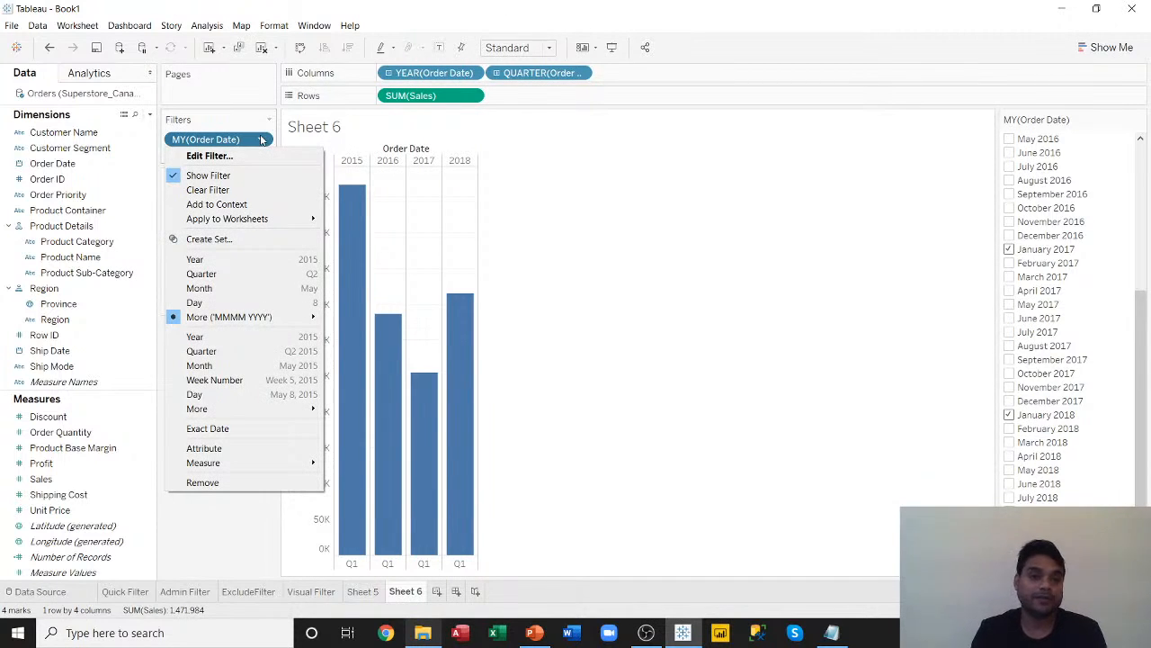
left_click(232, 484)
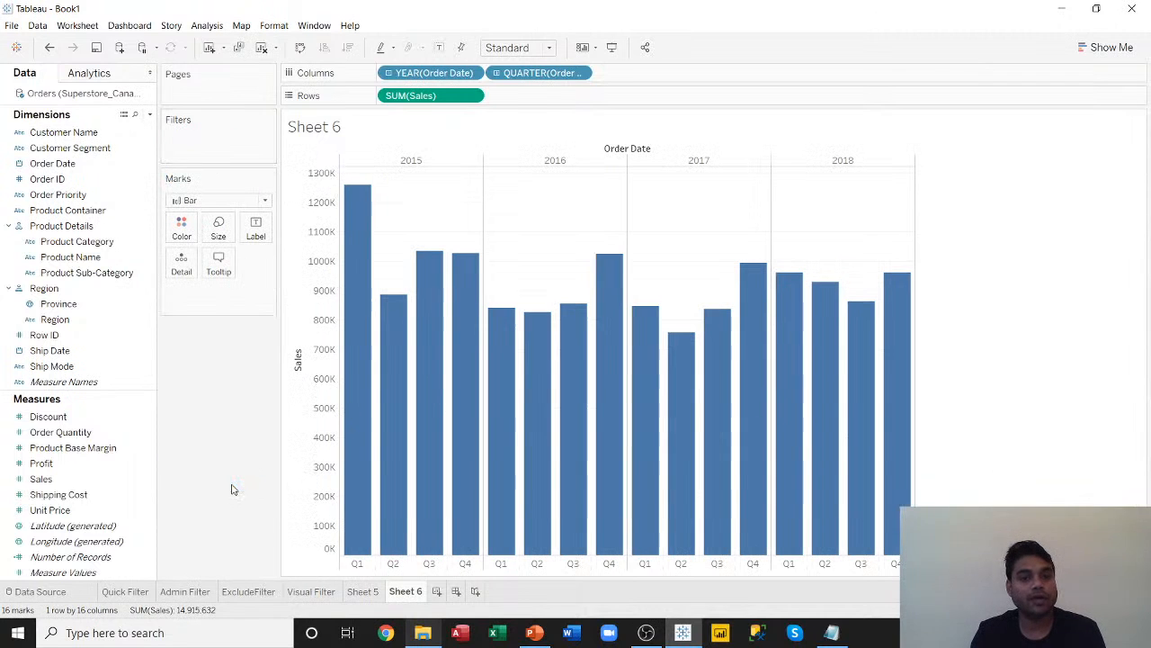
Start a Relative Date filter on Order Date and move its dialog higher, clear of most of the chart.
left_click_drag(52, 163, 184, 139)
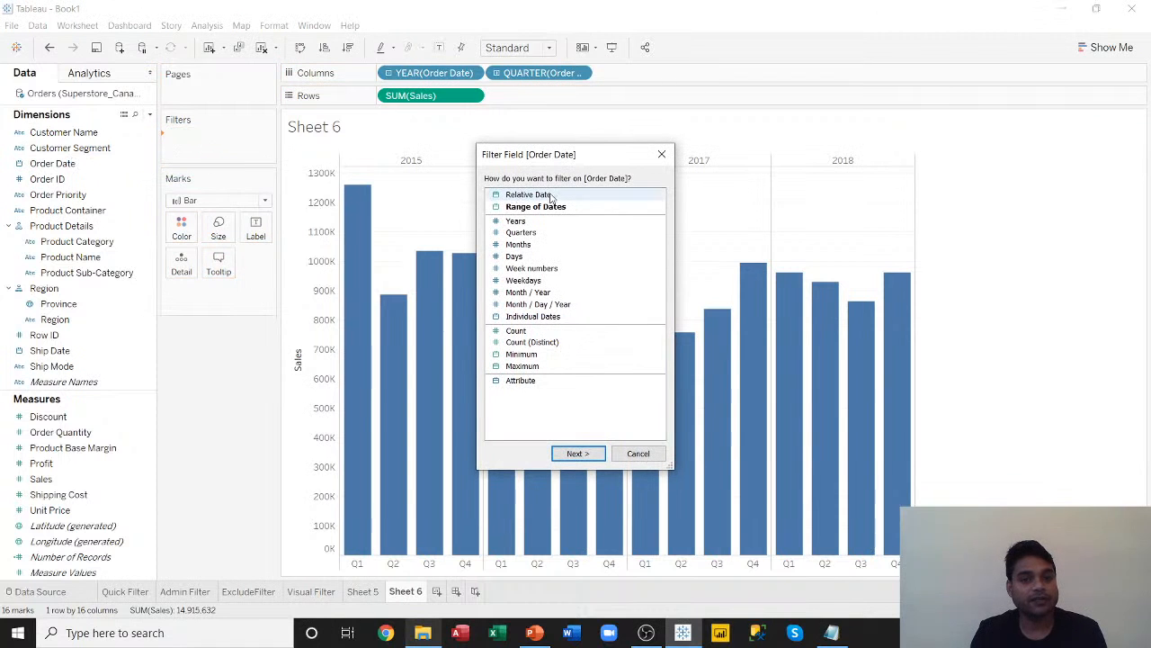
left_click(530, 197)
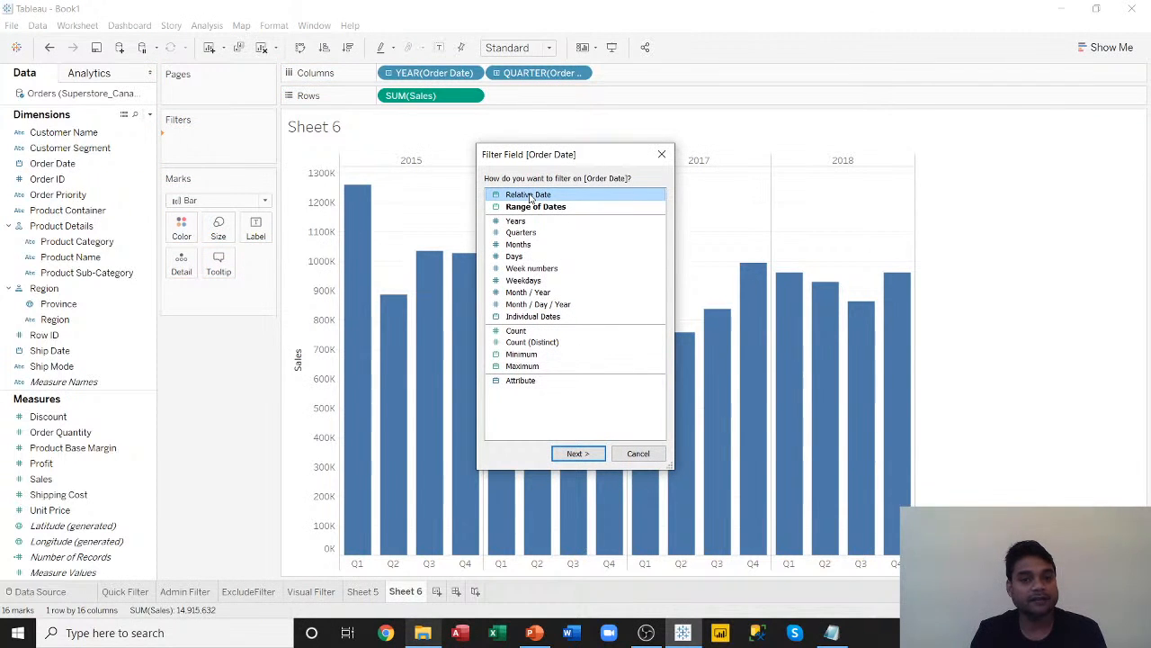
left_click(578, 454)
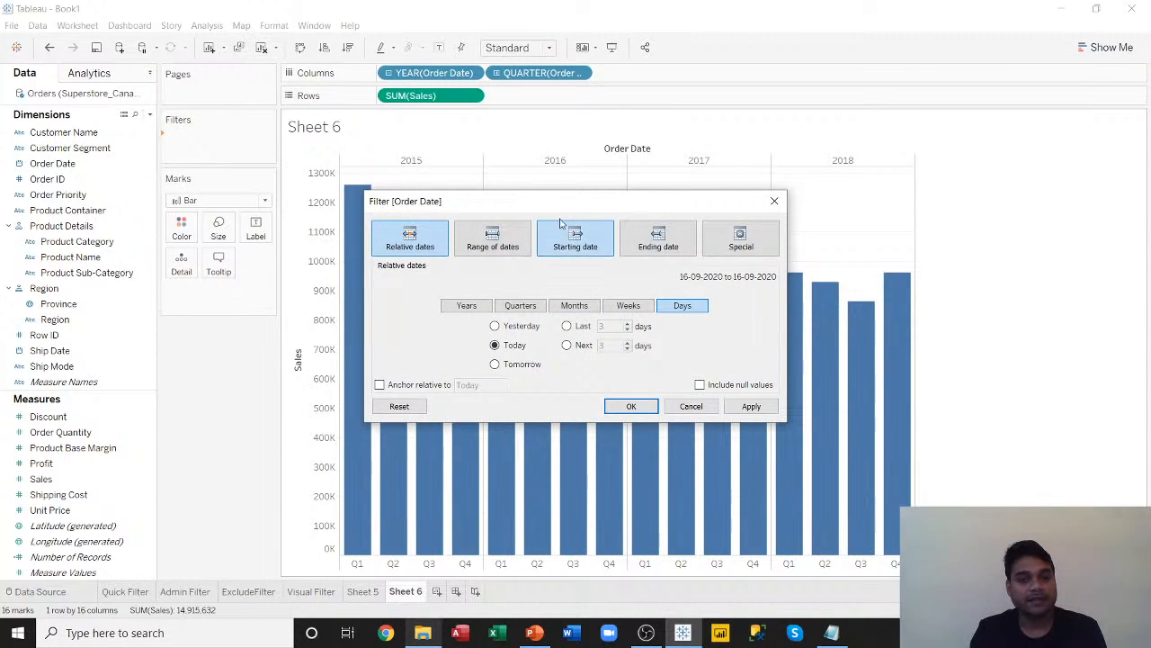
left_click_drag(561, 200, 632, 69)
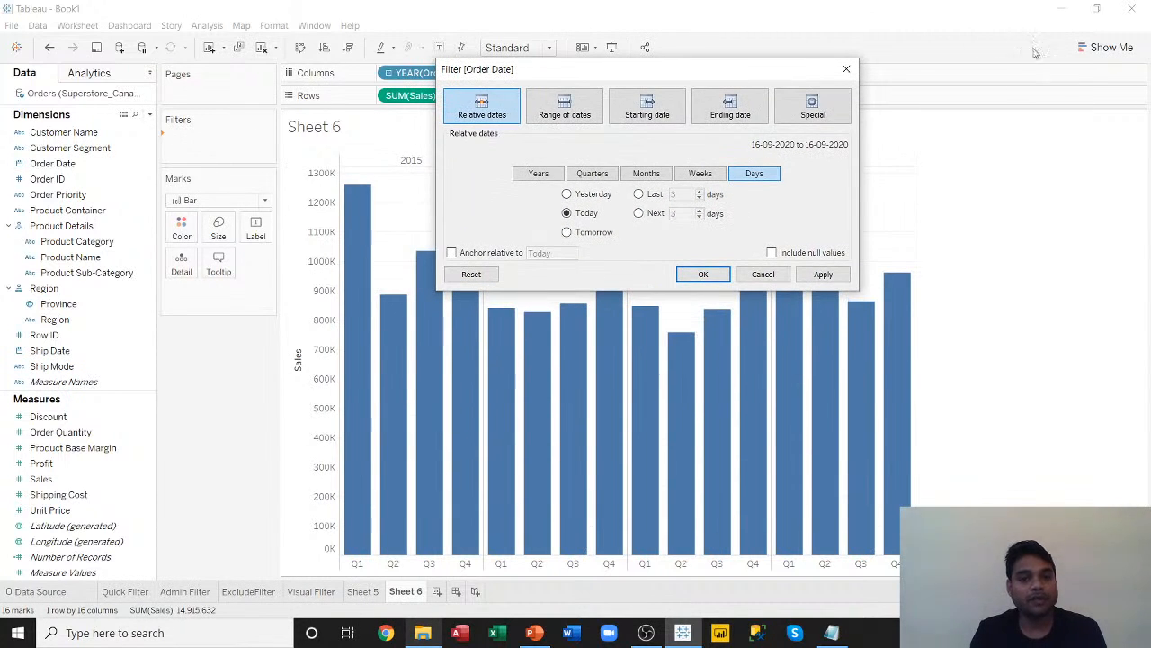
Look through the relative date options for years, quarters, months, weeks and days.
left_click(532, 176)
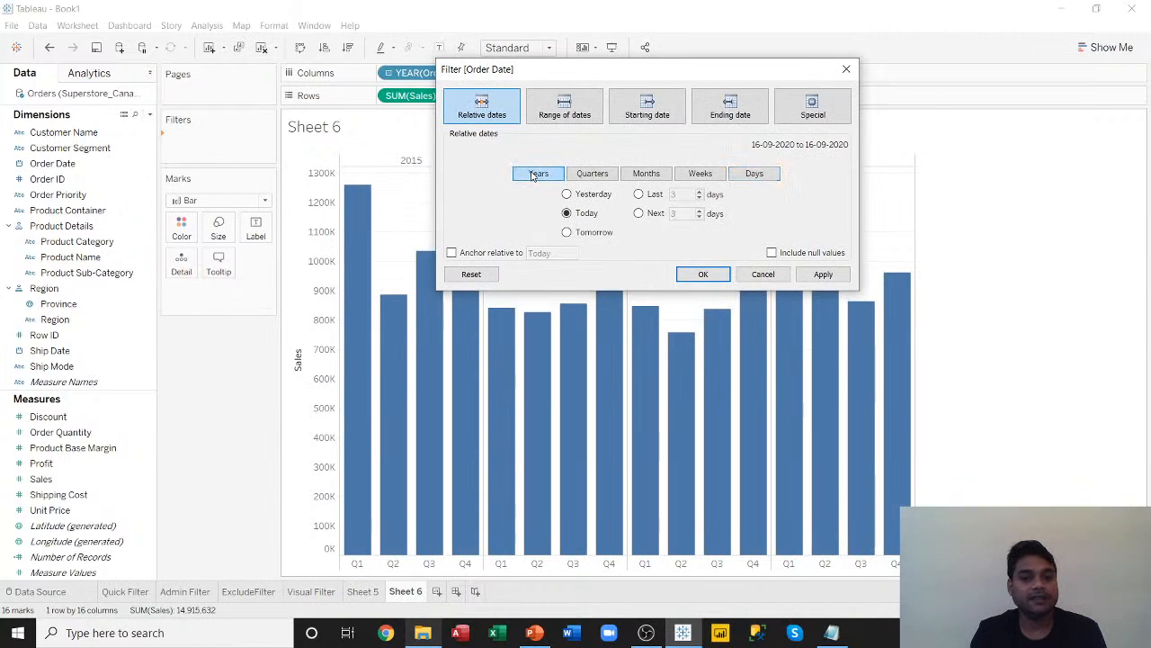
left_click(592, 174)
left_click(646, 174)
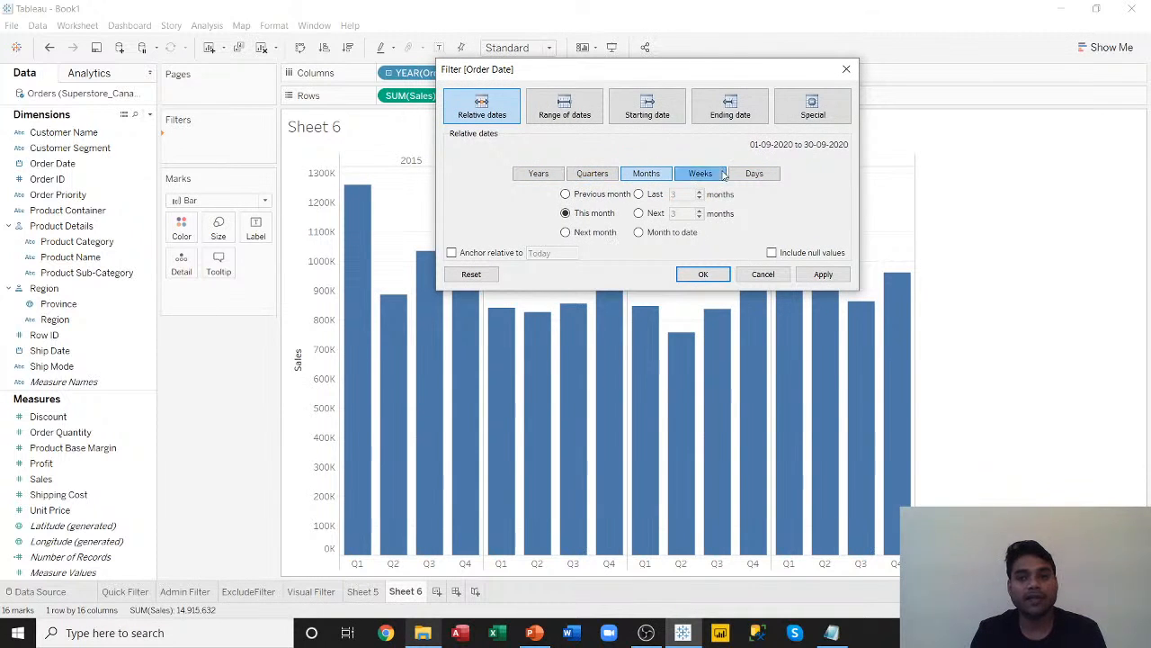
left_click(723, 174)
left_click(739, 174)
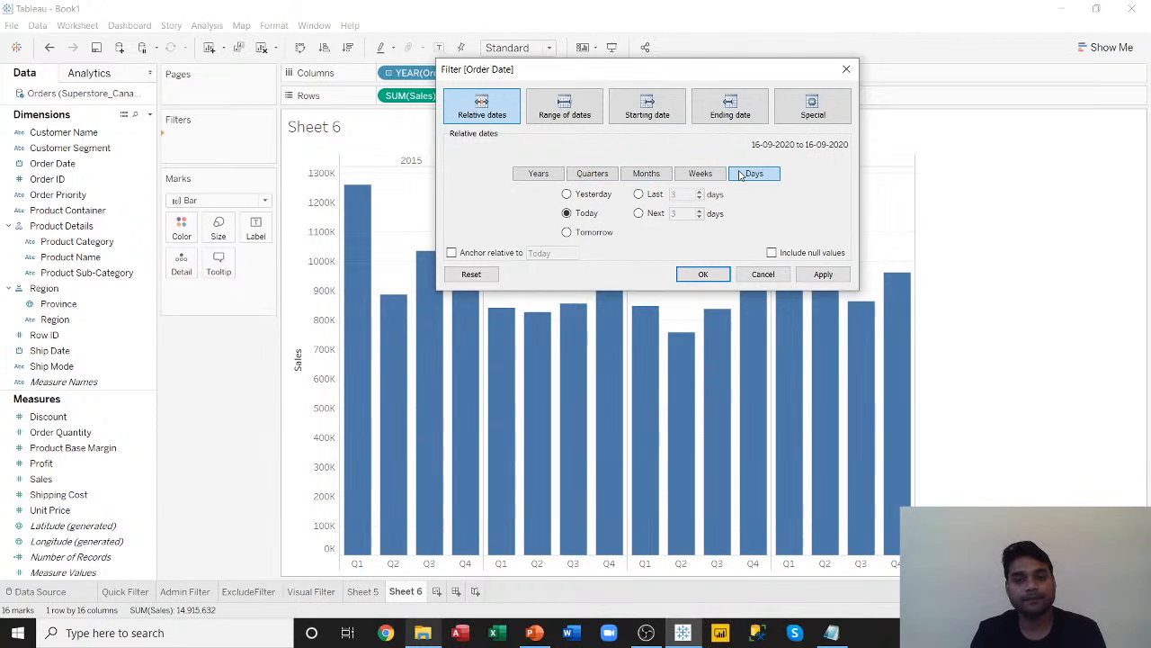
Filter Order Date to the last 3 years and apply the relative date filter.
left_click(533, 175)
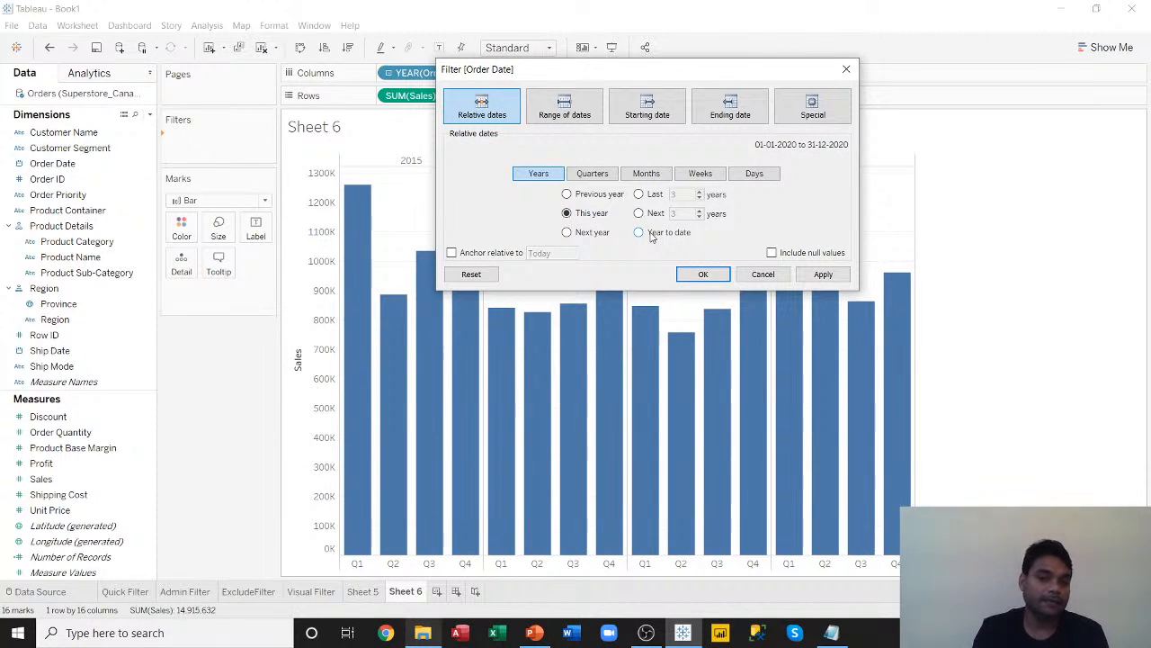
left_click(638, 194)
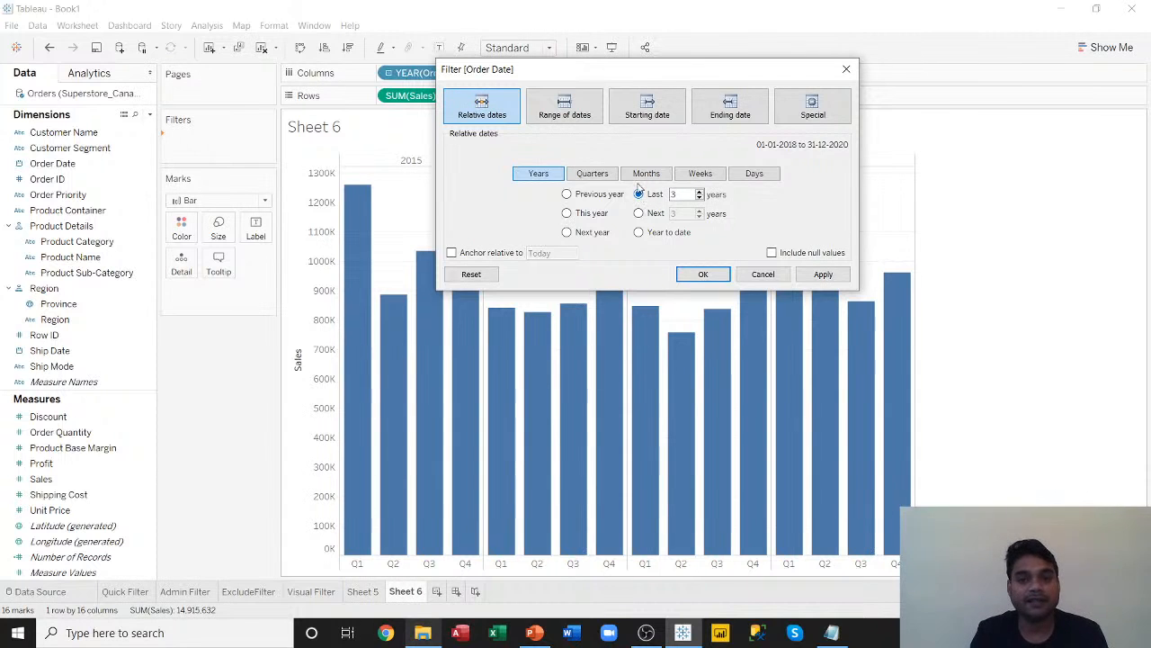
left_click(821, 274)
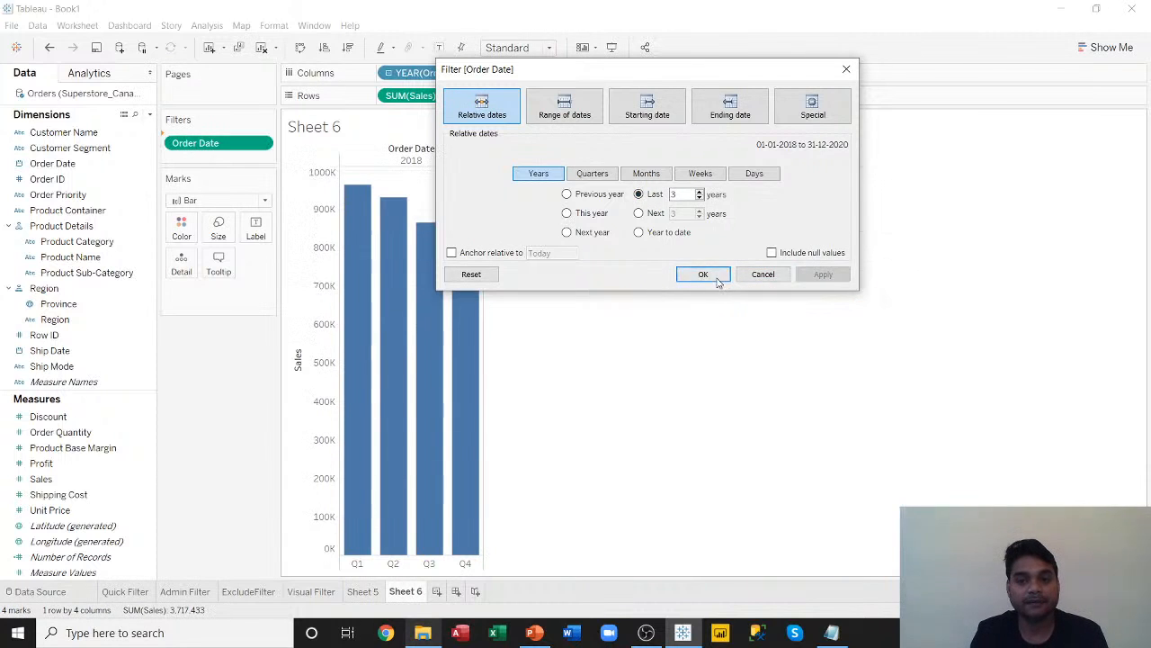
left_click(706, 275)
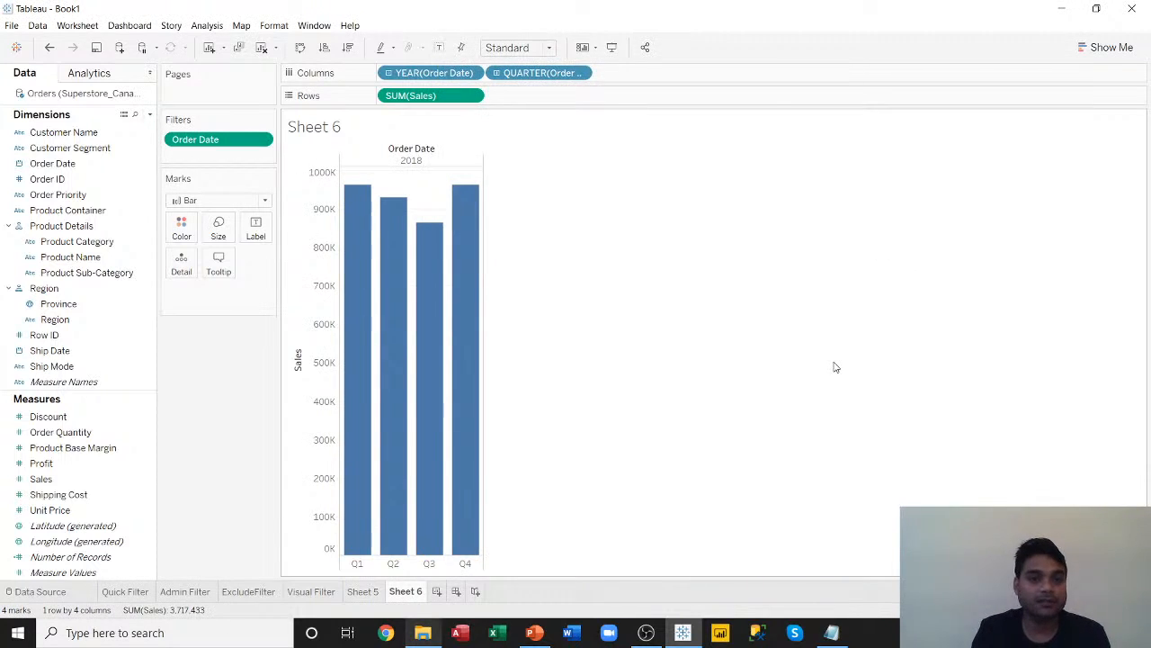
Show the filter control for the relative Order Date filter and remove that filter from the sheet.
mouse_move(374, 338)
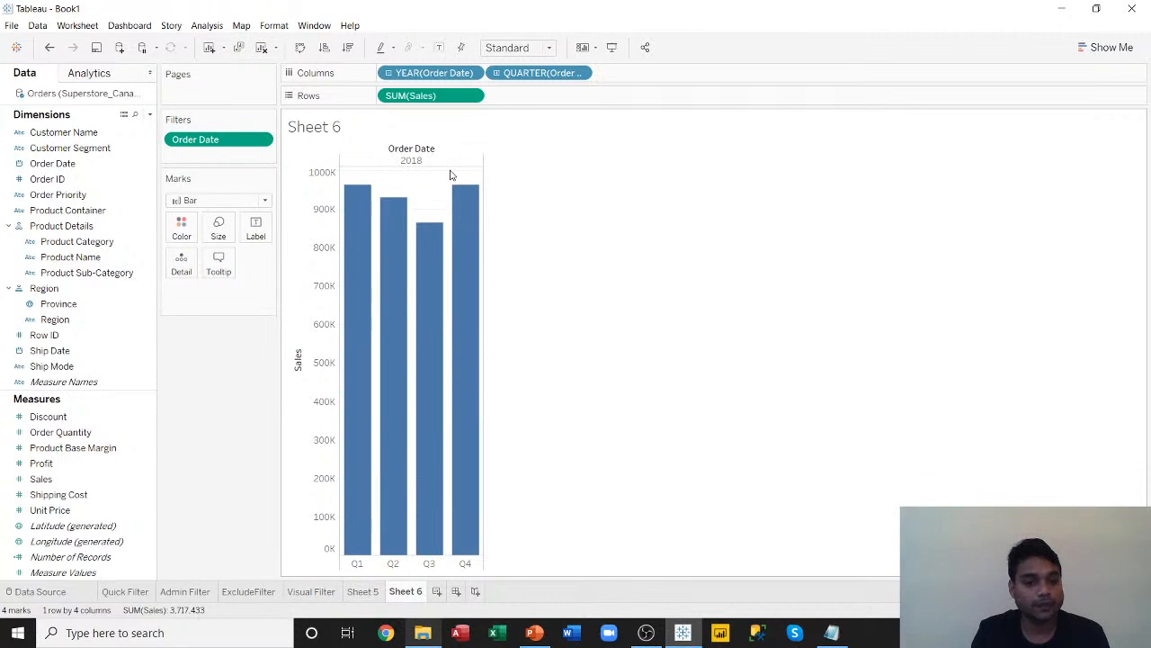
left_click(261, 140)
left_click(251, 174)
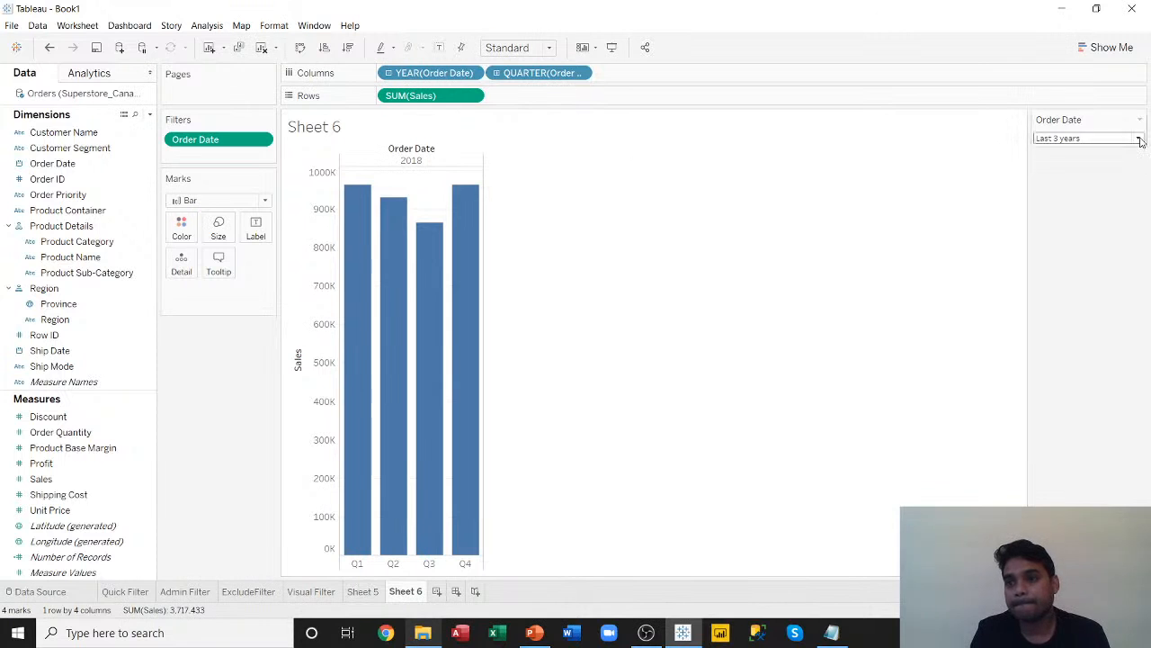
left_click(260, 139)
left_click(209, 517)
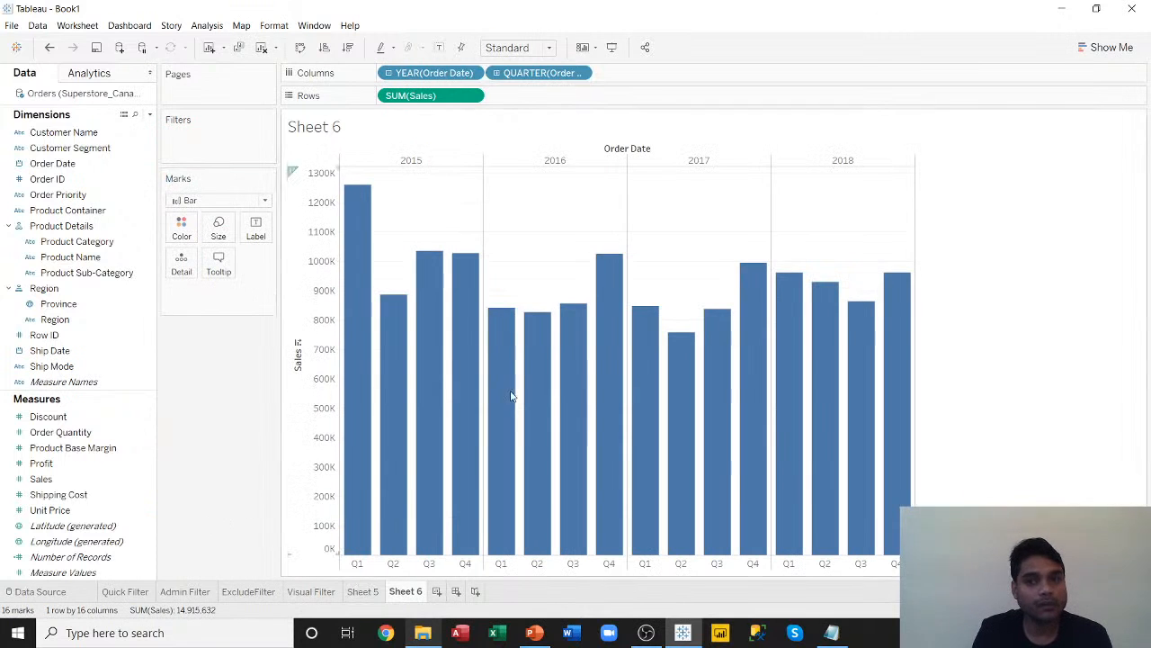
Add a Relative Date filter on Order Date limited to the last 3 days.
left_click_drag(36, 166, 191, 142)
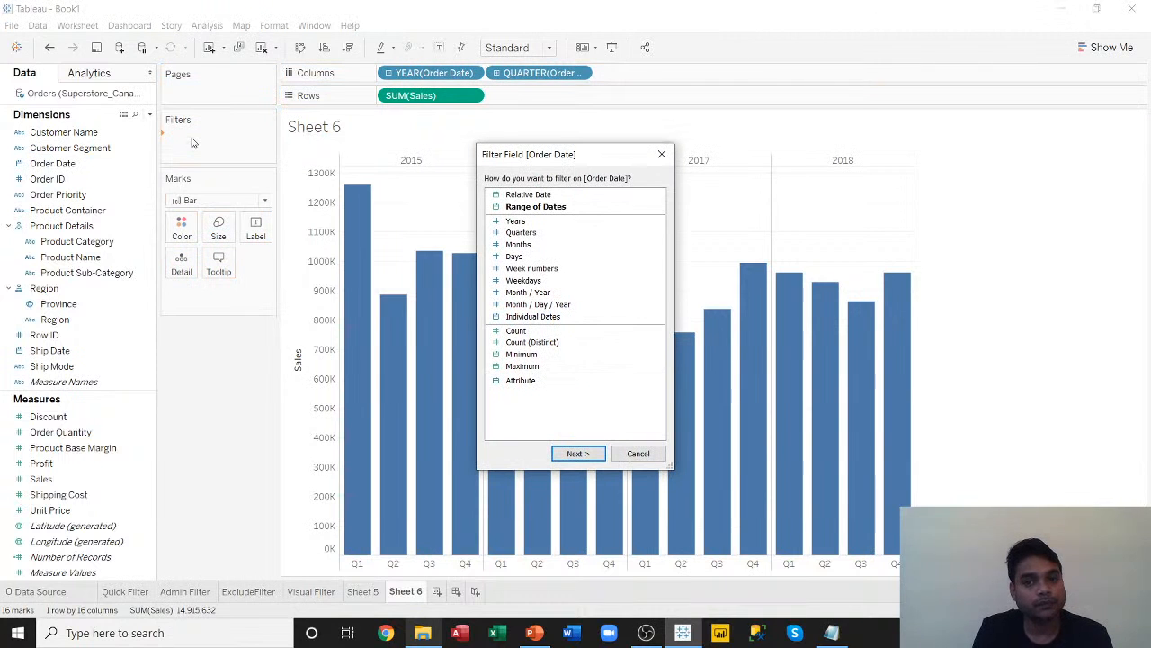
left_click(528, 194)
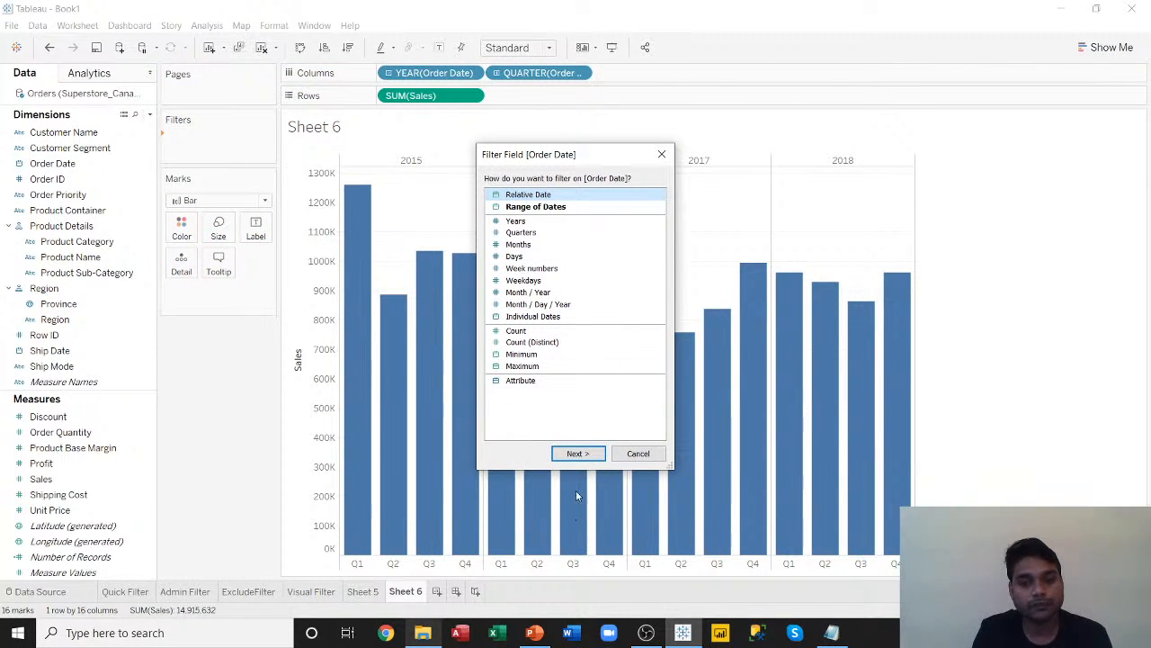
left_click(578, 454)
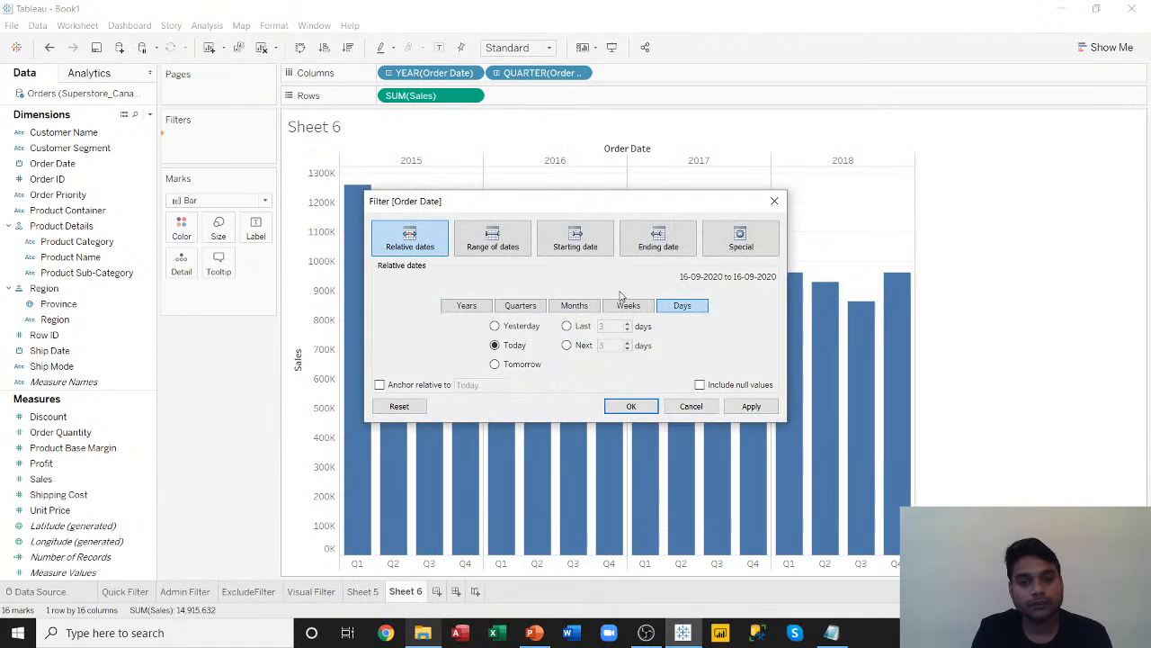
left_click(566, 327)
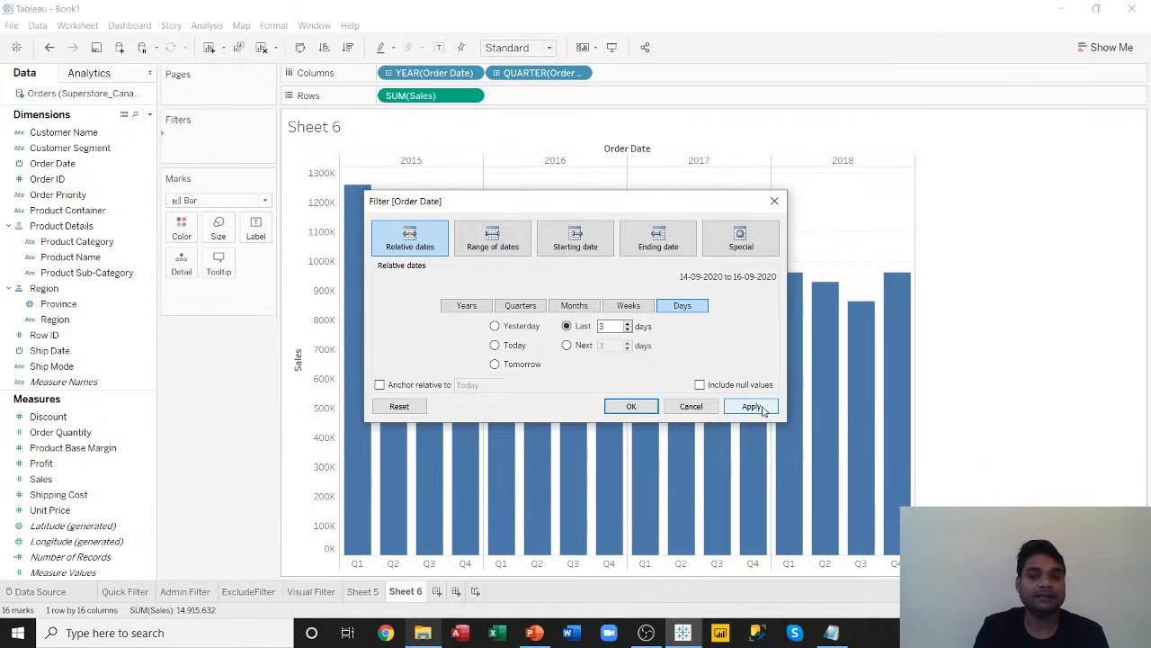
left_click(753, 407)
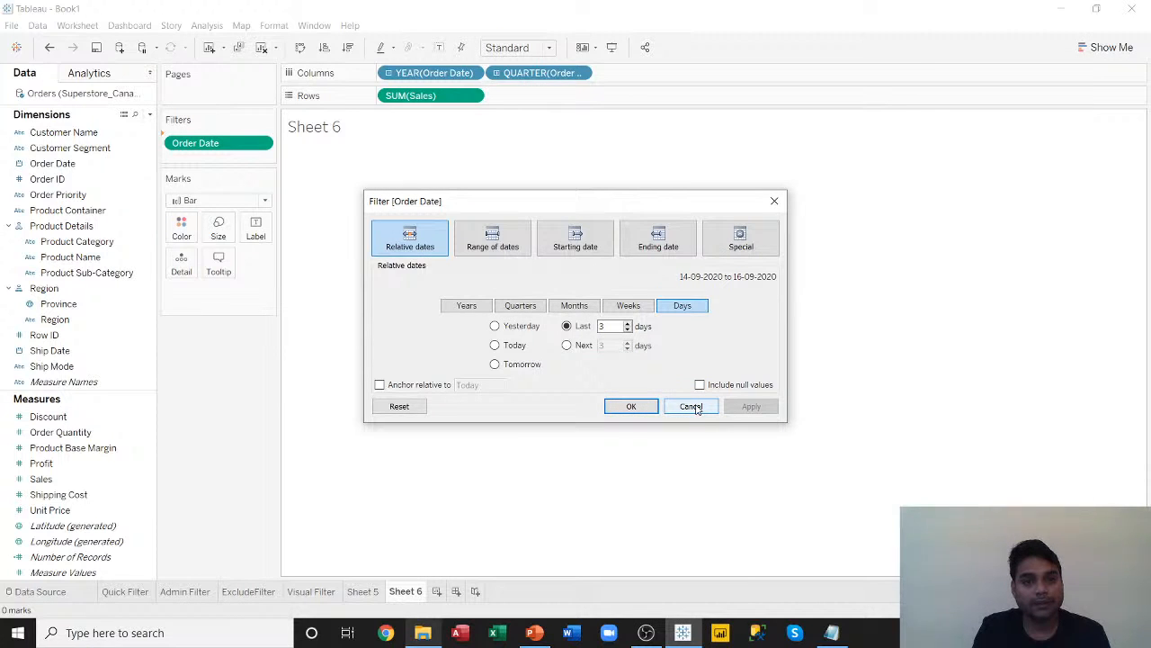
left_click(633, 407)
Collapse the Order Date columns to year level and remove the relative Order Date filter.
left_click(389, 73)
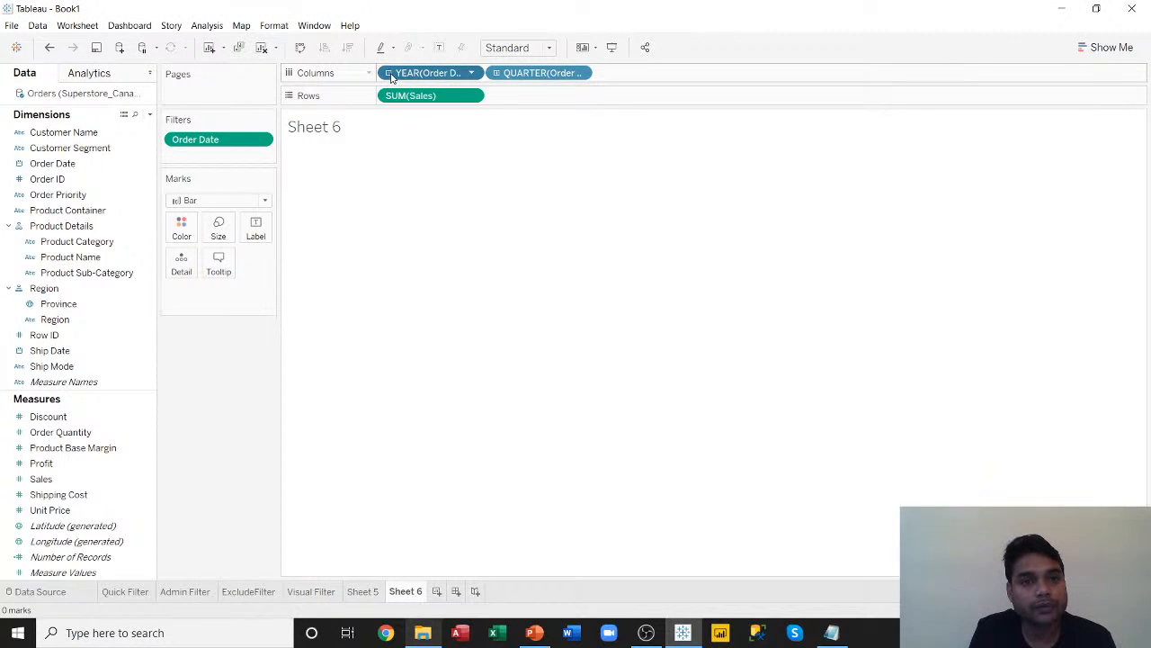
left_click(260, 140)
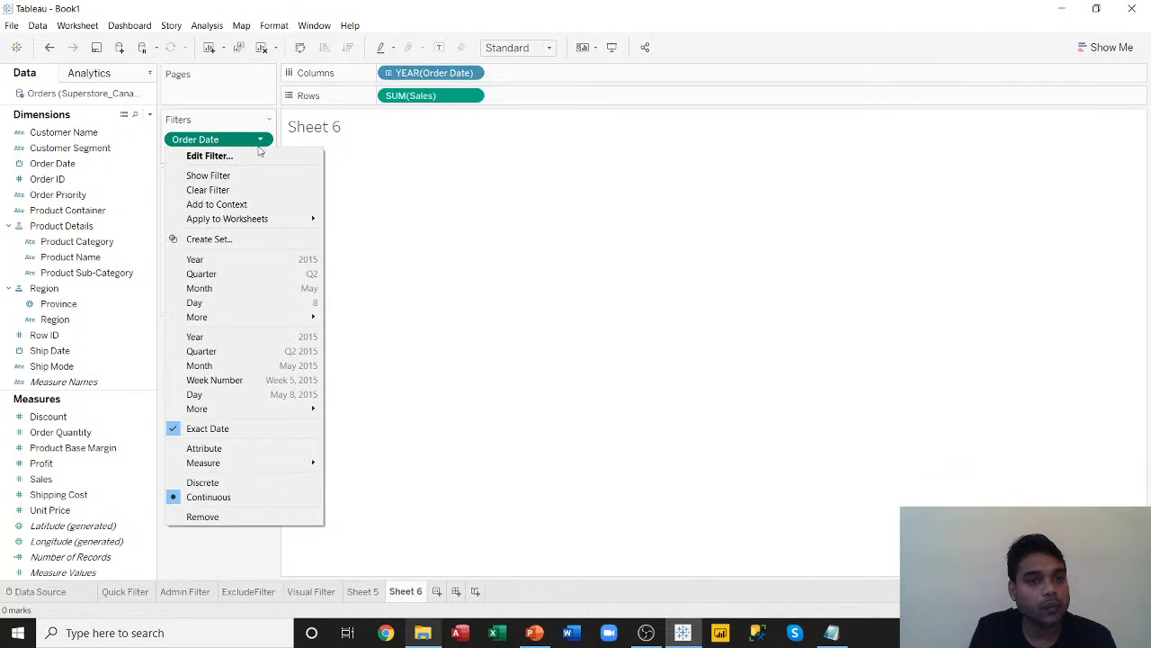
left_click(190, 519)
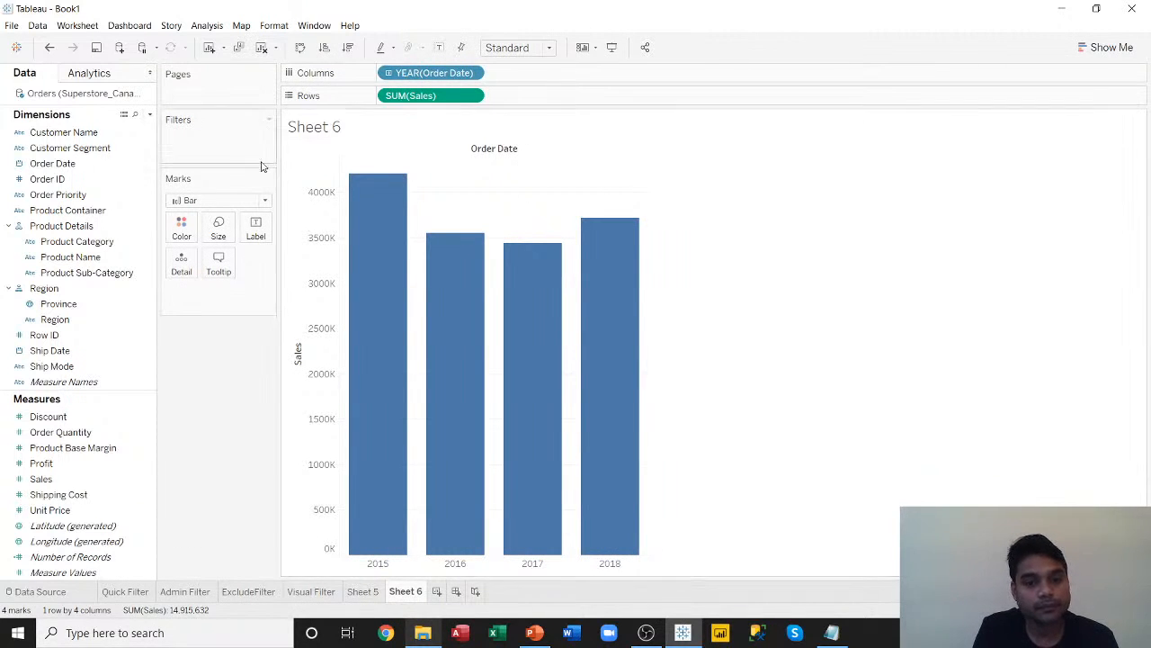
Add a Relative Date filter on Order Date to the yearly chart, limited to the last 3 years.
left_click_drag(53, 163, 202, 136)
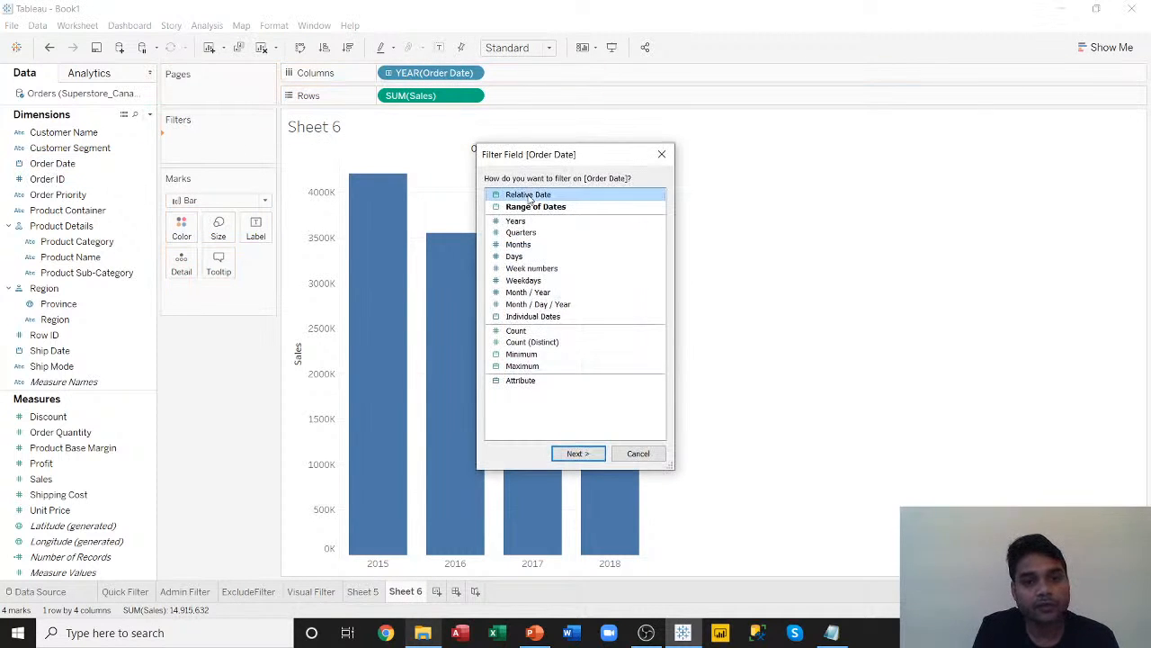
left_click(575, 453)
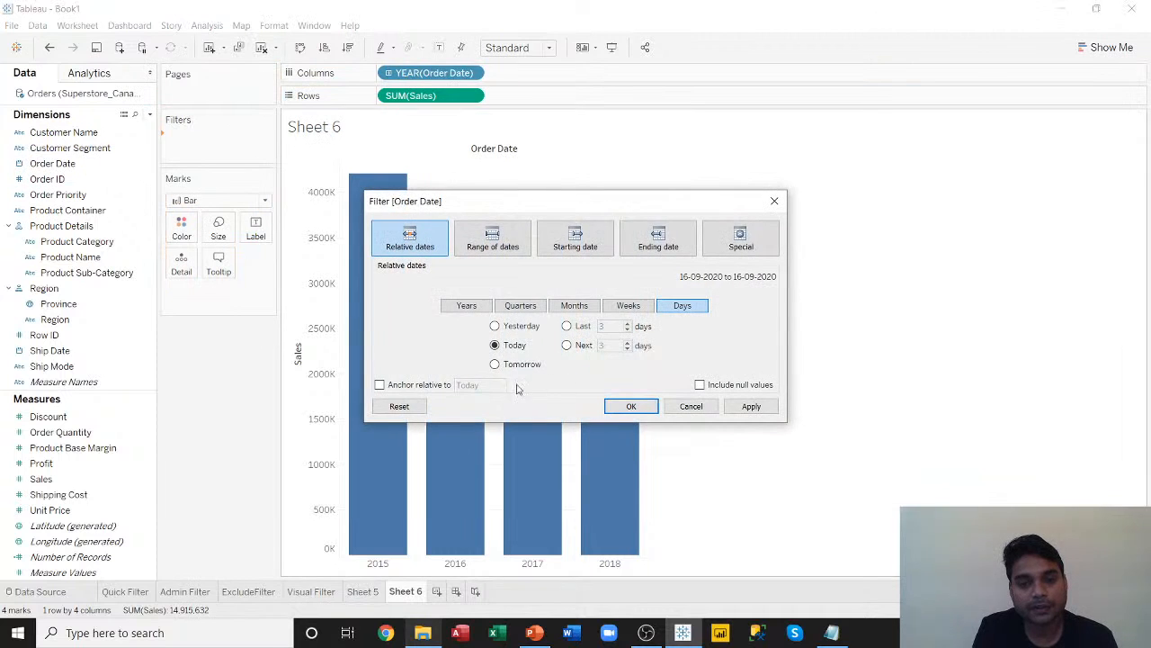
left_click(463, 307)
left_click(567, 326)
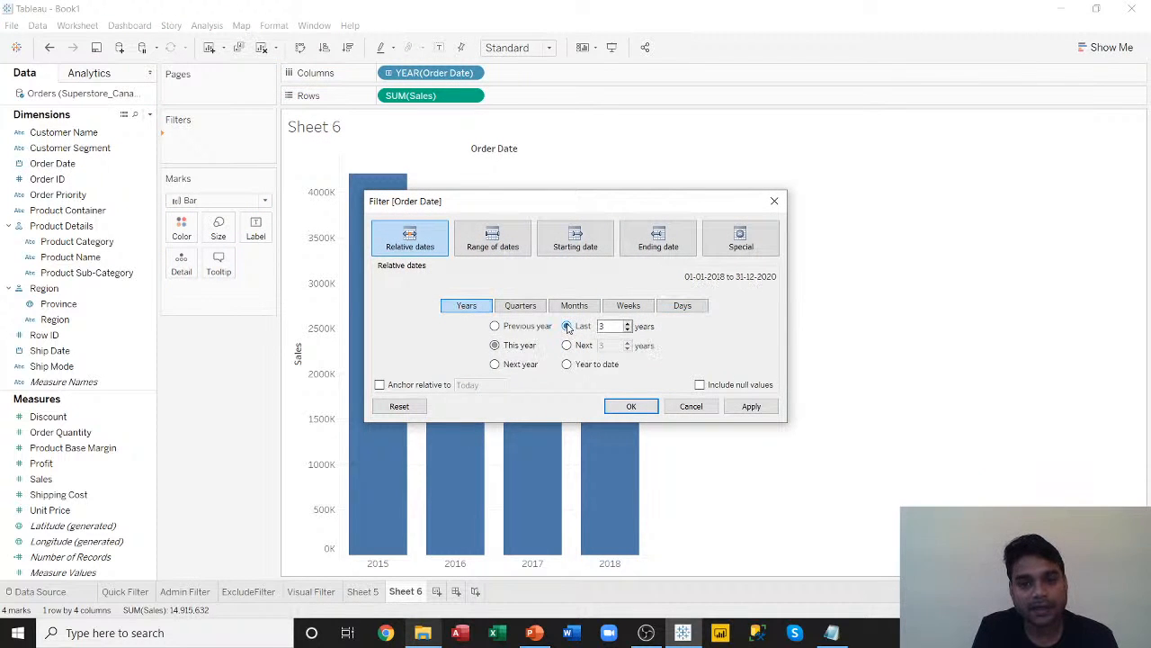
left_click(754, 408)
left_click(634, 407)
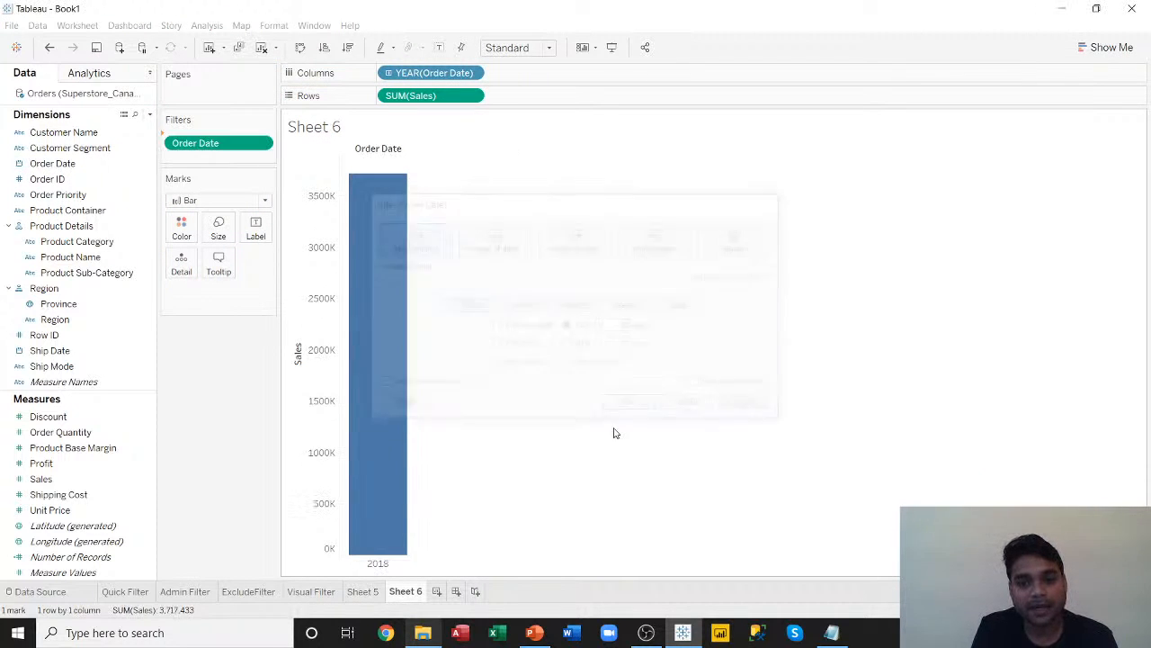
mouse_move(390, 193)
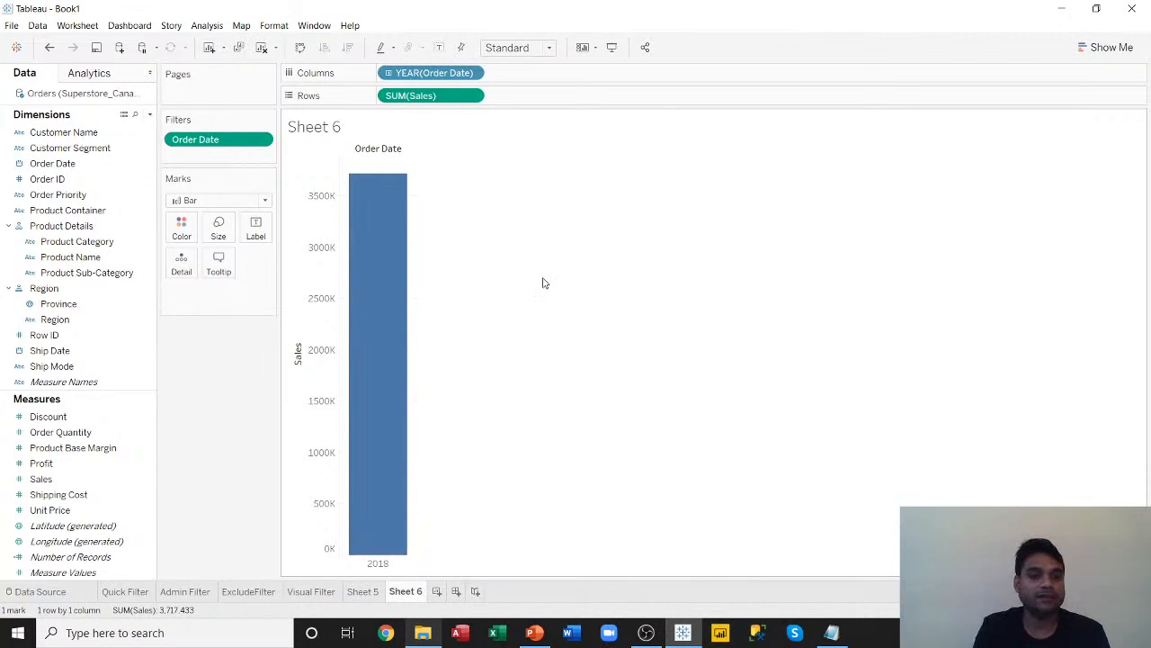
Edit the relative Order Date filter so its last 3 years are anchored to 17-09-2018.
left_click(260, 139)
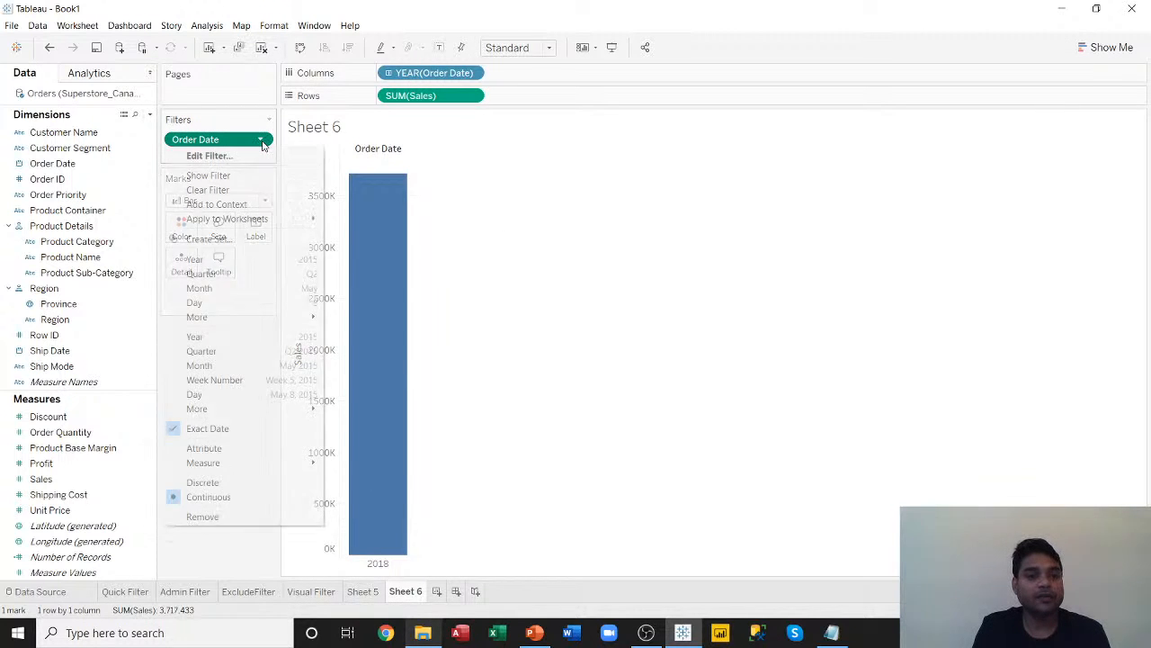
left_click(216, 155)
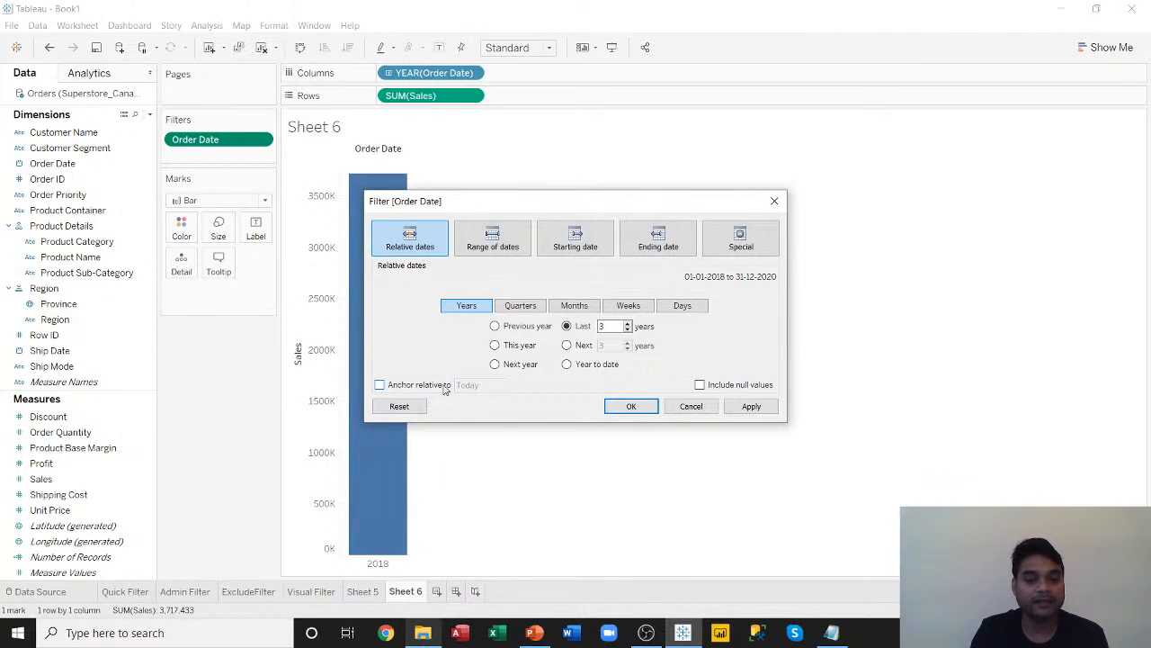
left_click(380, 386)
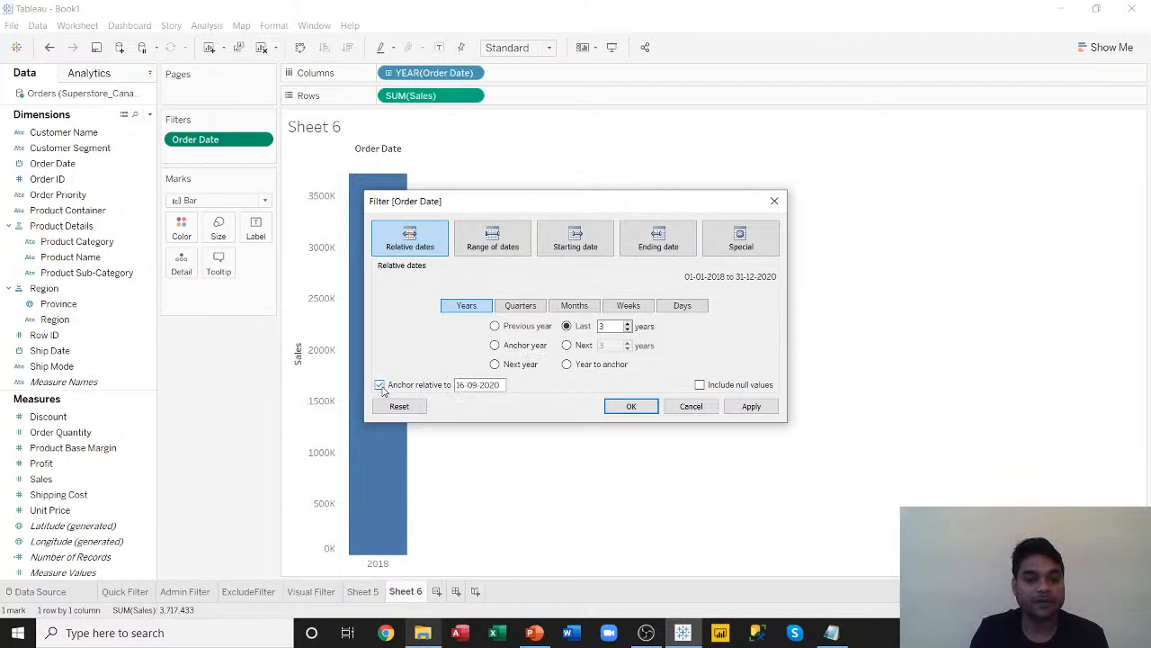
left_click(501, 385)
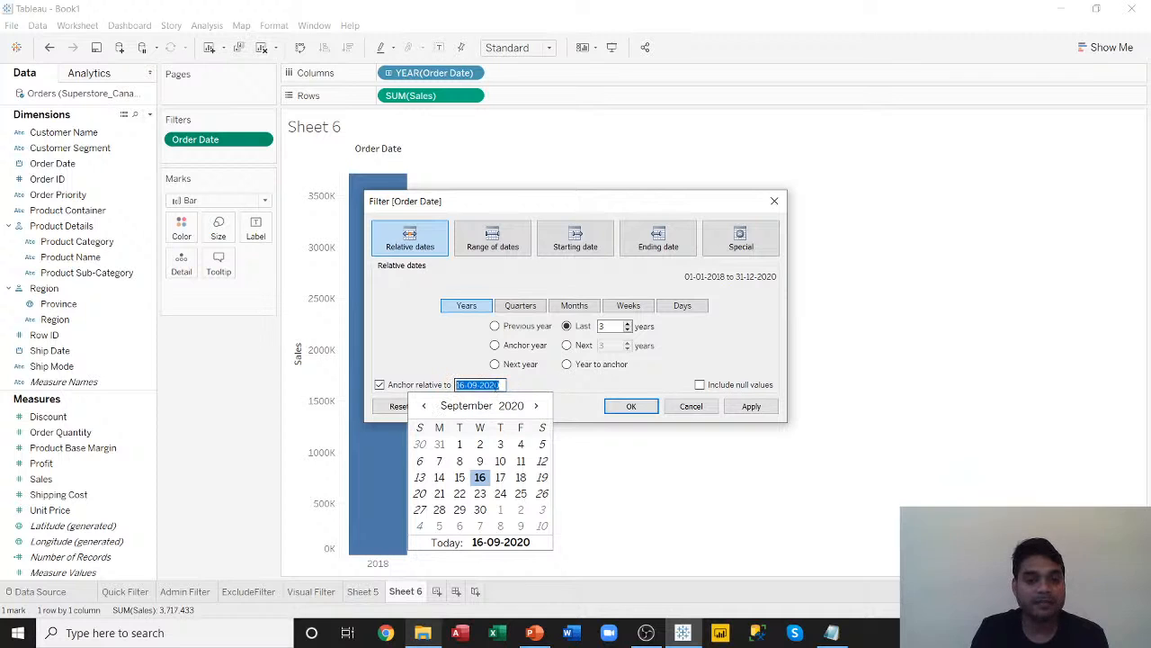
left_click(504, 384)
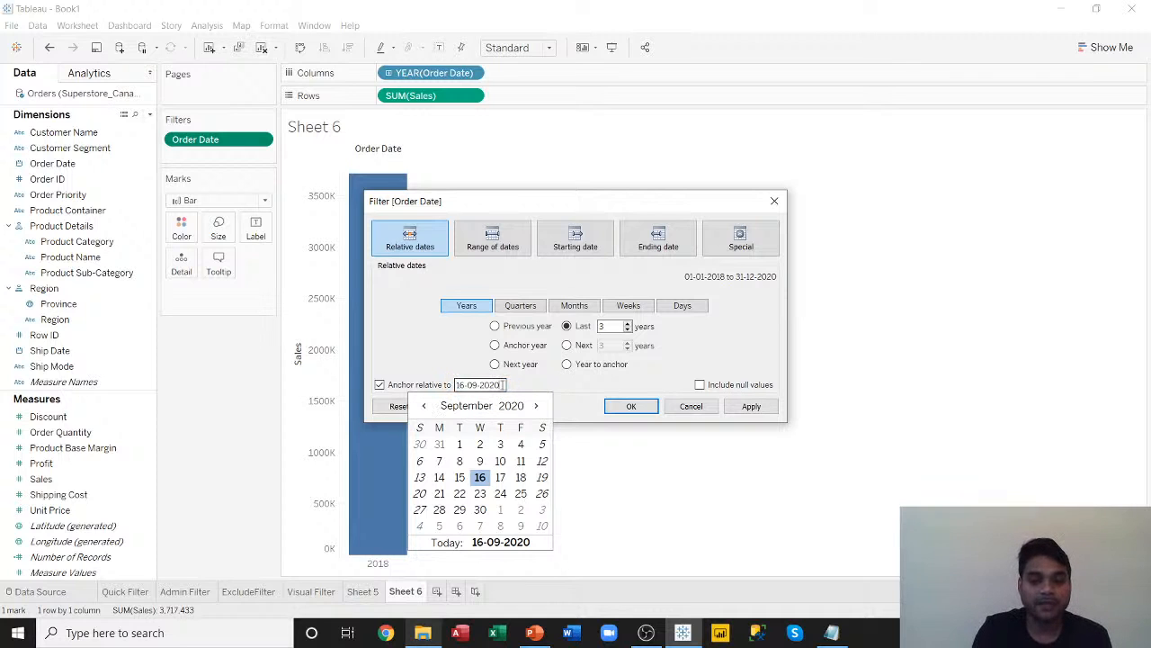
key("BackSpace")
key("BackSpace")
type("18")
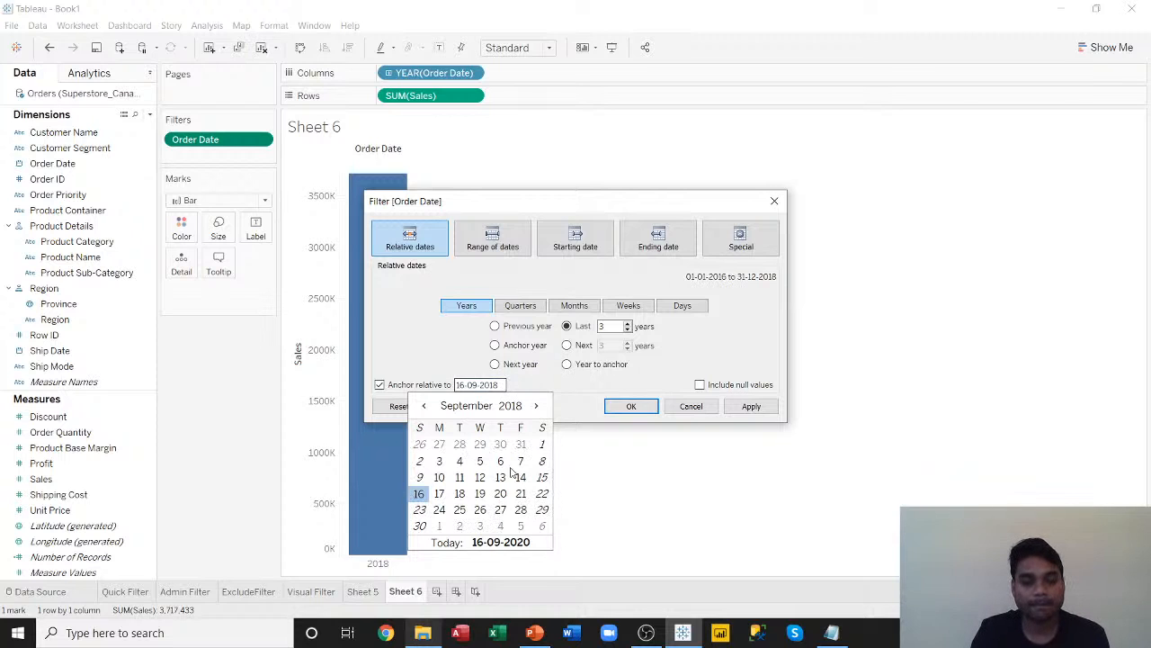
left_click(440, 496)
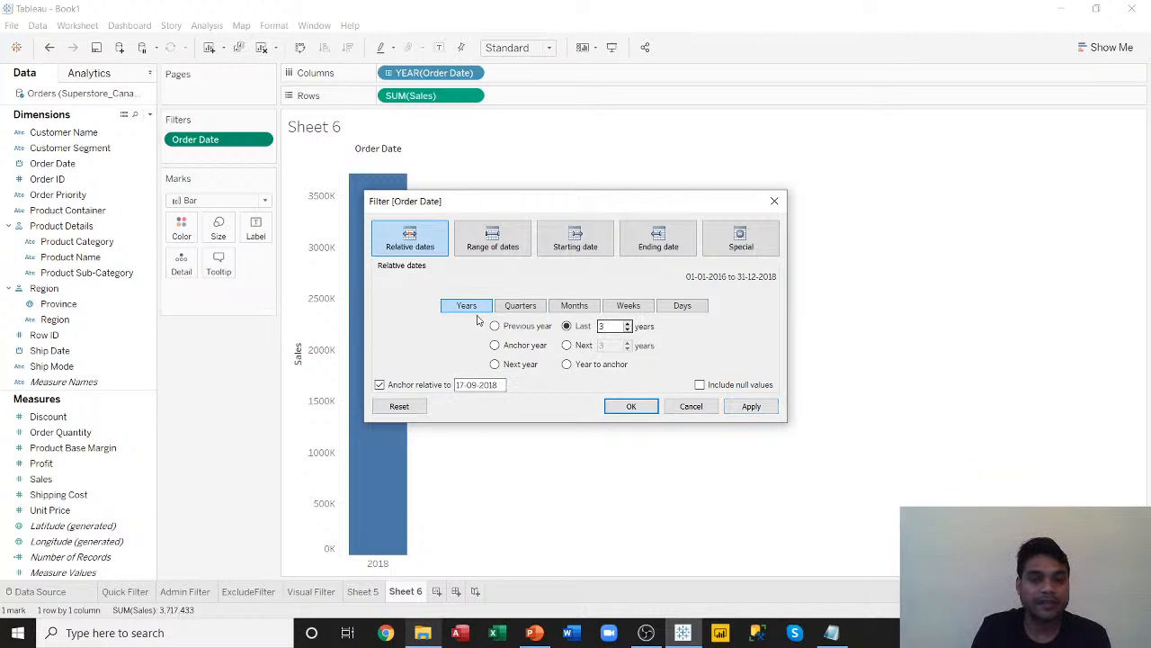
left_click(751, 406)
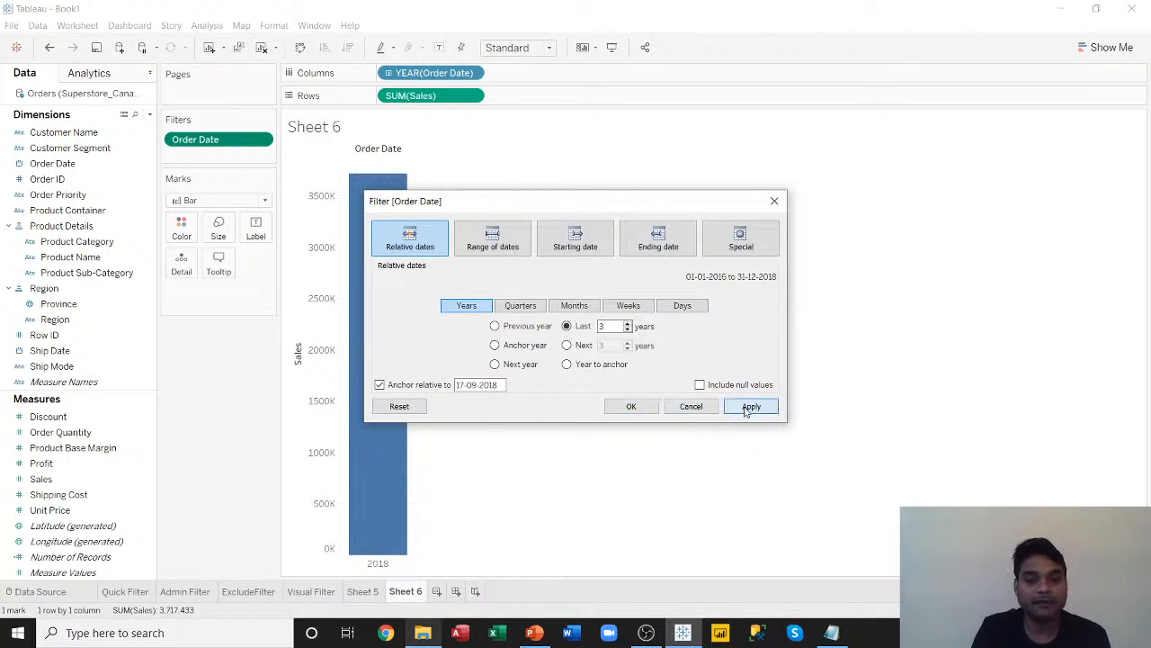
left_click(628, 405)
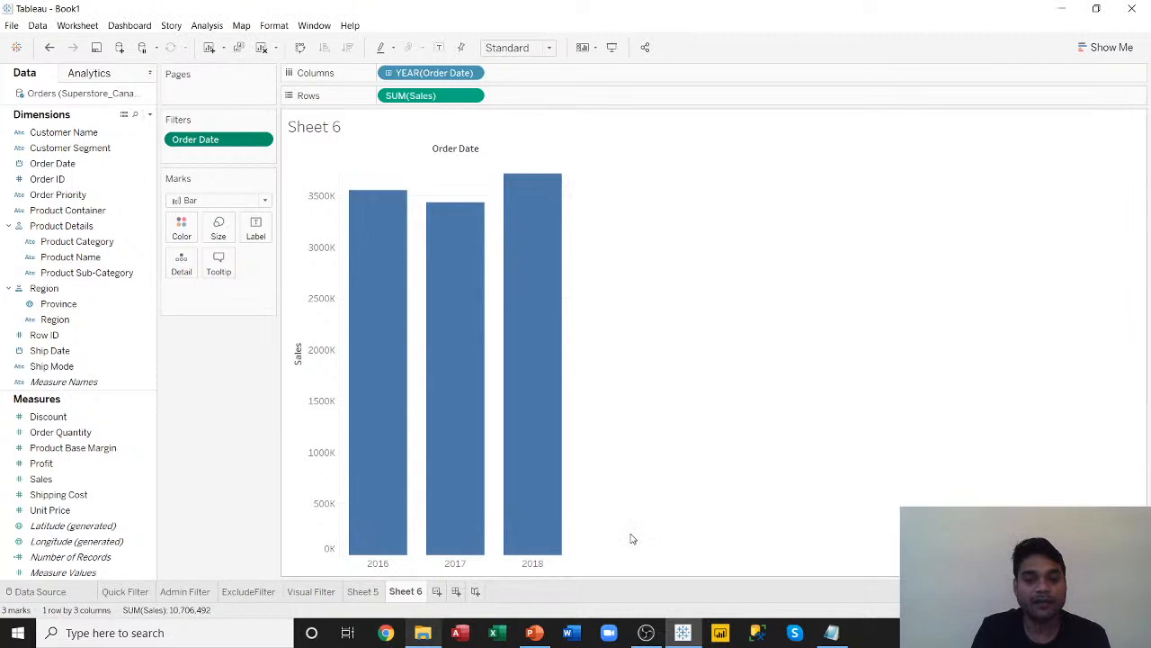
Examine the quarters, months, weeks, days and date-range options of the Order Date filter, and leave without applying changes.
mouse_move(445, 378)
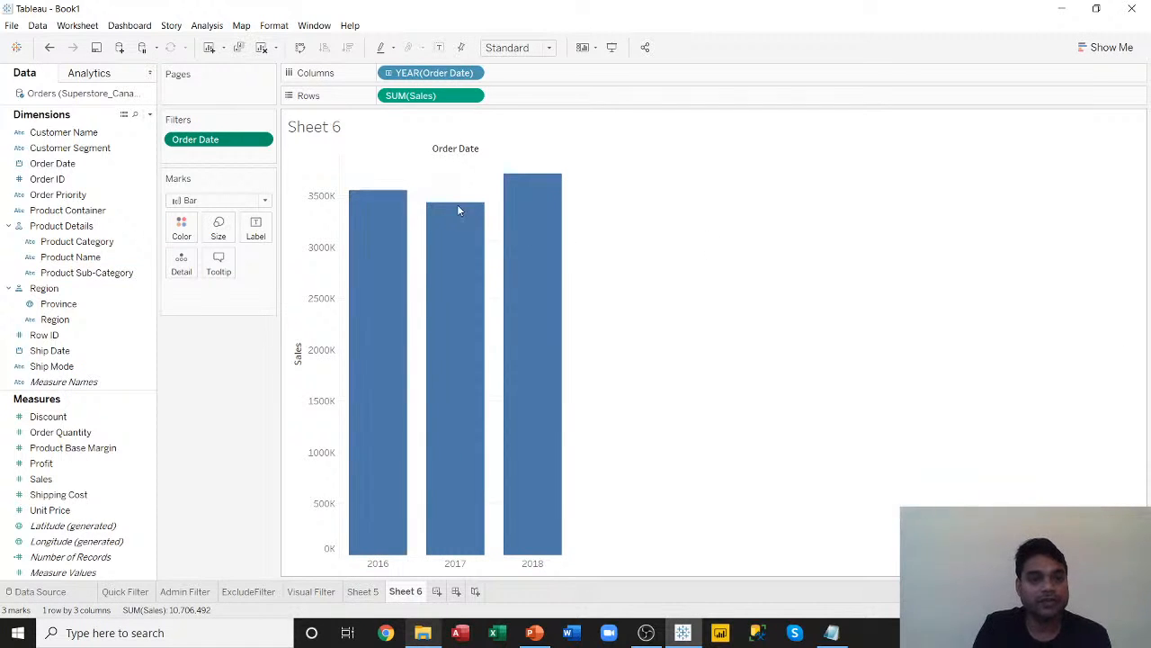
mouse_move(457, 212)
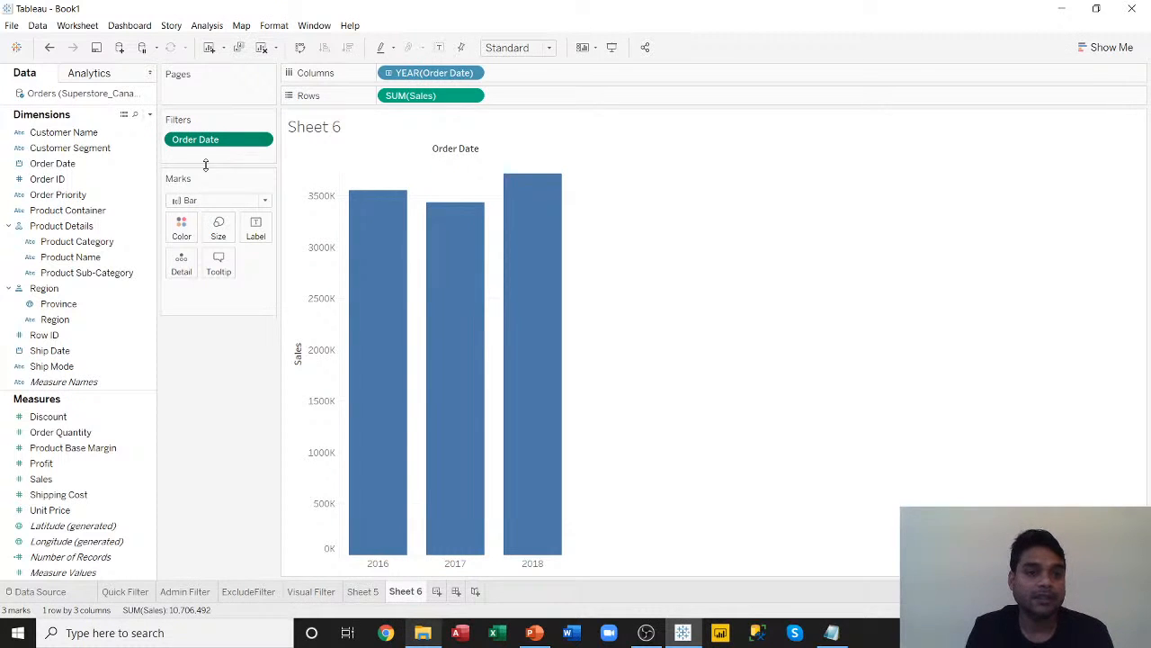
left_click(260, 140)
left_click(255, 158)
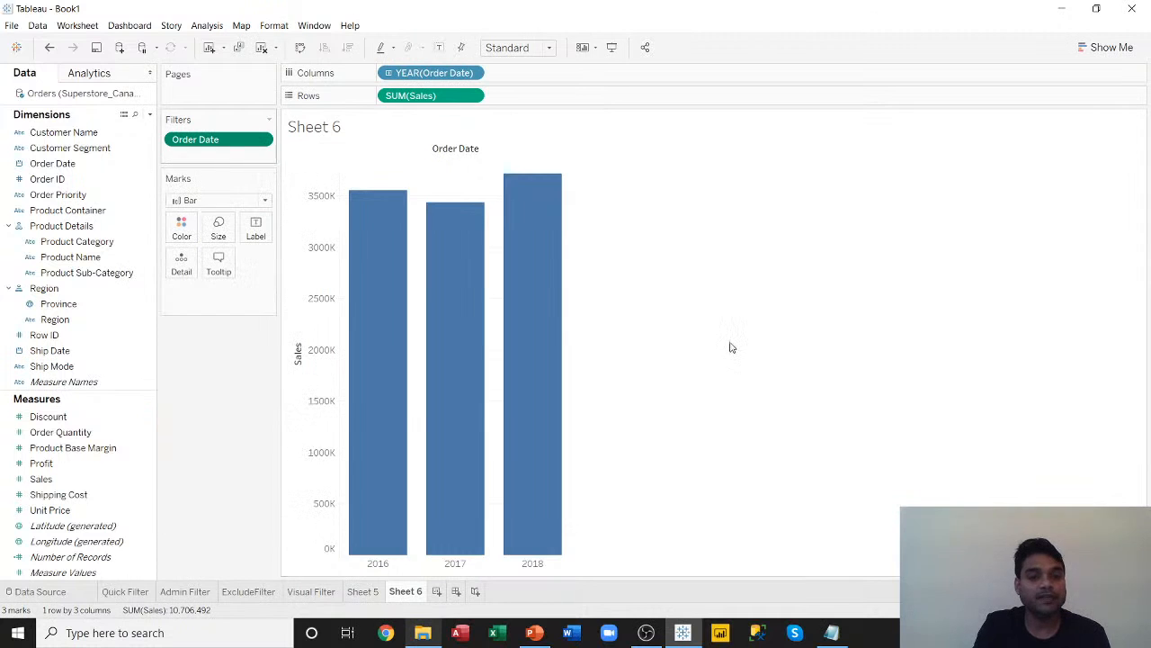
left_click(525, 306)
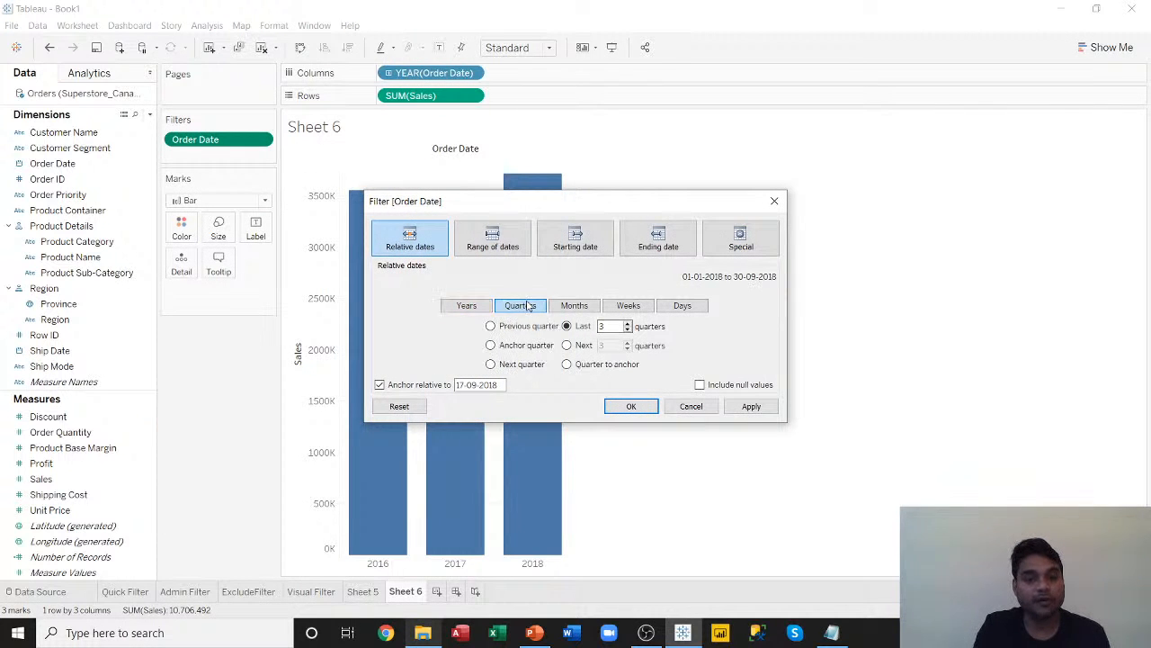
left_click(574, 306)
left_click(628, 305)
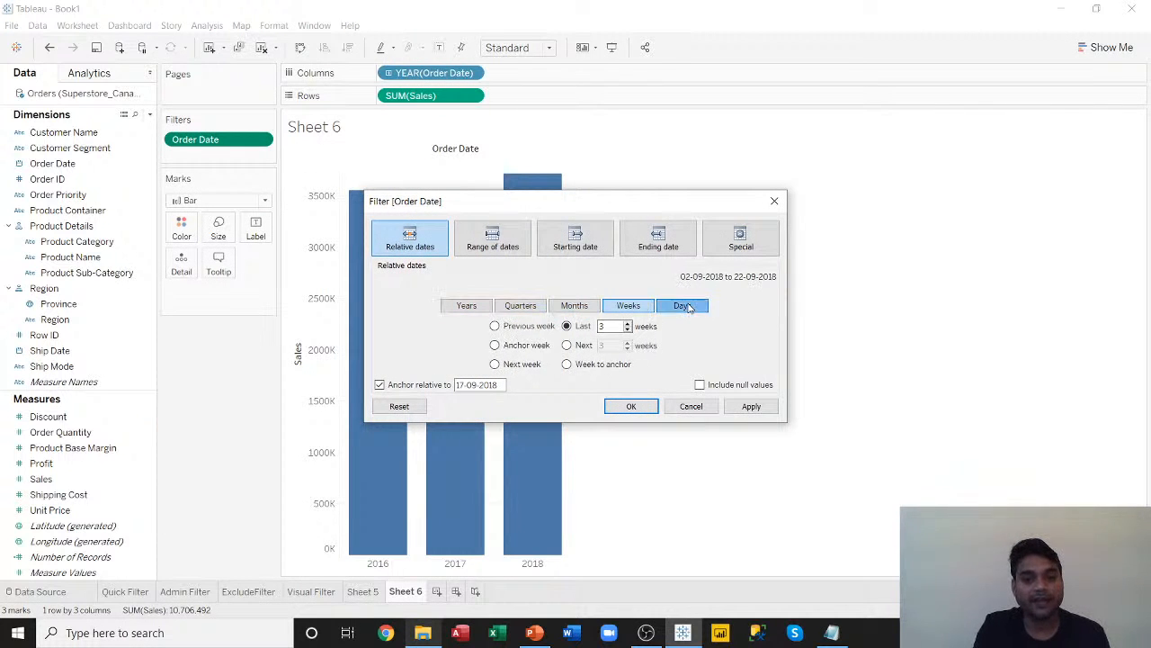
left_click(685, 307)
left_click(493, 241)
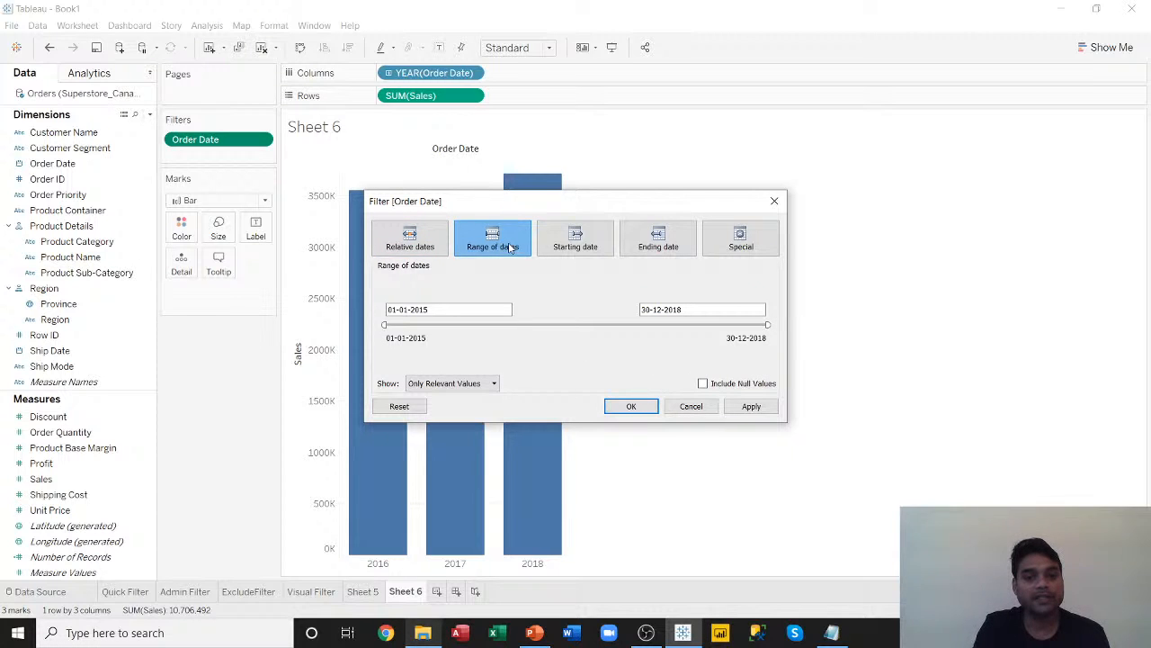
left_click(418, 254)
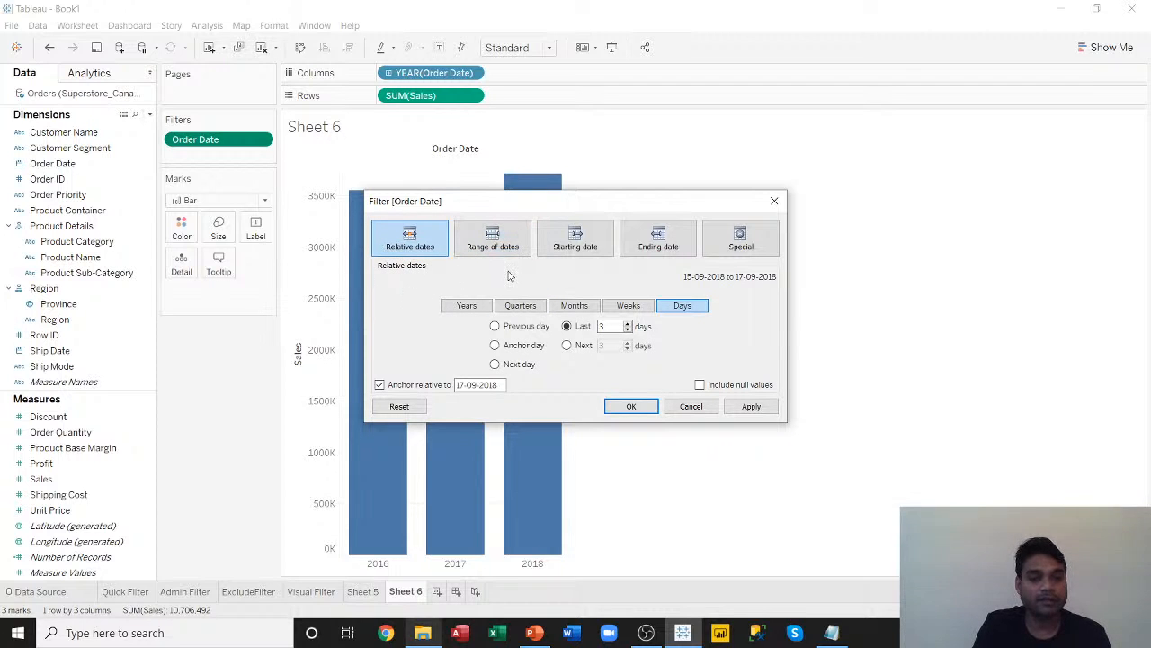
left_click_drag(538, 203, 693, 176)
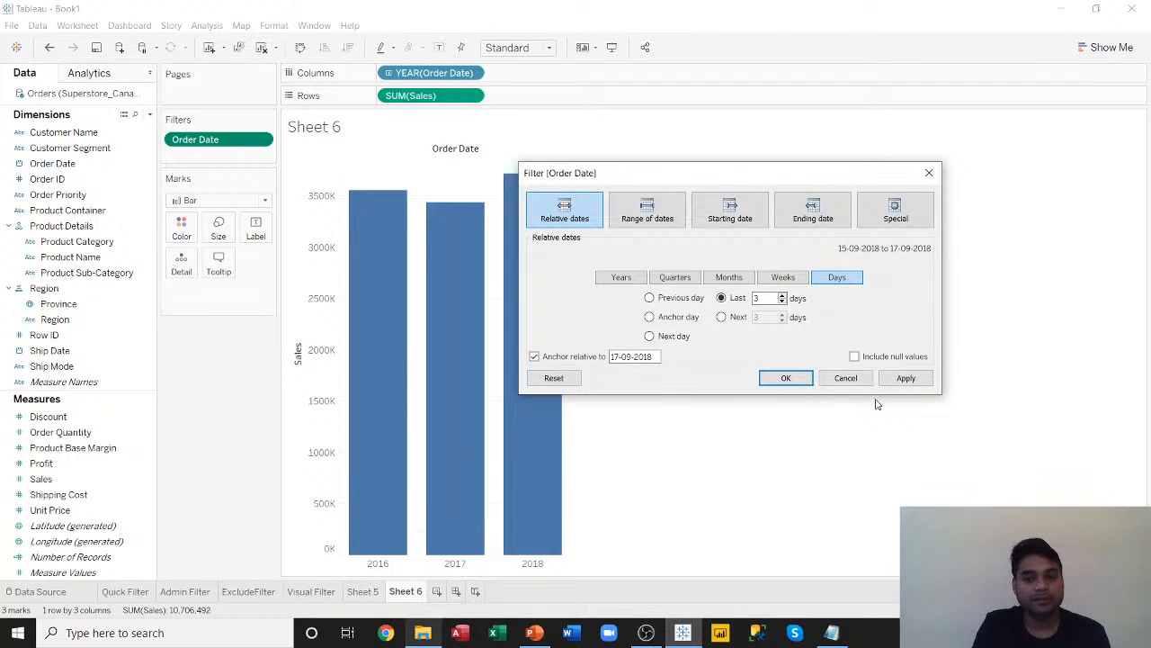
left_click_drag(826, 178, 641, 174)
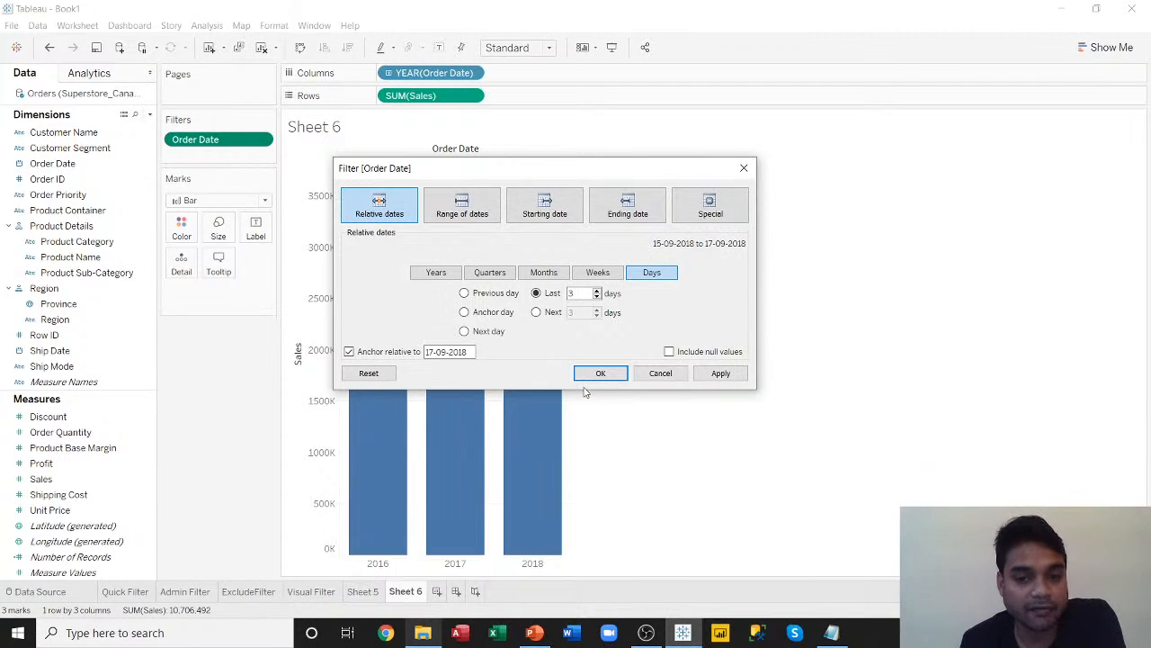
left_click(673, 372)
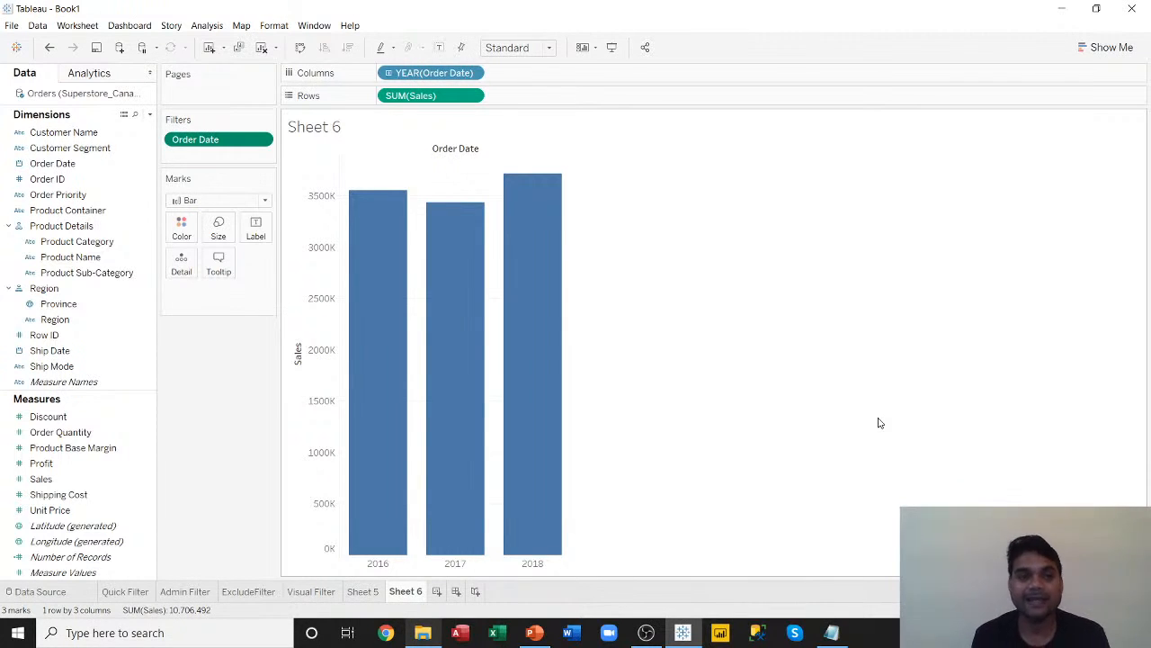
Add a new worksheet and rename it as Set.
left_click(438, 591)
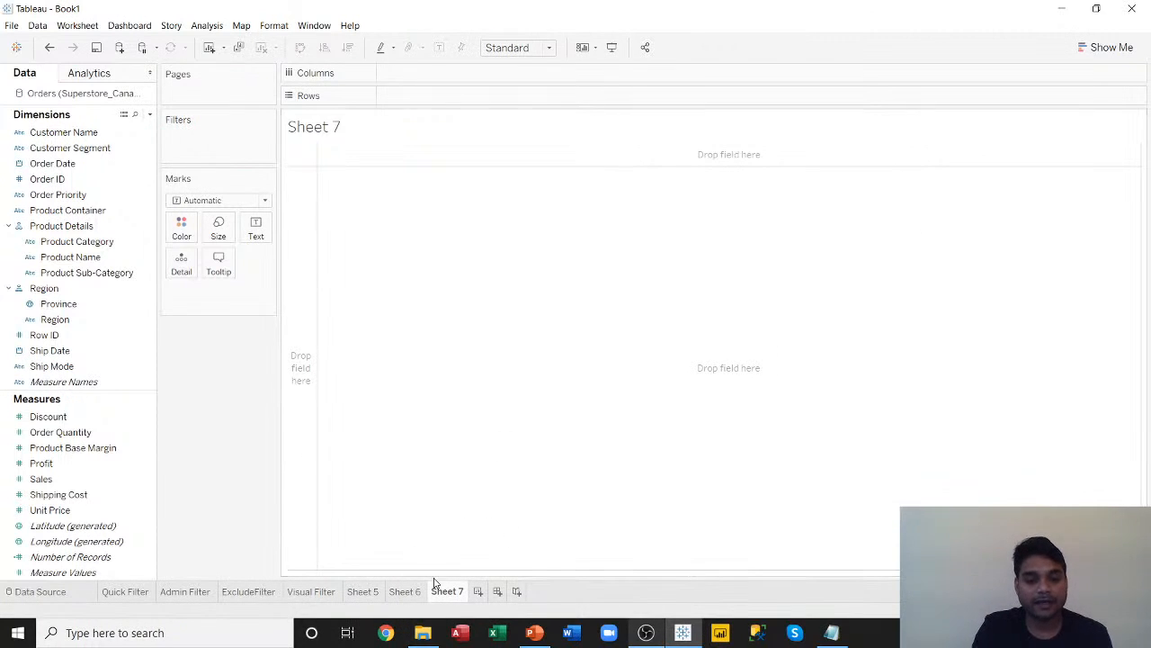
right_click(442, 591)
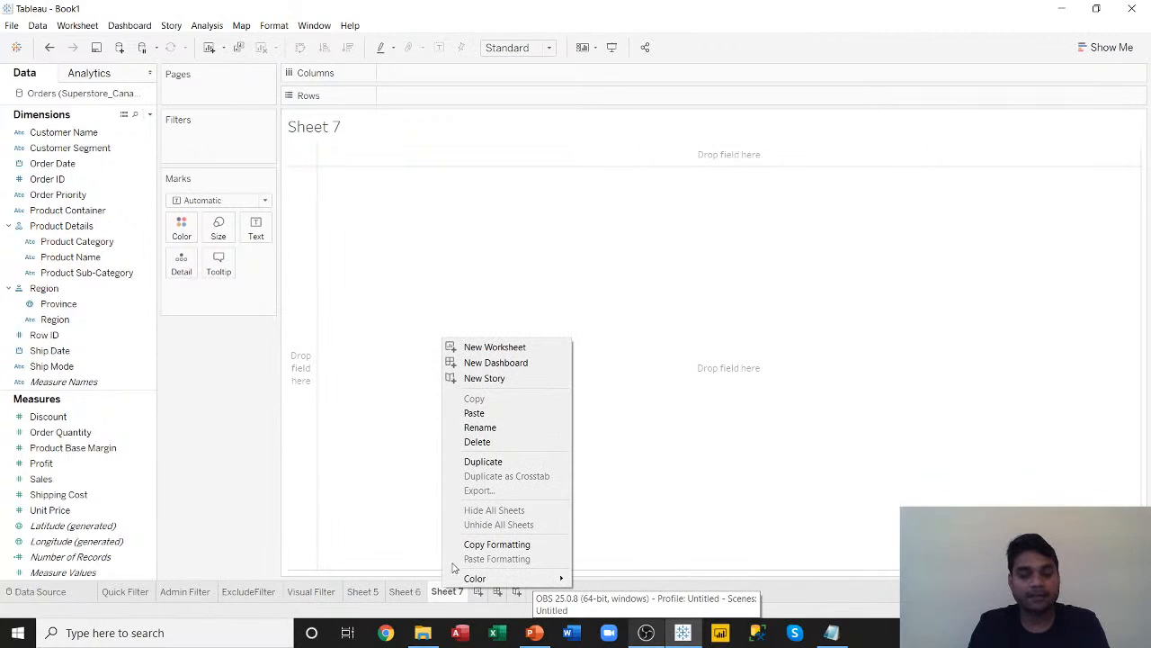
left_click(534, 427)
type("Set")
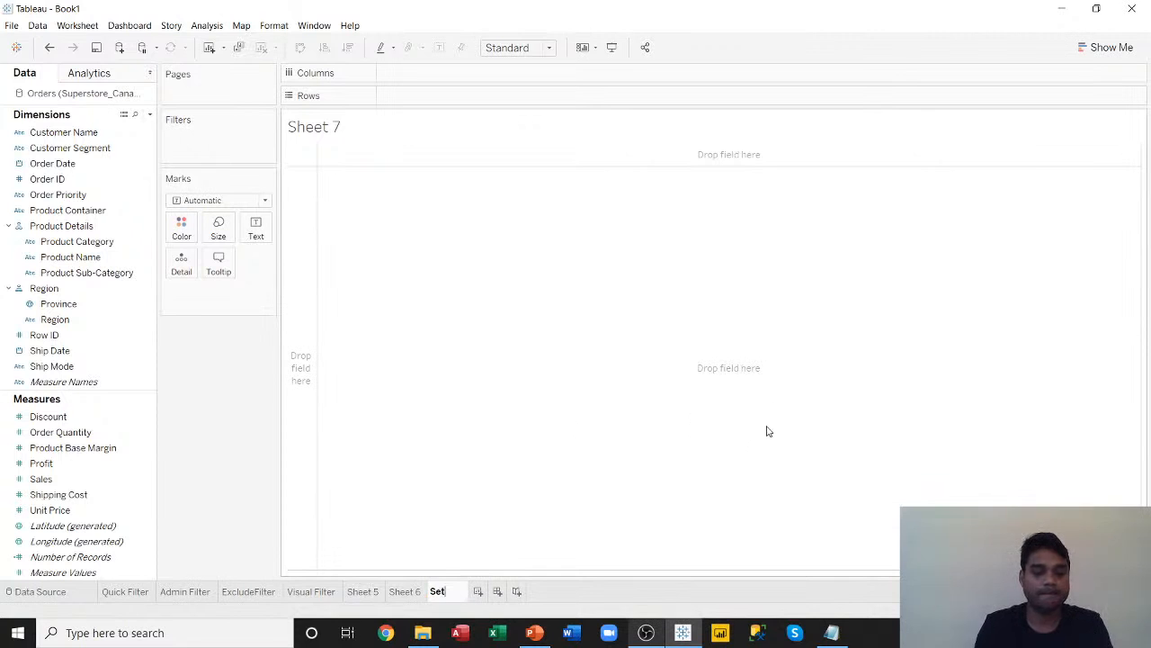
key("Return")
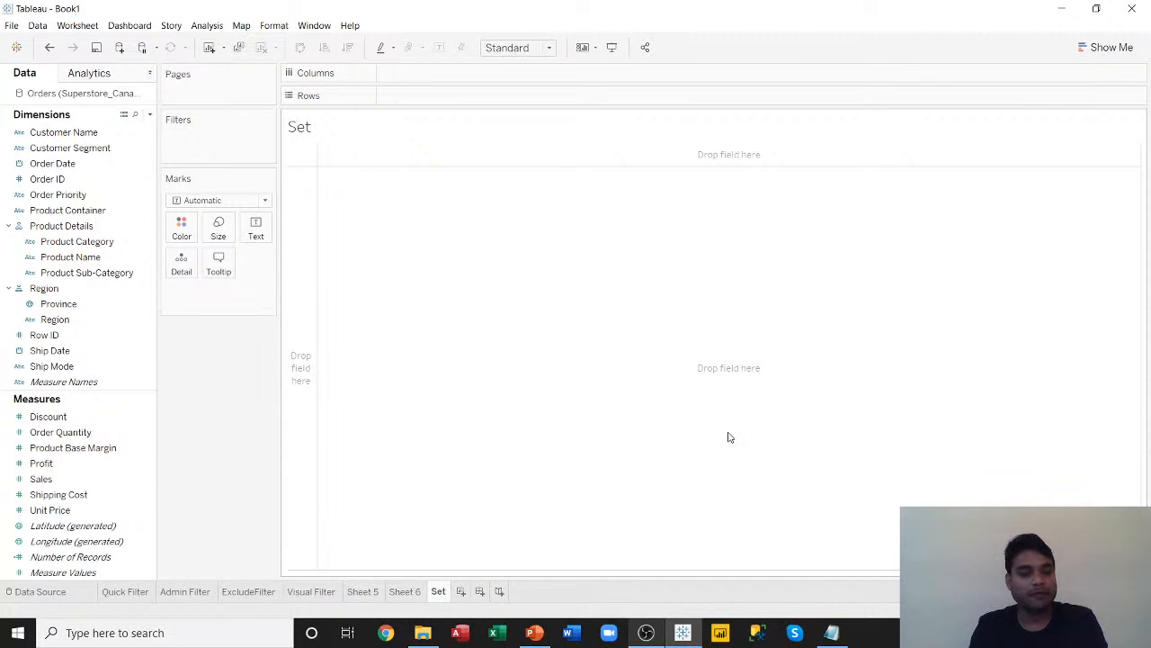
Build a horizontal bar chart of Sales by Customer Name and sort it in descending order of Sales.
left_click(36, 151)
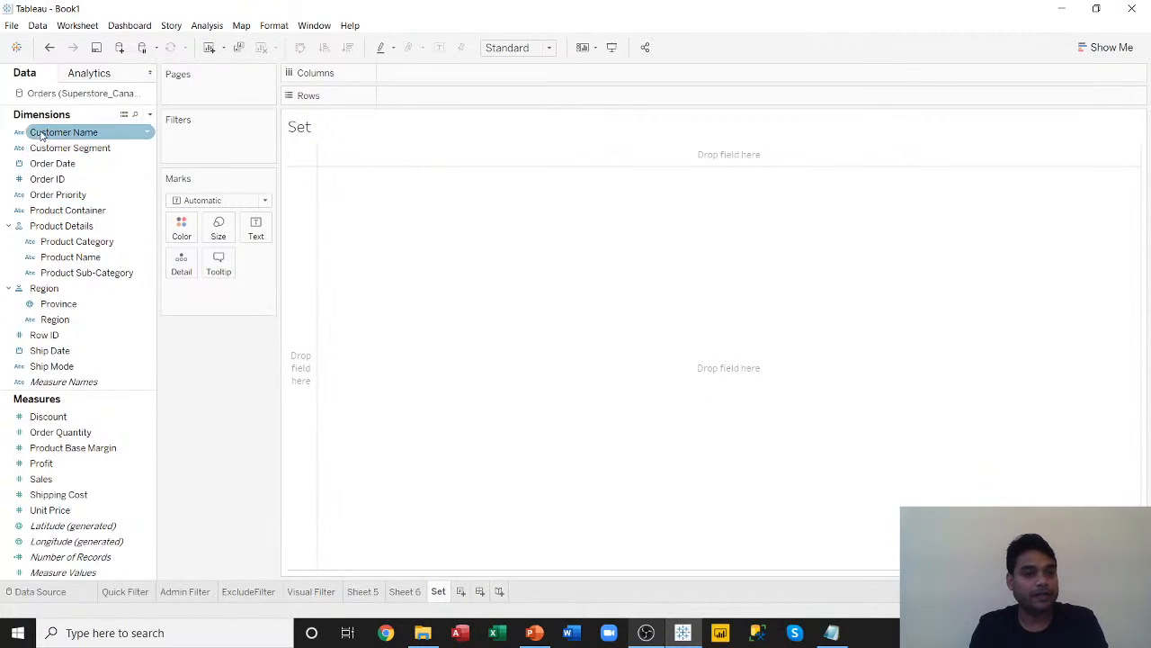
left_click(41, 133)
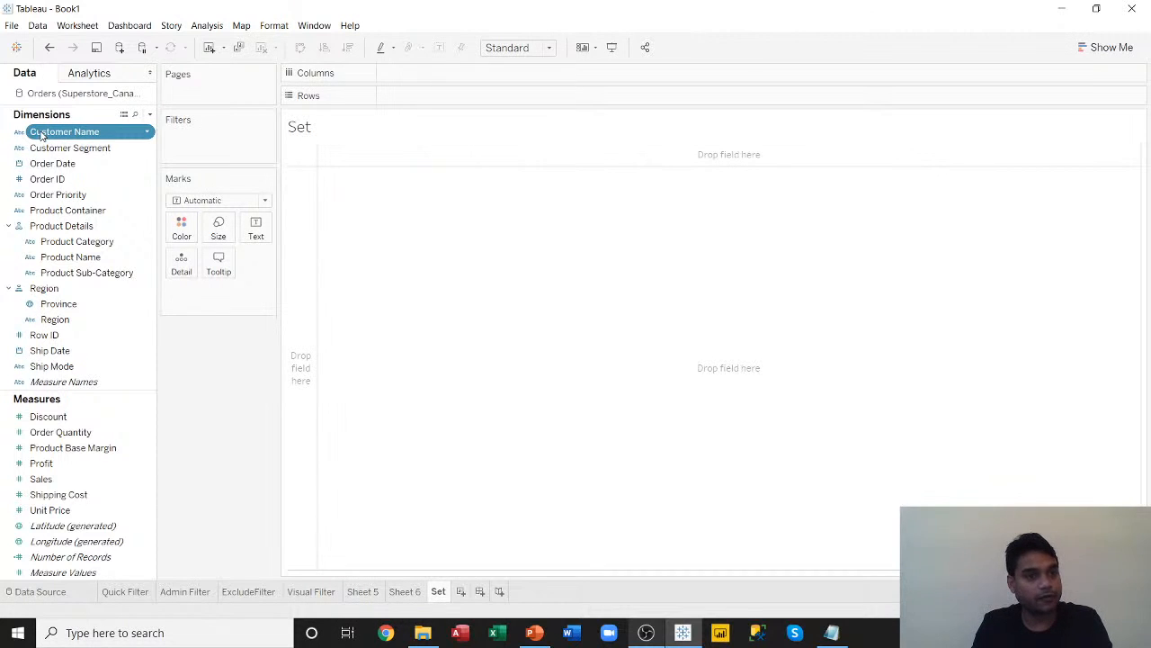
left_click(70, 479, "ctrl")
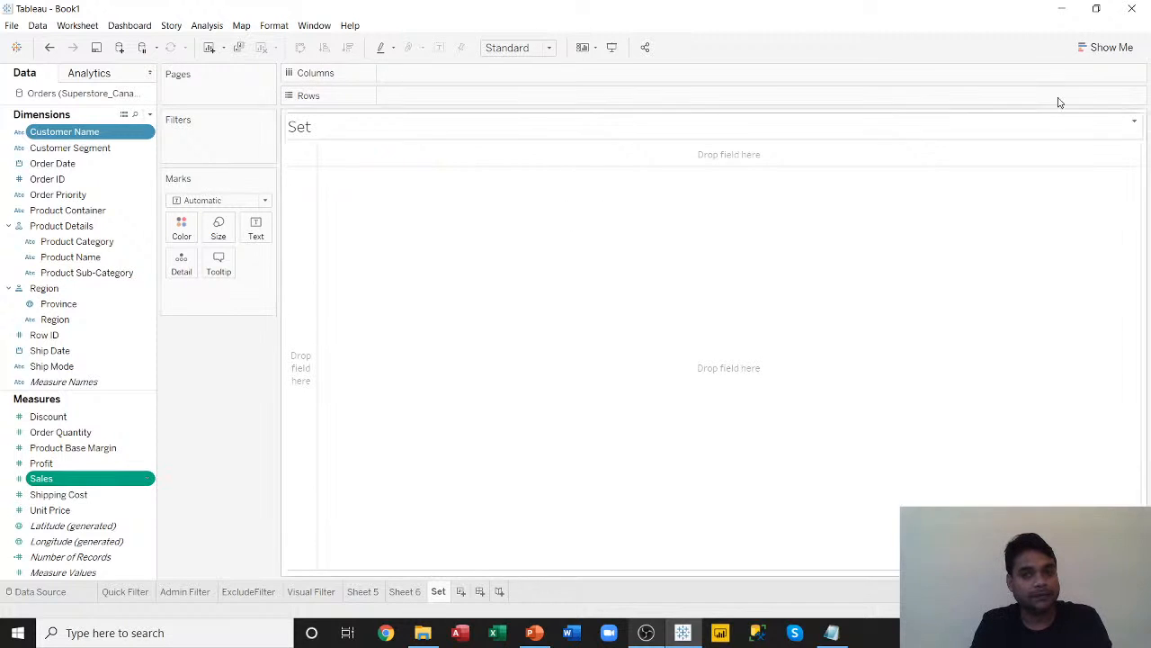
left_click(1106, 48)
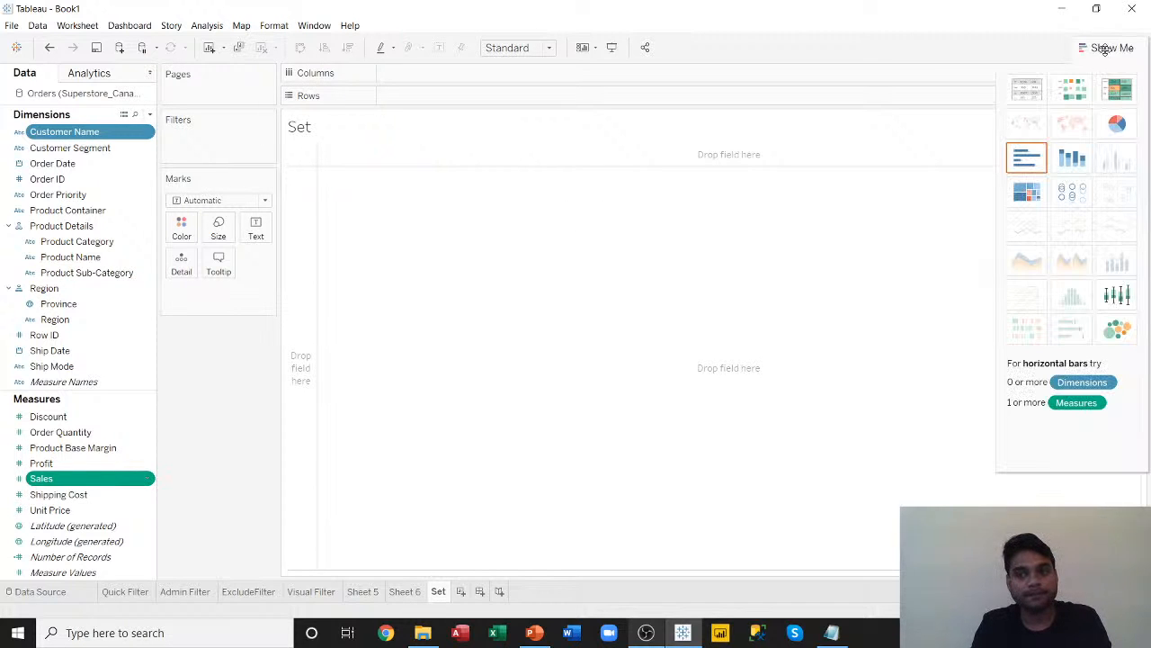
left_click(1024, 158)
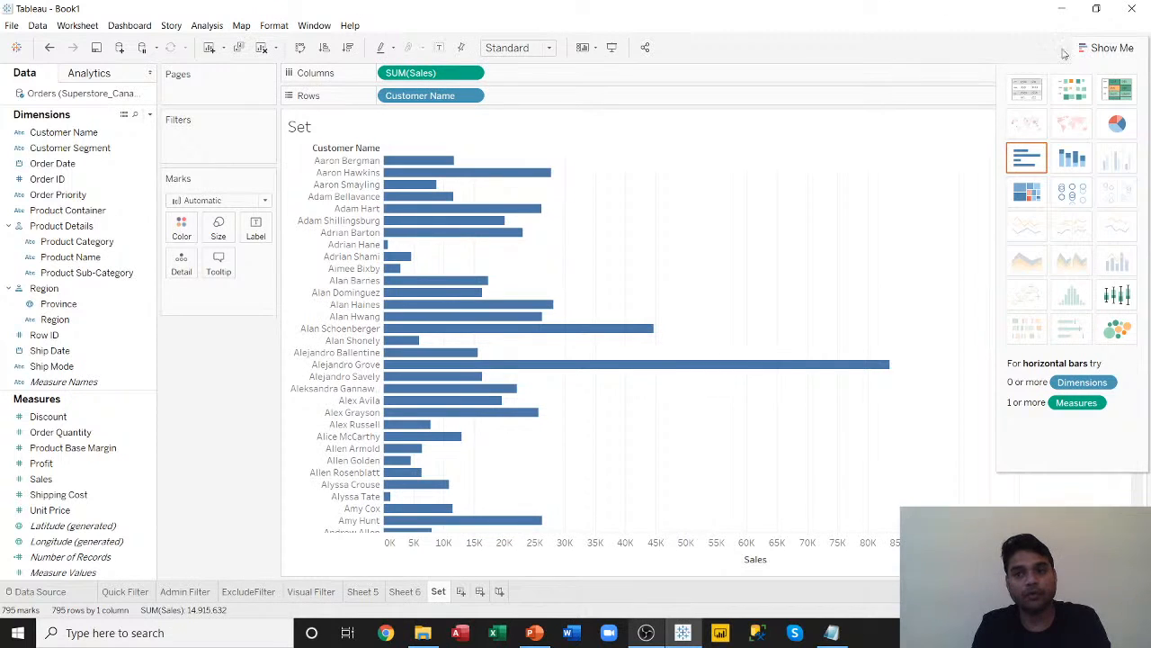
left_click(1105, 48)
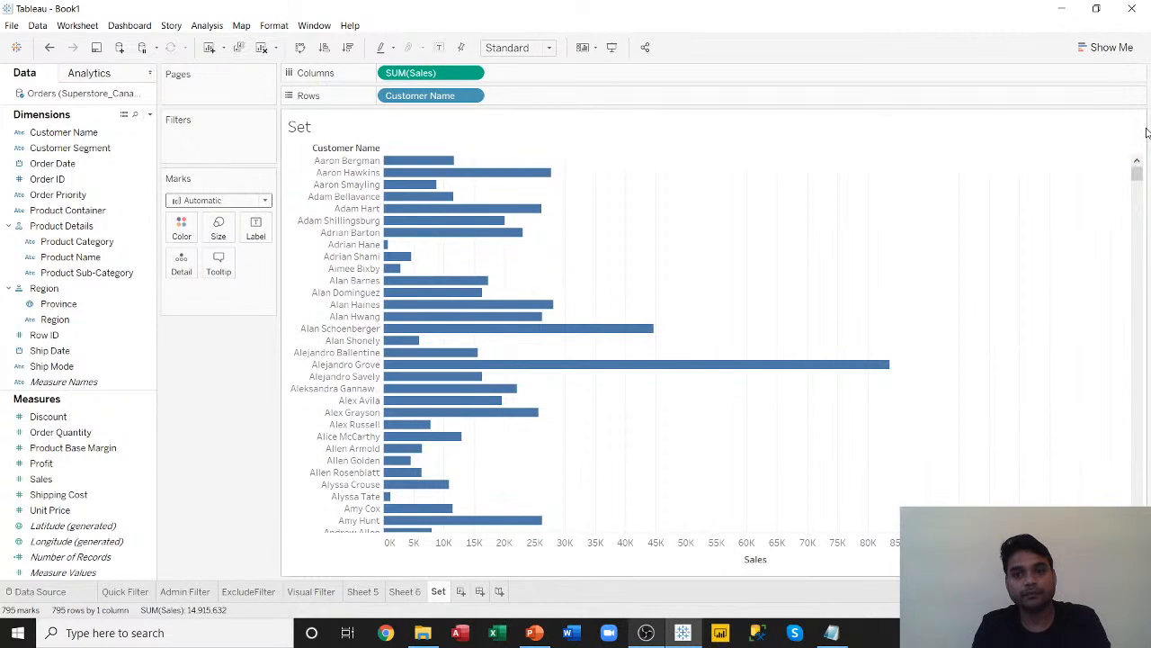
left_click(349, 48)
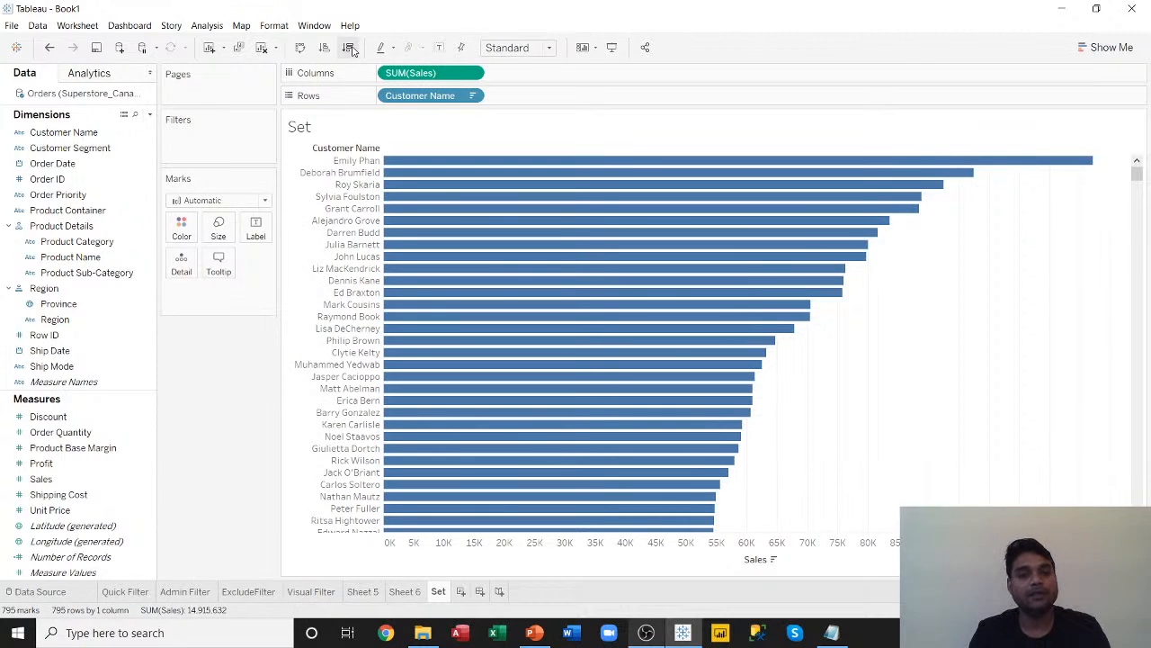
Create a set named Top 10 Sales from the ten customers with the highest sales in the bar chart.
left_click(357, 162)
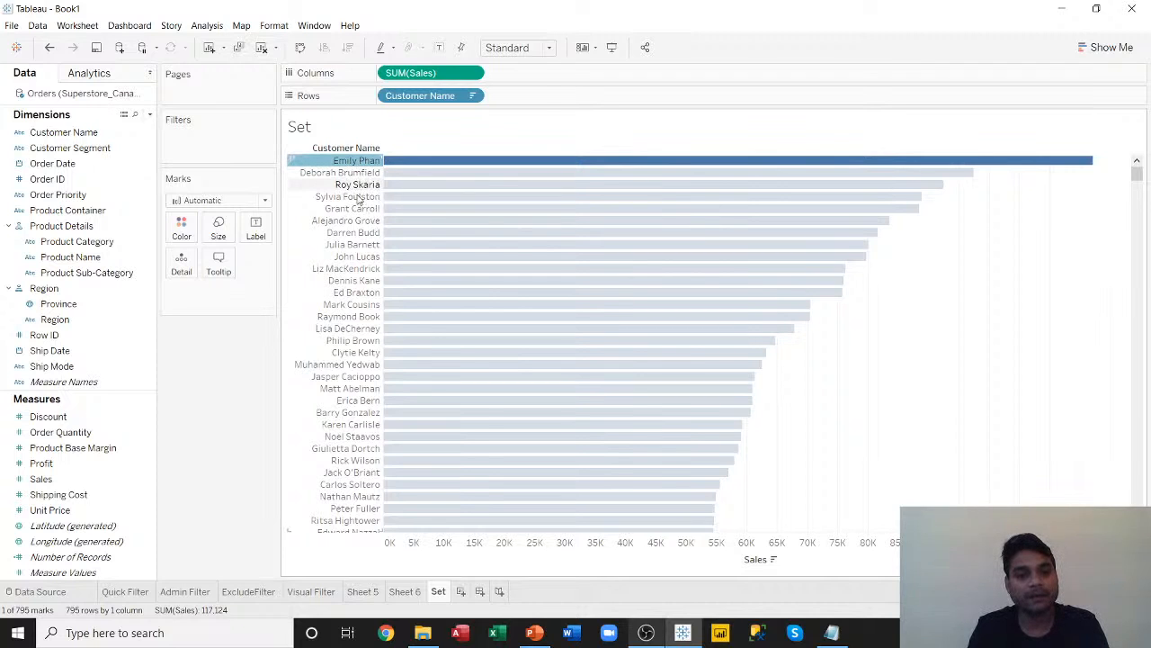
left_click(358, 269, "shift")
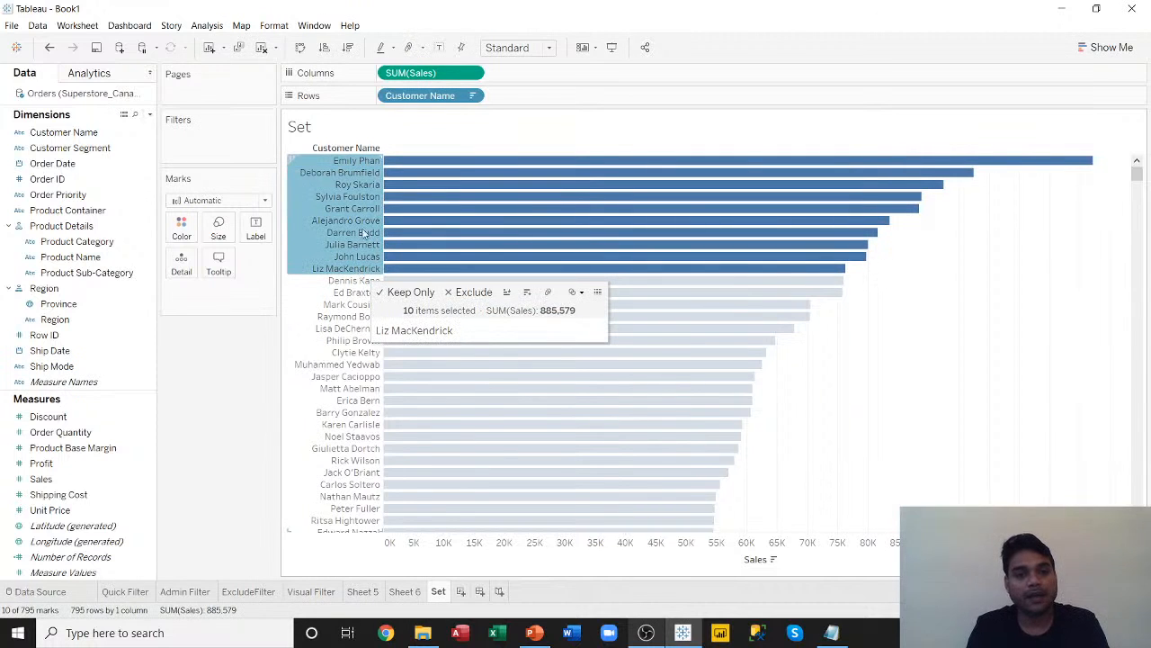
mouse_move(358, 272)
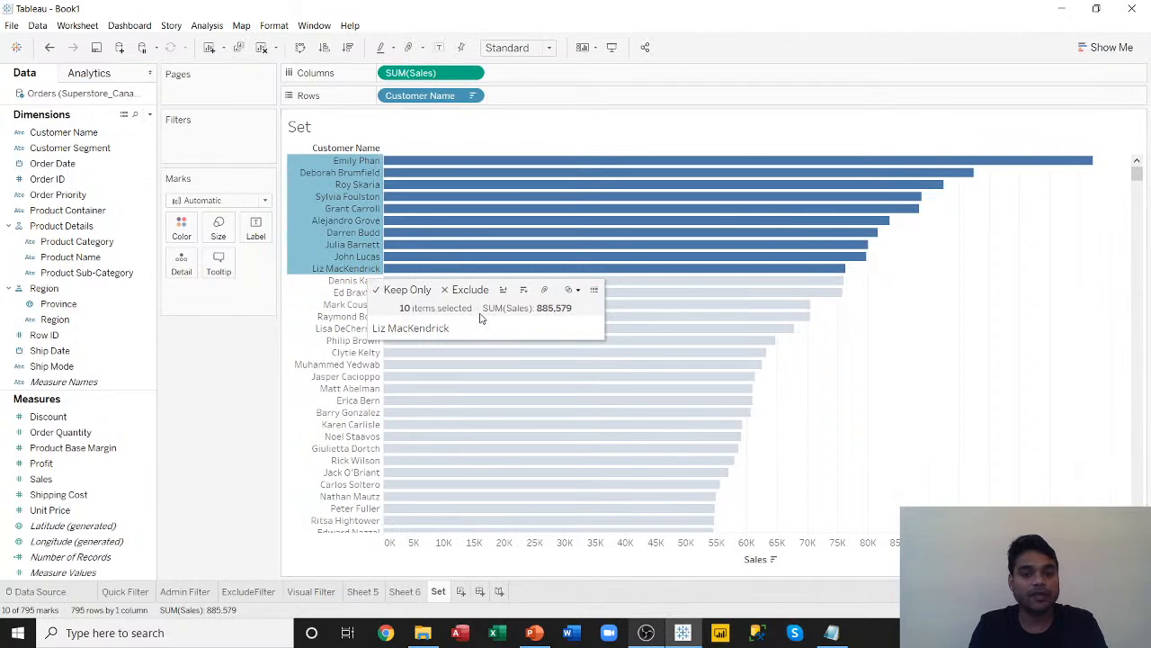
left_click(579, 290)
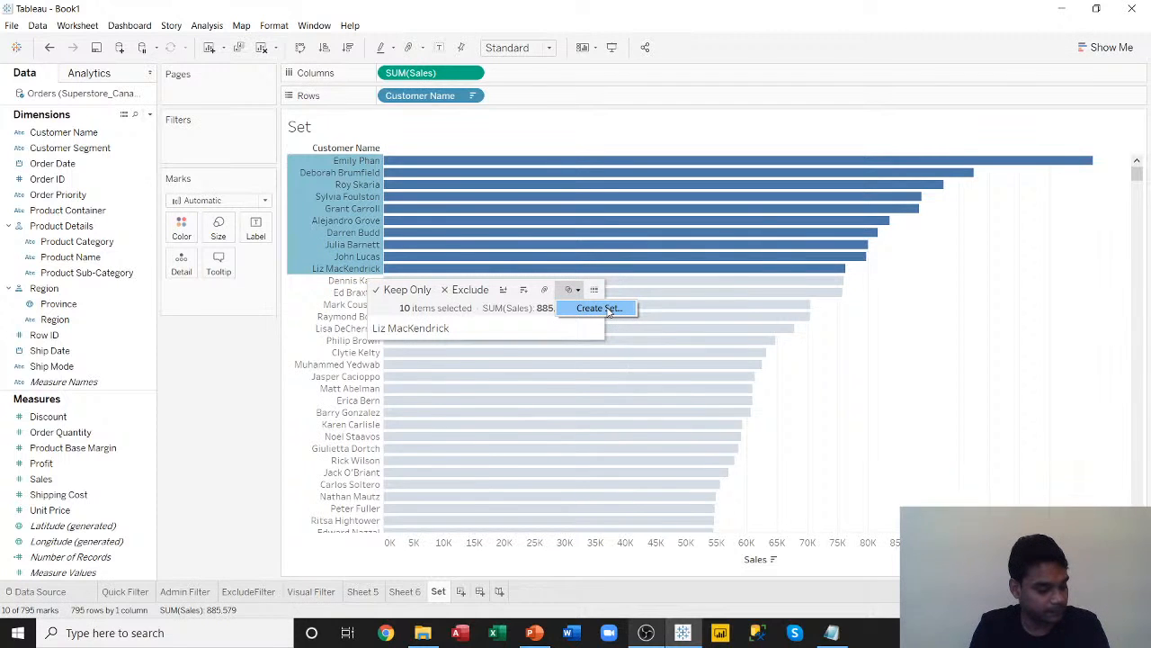
left_click(608, 309)
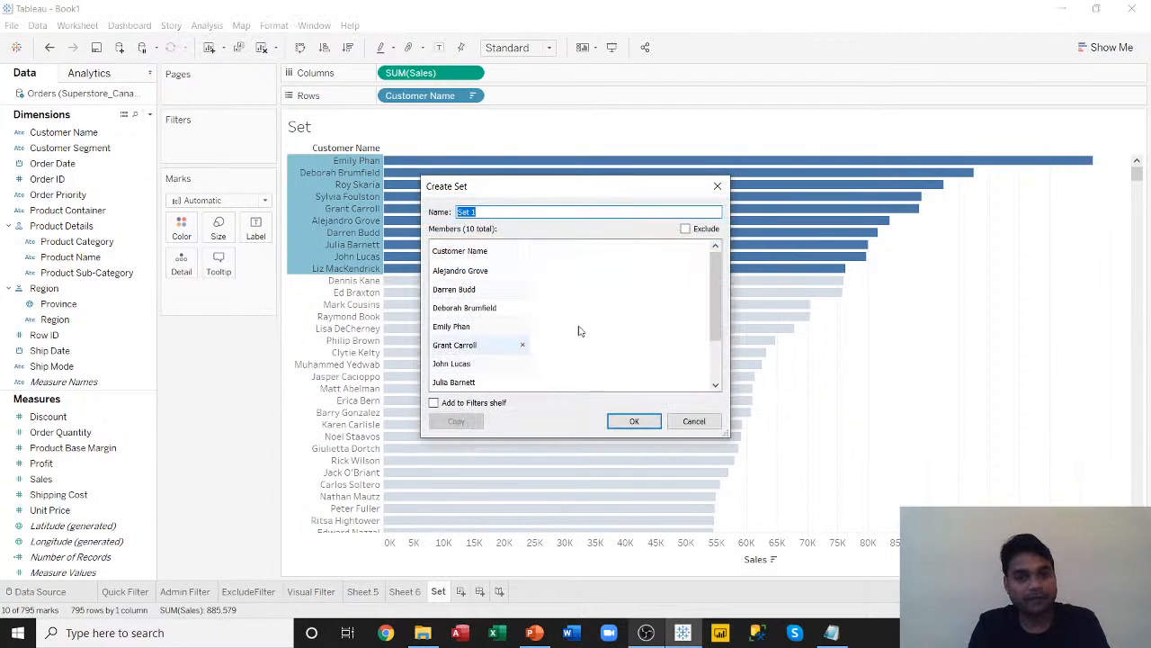
left_click(501, 212)
left_click_drag(502, 212, 422, 212)
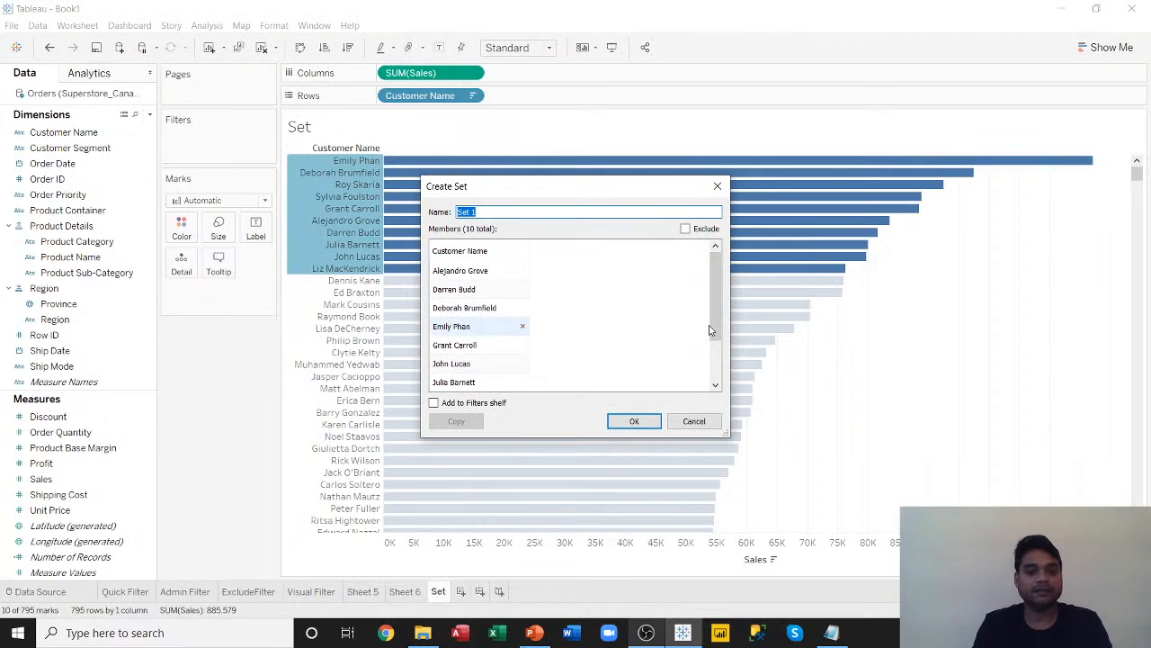
type("Top")
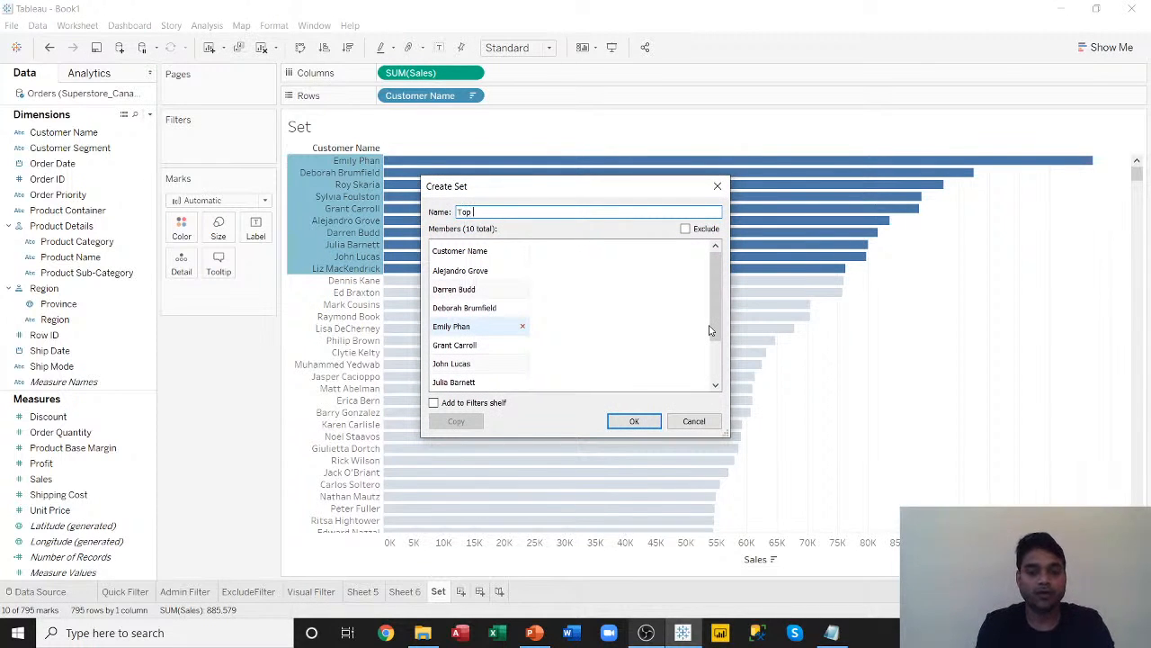
type(" 10 Sales")
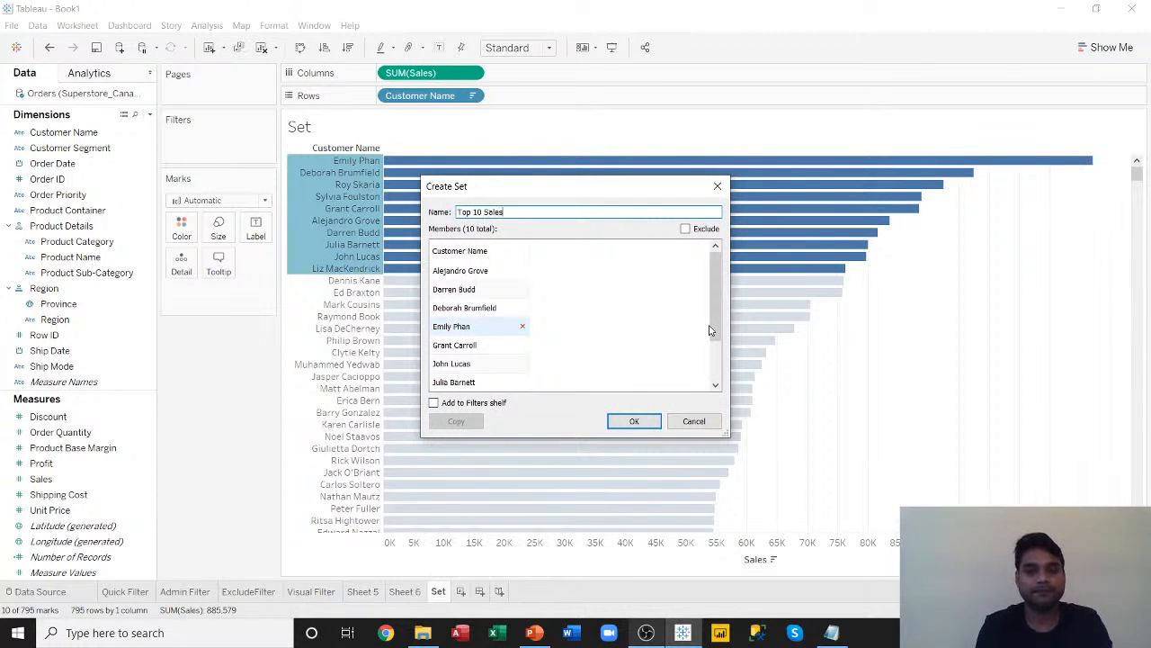
left_click(630, 420)
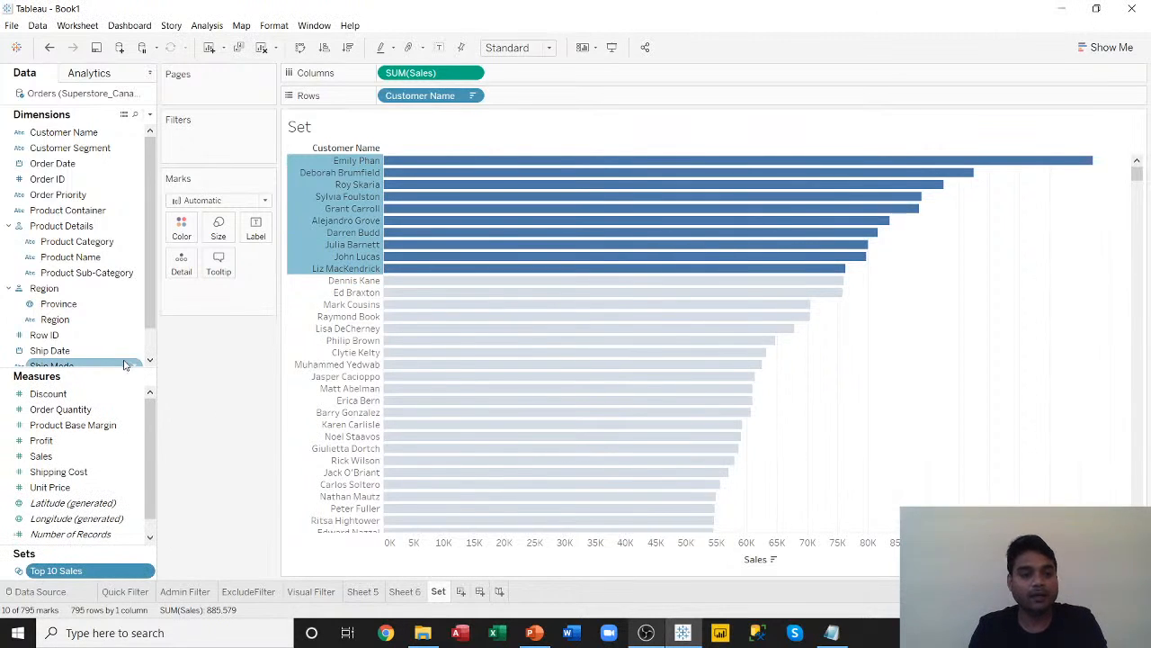
Enlarge the Sets area beneath the measures and clear the customer selection in the chart.
left_click_drag(115, 369, 109, 304)
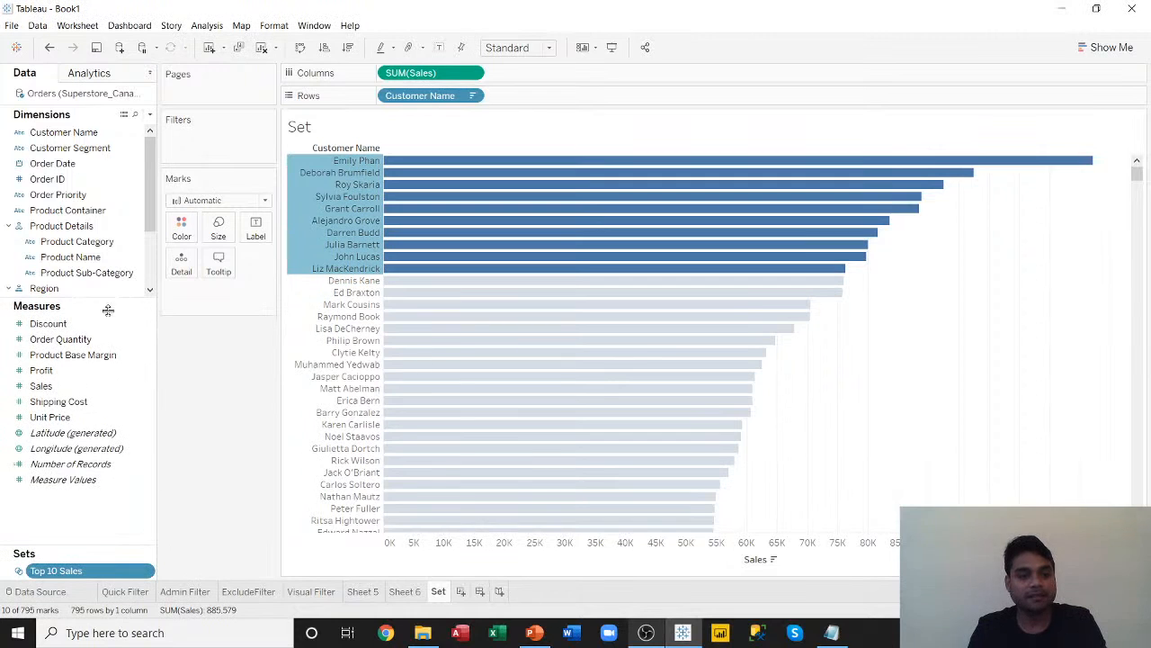
left_click_drag(79, 543, 78, 490)
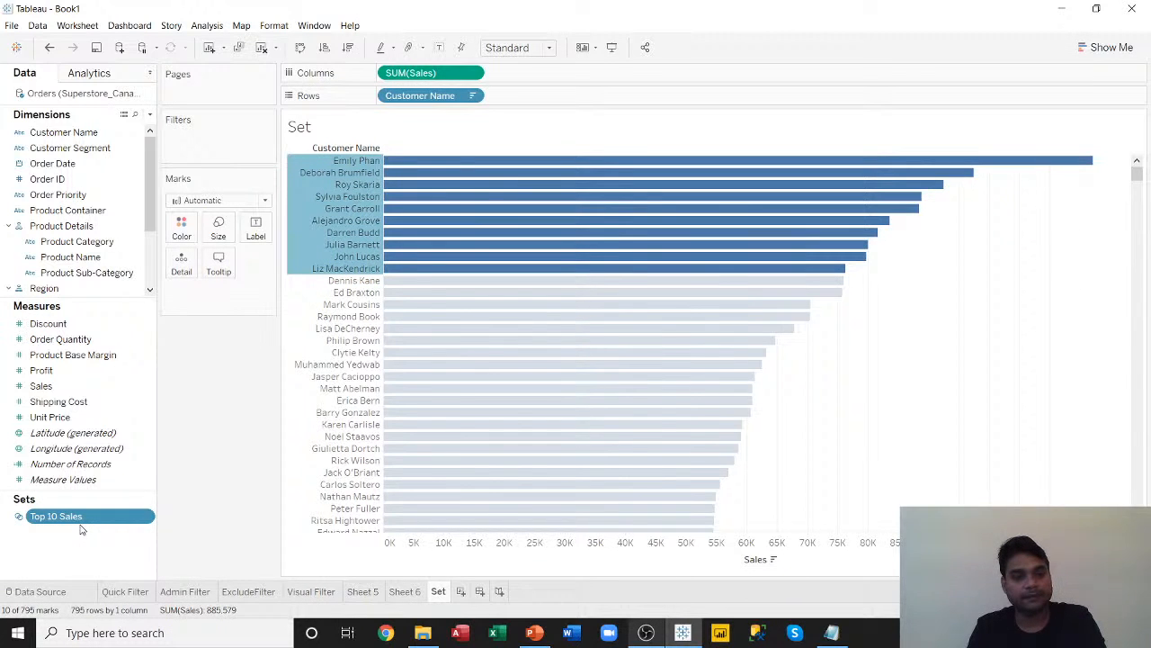
left_click(259, 460)
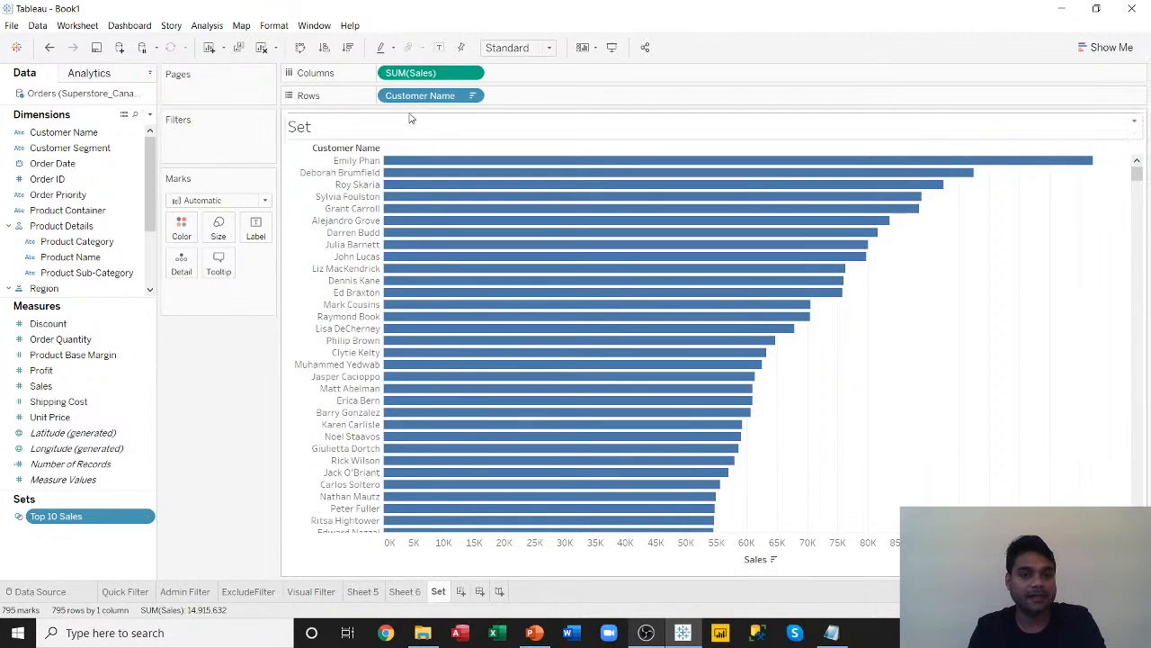
Replace Customer Name on Rows with the Top 10 Sales set, followed by Customer Name.
left_click_drag(421, 95, 36, 218)
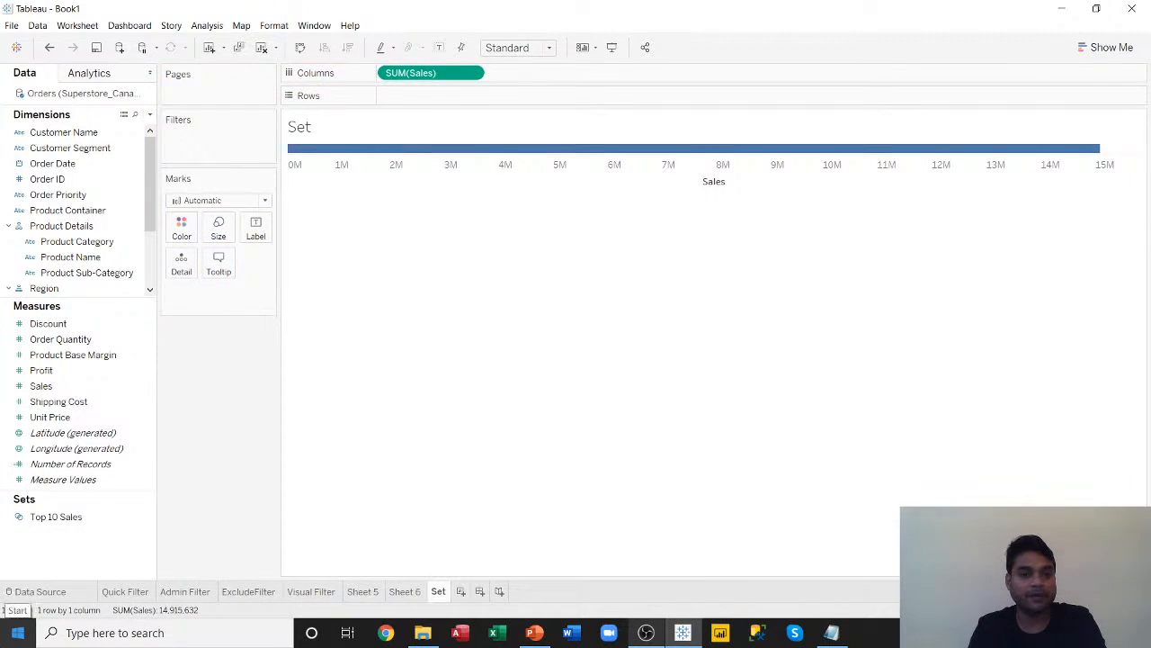
left_click_drag(56, 516, 417, 99)
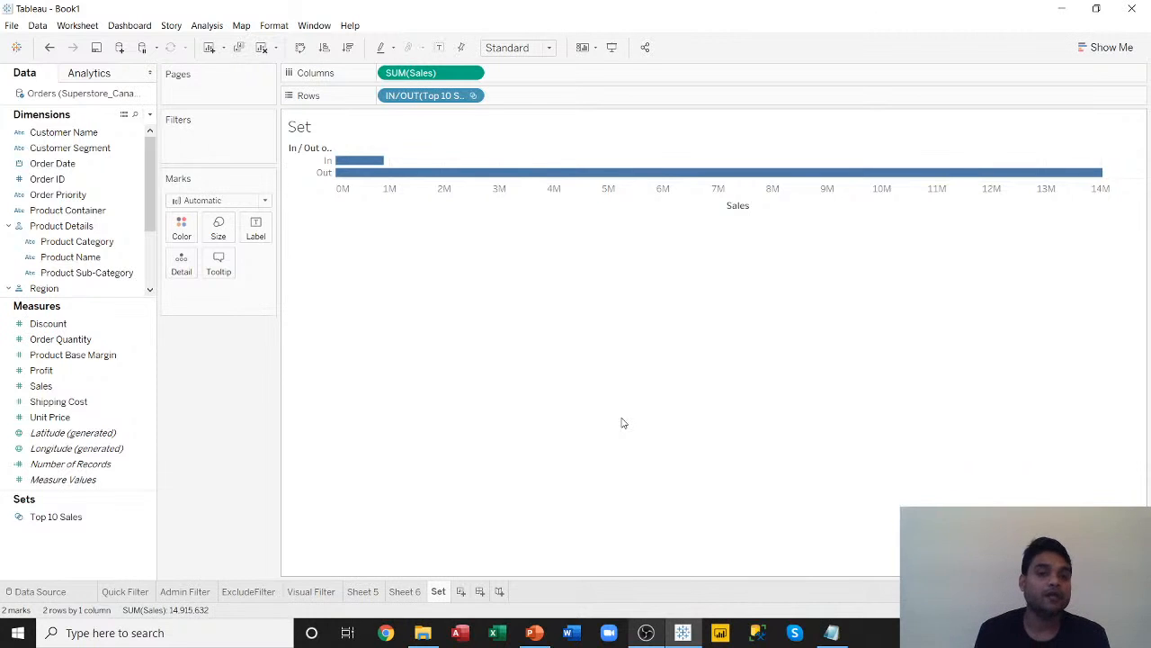
left_click_drag(63, 132, 530, 97)
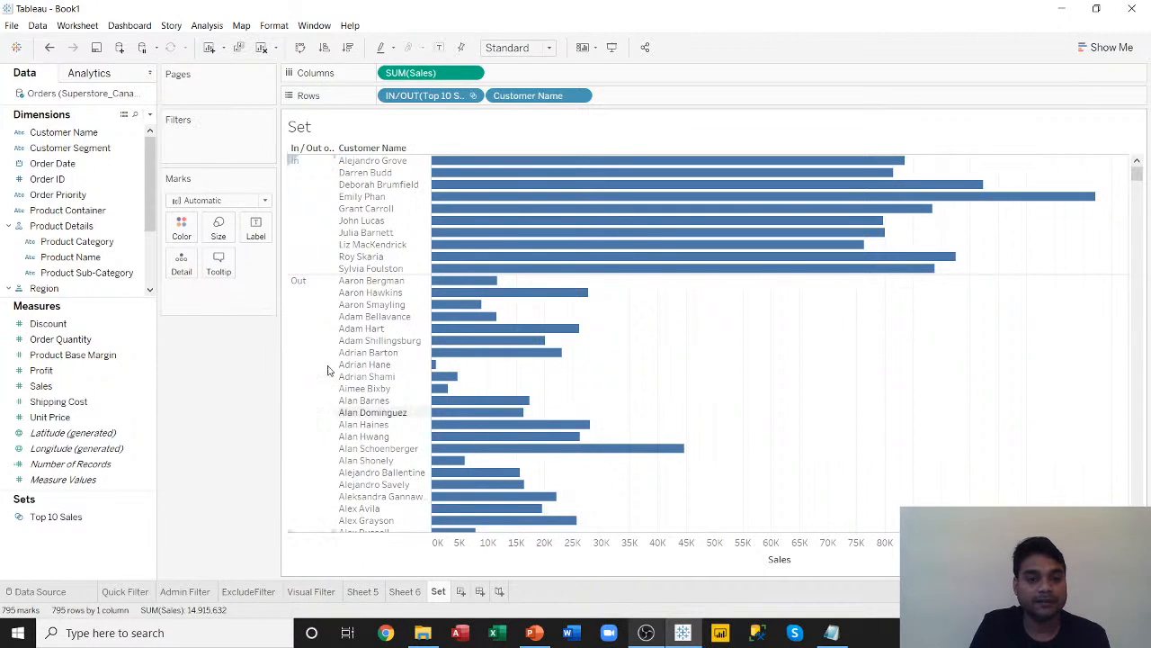
Hide the Out group of customers in the chart.
left_click(302, 312)
right_click(301, 311)
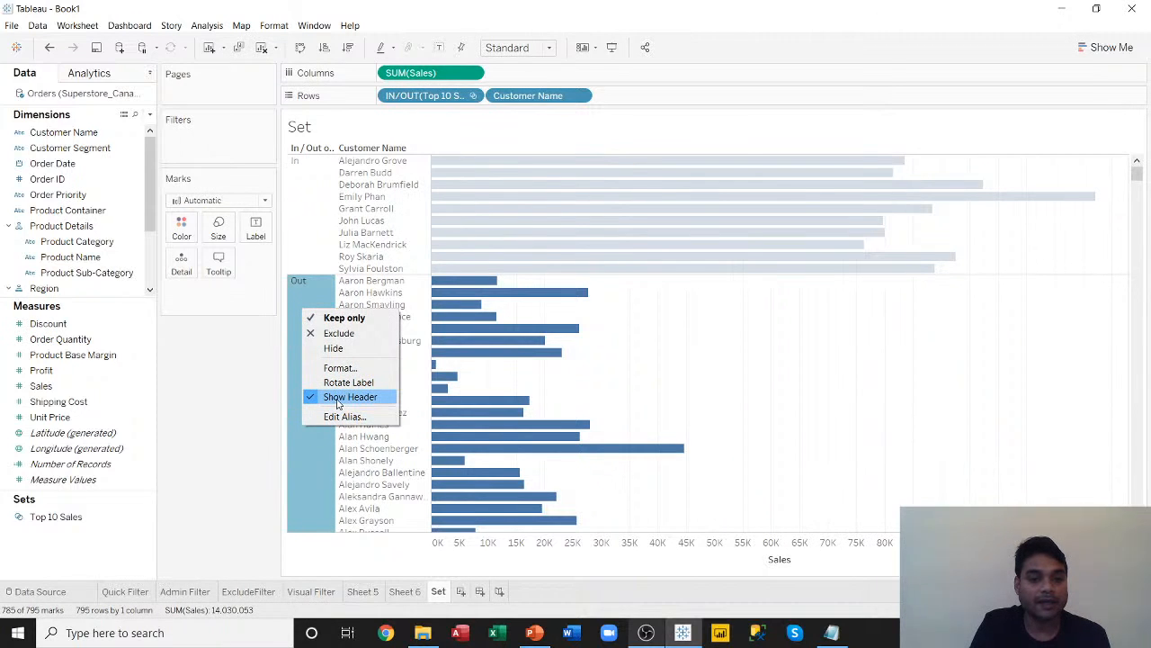
left_click(335, 349)
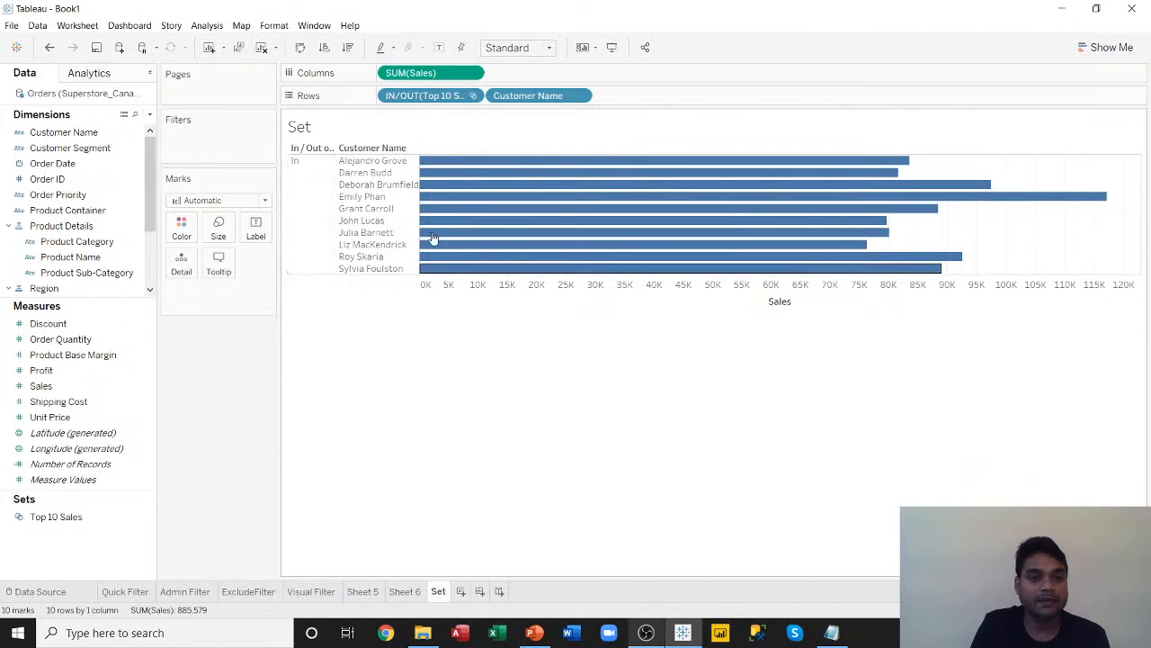
Change the alias of the In group to top 10 sales.
right_click(306, 182)
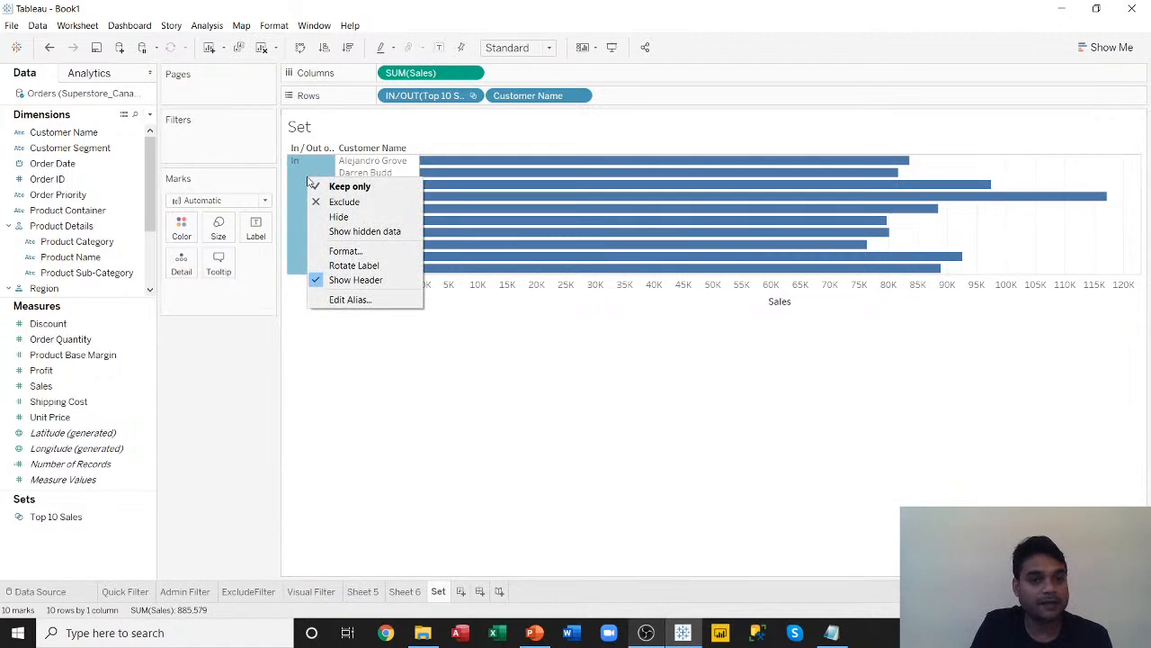
left_click(342, 303)
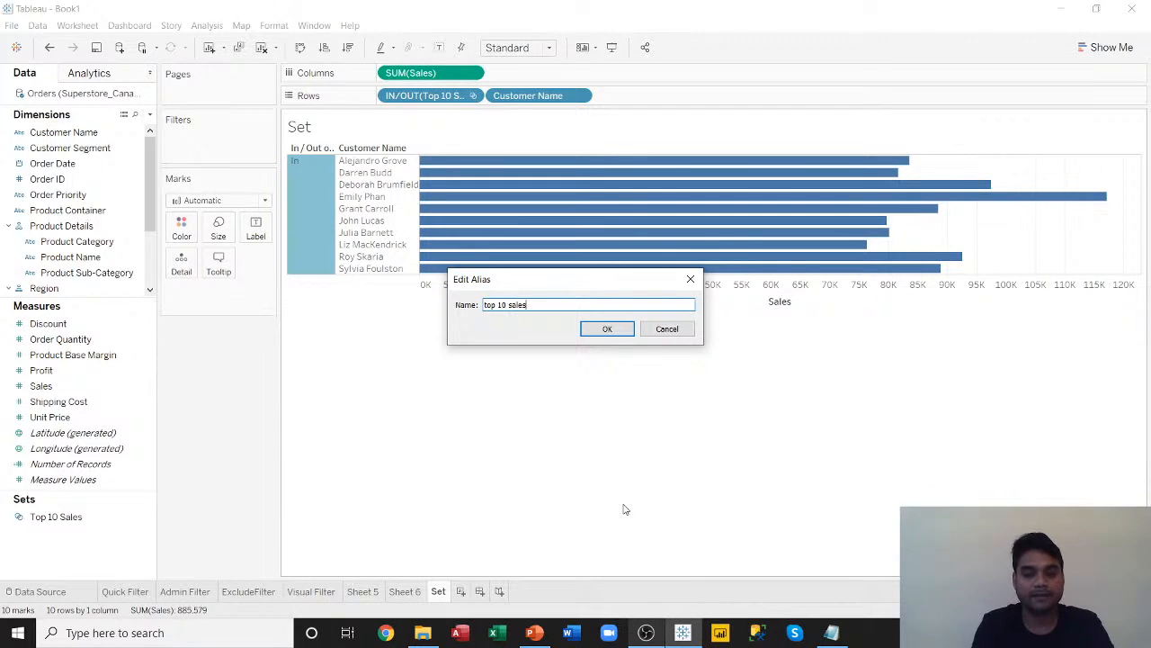
key("Return")
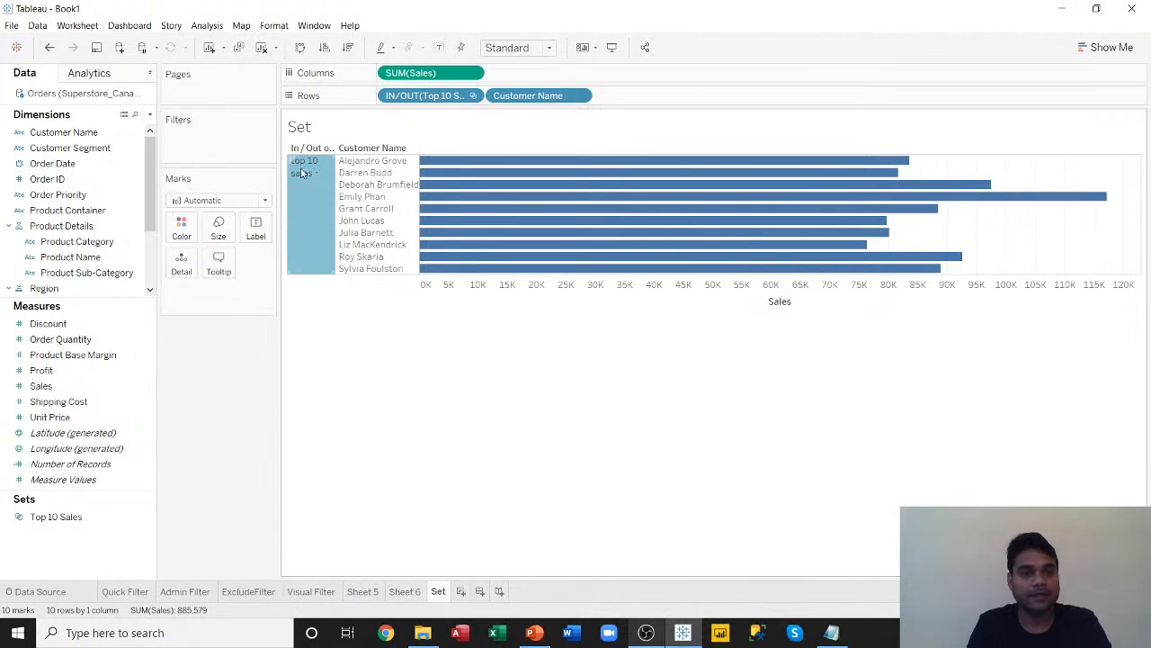
Format the top 10 sales header so its text direction runs vertically upward.
right_click(303, 176)
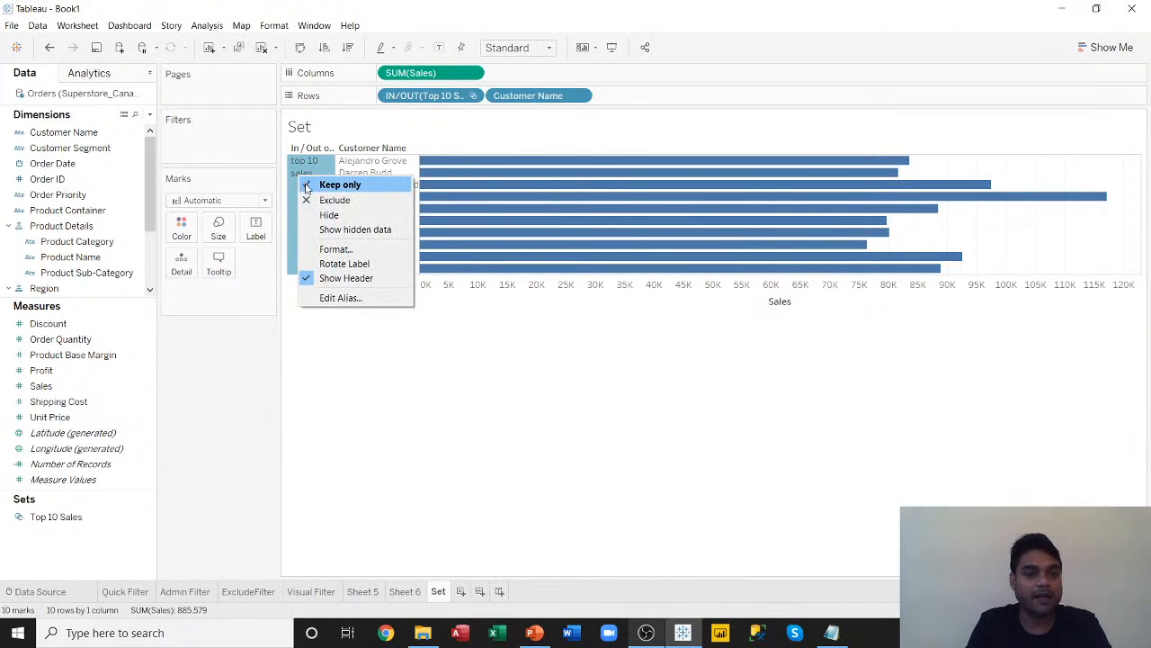
left_click(344, 249)
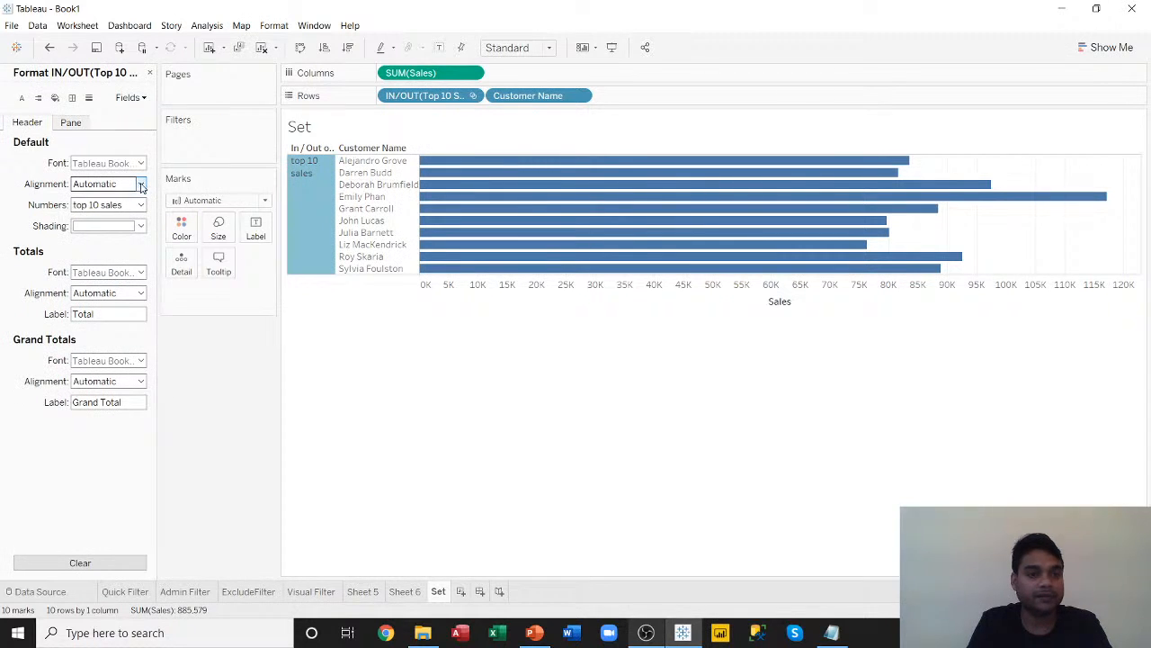
left_click(140, 184)
left_click(175, 236)
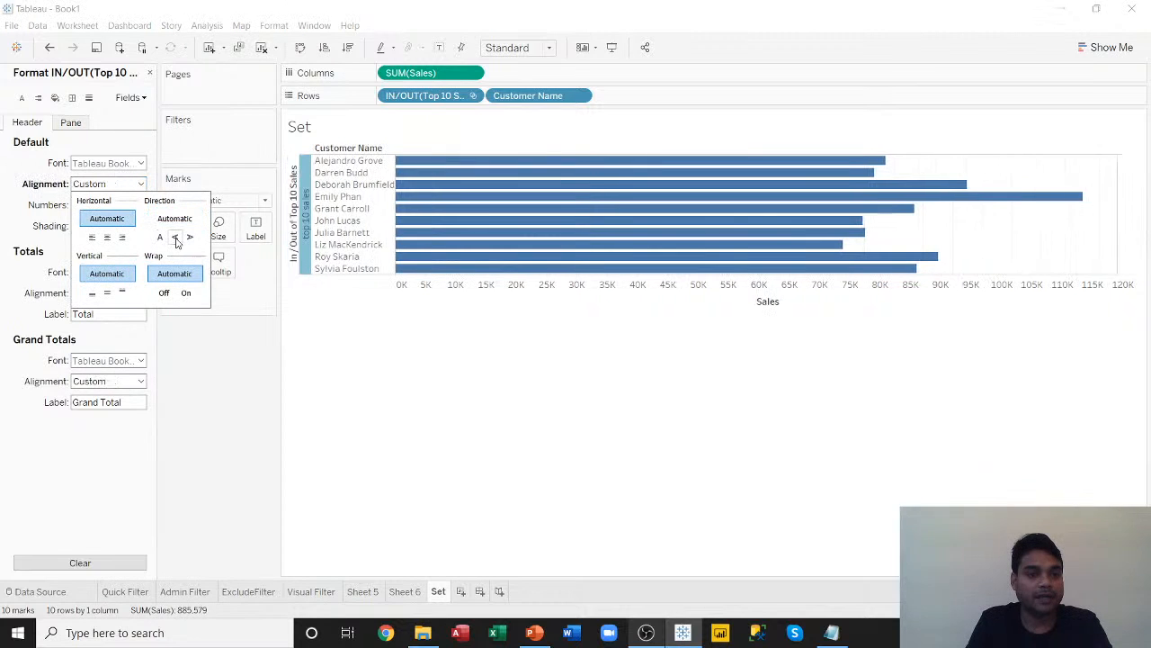
left_click(535, 396)
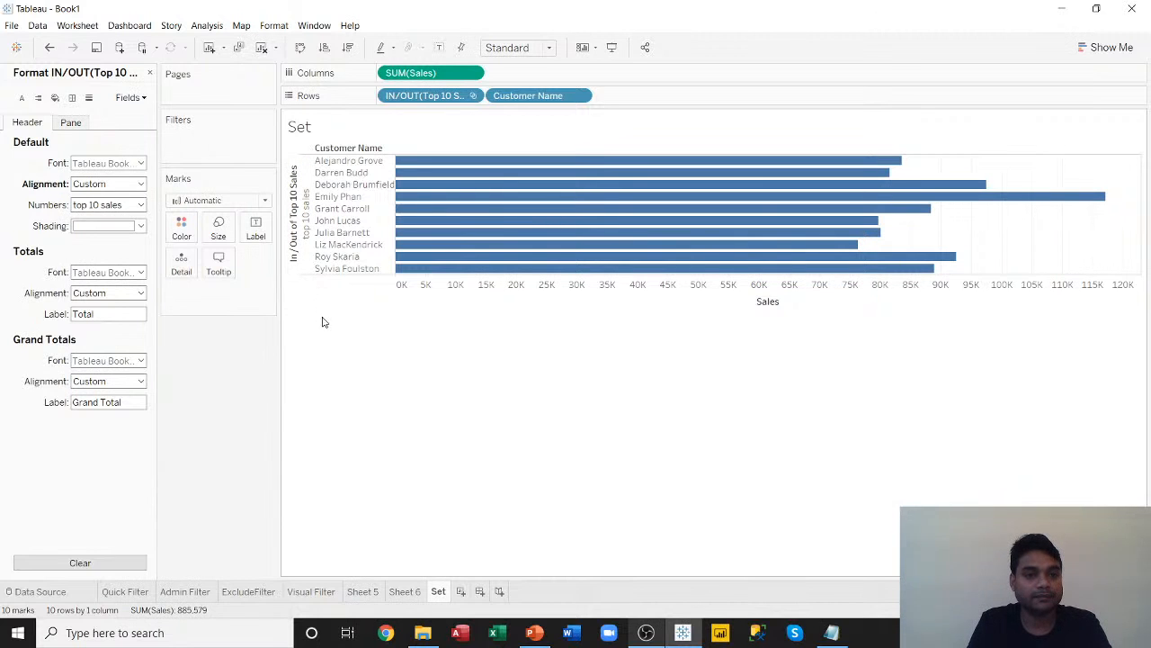
left_click(149, 72)
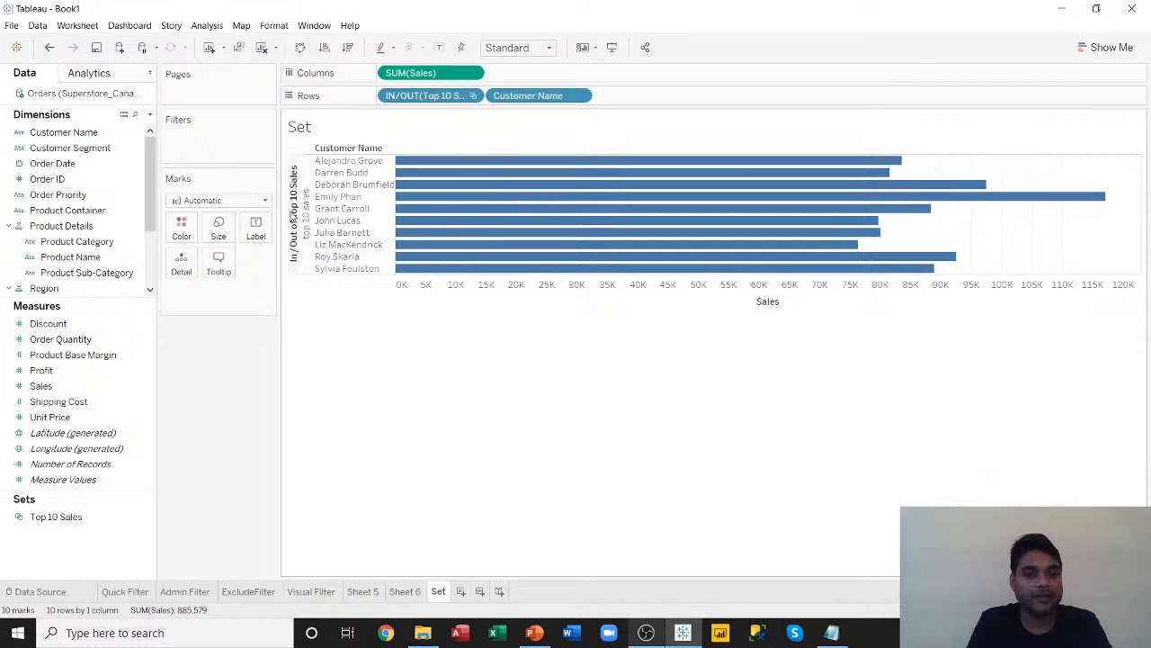
Hide the row field labels and the vertical top 10 sales header from the chart.
right_click(292, 216)
left_click(362, 269)
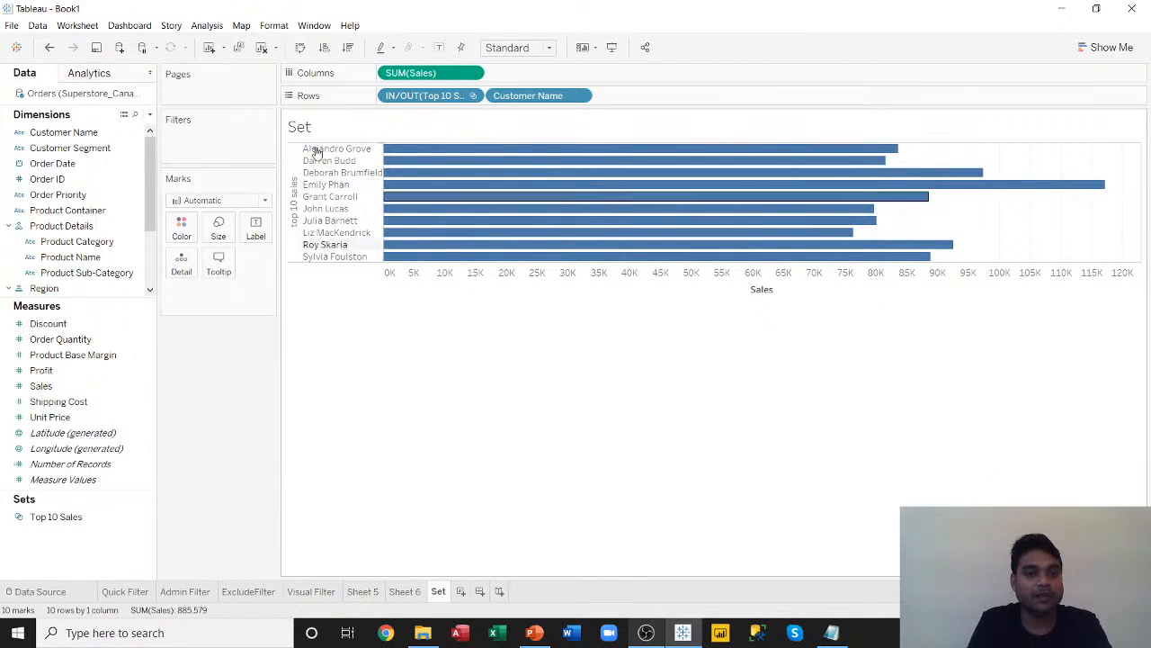
right_click(292, 199)
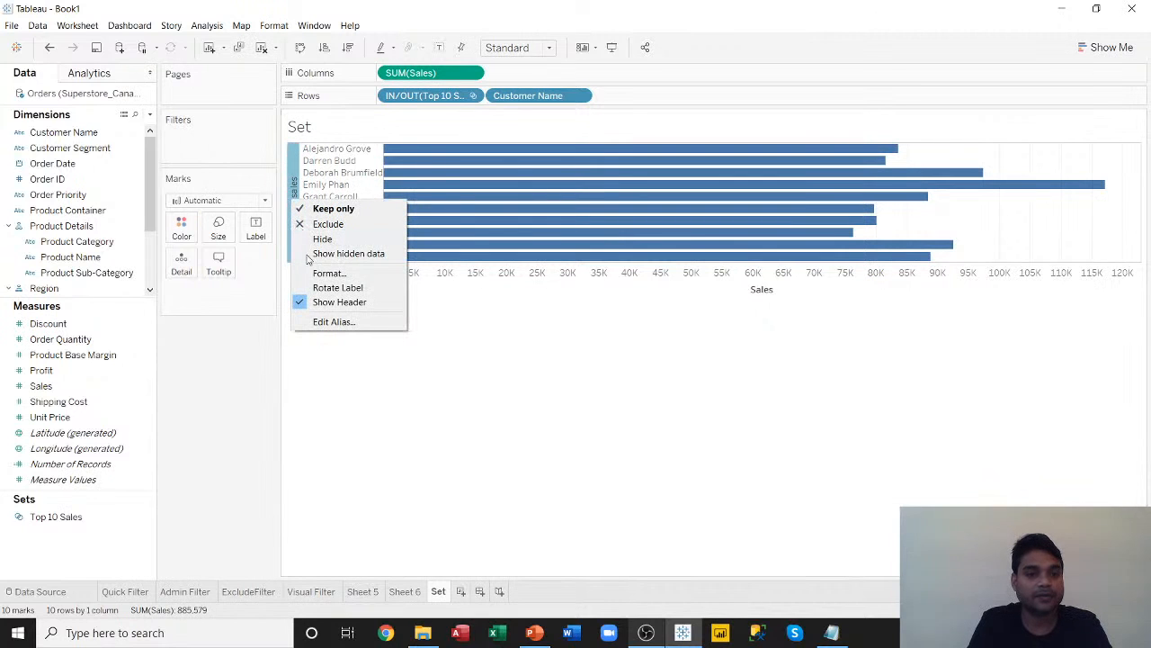
left_click(328, 302)
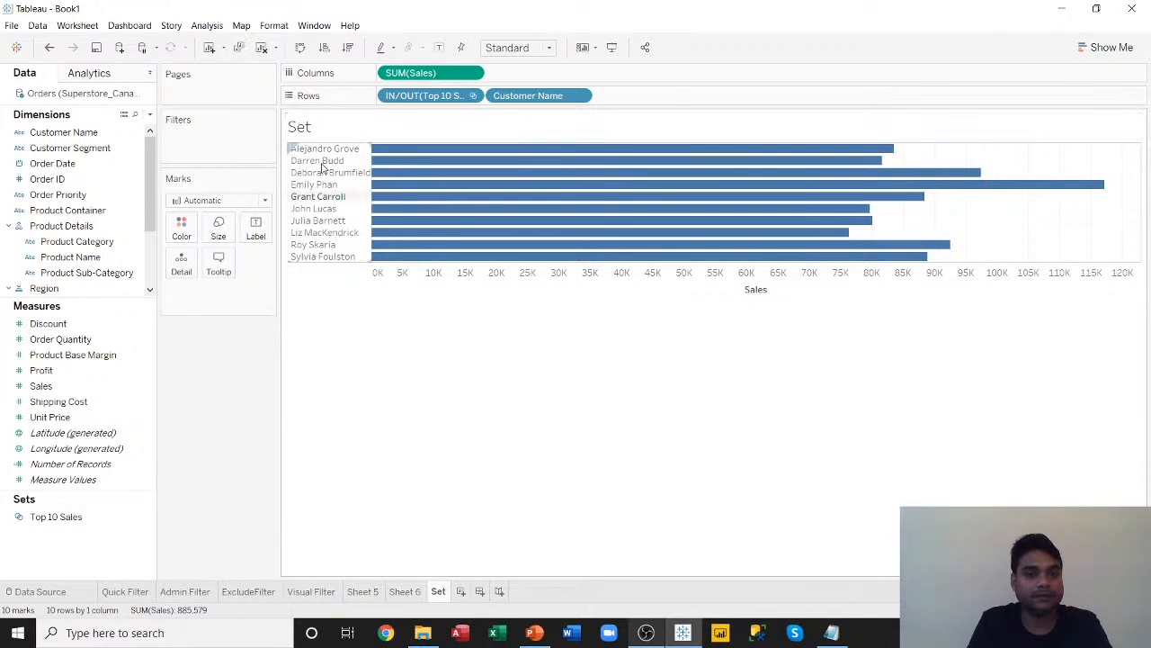
mouse_move(568, 227)
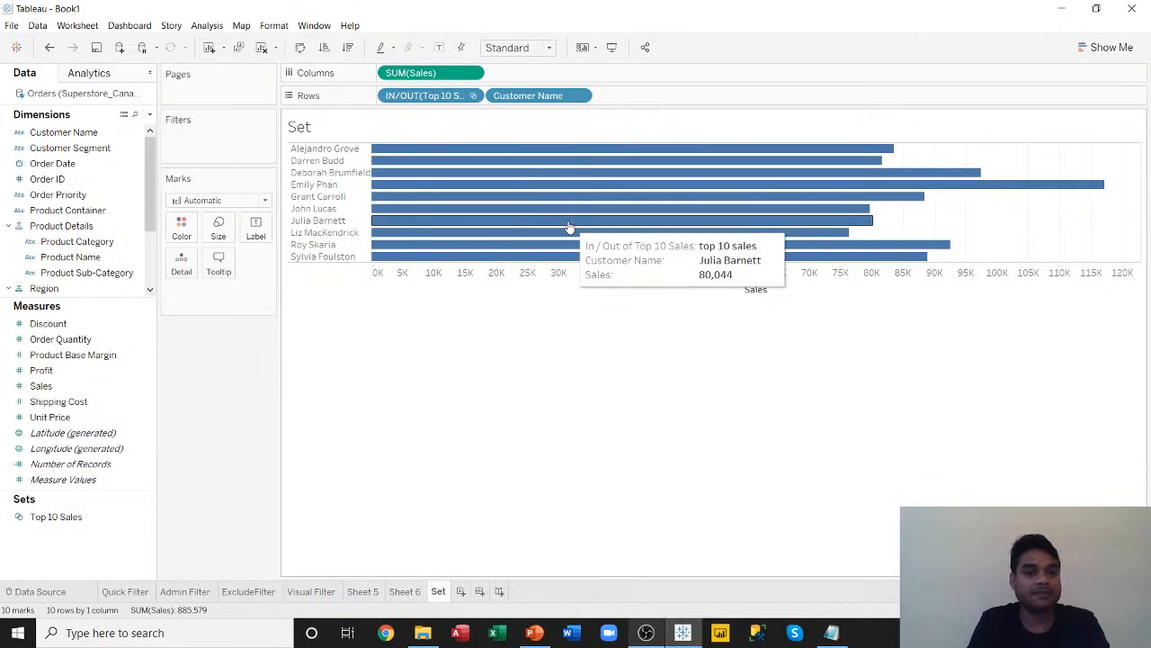
Add a new worksheet with a horizontal bar chart of Profit by Customer Name, sorted in descending order of Profit.
left_click(460, 591)
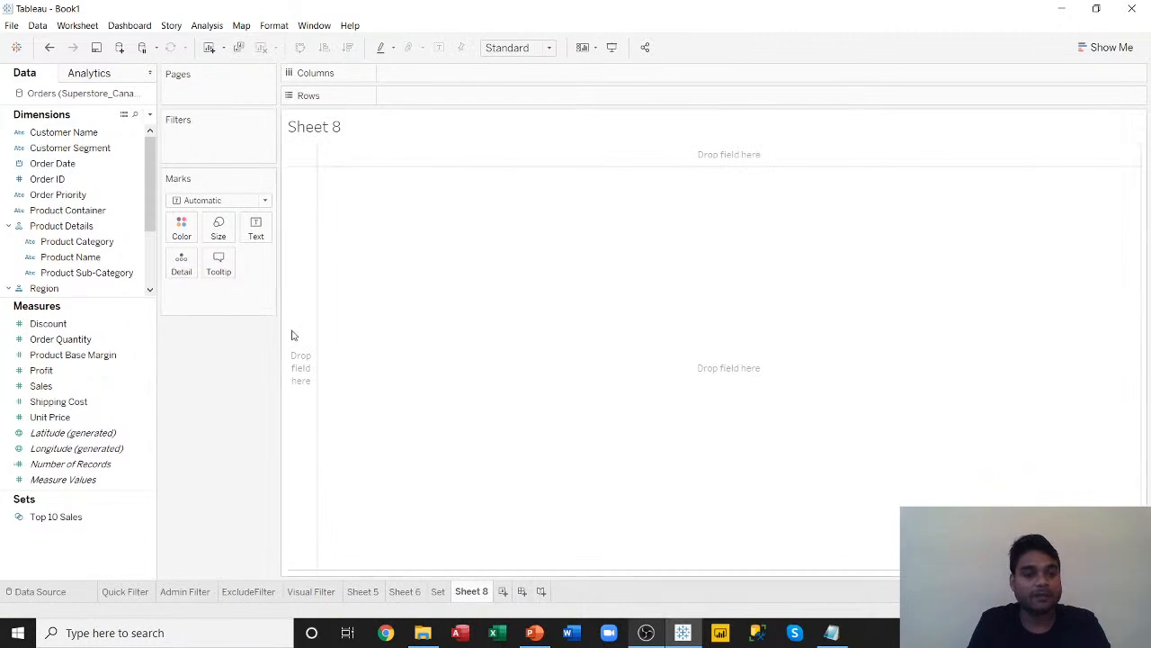
left_click(85, 133)
left_click(83, 372, "ctrl")
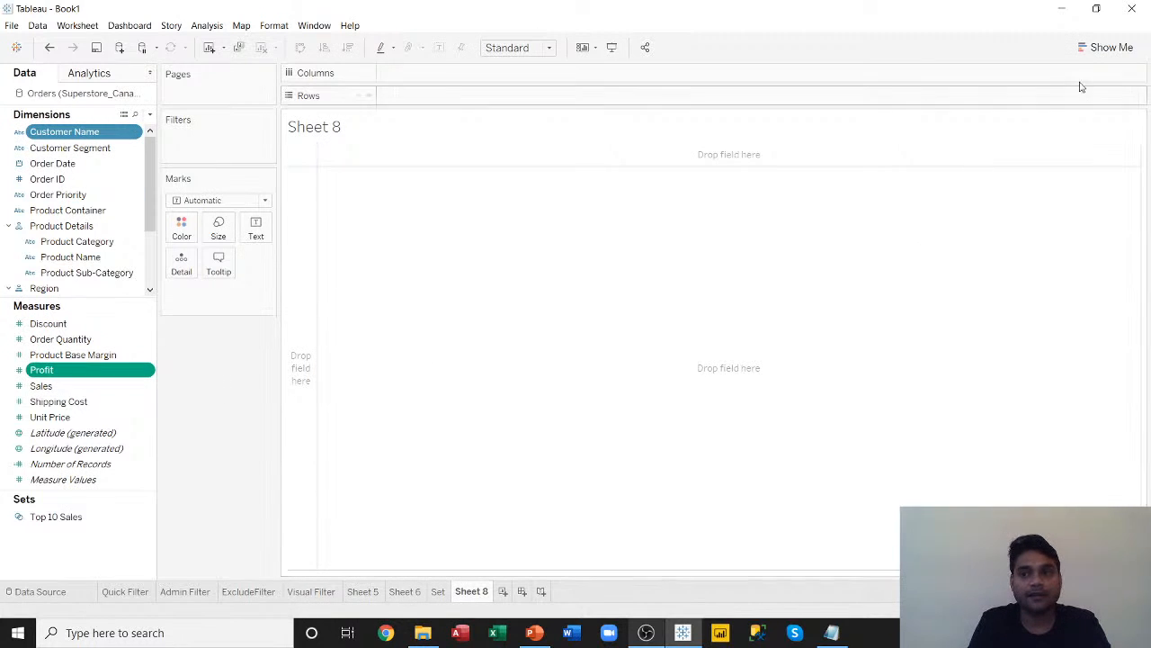
left_click(1112, 47)
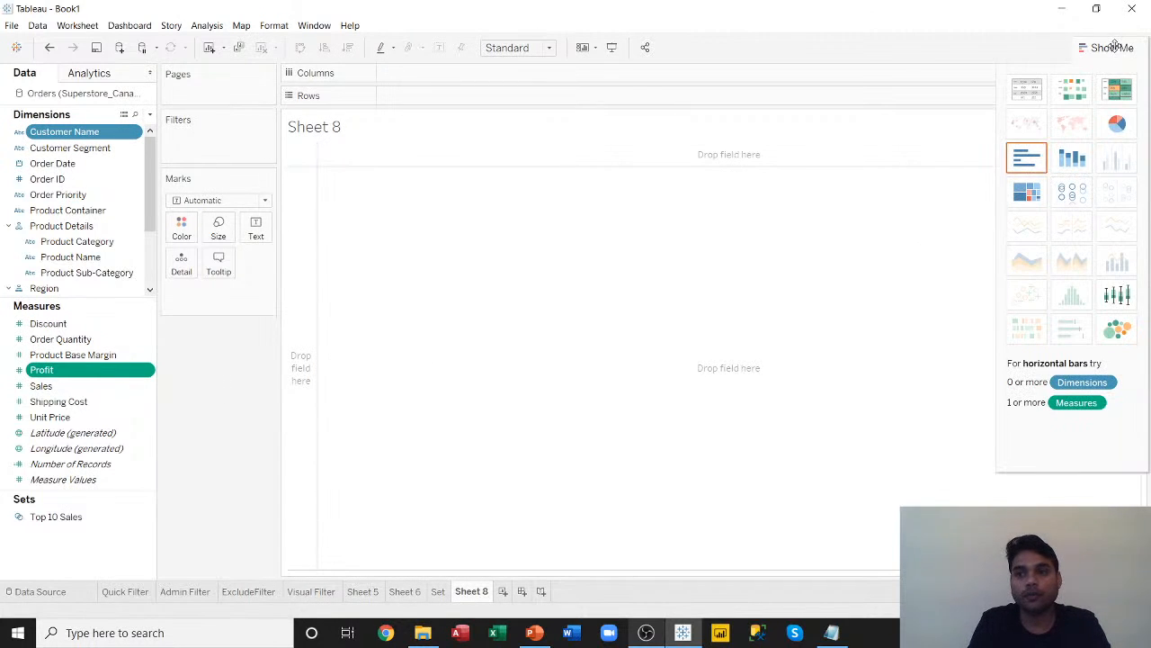
left_click(1027, 160)
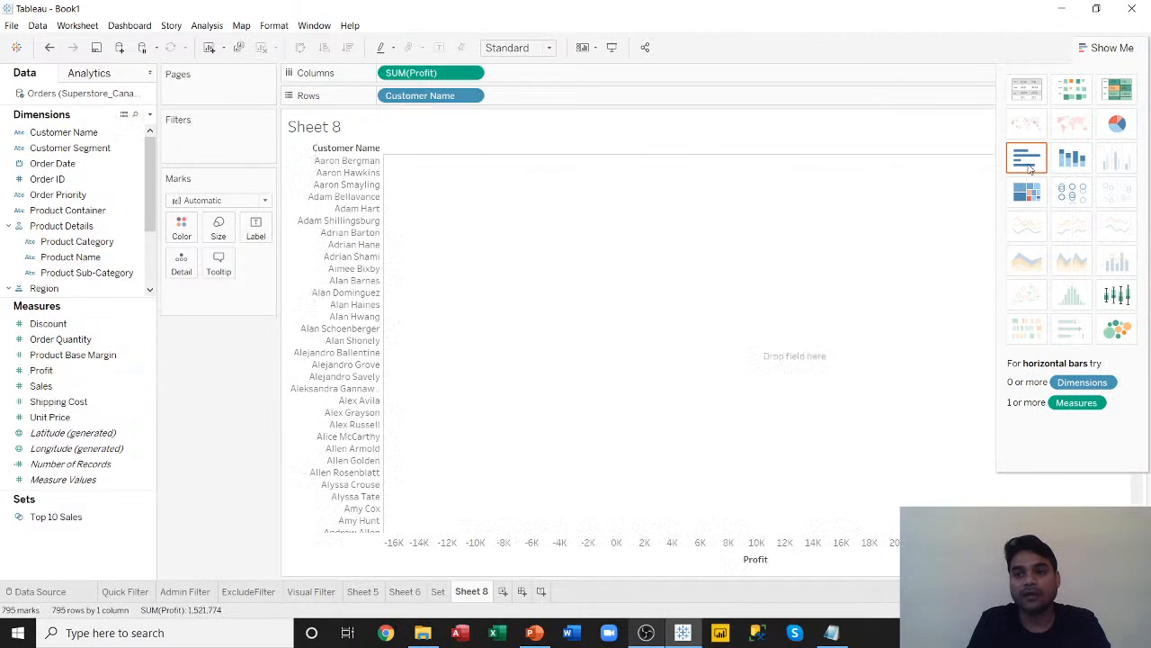
left_click(1114, 47)
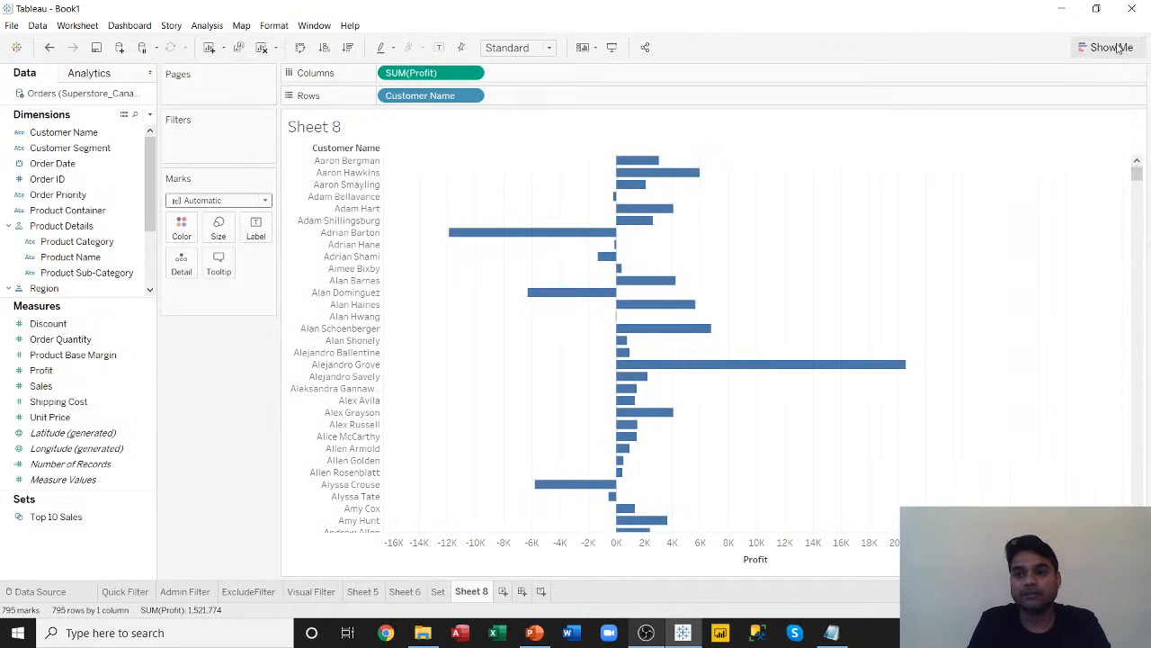
left_click(350, 48)
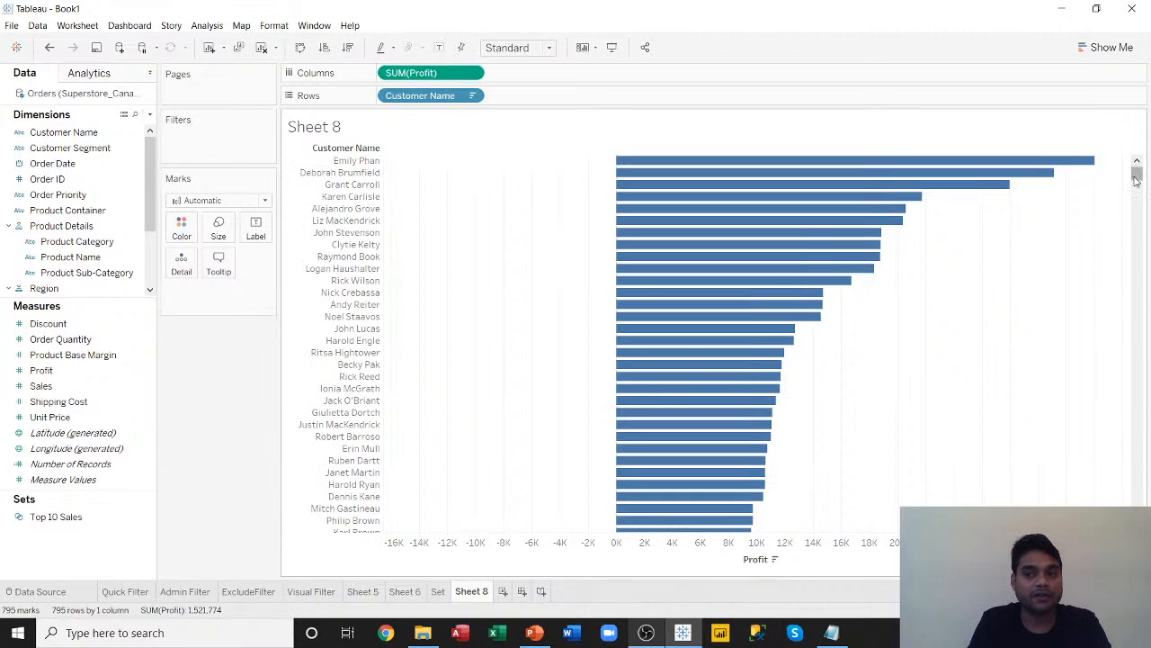
Turn on mark labels for the Profit bars of the customer ranking.
left_click_drag(1137, 174, 1138, 558)
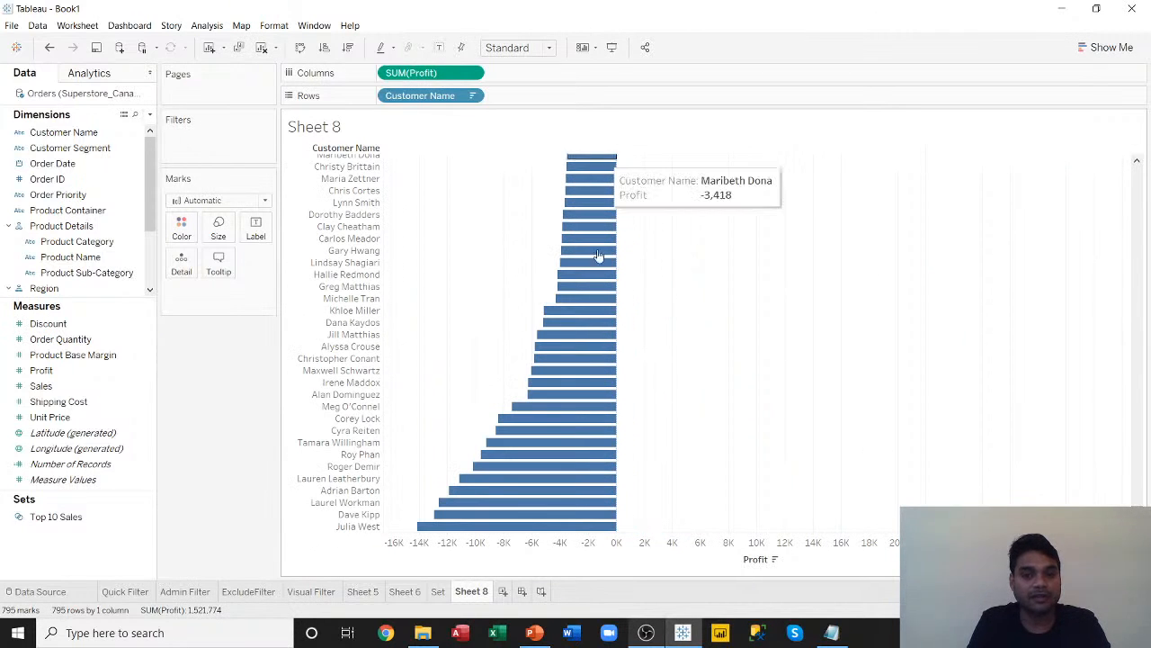
left_click(439, 47)
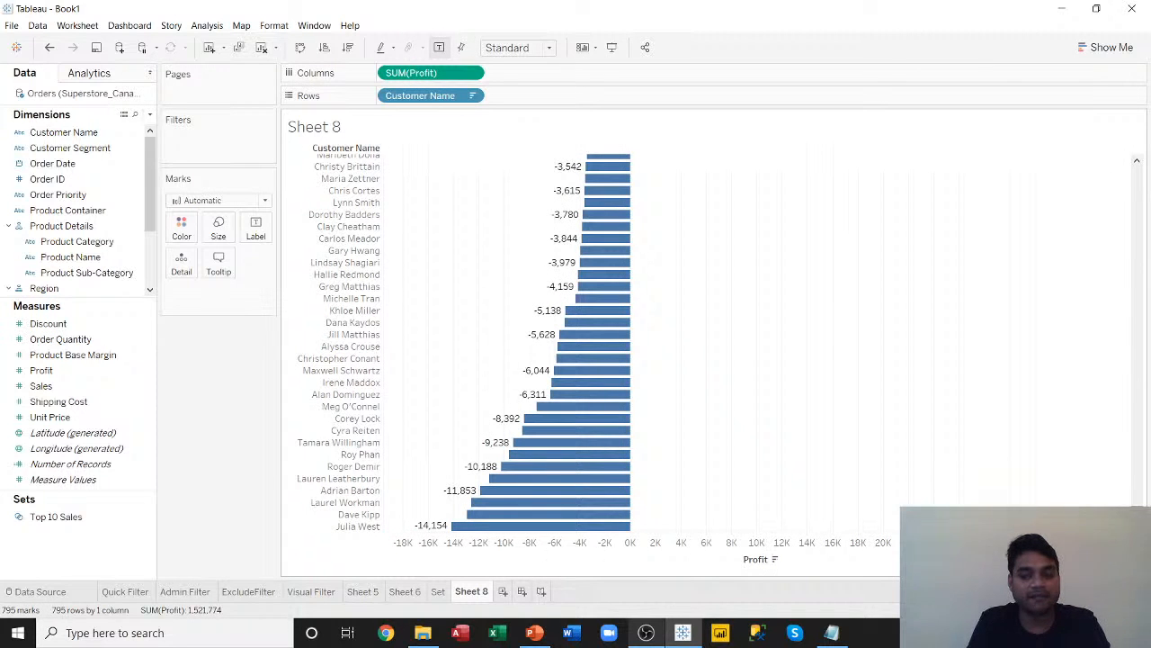
left_click_drag(1138, 500, 1140, 171)
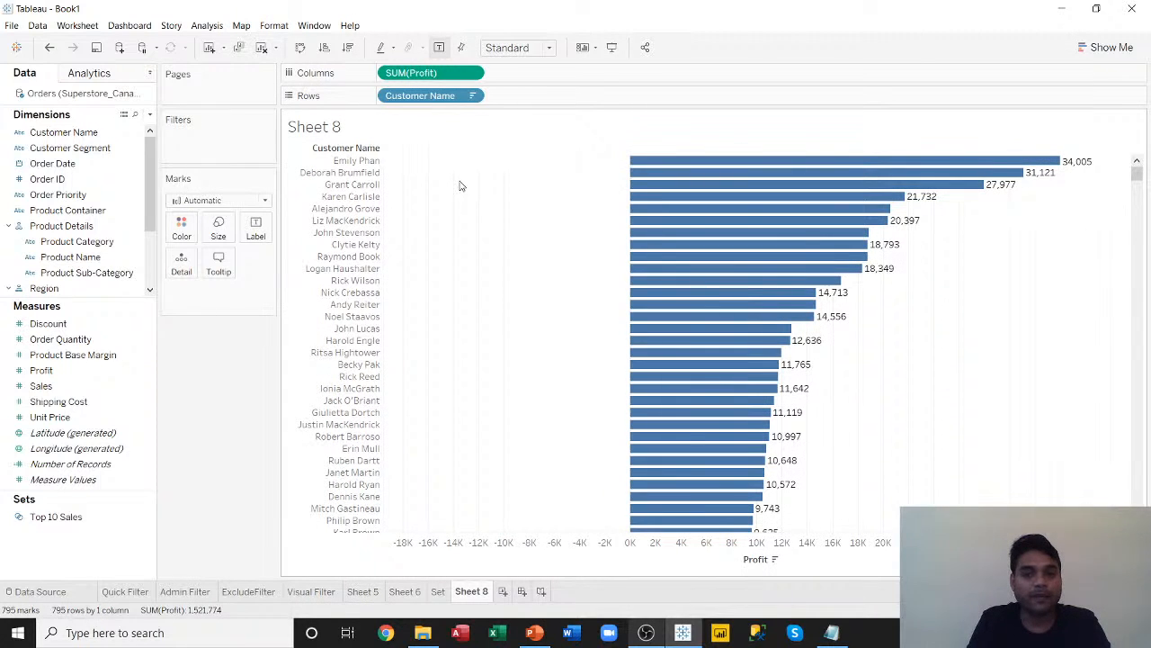
Create a set named Top 10 Profit from the ten customers with the highest Profit.
left_click(370, 162)
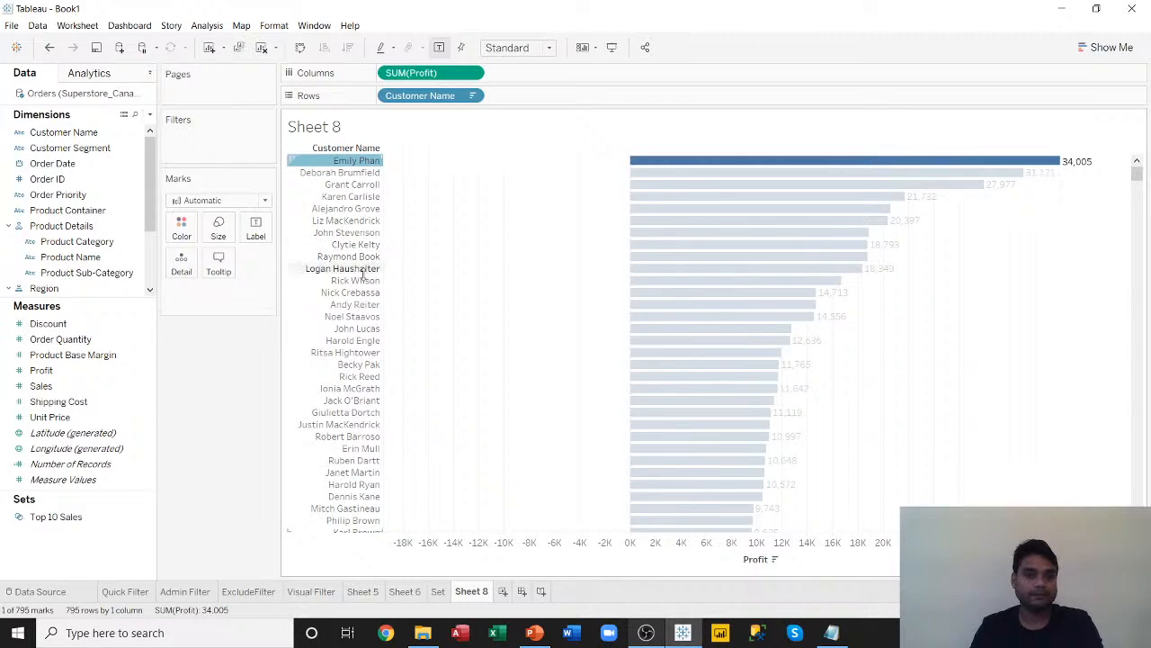
left_click(364, 271, "shift")
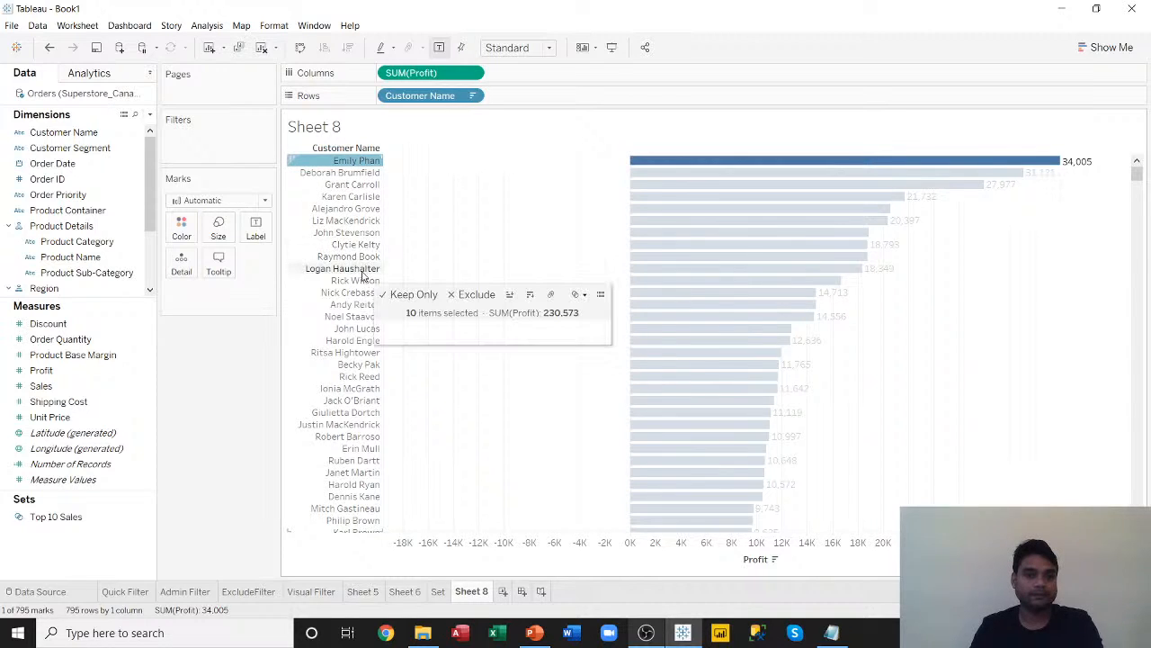
left_click(577, 294)
left_click(616, 314)
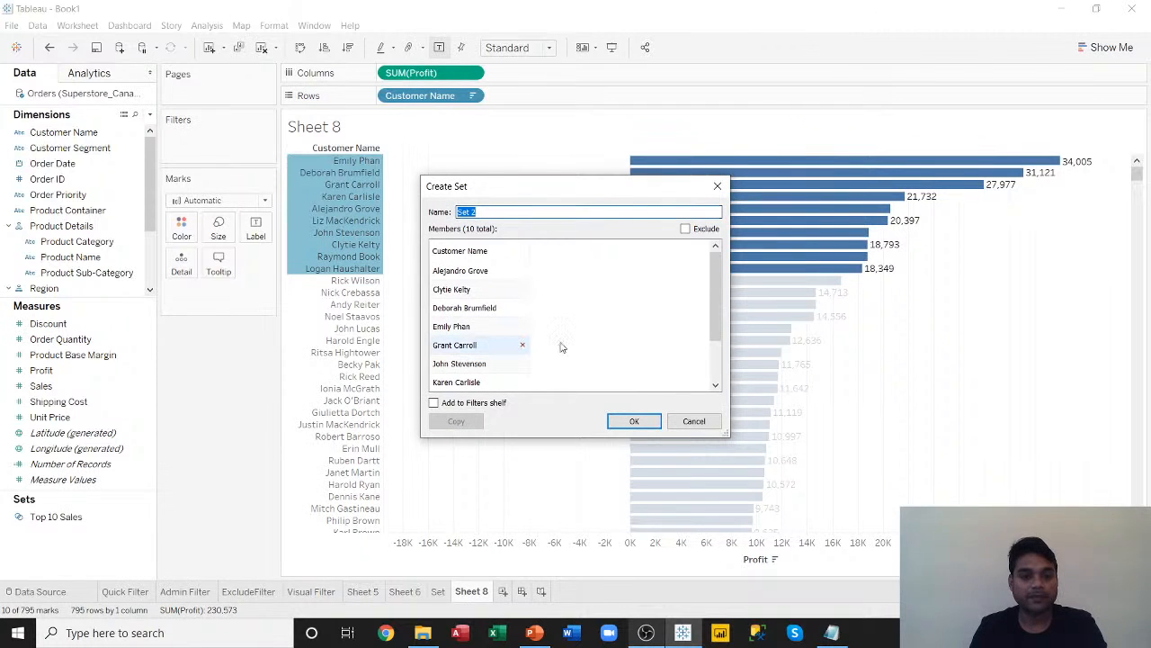
type("Top 10 profit")
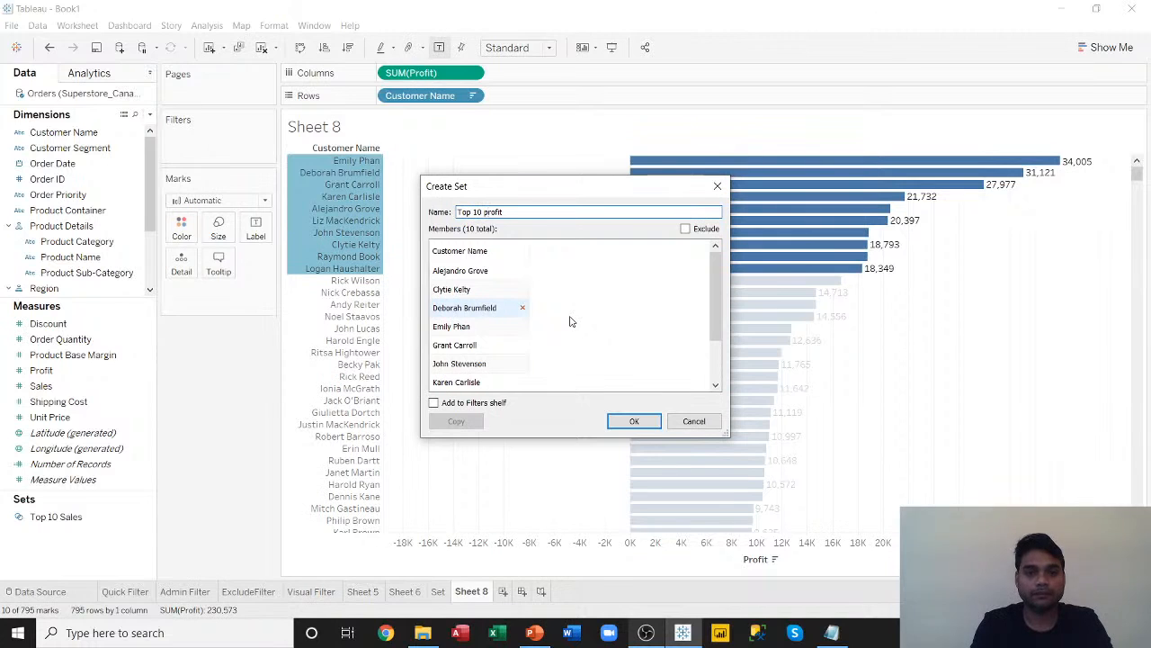
key("BackSpace")
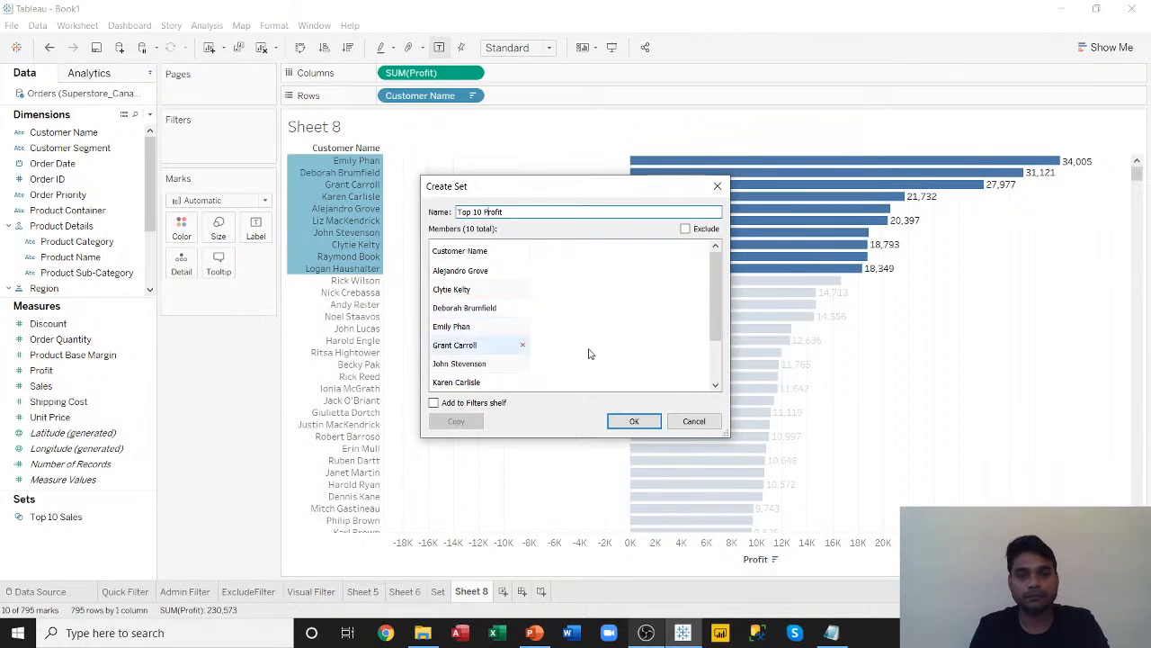
left_click(635, 421)
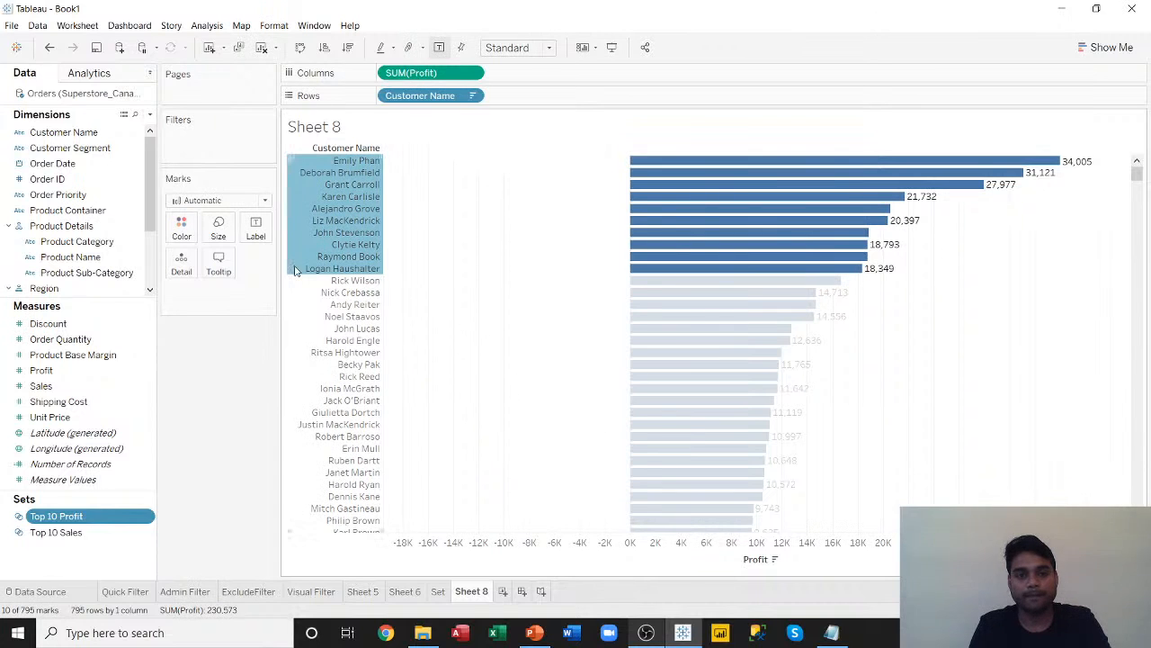
Rebuild the rows with the Top 10 Profit set followed by Customer Name.
left_click_drag(414, 98, 108, 221)
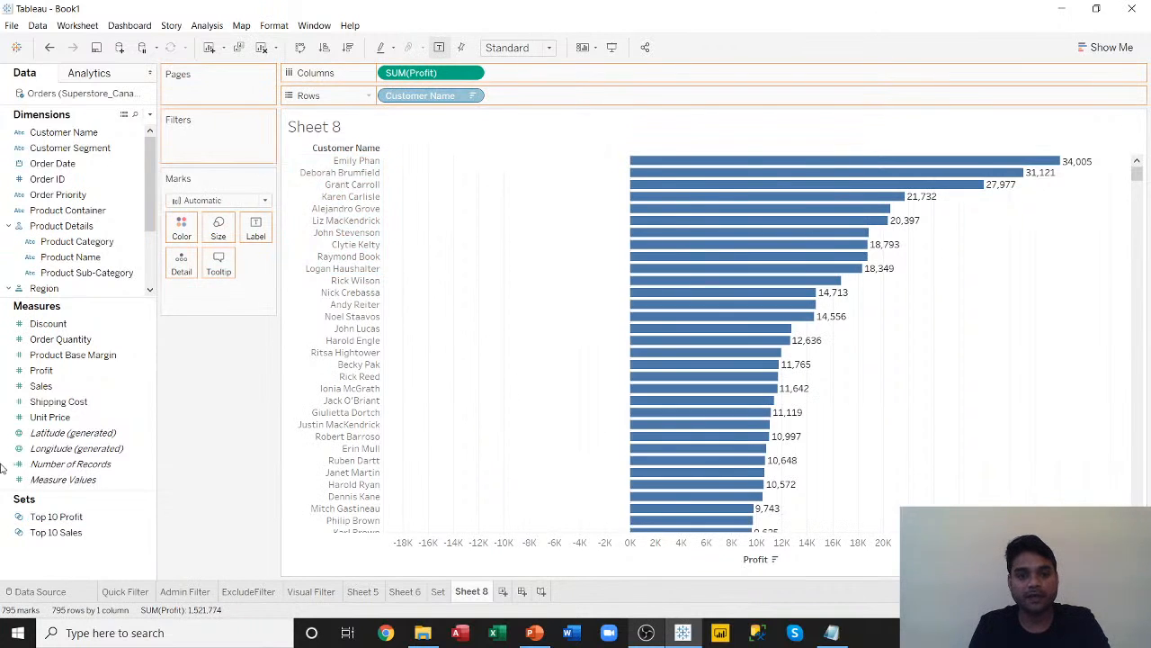
left_click_drag(51, 520, 406, 102)
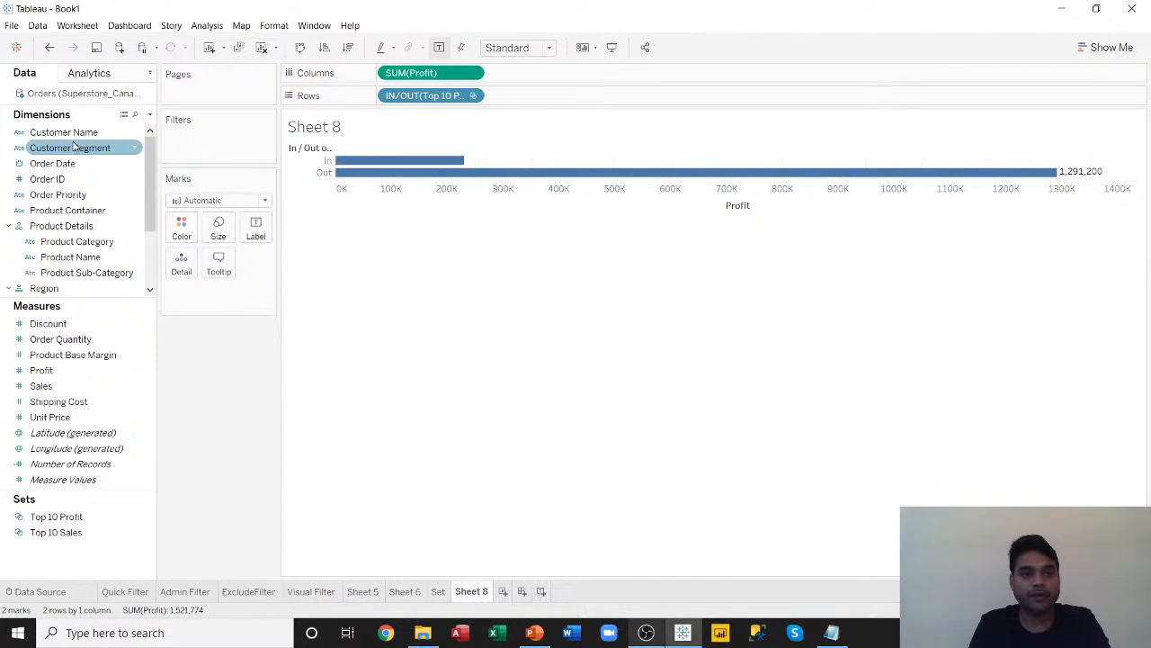
left_click_drag(75, 146, 552, 99)
Hide the Out group and the In/Out header of the Top 10 Profit set from the chart.
left_click(312, 328)
right_click(313, 327)
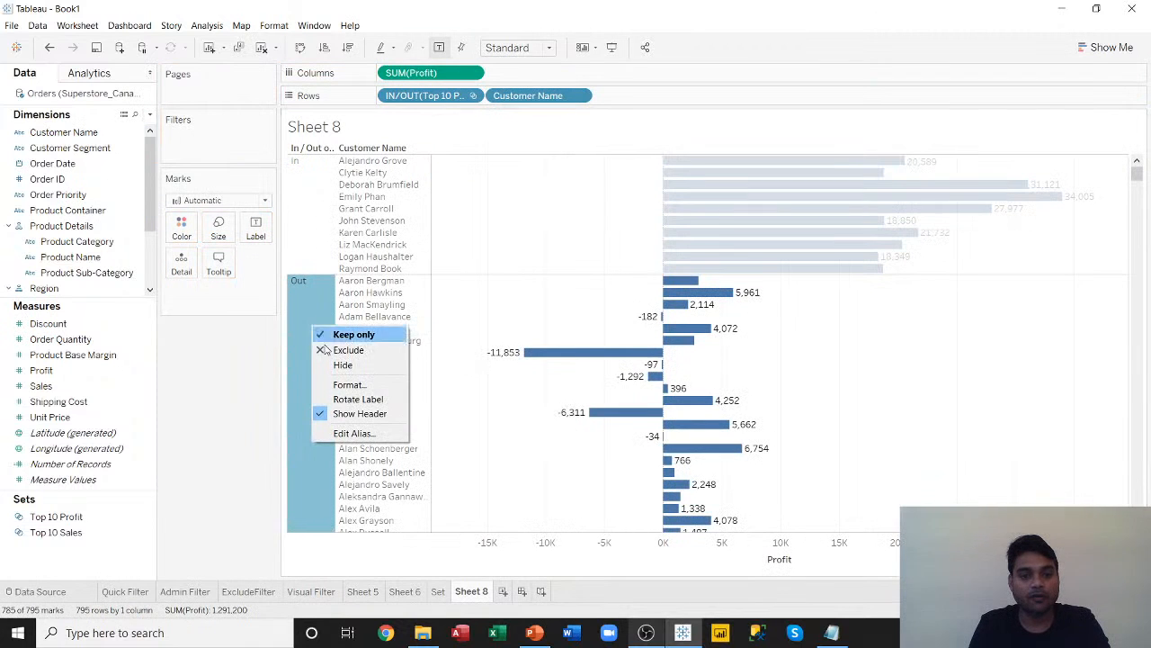
left_click(346, 364)
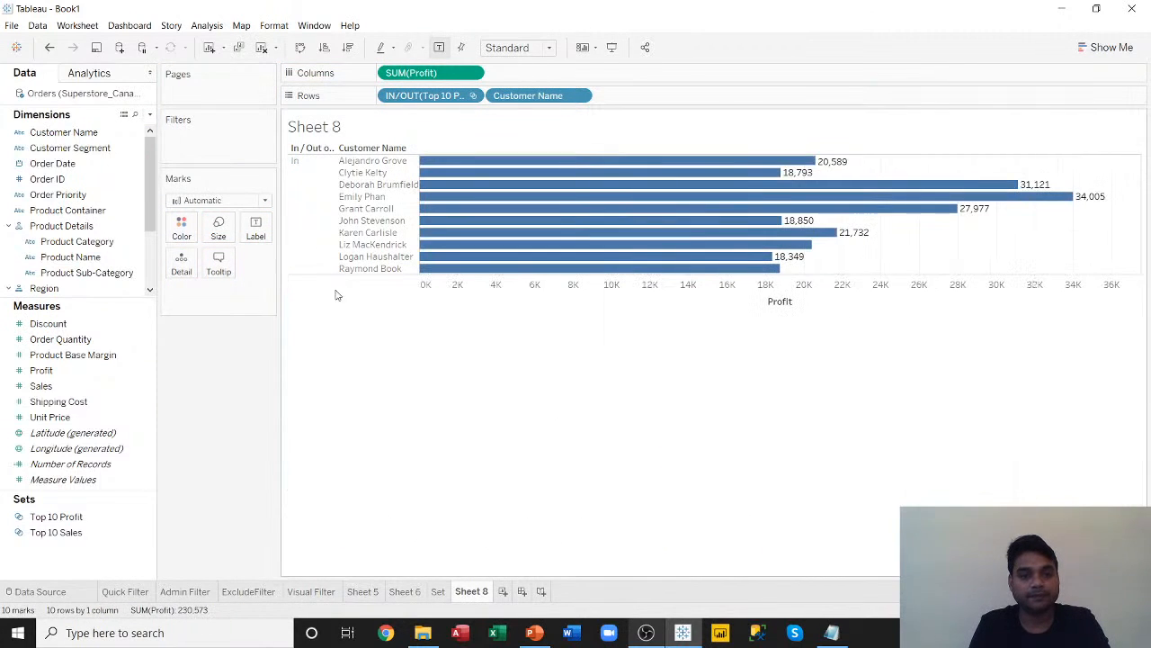
left_click(317, 202)
right_click(317, 201)
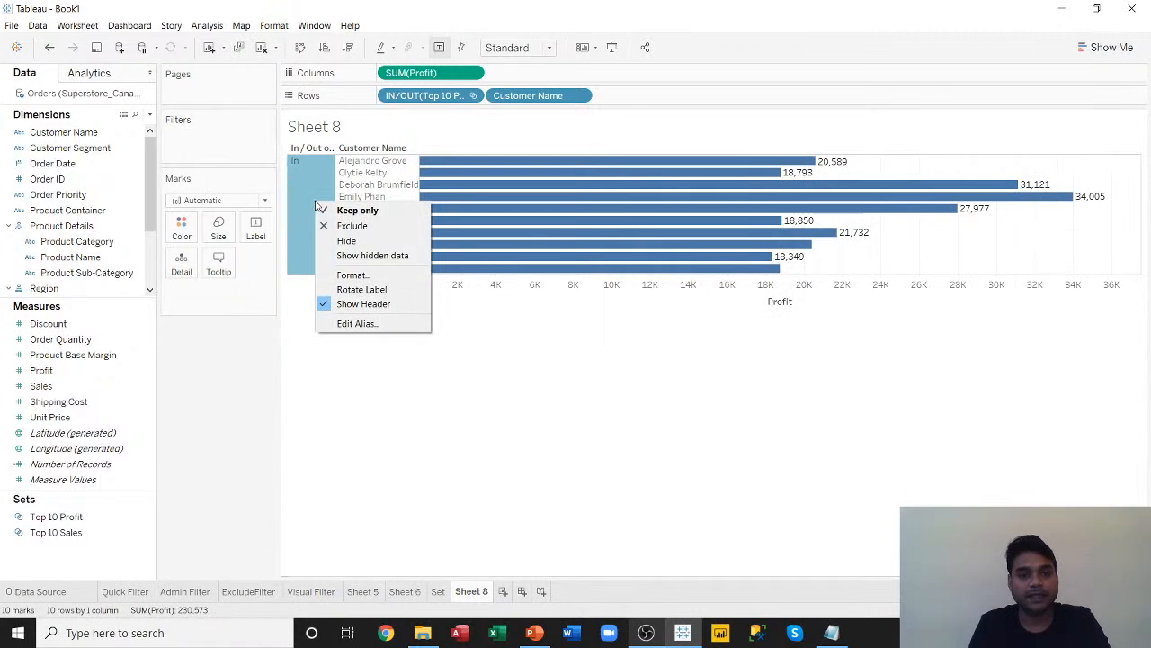
left_click(358, 304)
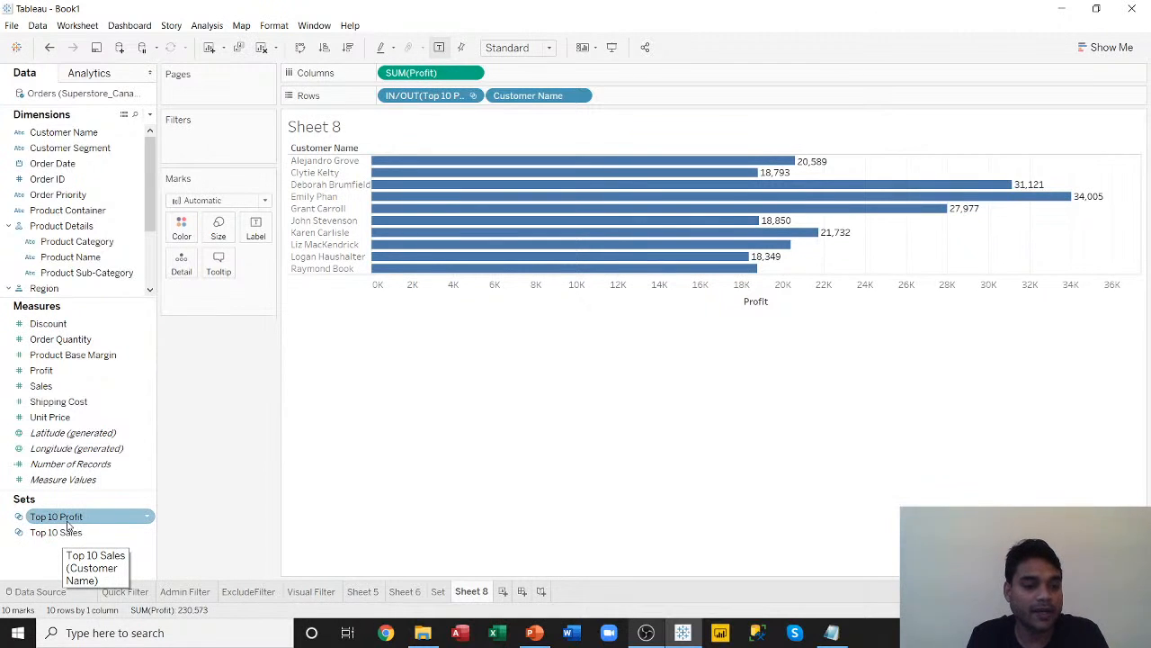
Start a combined set based on Top 10 Sales and name it Combine Values.
left_click(121, 521)
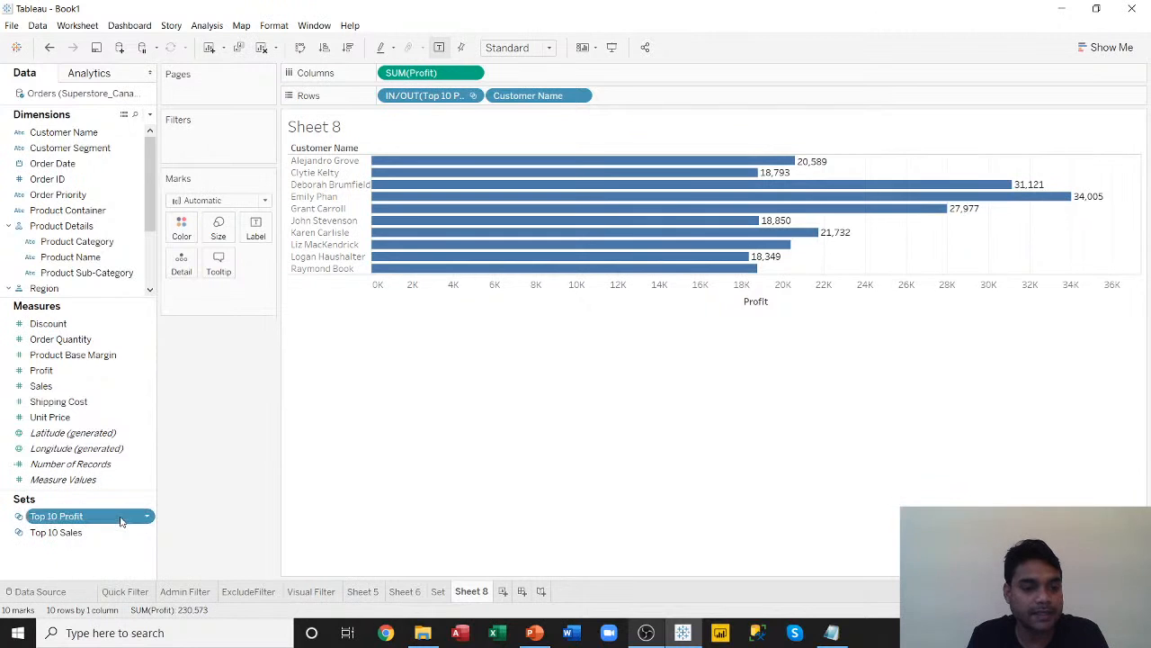
left_click(79, 536)
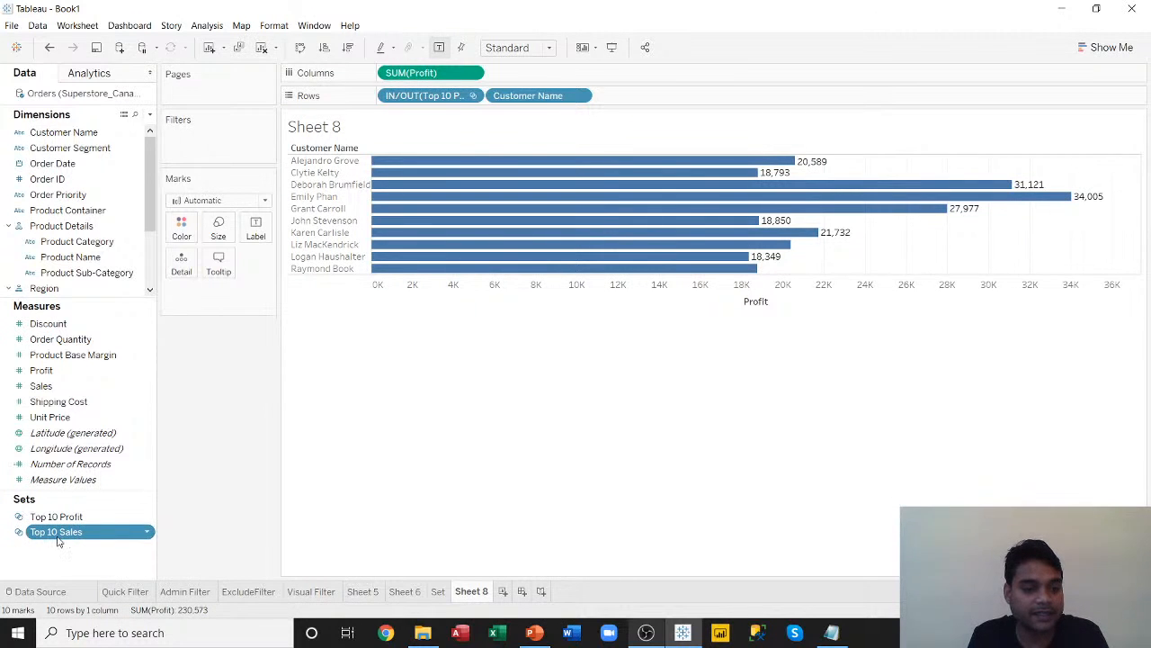
left_click(148, 532)
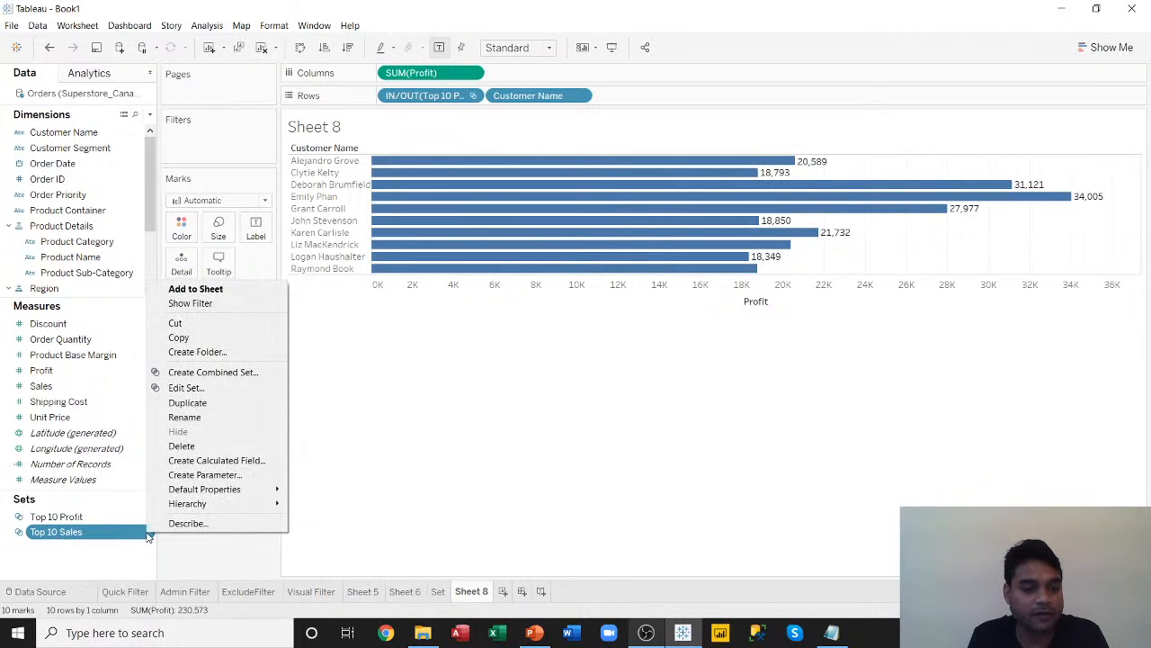
left_click(221, 372)
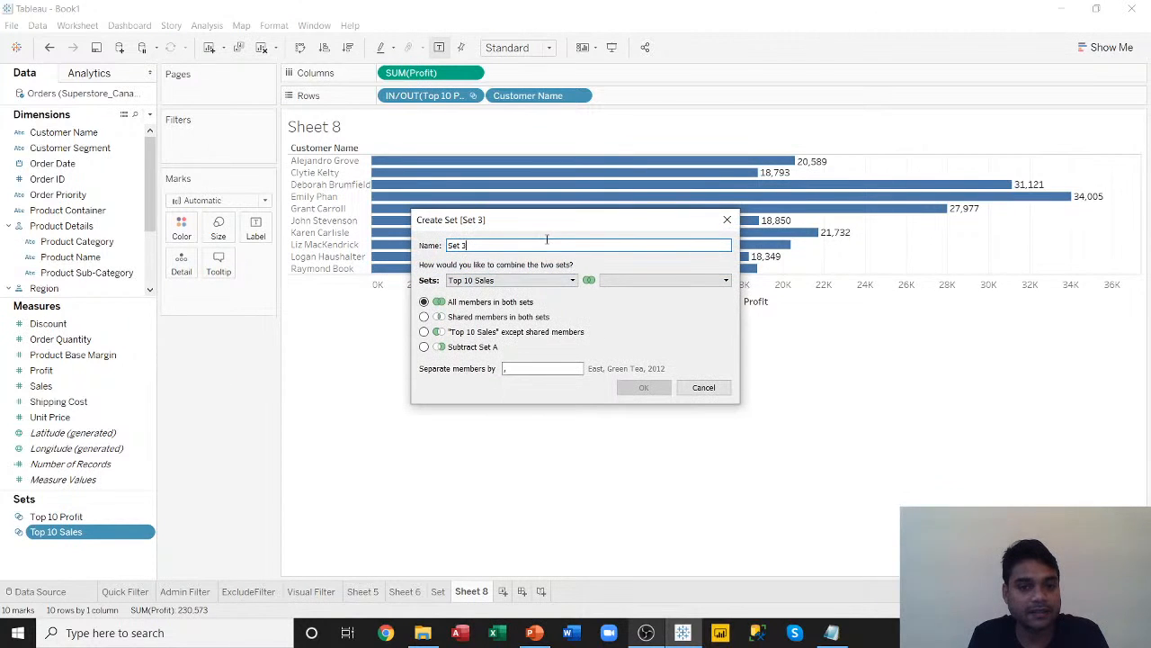
left_click_drag(547, 227, 627, 181)
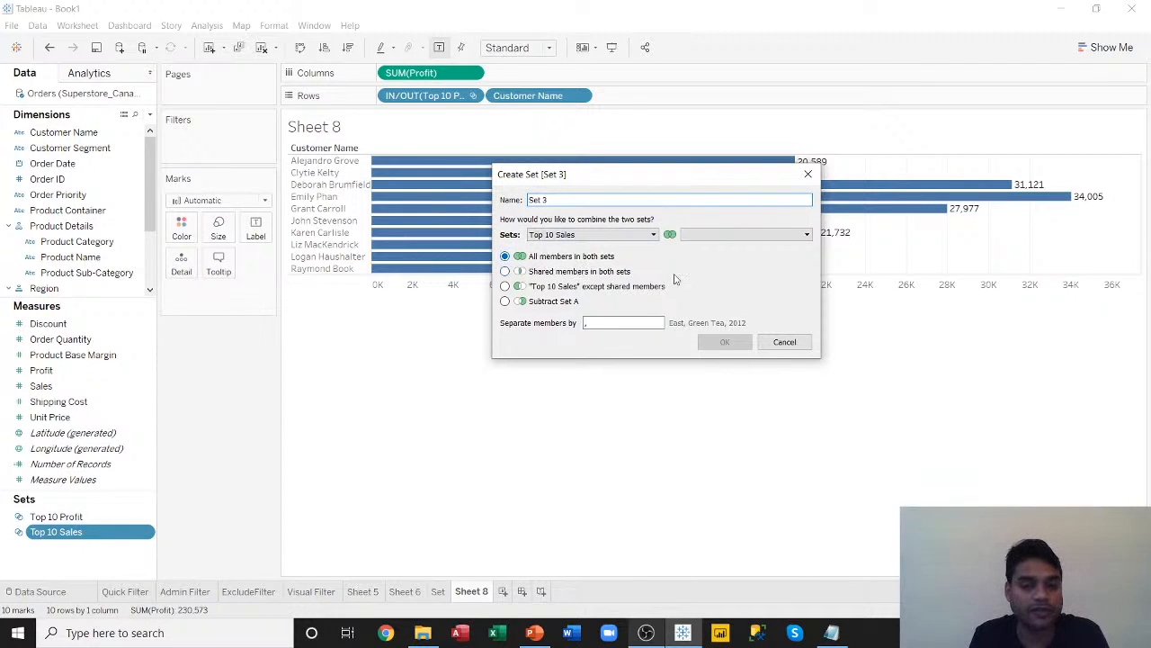
left_click_drag(559, 200, 505, 200)
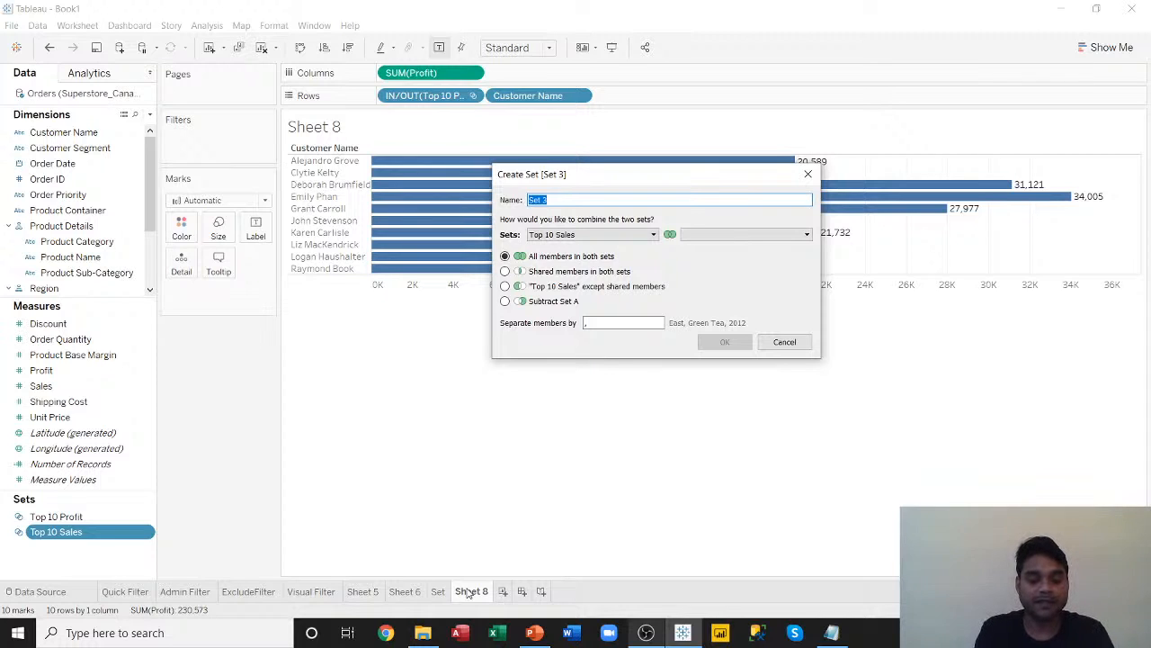
type("Combi")
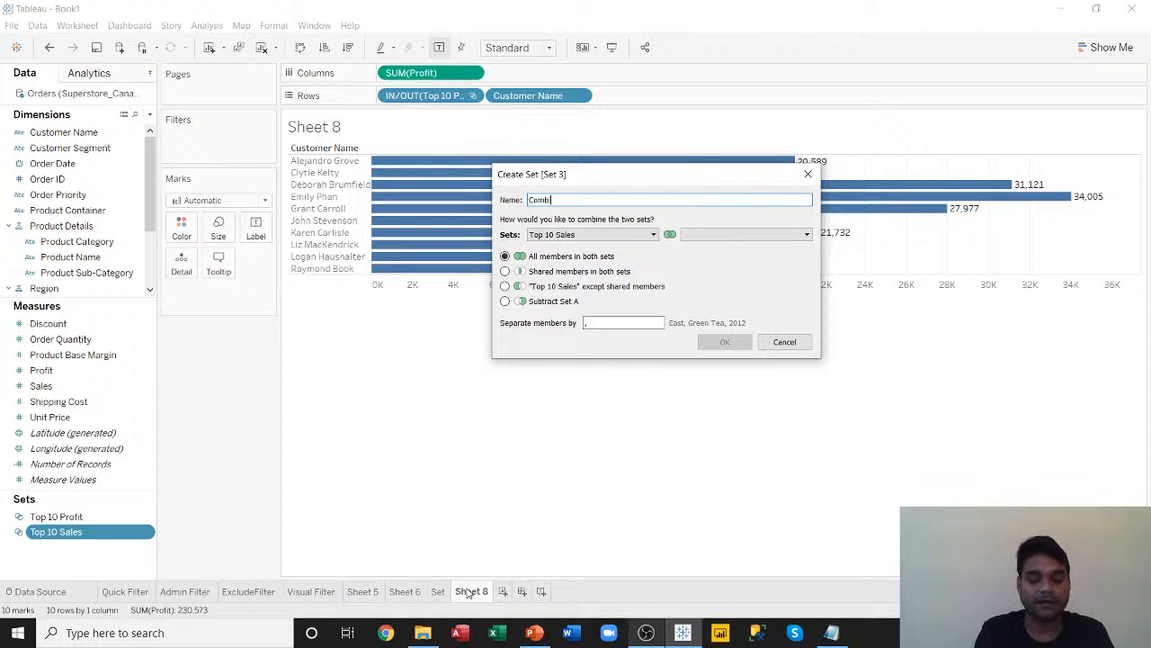
type("ne Values")
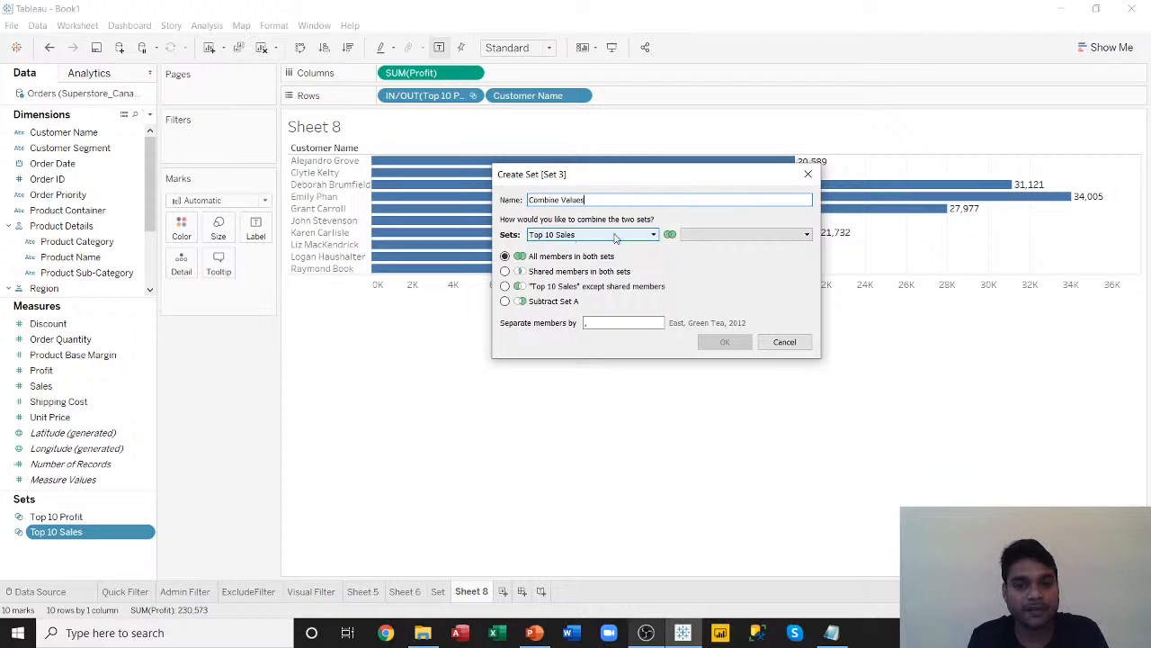
Combine Top 10 Sales with Top 10 Profit, keeping the shared members in both sets, and create the set.
left_click(797, 232)
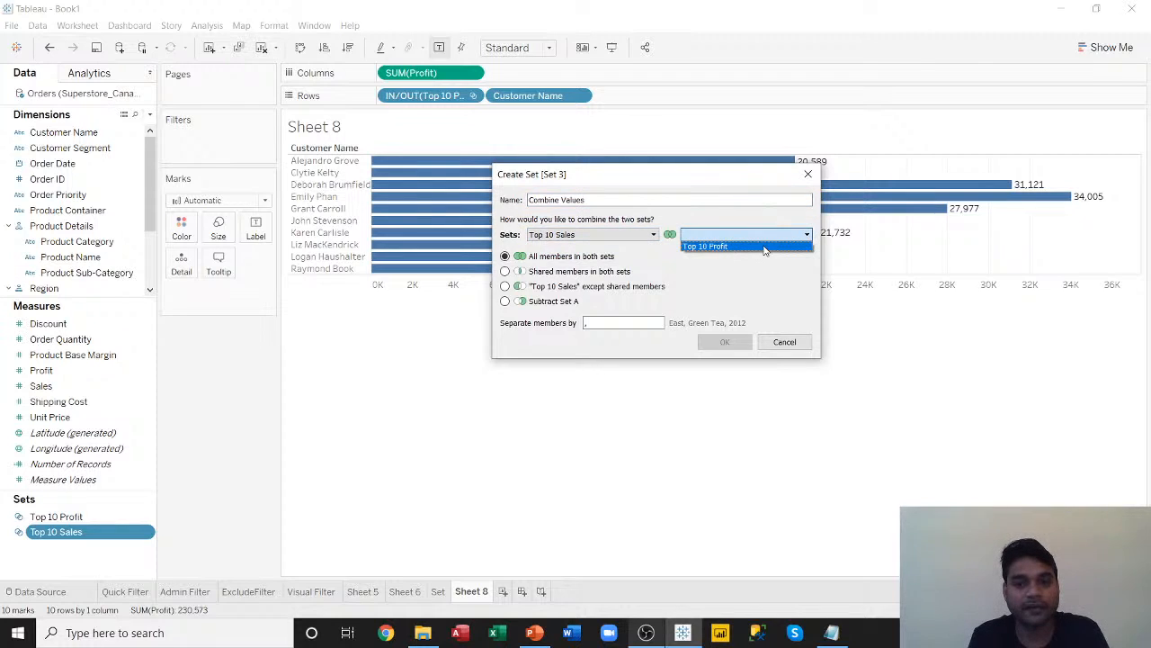
left_click(764, 246)
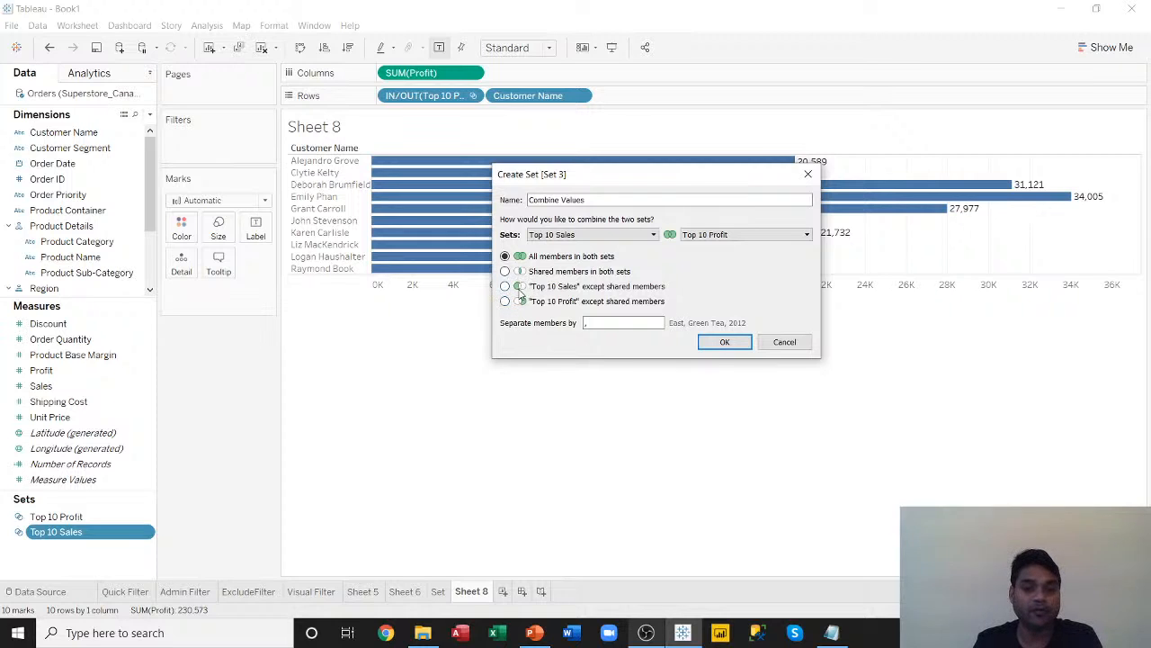
left_click(519, 288)
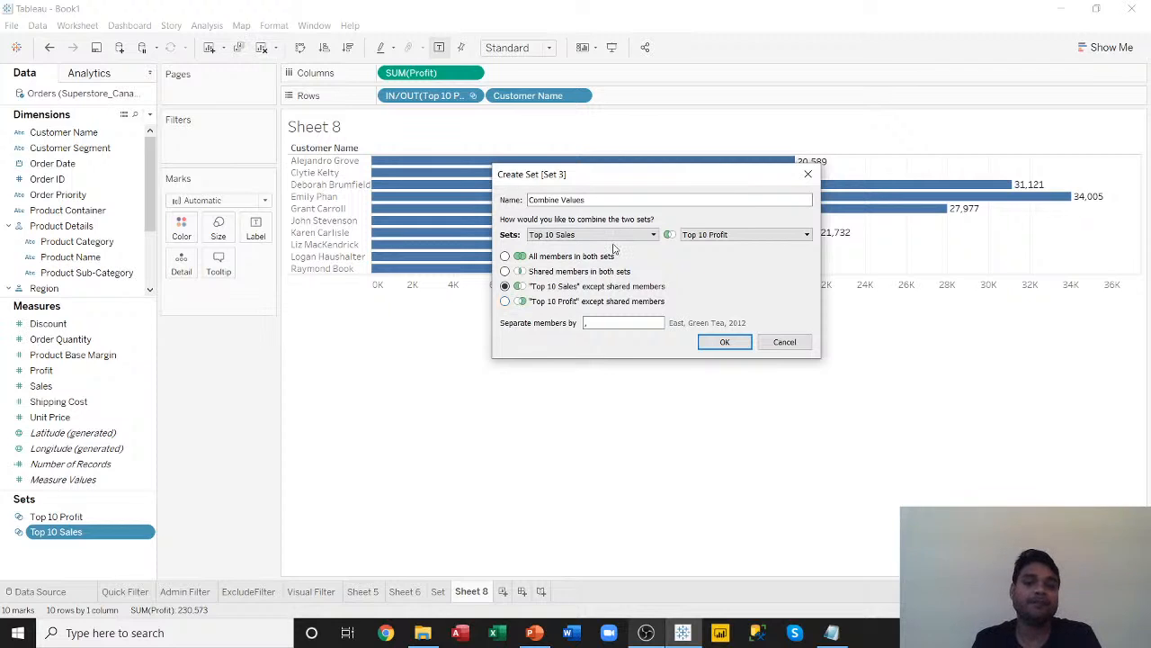
left_click(509, 272)
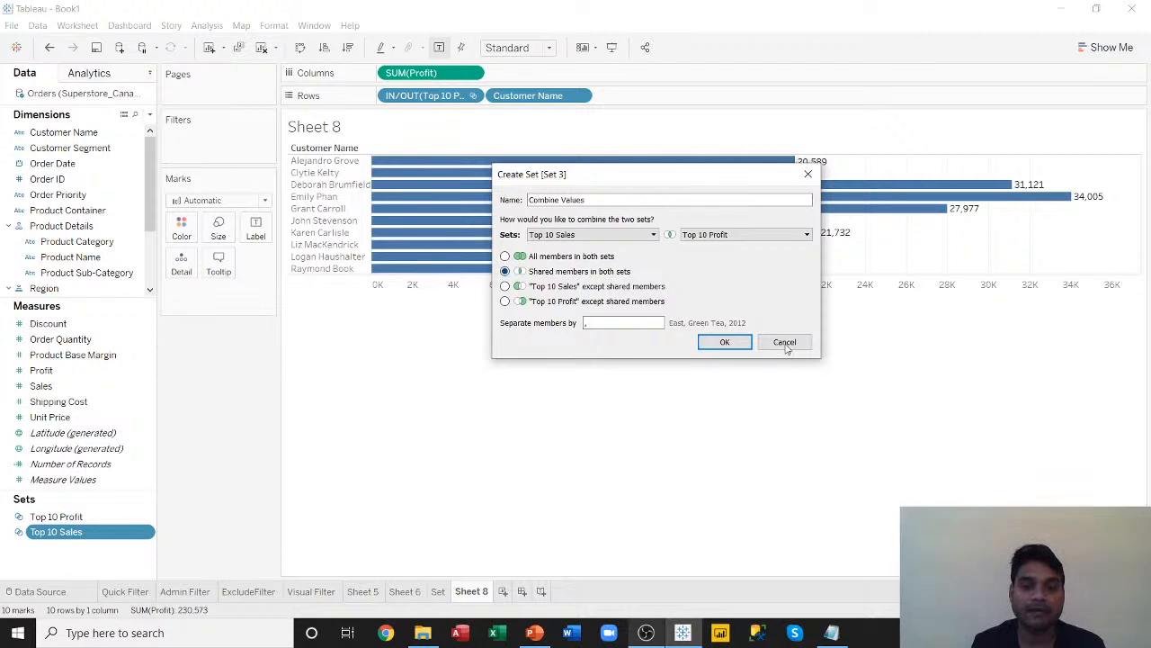
left_click(724, 342)
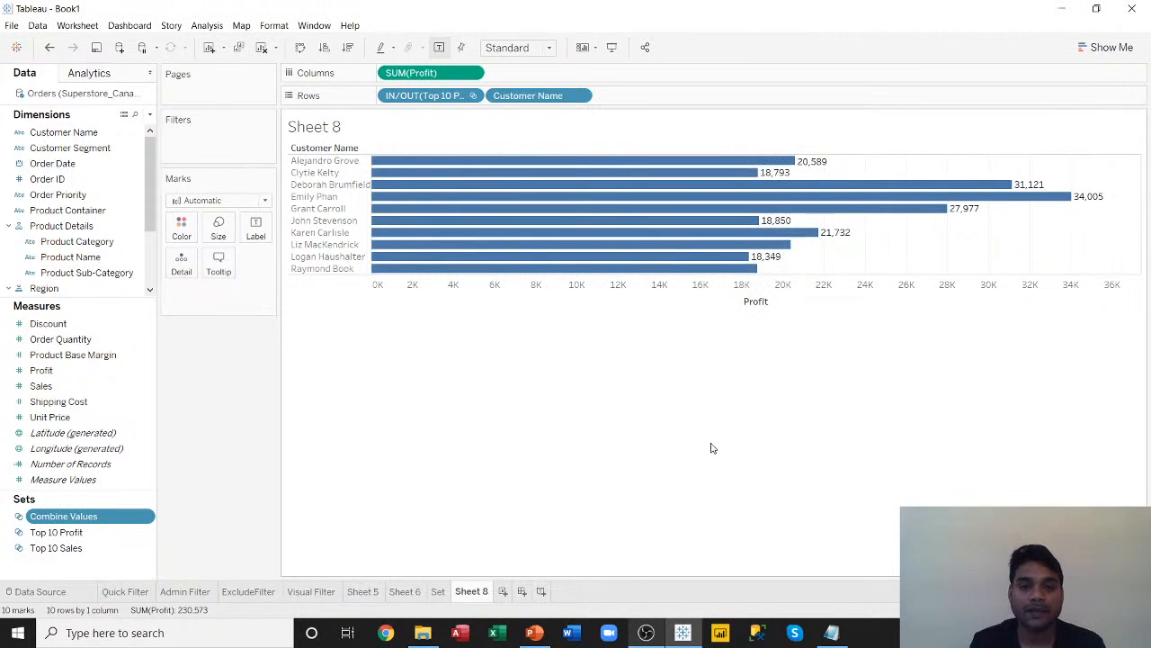
Rebuild the rows with the Combine Values set followed by Customer Name, and hide the Out group.
left_click_drag(416, 96, 36, 235)
left_click_drag(468, 95, 90, 237)
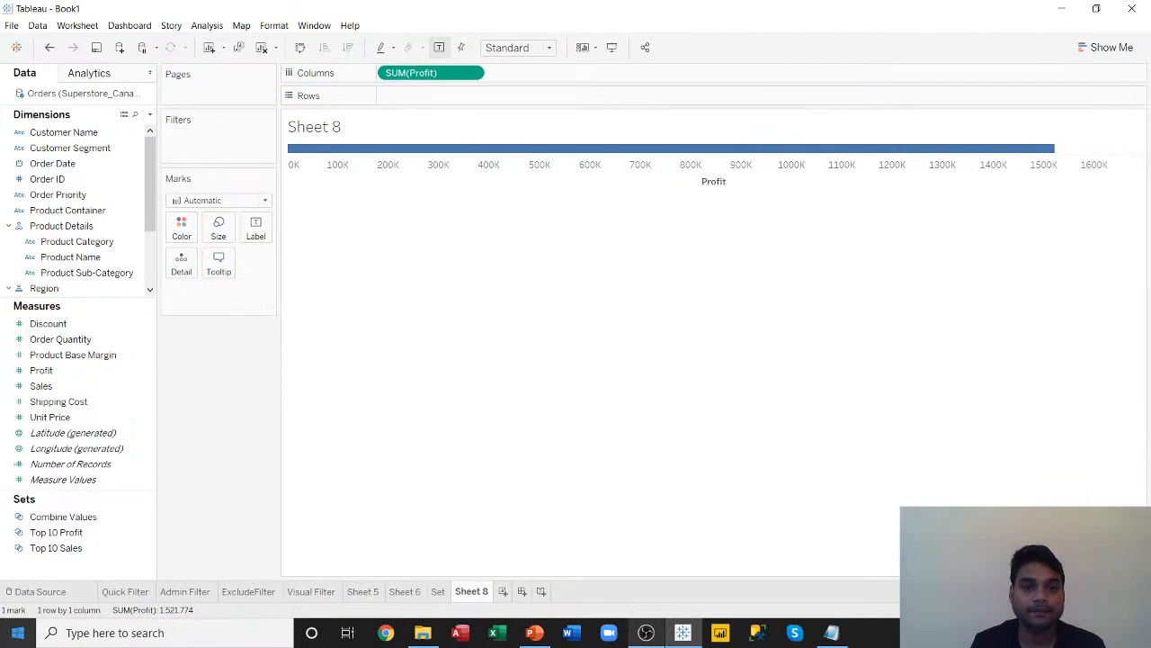
left_click_drag(63, 516, 407, 101)
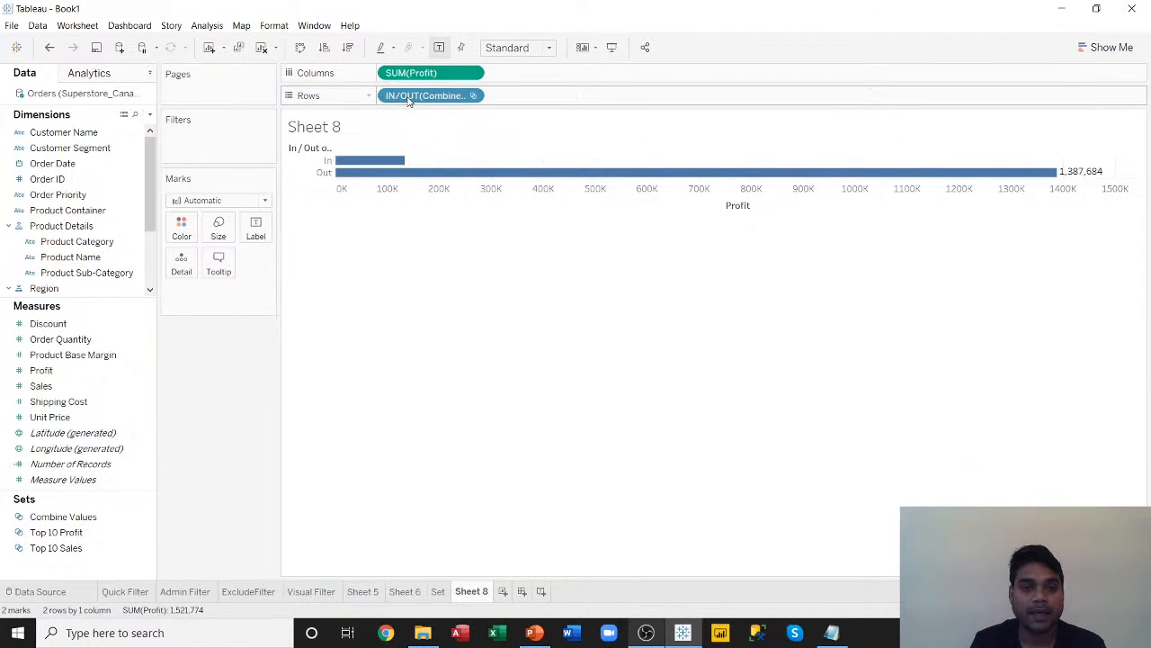
left_click_drag(67, 134, 529, 104)
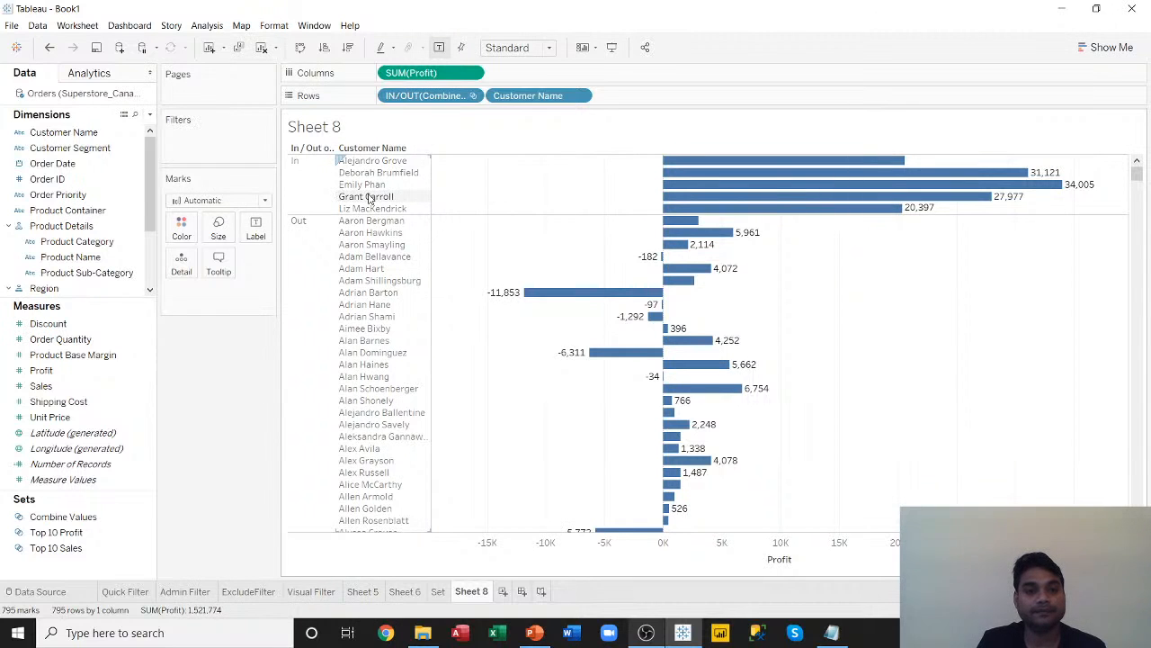
right_click(330, 249)
left_click(359, 288)
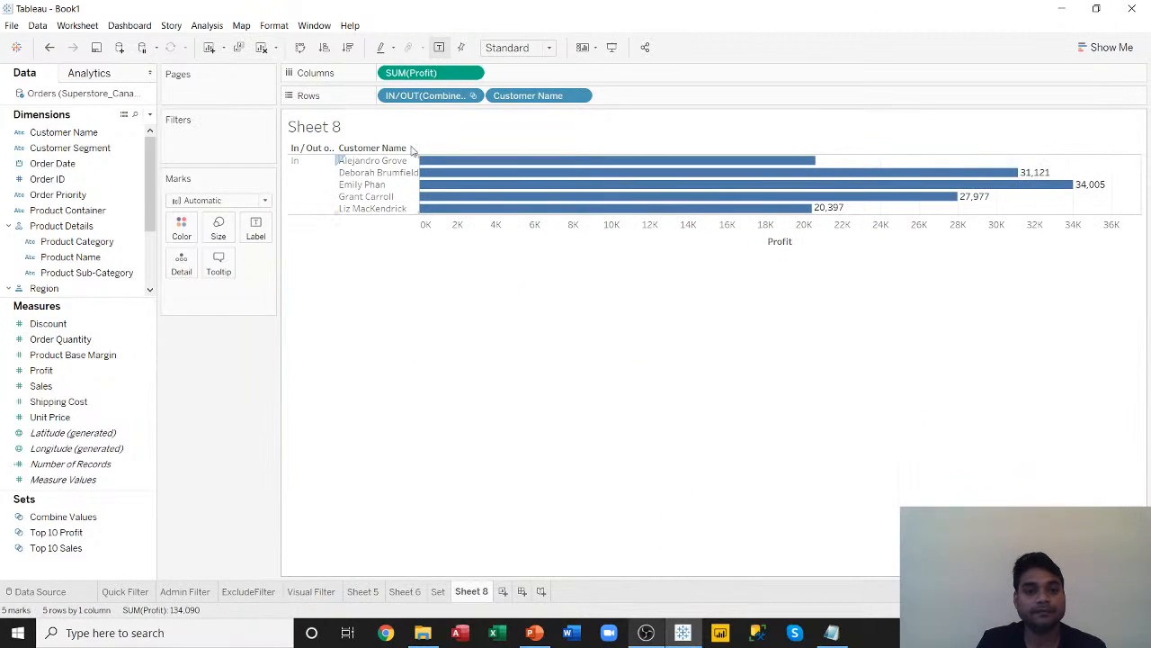
Replace Profit with Sales as the measure in the columns of the combined set chart.
left_click_drag(430, 73, 36, 266)
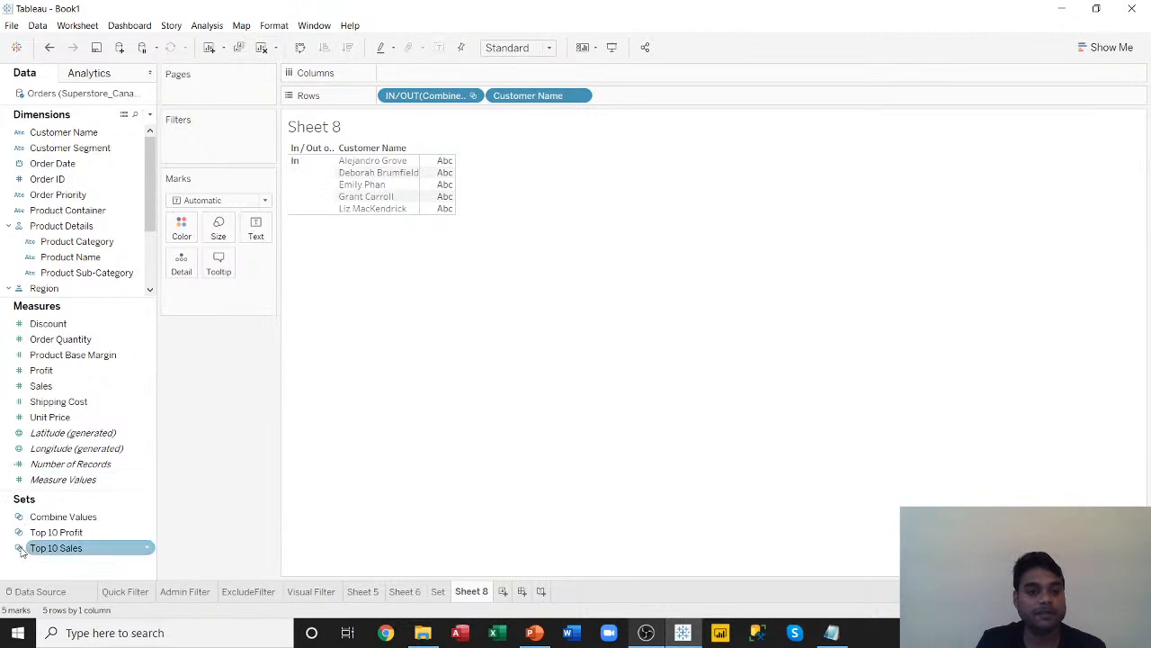
mouse_move(56, 386)
left_mouse_down()
mouse_move(419, 100)
mouse_move(409, 76)
left_mouse_up()
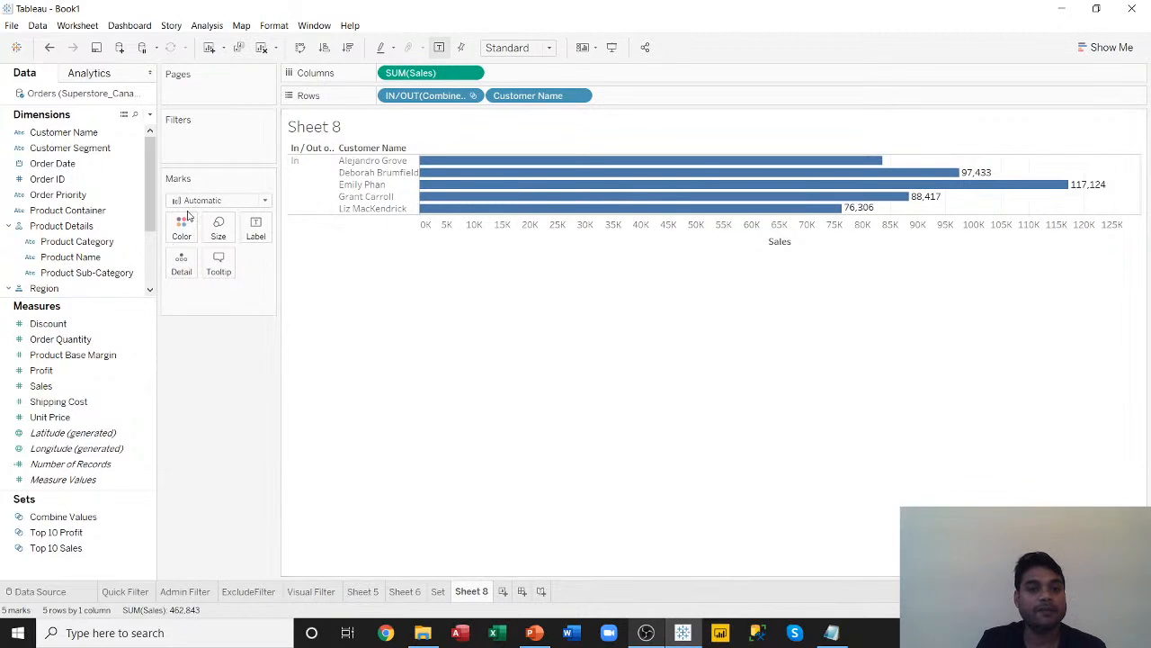
left_click(70, 257)
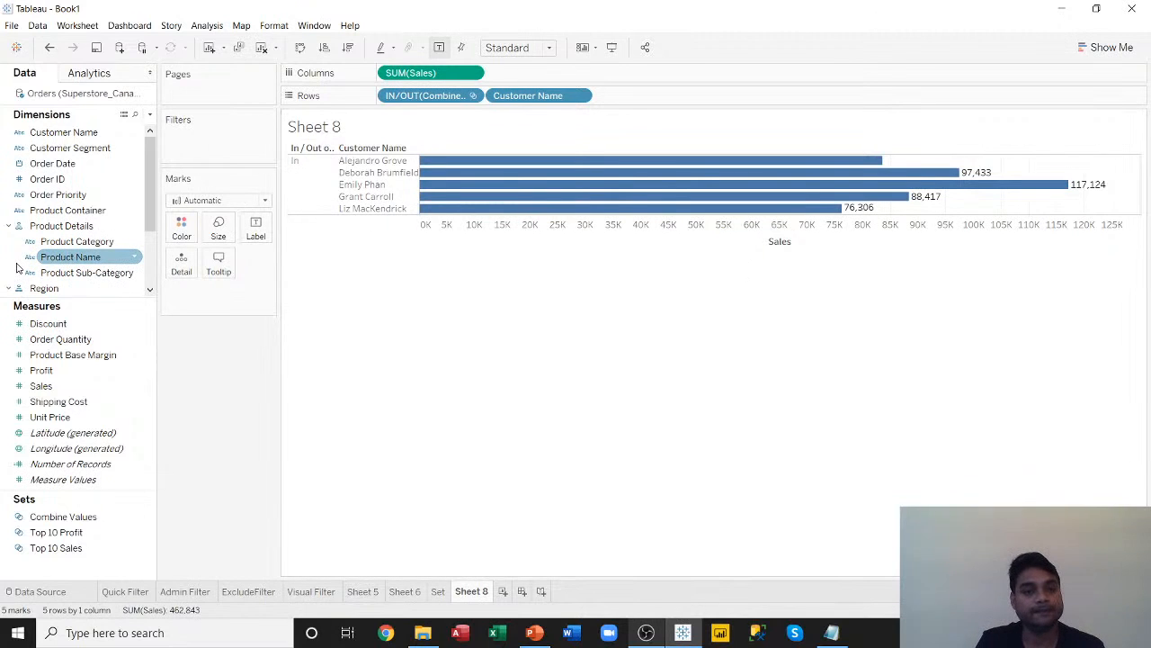
Clear the combined set chart from Sheet 8.
left_click(115, 528)
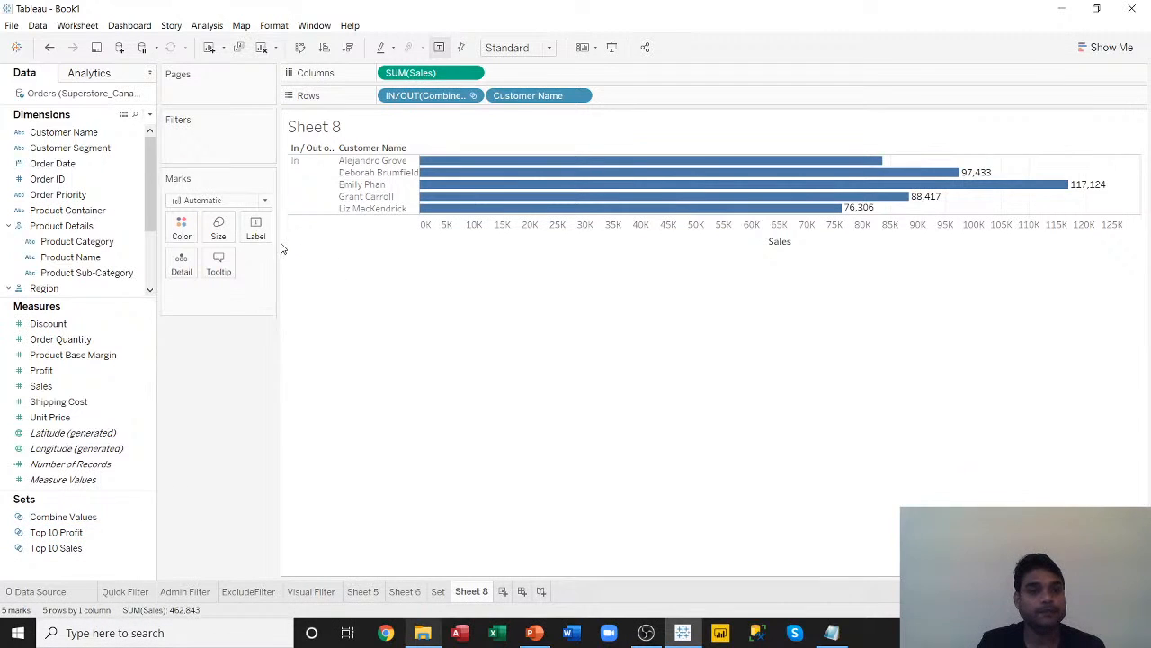
left_click(85, 519)
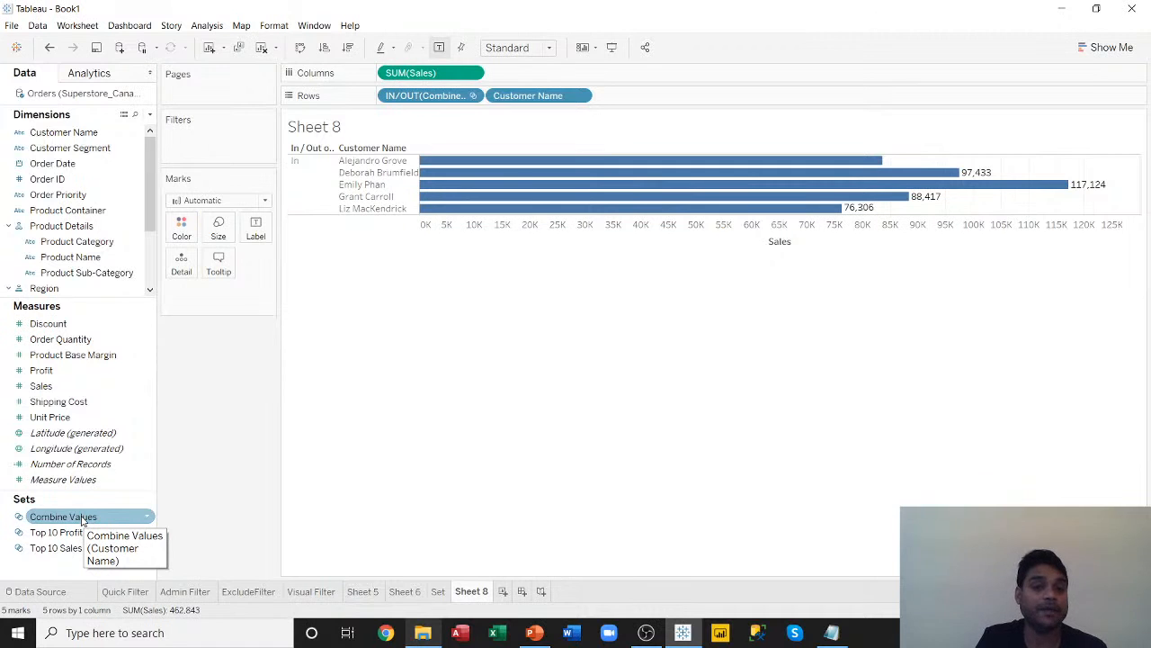
left_click(261, 48)
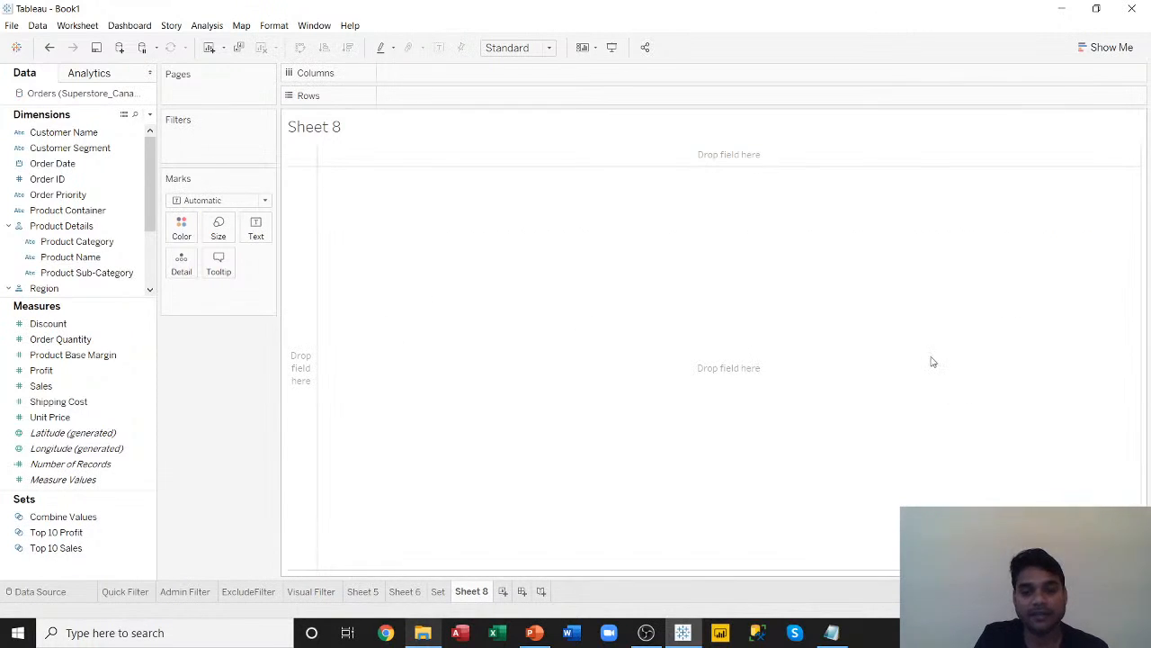
Chart Sales by Customer Name as horizontal bars, sorted in descending order of sales.
left_click(96, 135)
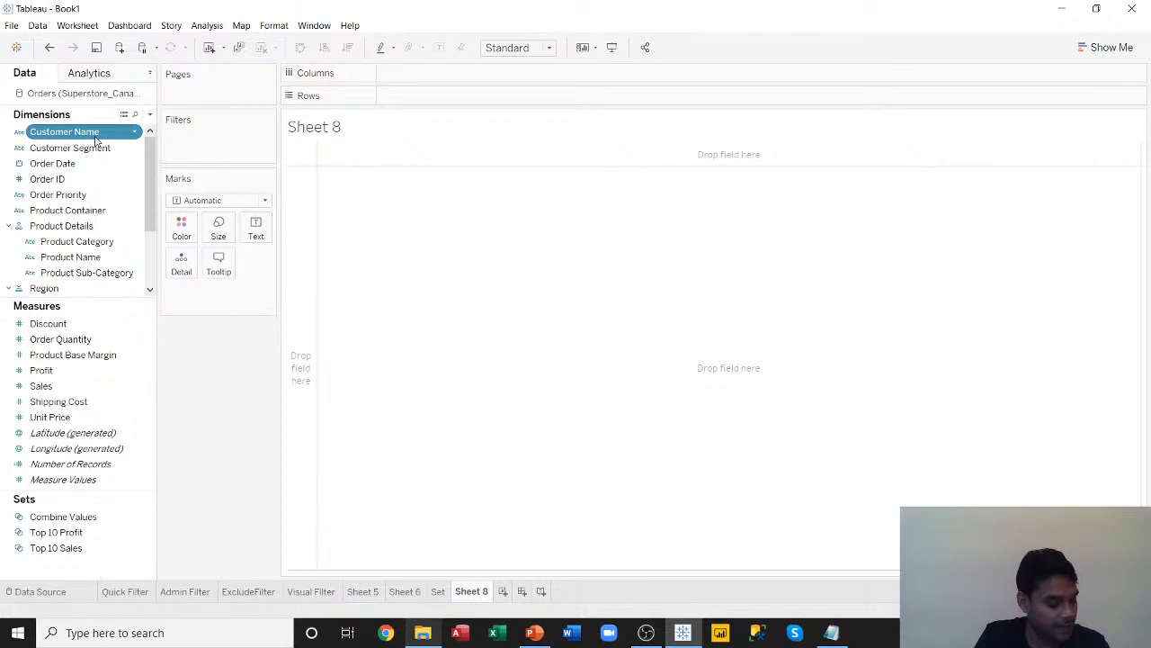
left_click(47, 387, "ctrl")
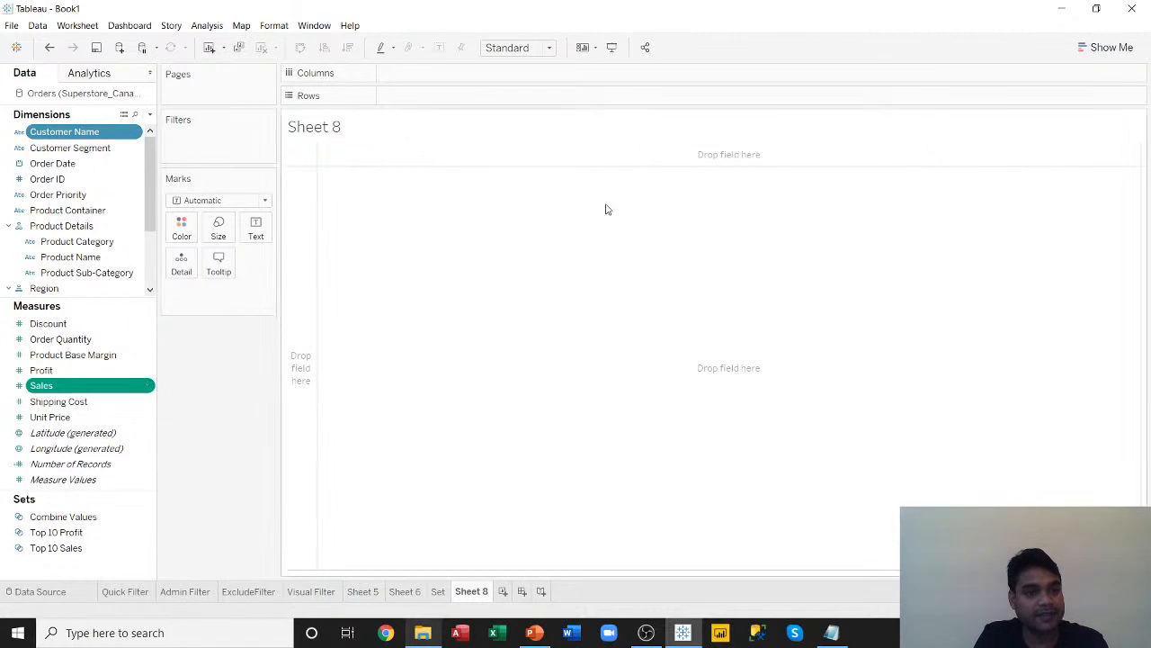
left_click(1106, 47)
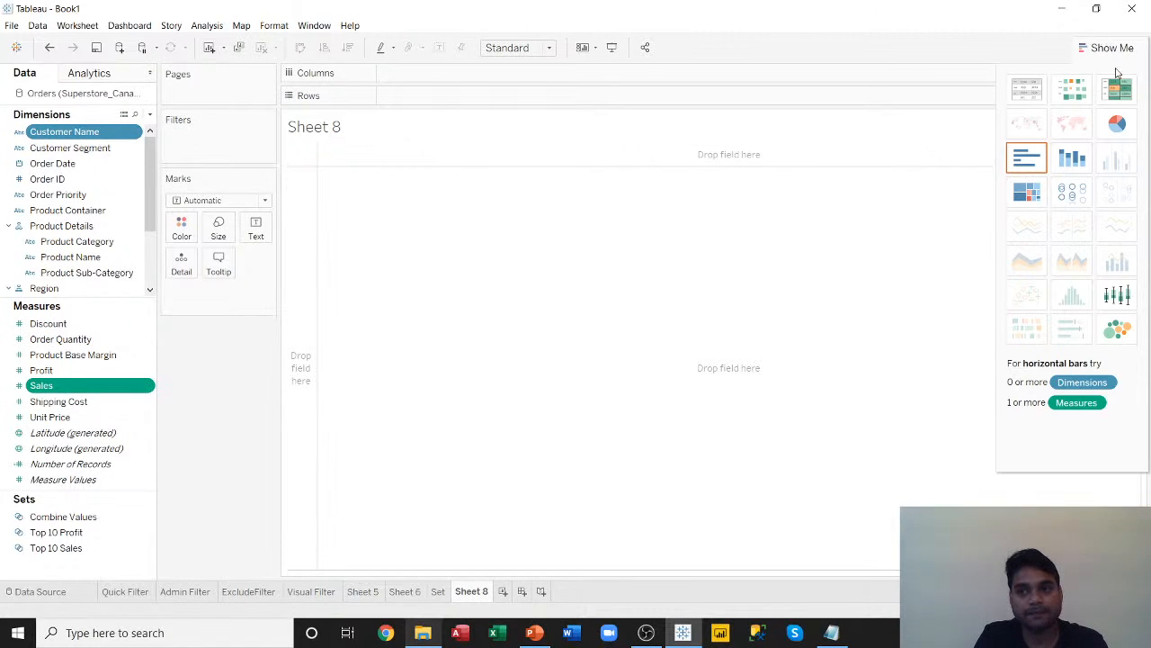
left_click(1032, 160)
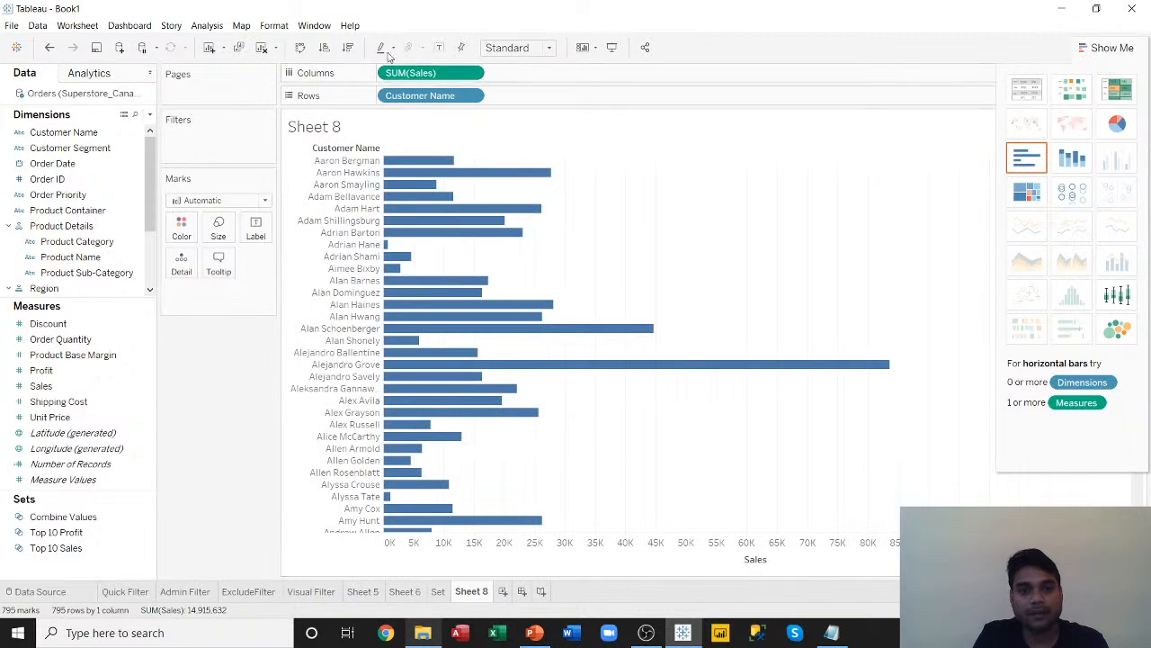
left_click(348, 48)
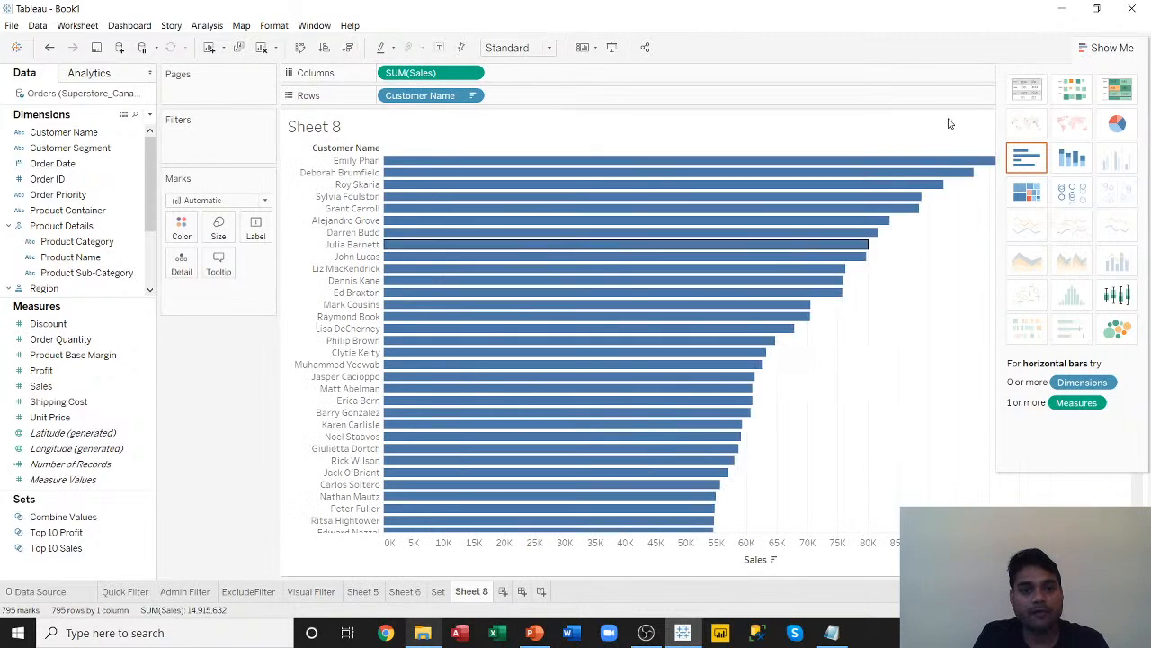
left_click(1118, 40)
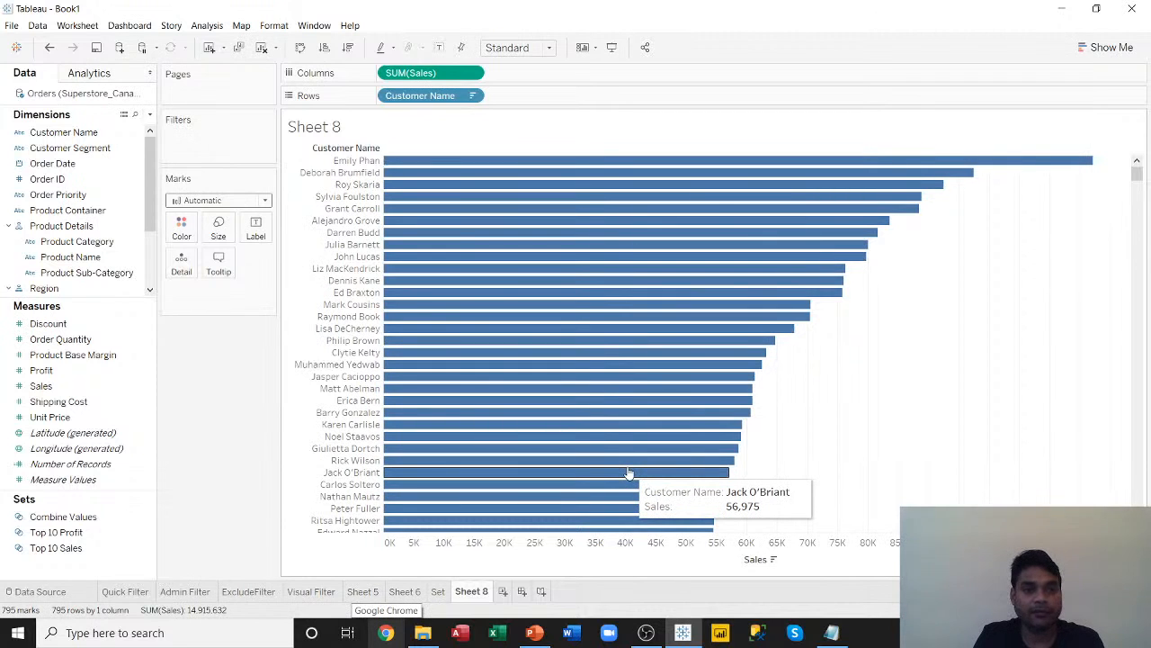
left_click(75, 133)
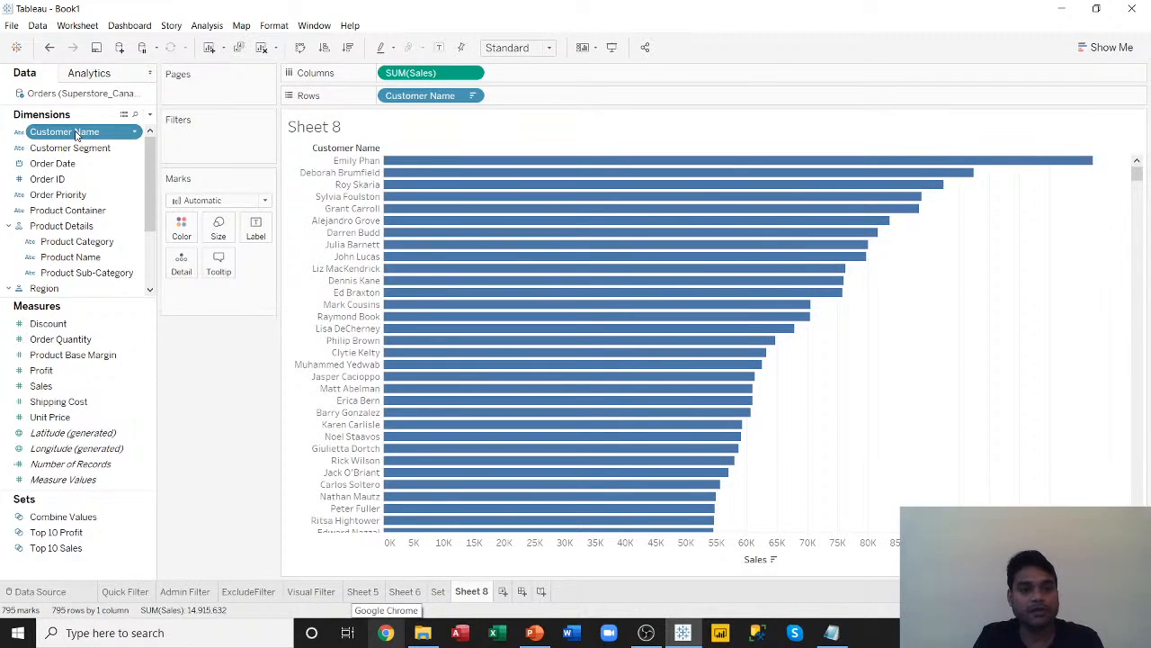
left_click(135, 132)
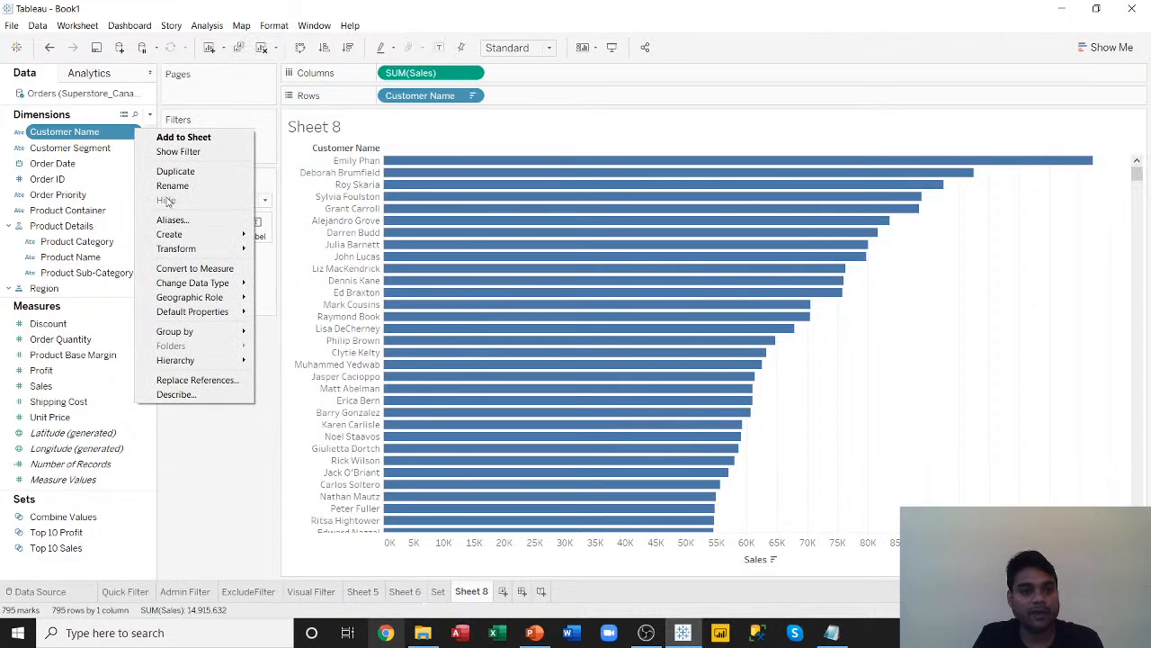
mouse_move(184, 237)
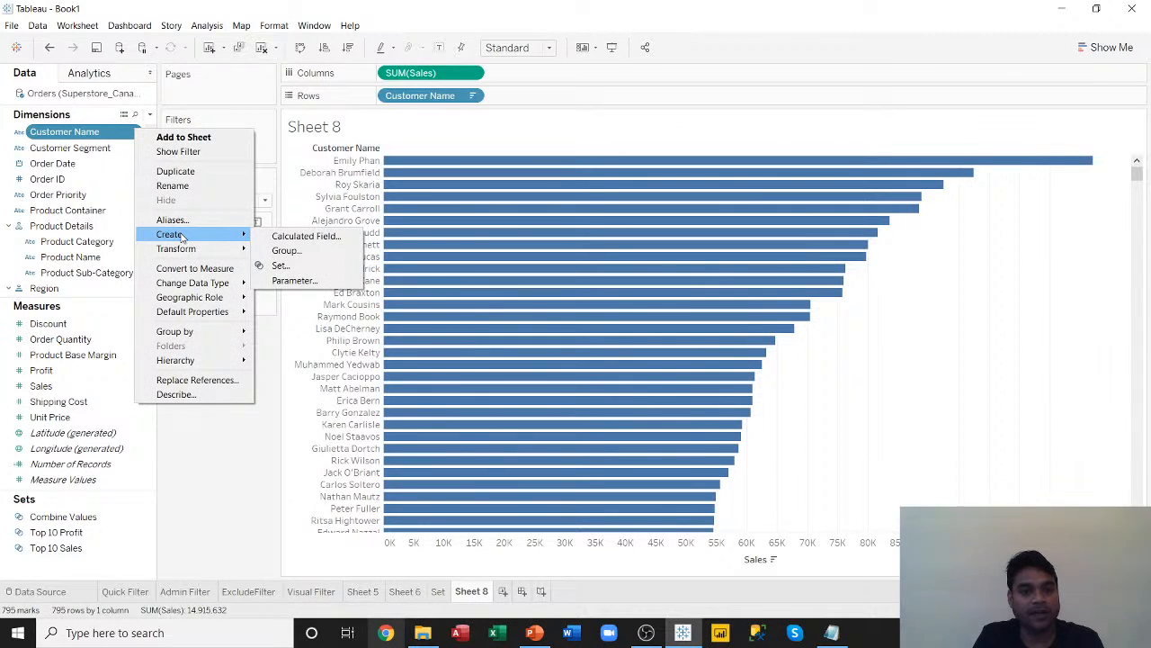
left_click(297, 268)
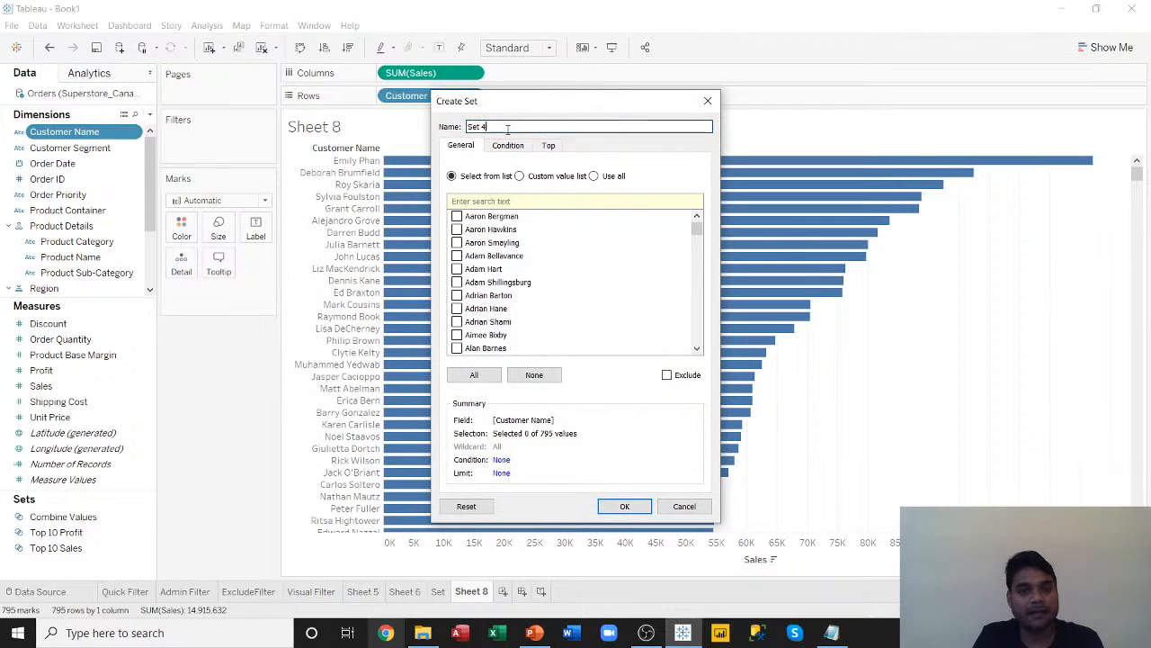
left_click_drag(507, 126, 465, 127)
type("Top 100")
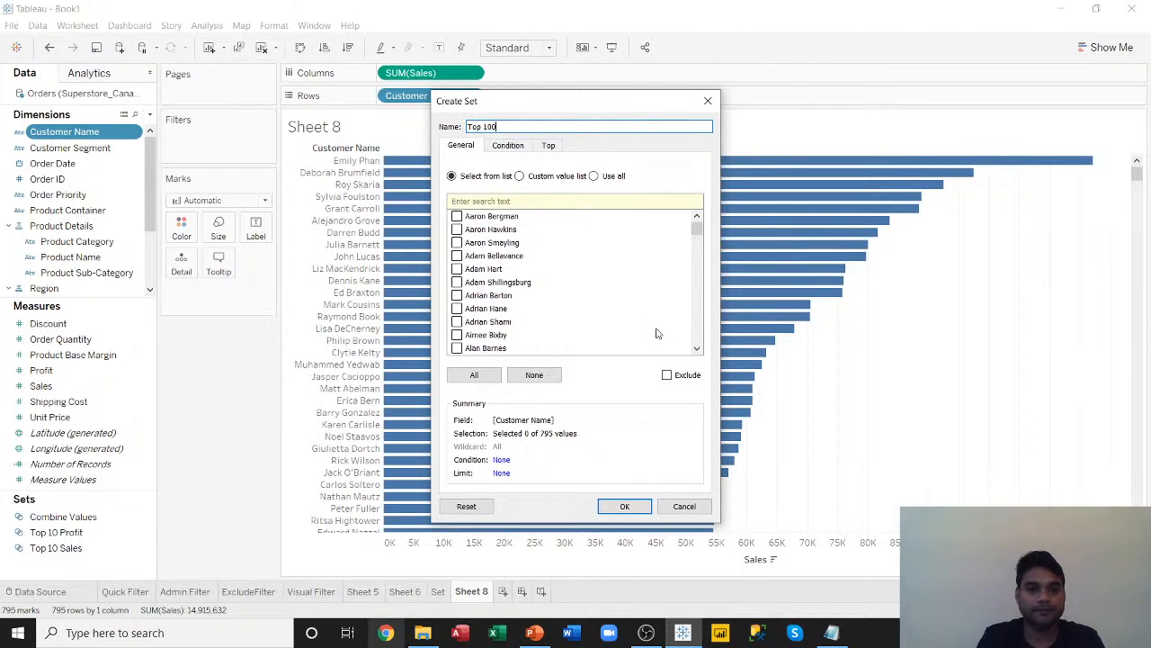
type(" Sales")
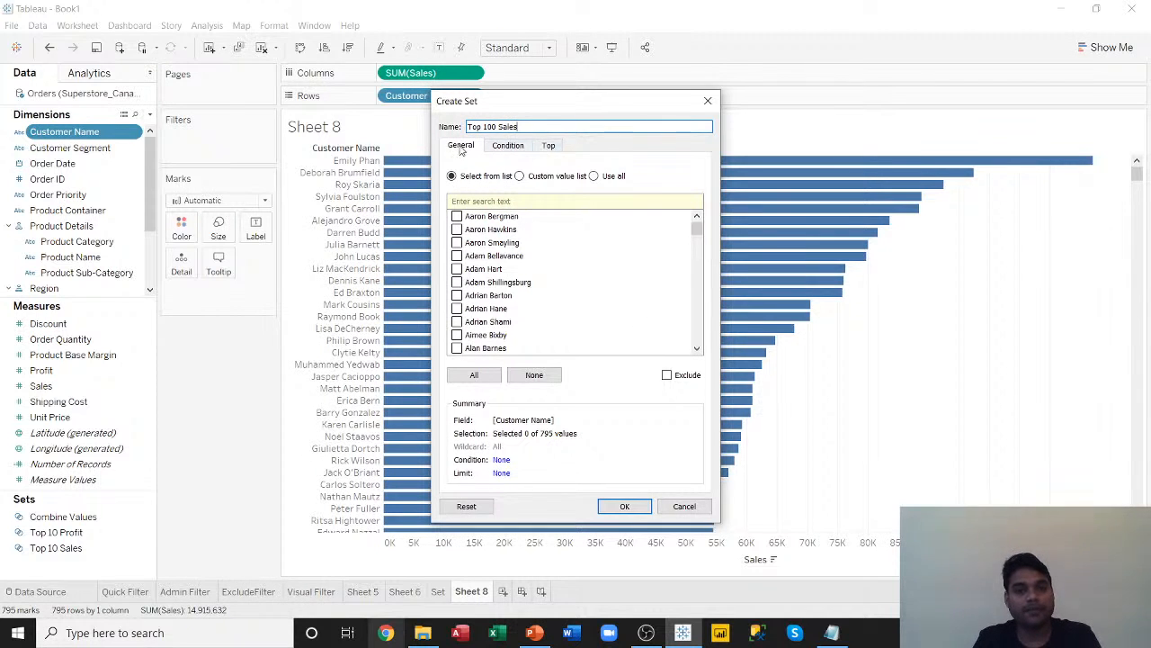
left_click(506, 145)
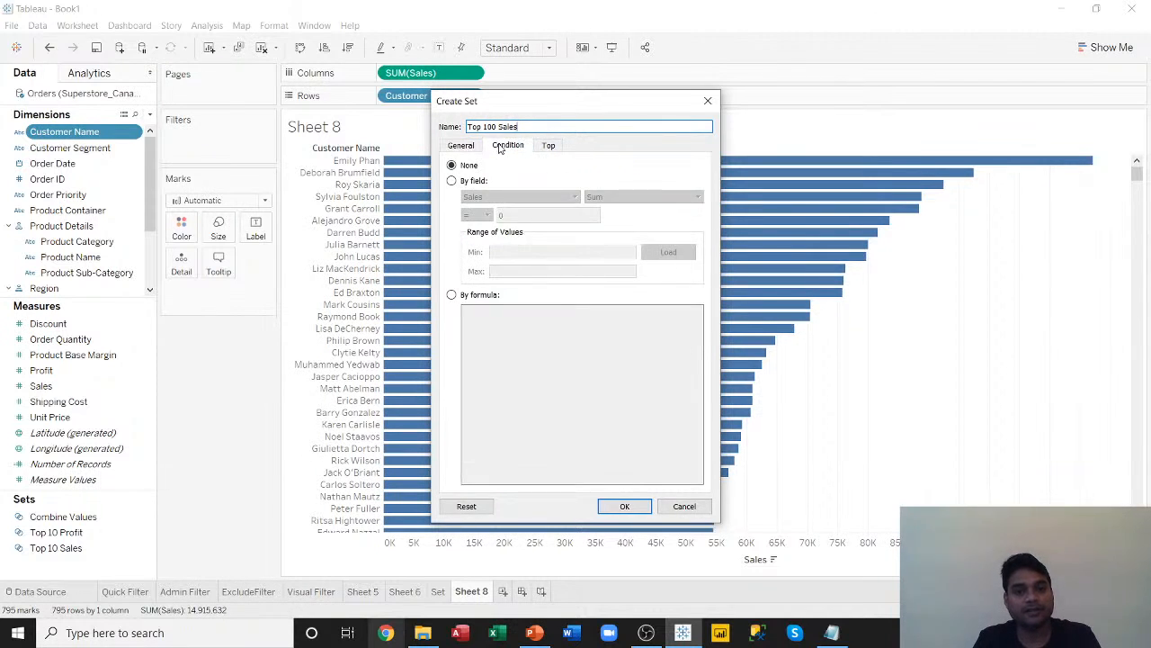
left_click(548, 147)
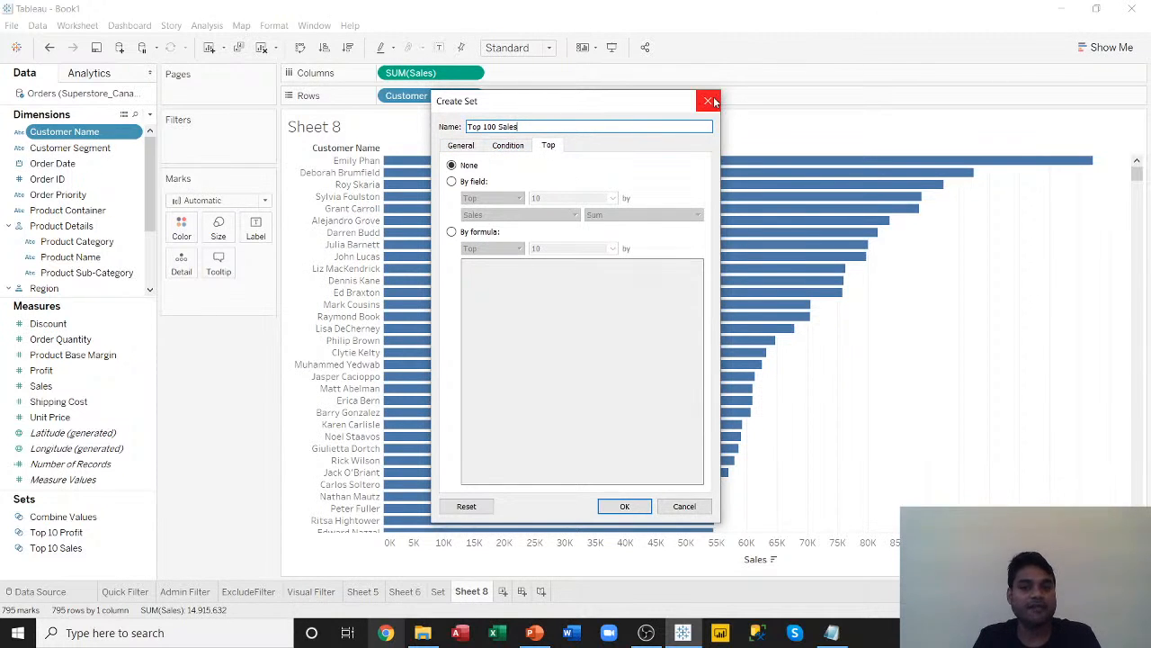
left_click(684, 507)
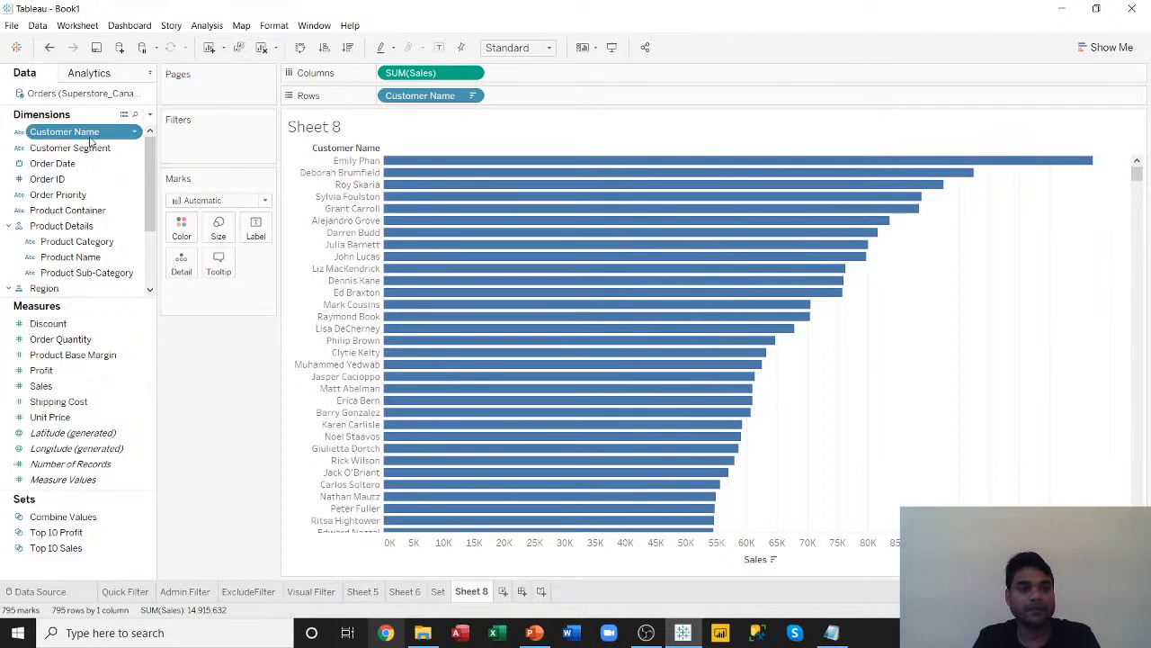
Start a new set based on Customer Name and name it Top 100.
mouse_move(457, 438)
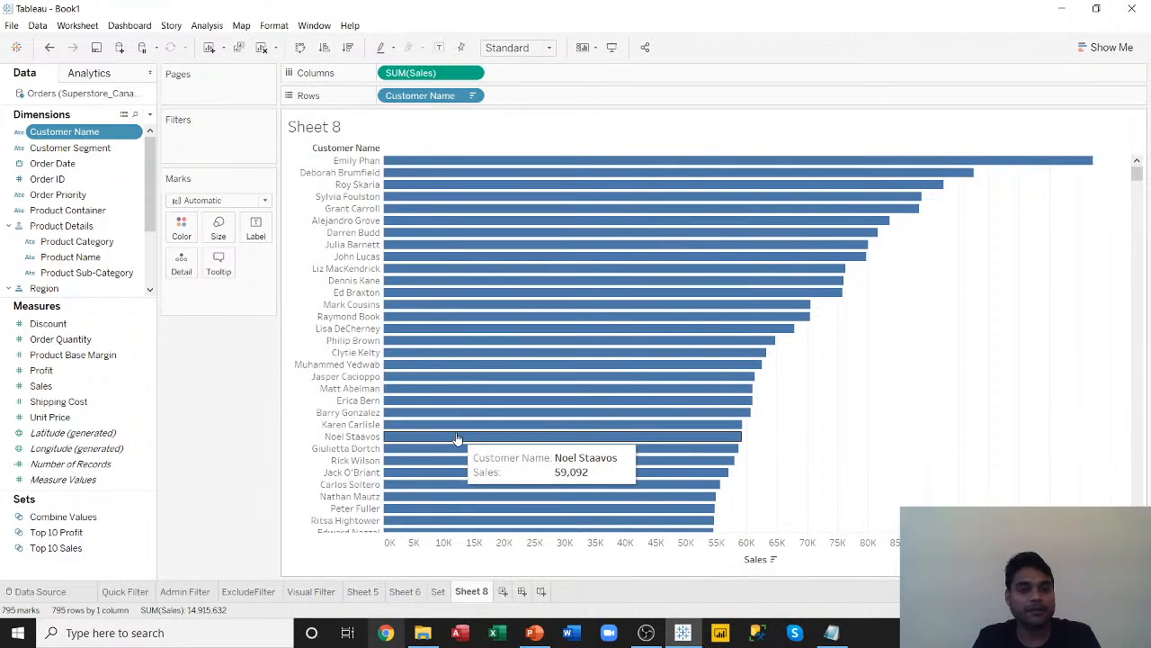
left_click(88, 132)
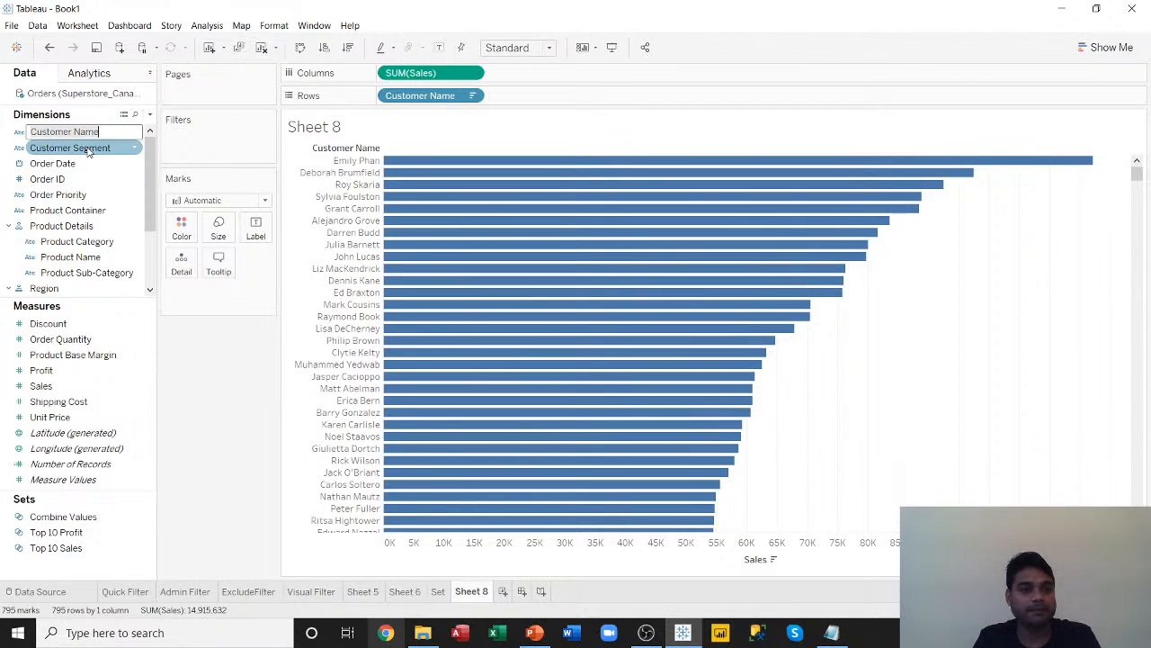
key("Return")
left_click(135, 133)
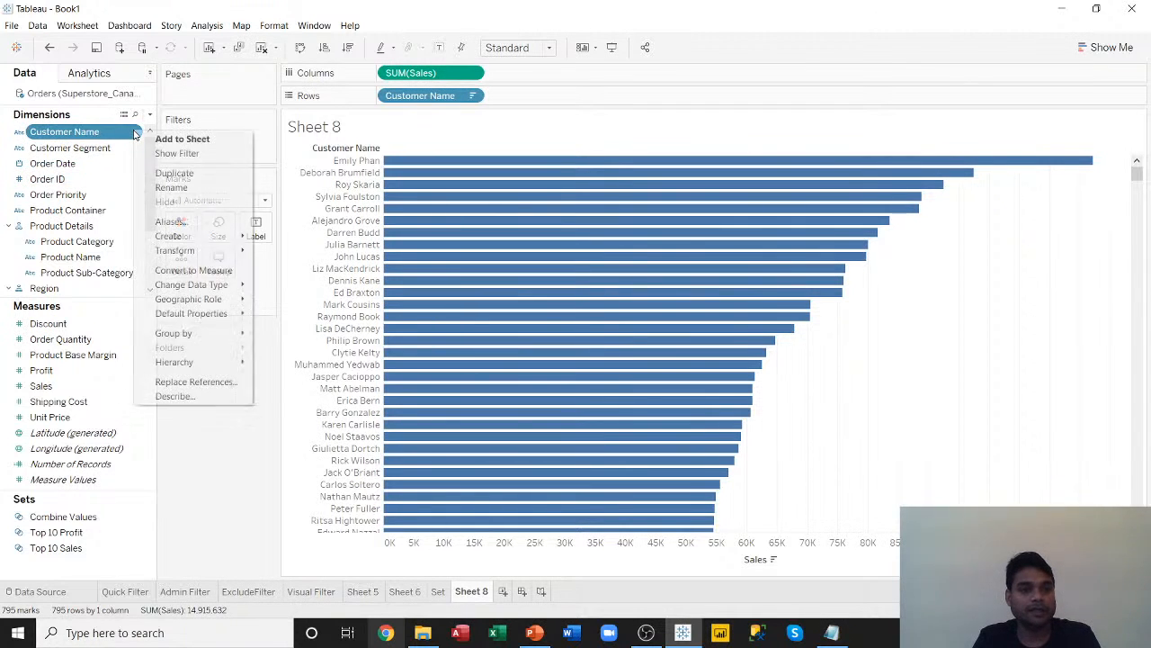
mouse_move(189, 241)
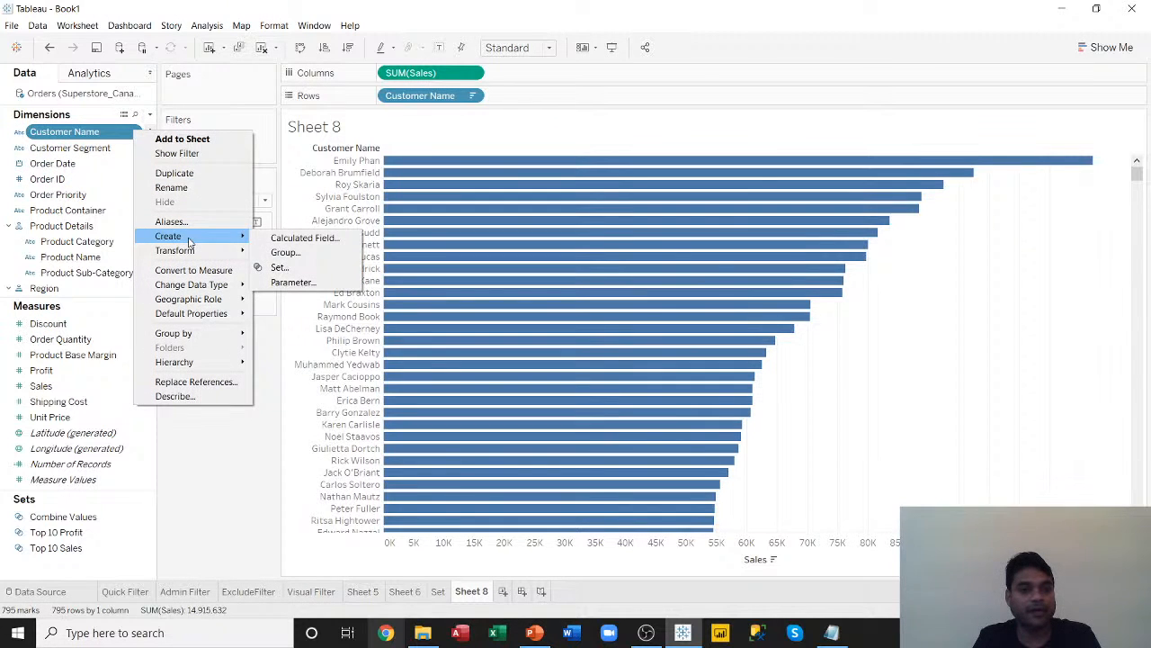
left_click(310, 267)
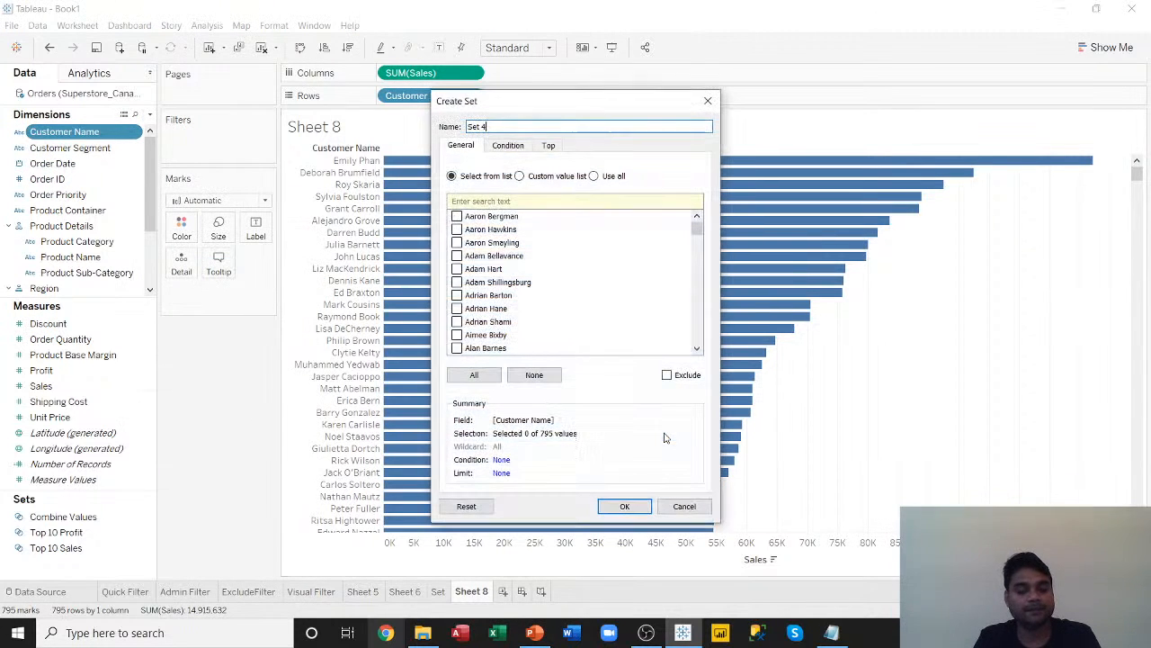
left_click(548, 146)
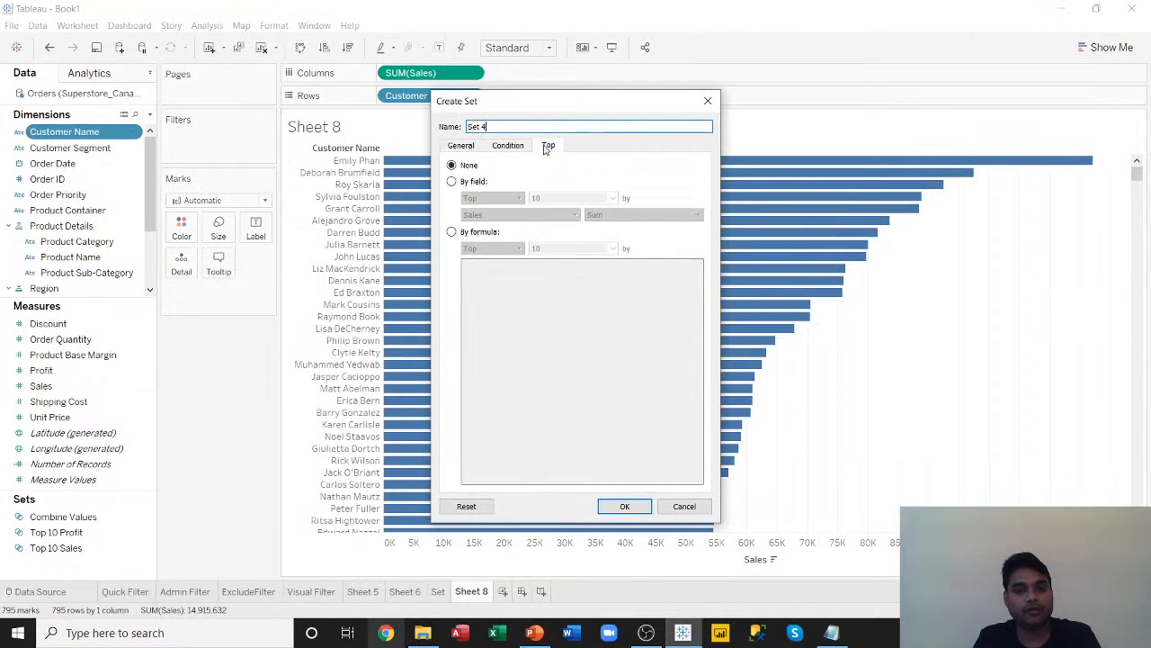
left_click_drag(507, 127, 404, 144)
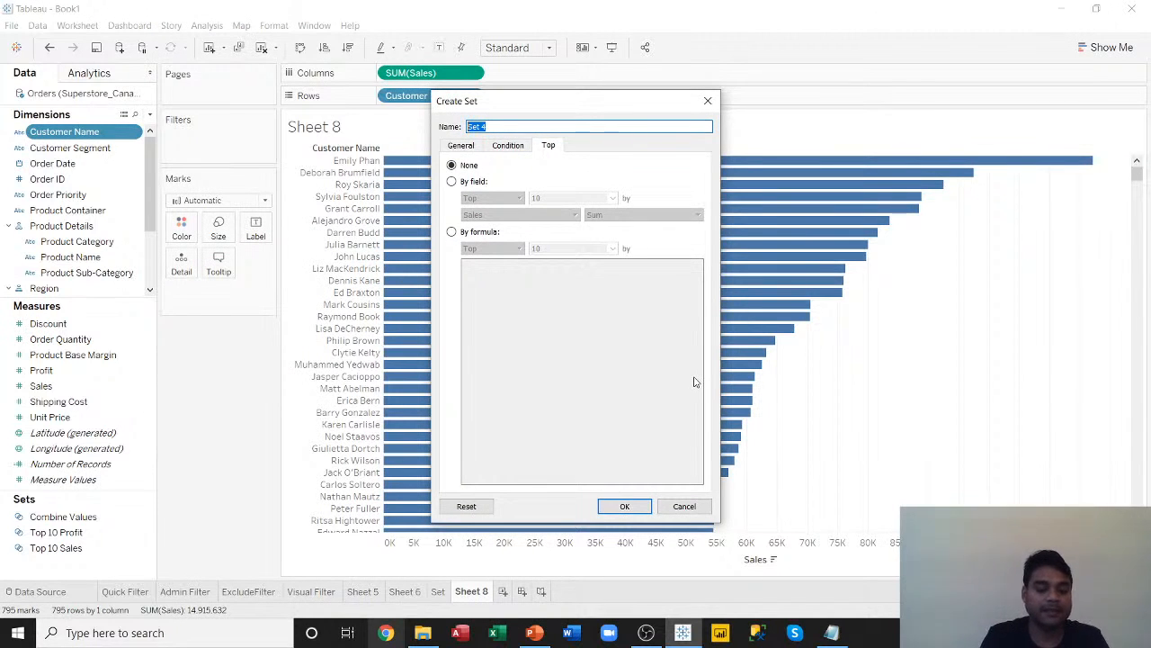
type("Top 100")
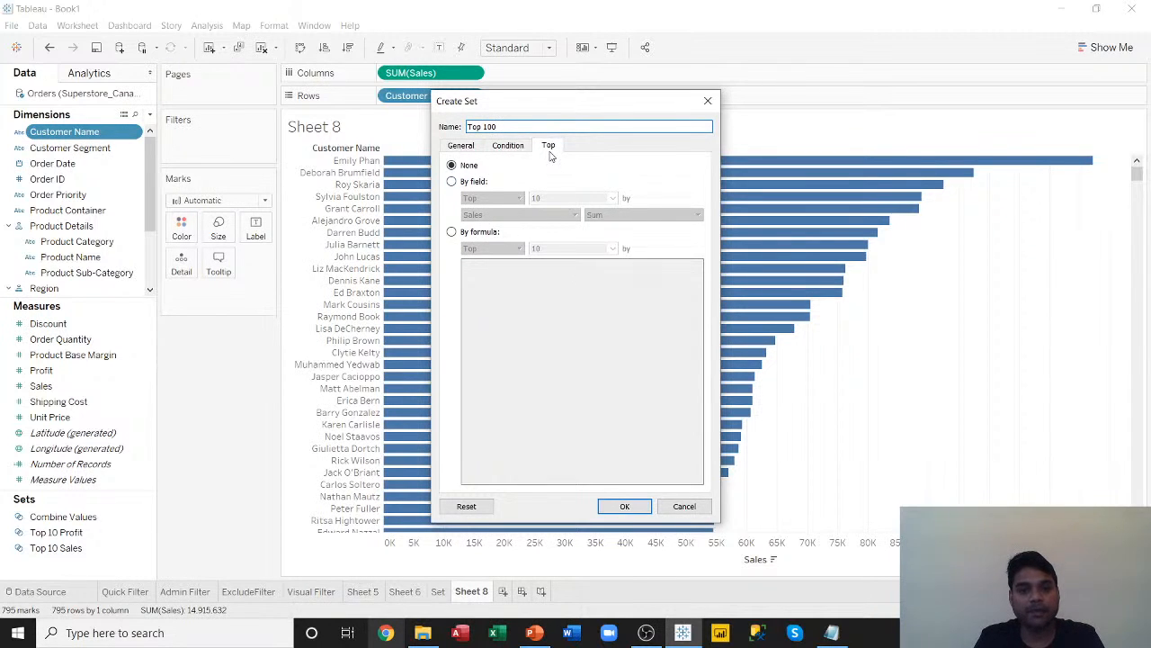
Limit the set by field to the top 100 customers by the sum of Sales.
left_click(452, 182)
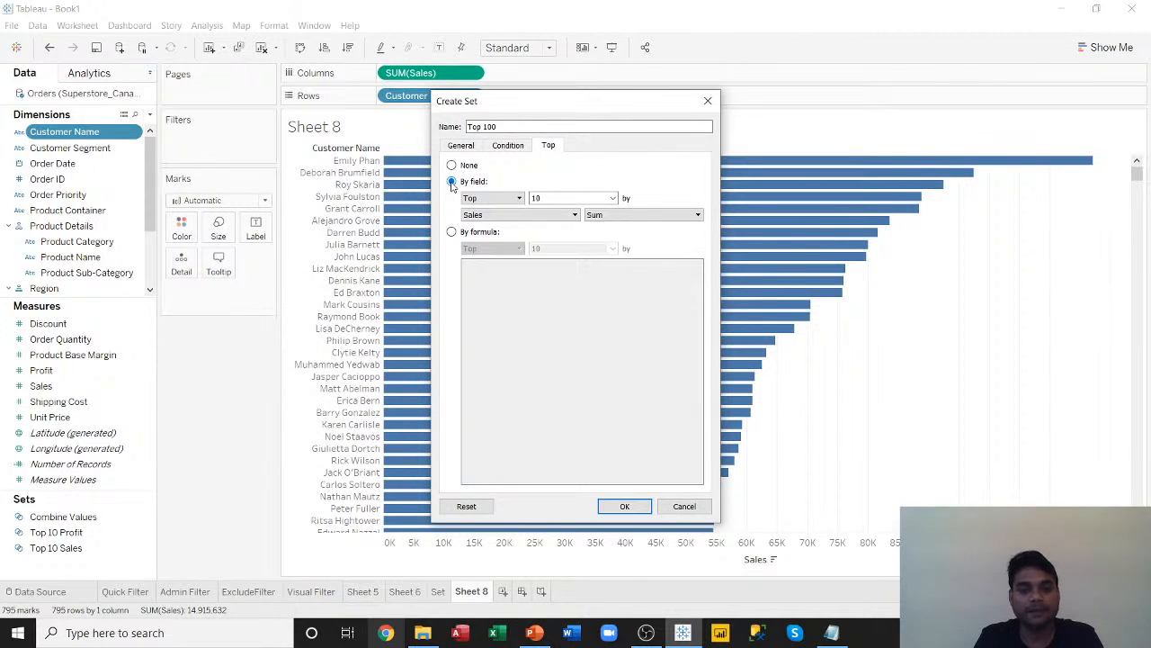
left_click(504, 198)
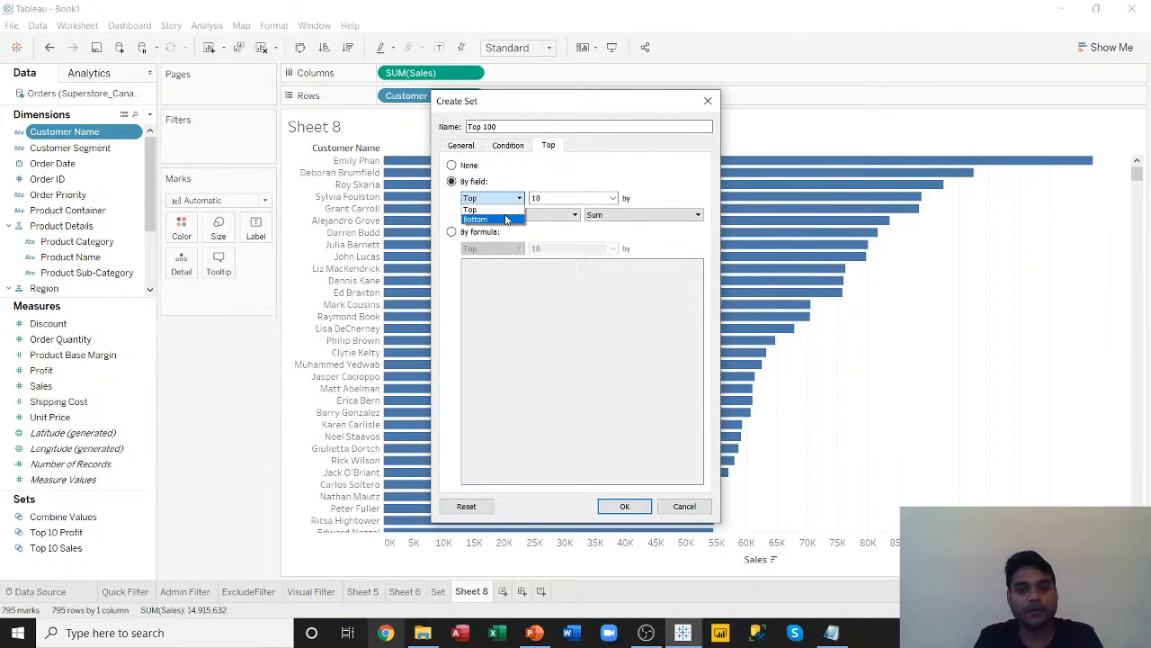
left_click(495, 209)
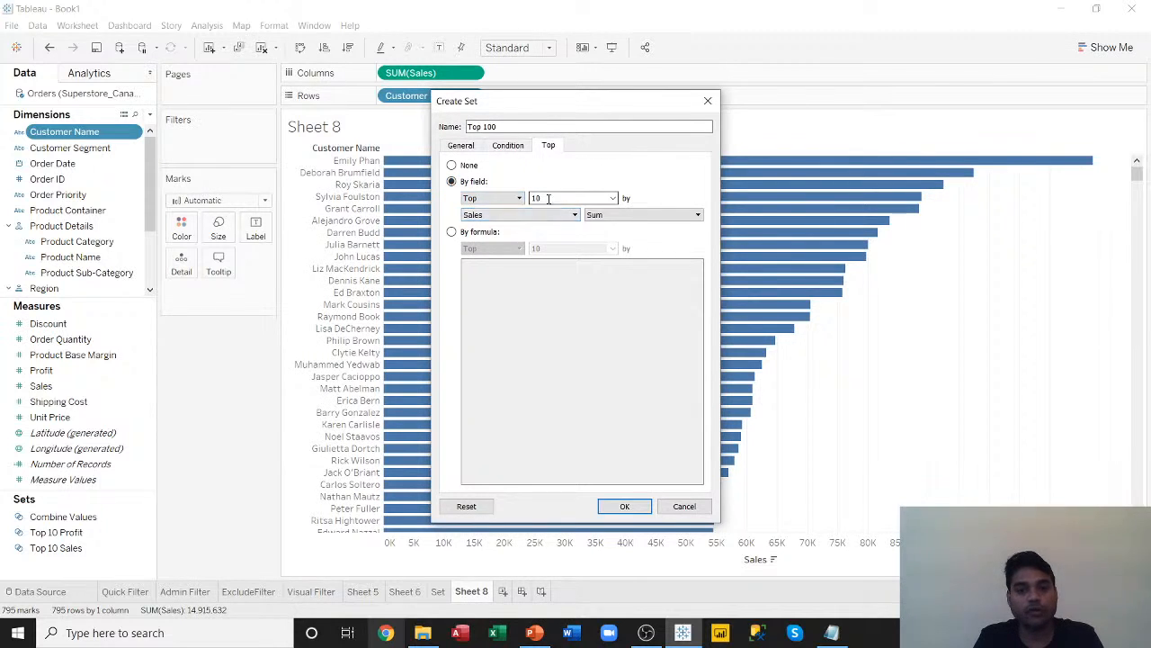
double_click(578, 194)
type("1")
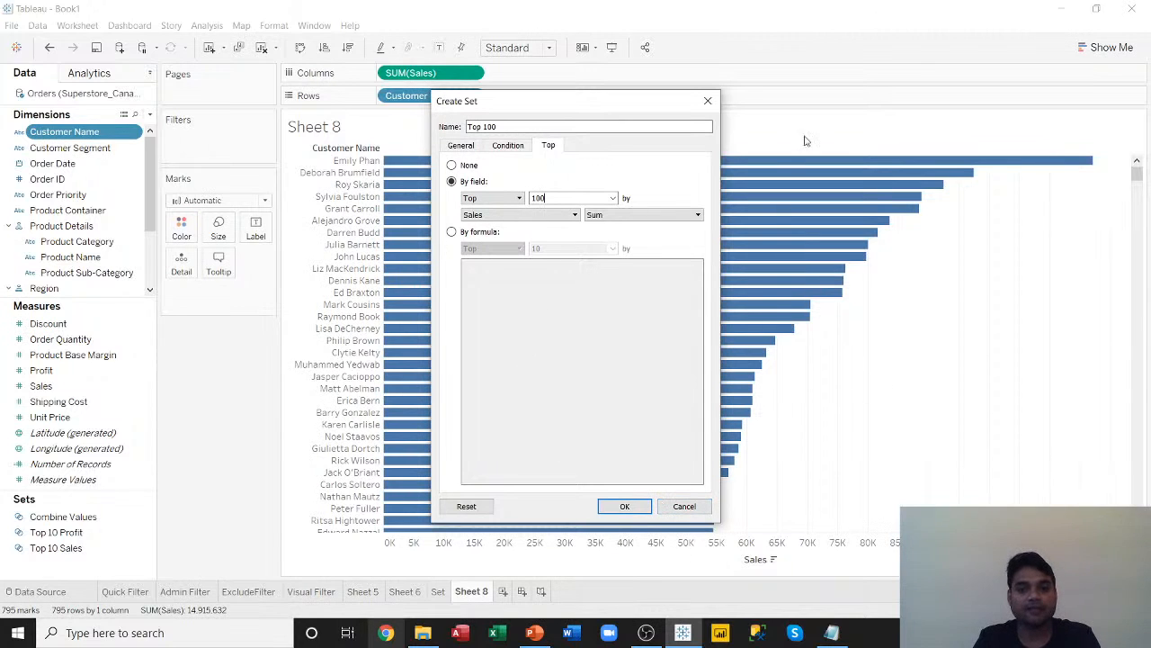
left_click(511, 215)
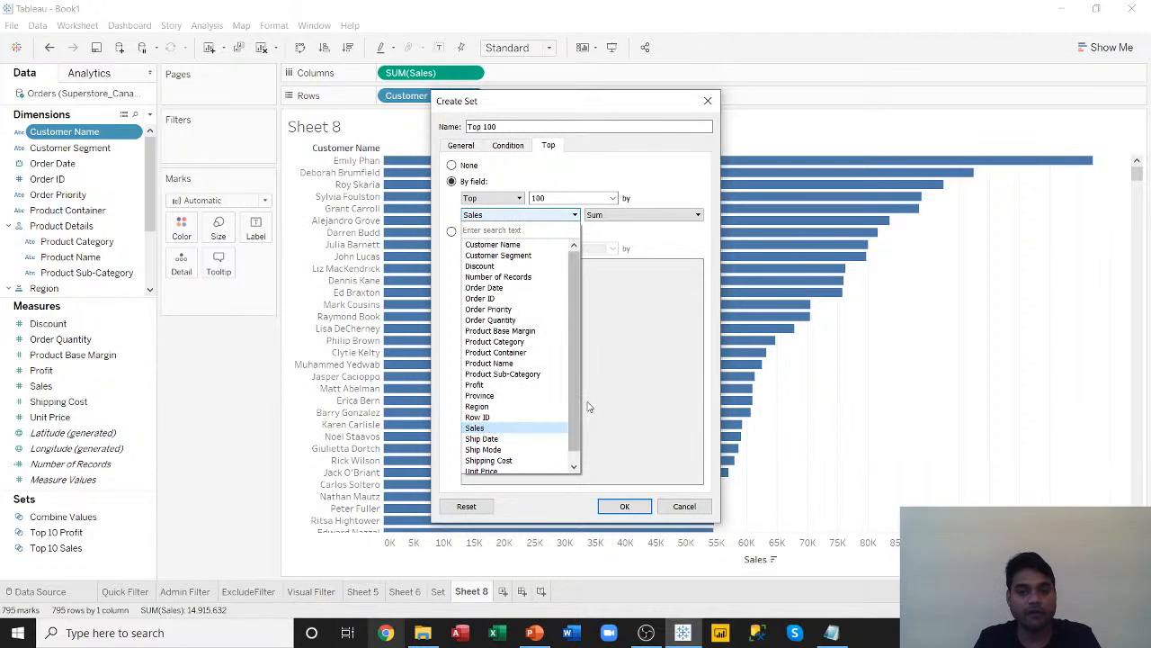
left_click_drag(576, 303, 584, 439)
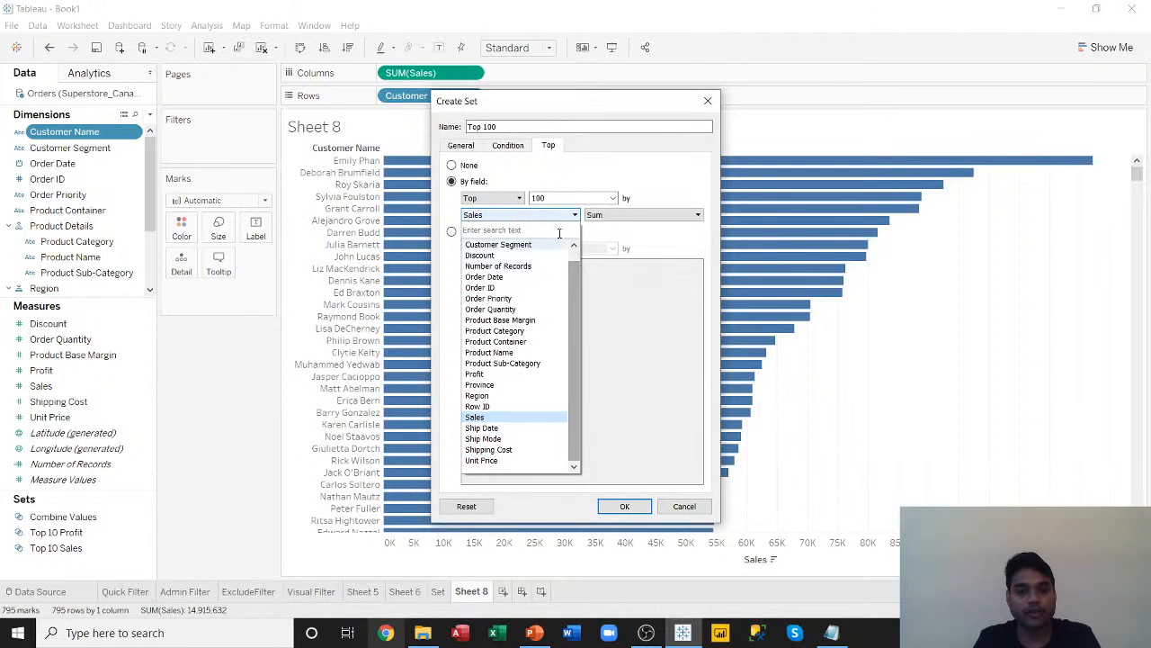
left_click(477, 420)
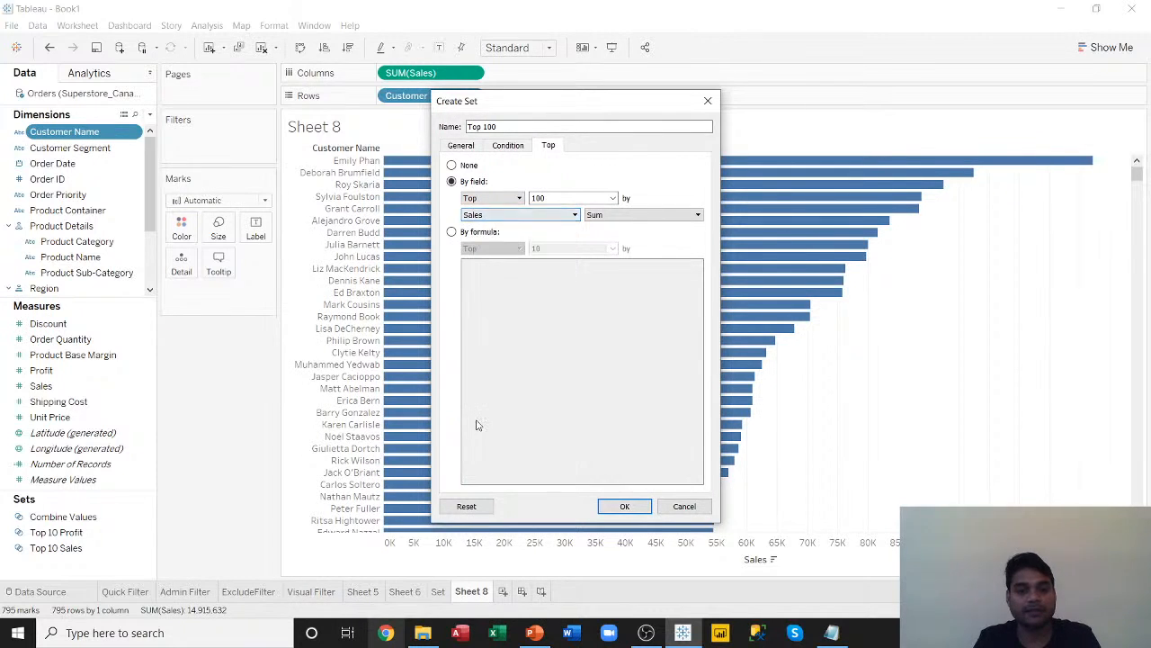
left_click(654, 221)
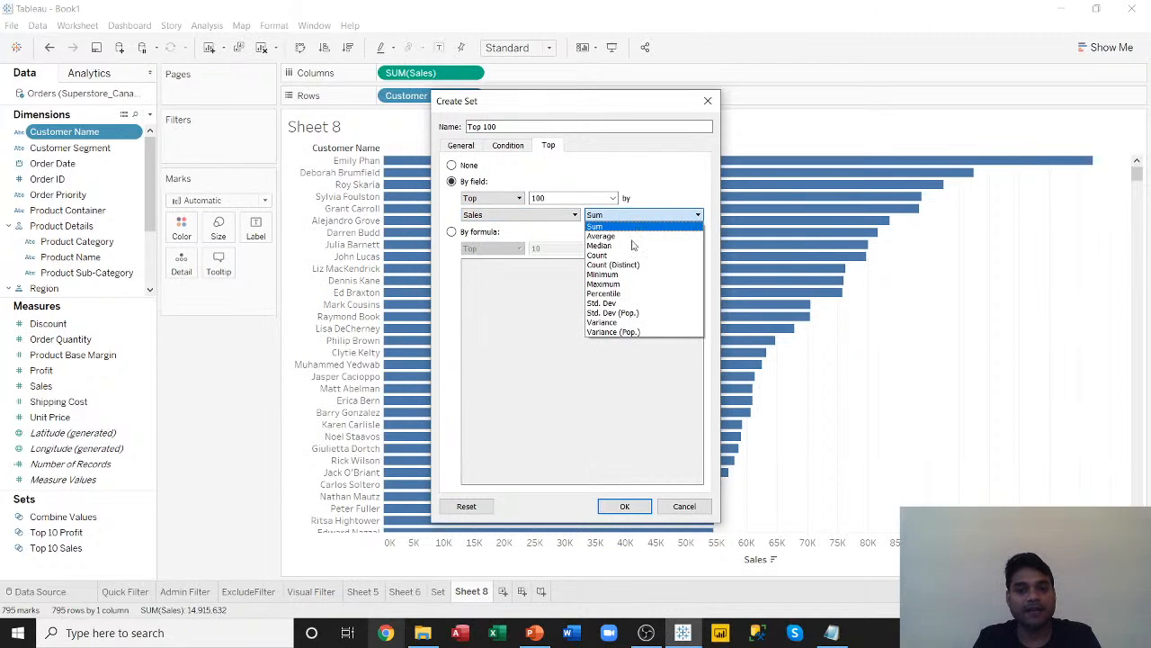
left_click(608, 227)
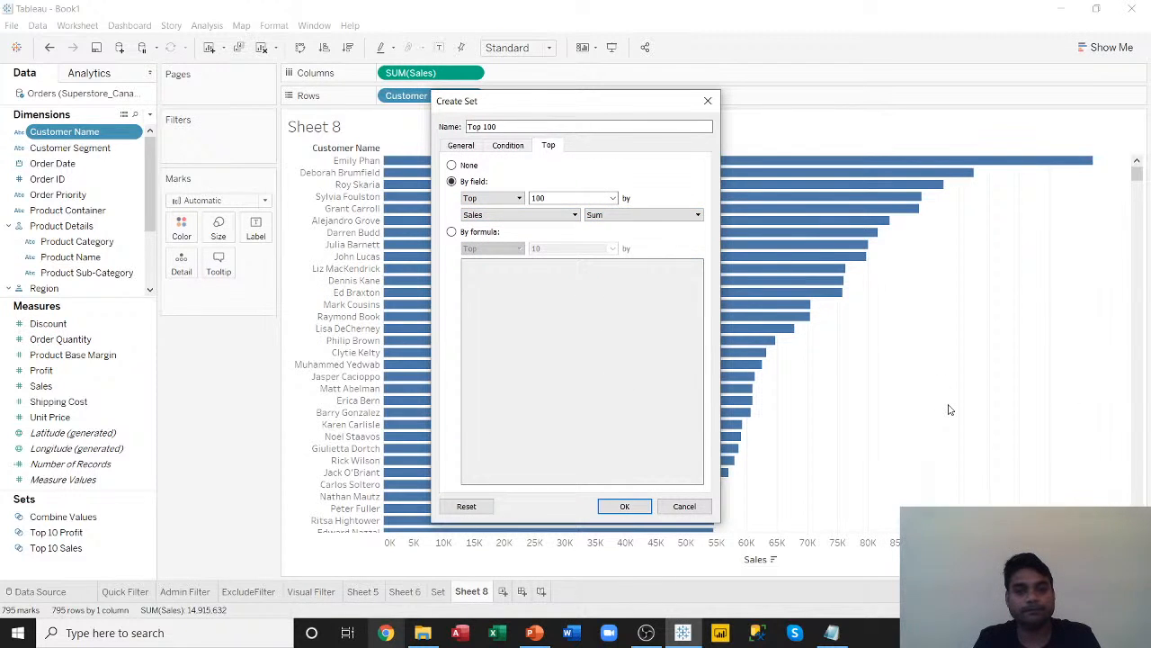
Create the Top 100 set, replace Customer Name on Rows with it, and add Customer Name after it.
left_click(625, 506)
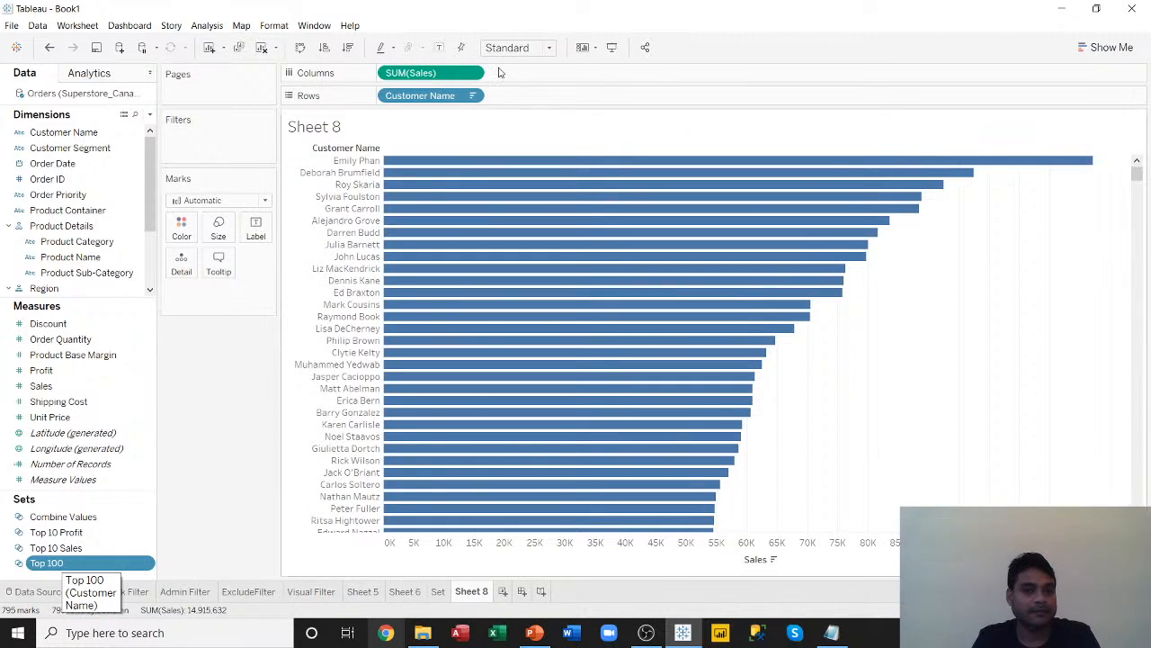
left_click_drag(422, 96, 447, 95)
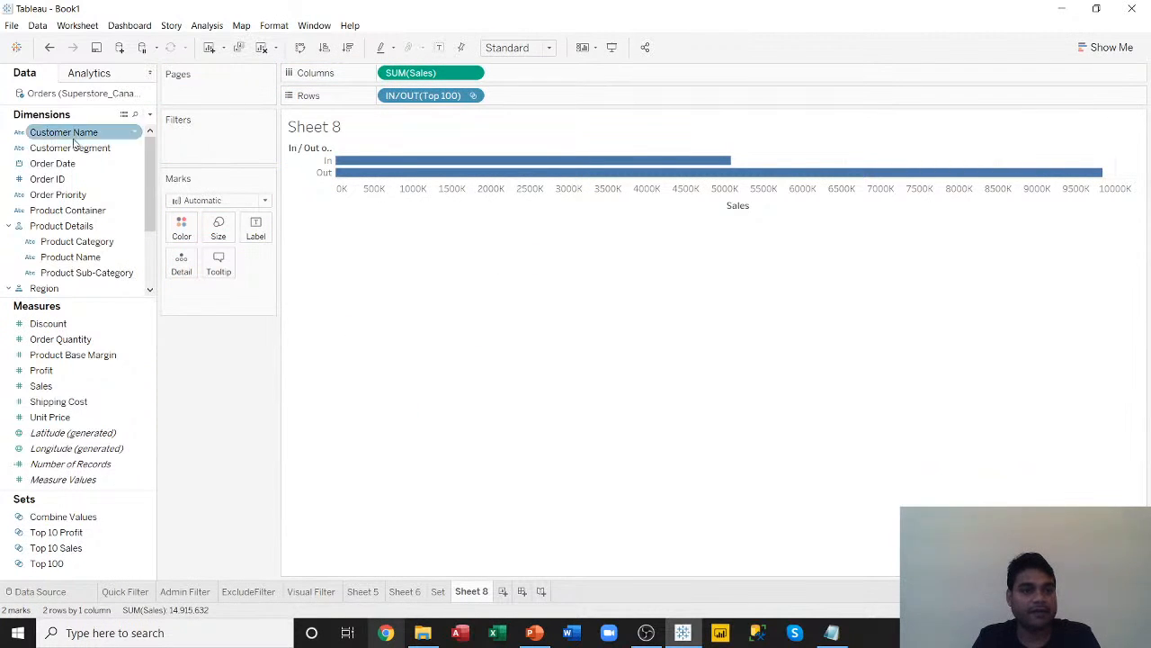
left_click_drag(63, 132, 545, 97)
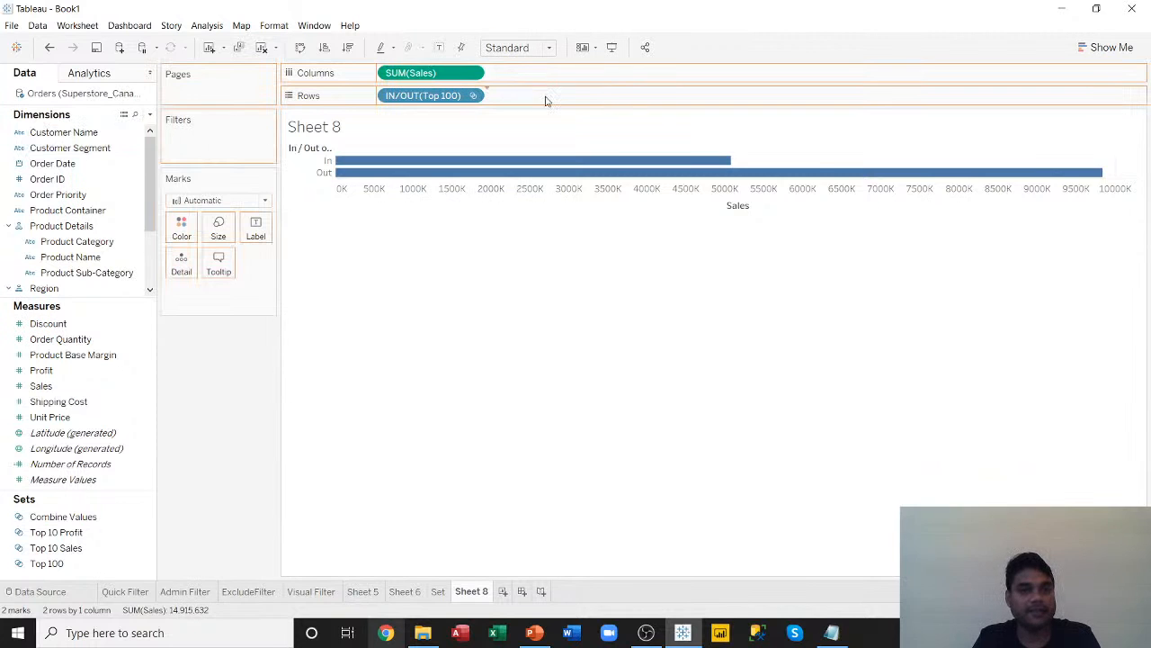
Hide the Out group of the Top 100 set and review the customers within the set.
scroll(364, 288, "down", 15)
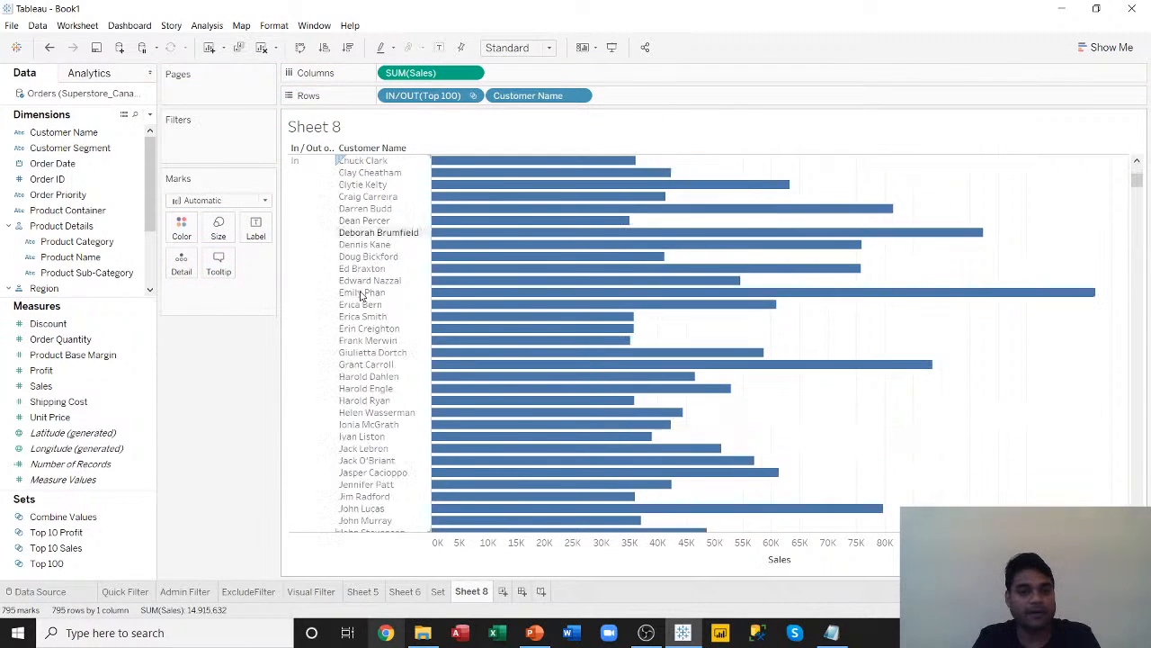
scroll(360, 304, "down", 10)
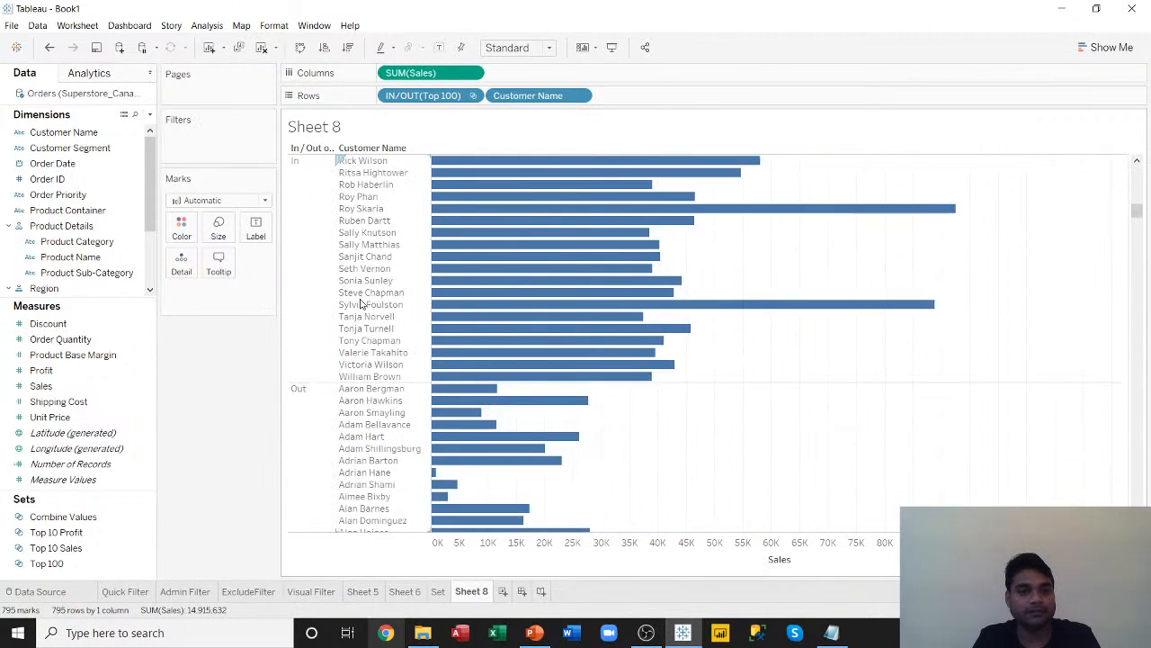
right_click(313, 254)
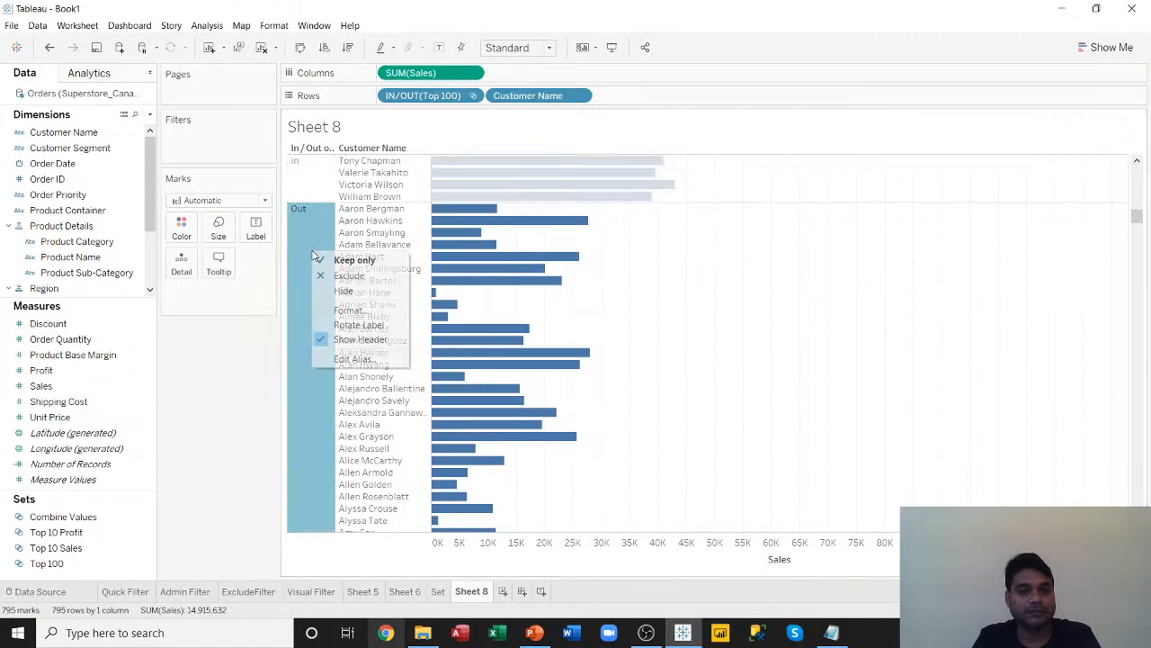
left_click(344, 290)
scroll(685, 347, "up", 15)
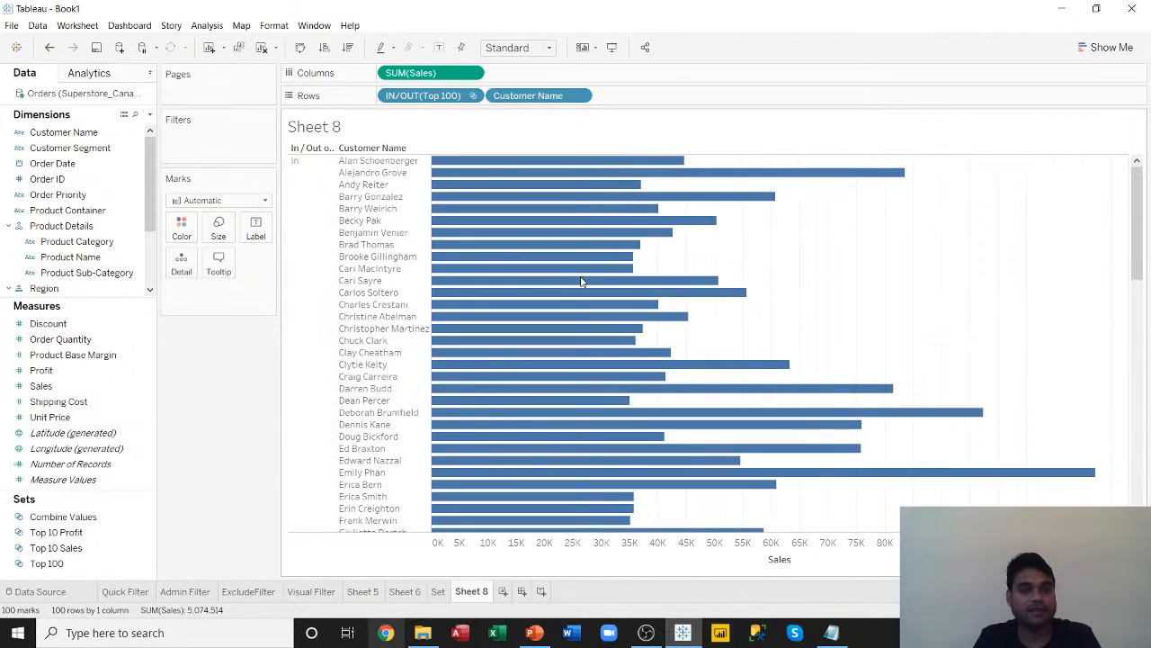
scroll(581, 281, "down", 5)
scroll(581, 282, "down", 15)
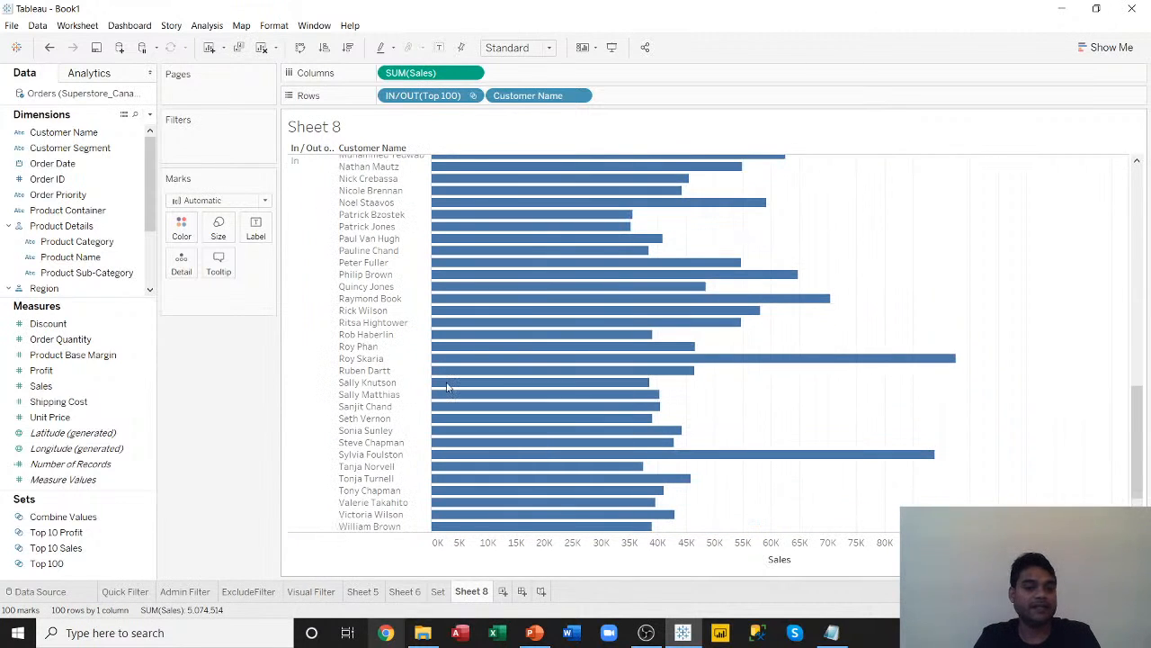
scroll(447, 378, "up", 15)
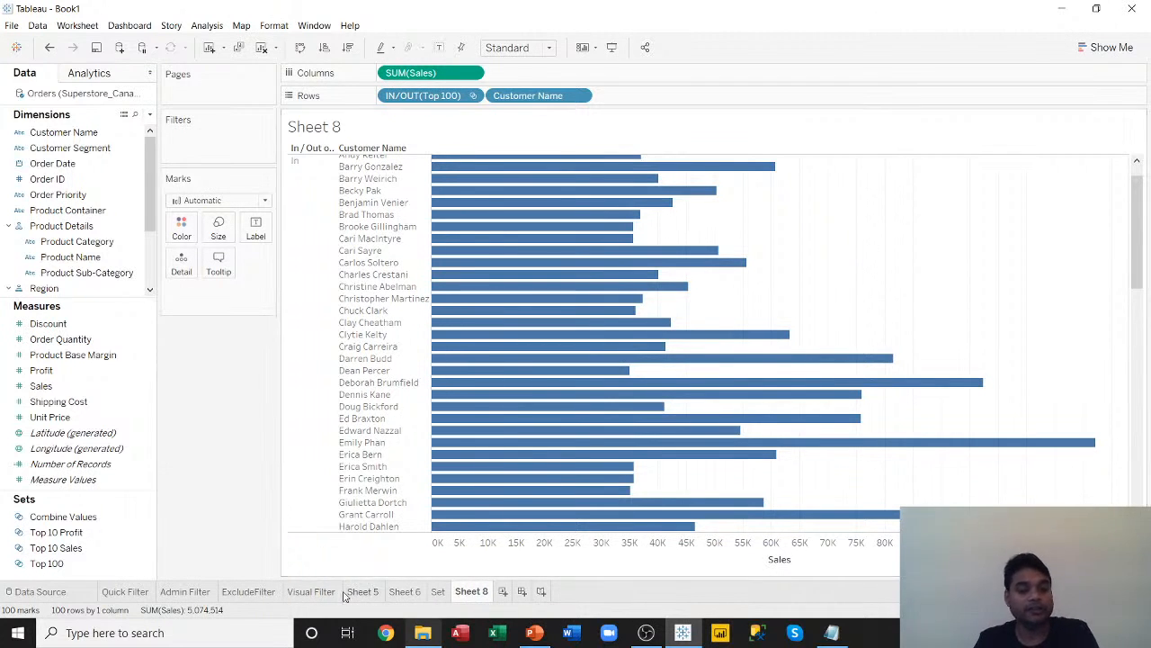
Switch to Sheet 5 to view the profit chart by product sub-category.
left_click(370, 591)
mouse_move(377, 596)
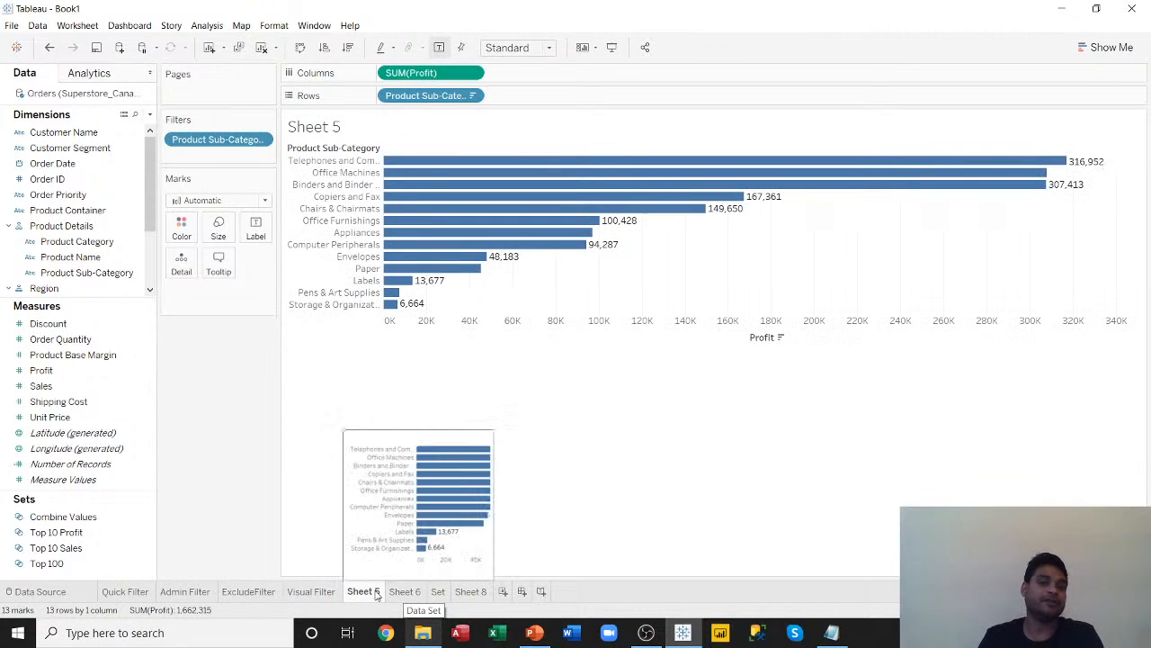